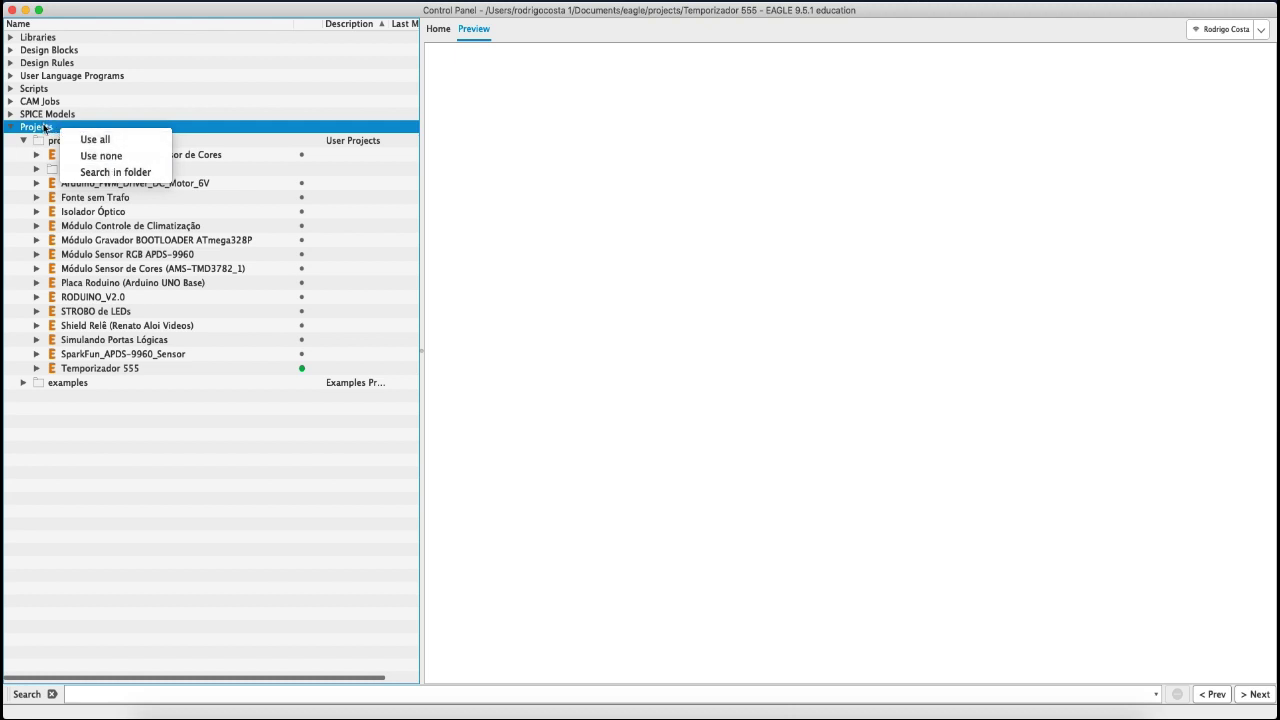
# - Create a new project in the user projects folder and name it "Testador Acoplador Optico + LED"
pyautogui.click(50, 138)
pyautogui.click(60, 140)
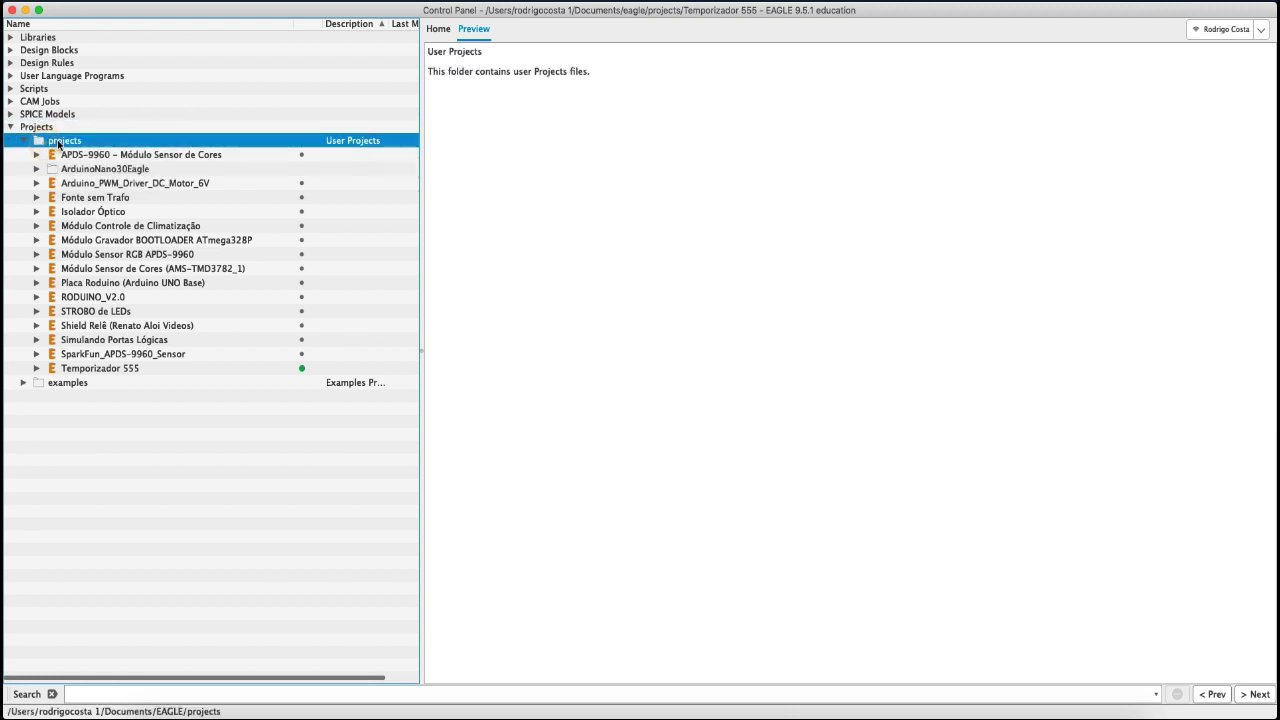
pyautogui.rightClick(58, 141)
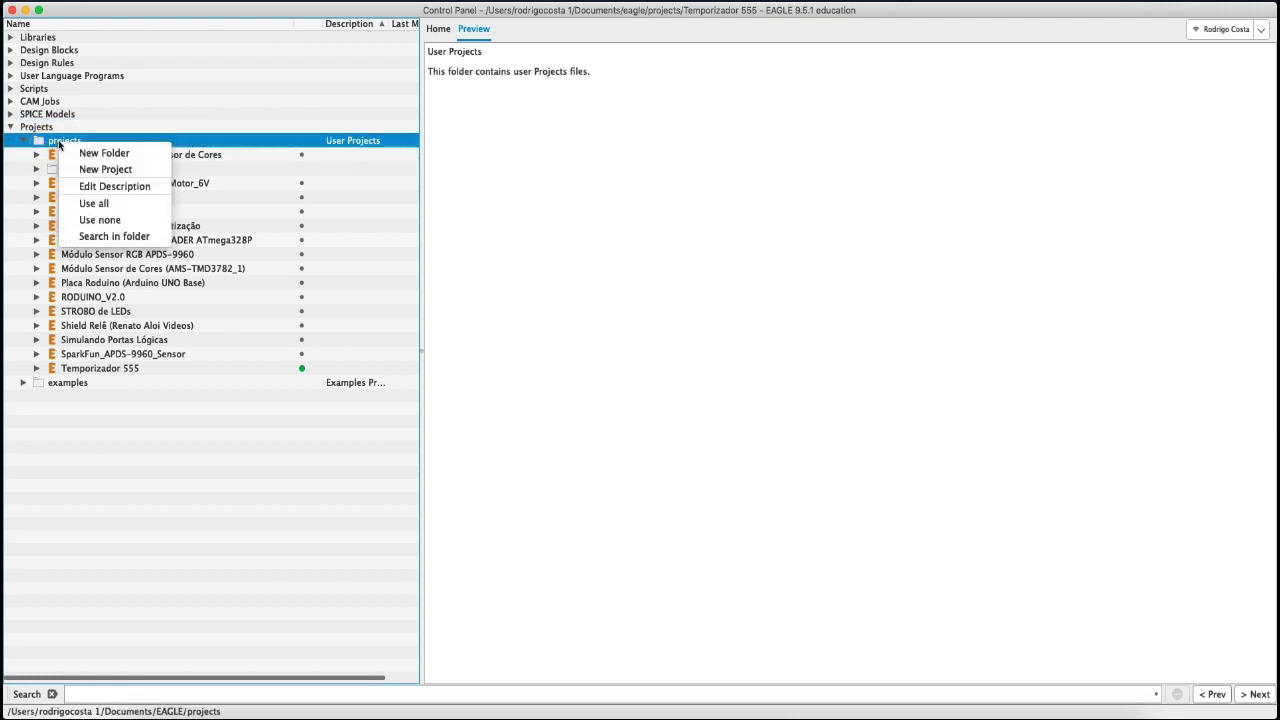
pyautogui.click(121, 170)
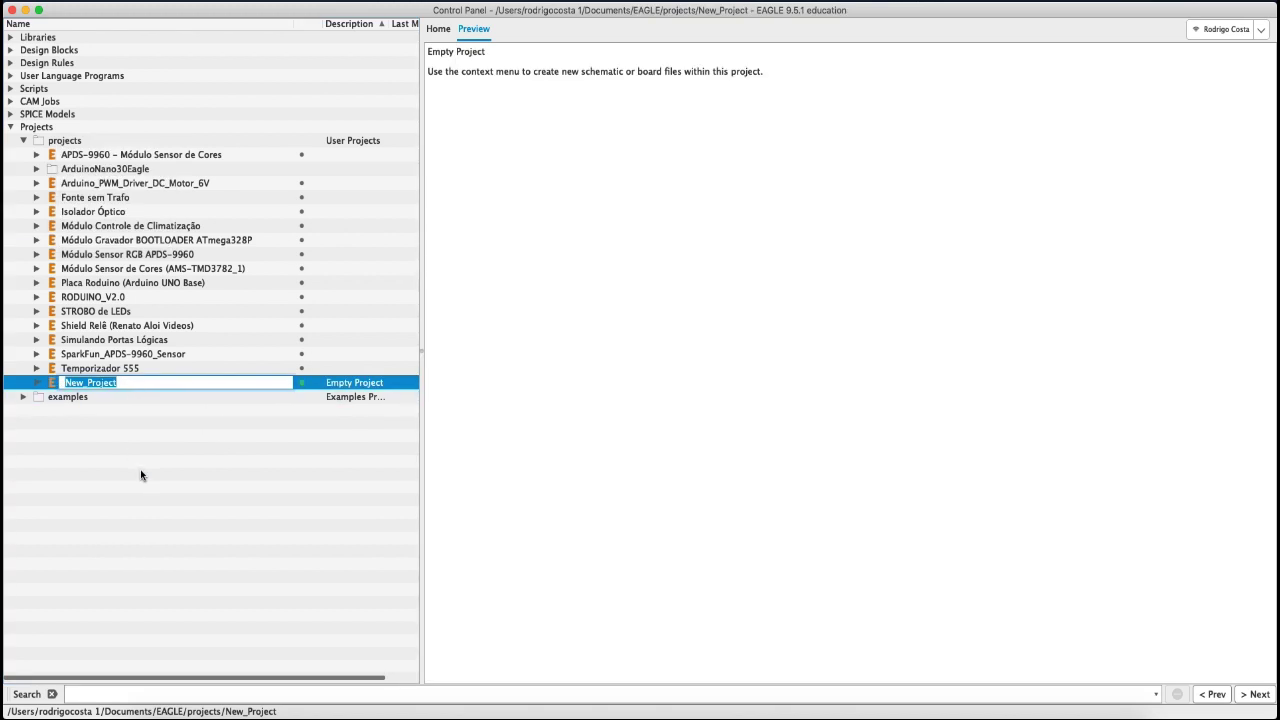
pyautogui.write('Testadoir')
pyautogui.press('BackSpace')
pyautogui.press('BackSpace')
pyautogui.write('r Acoplador Optico + LEDs')
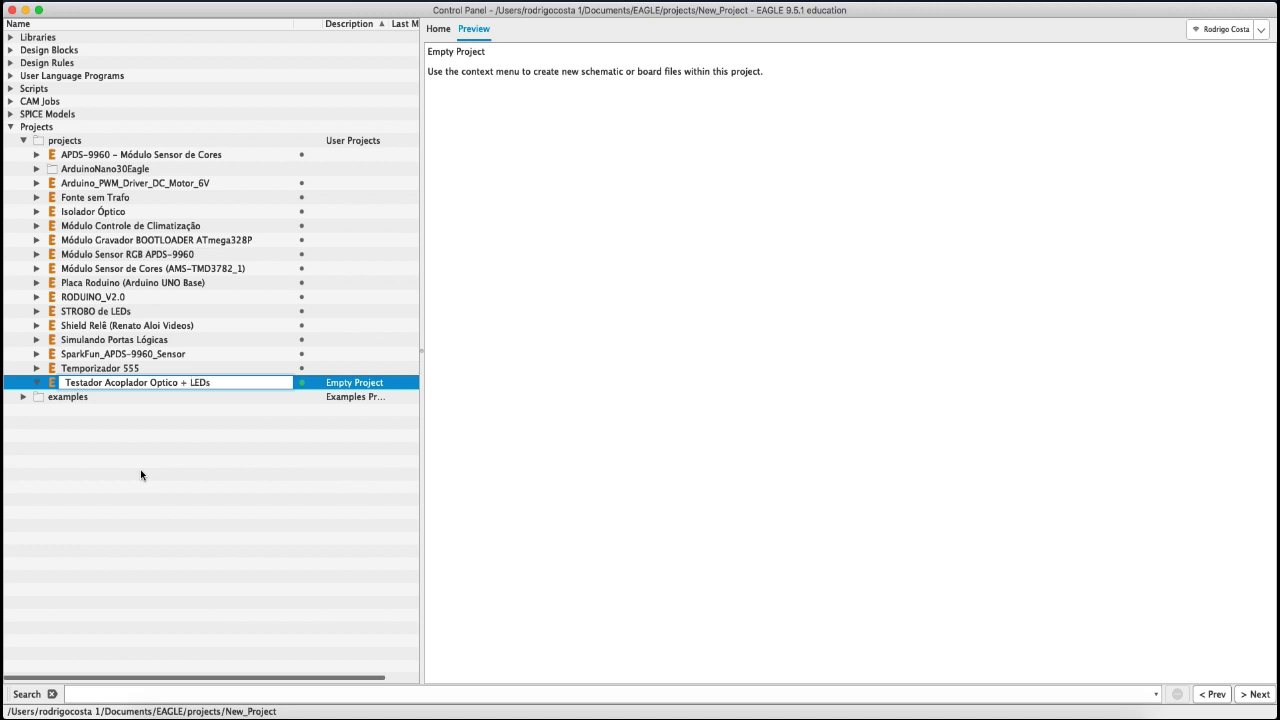
pyautogui.press('BackSpace')
pyautogui.press('Return')
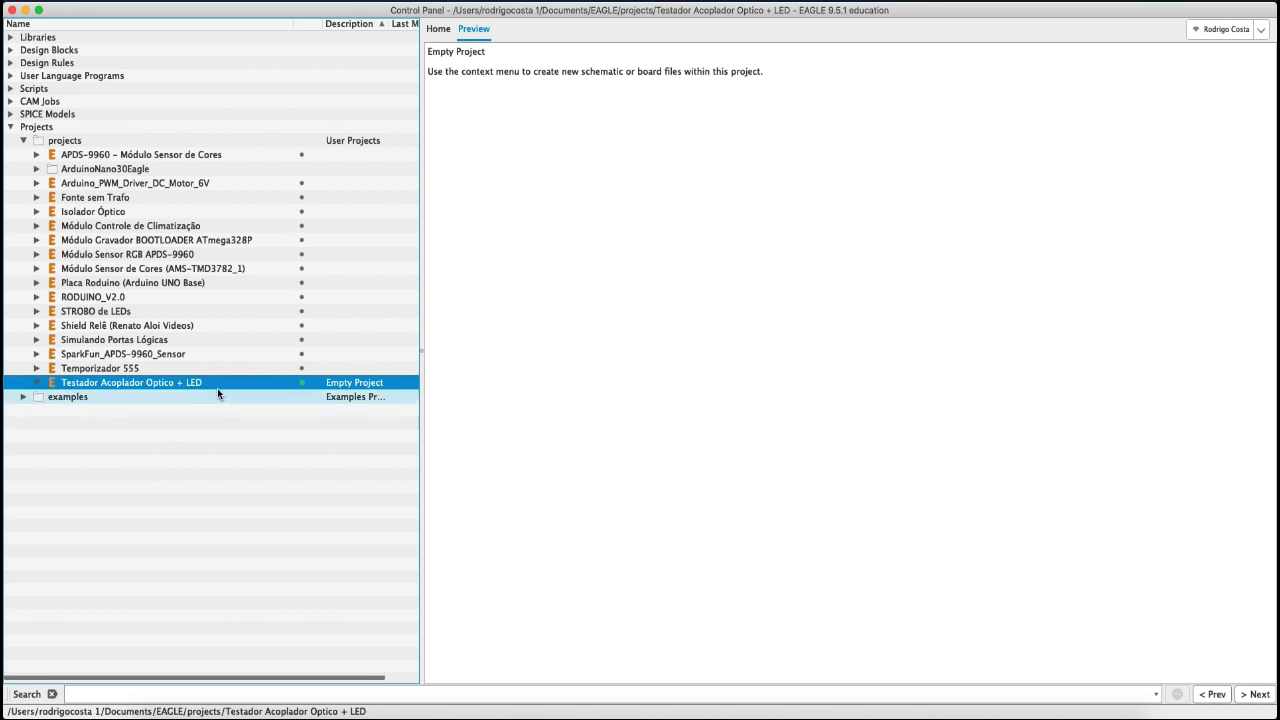
pyautogui.click(11, 38)
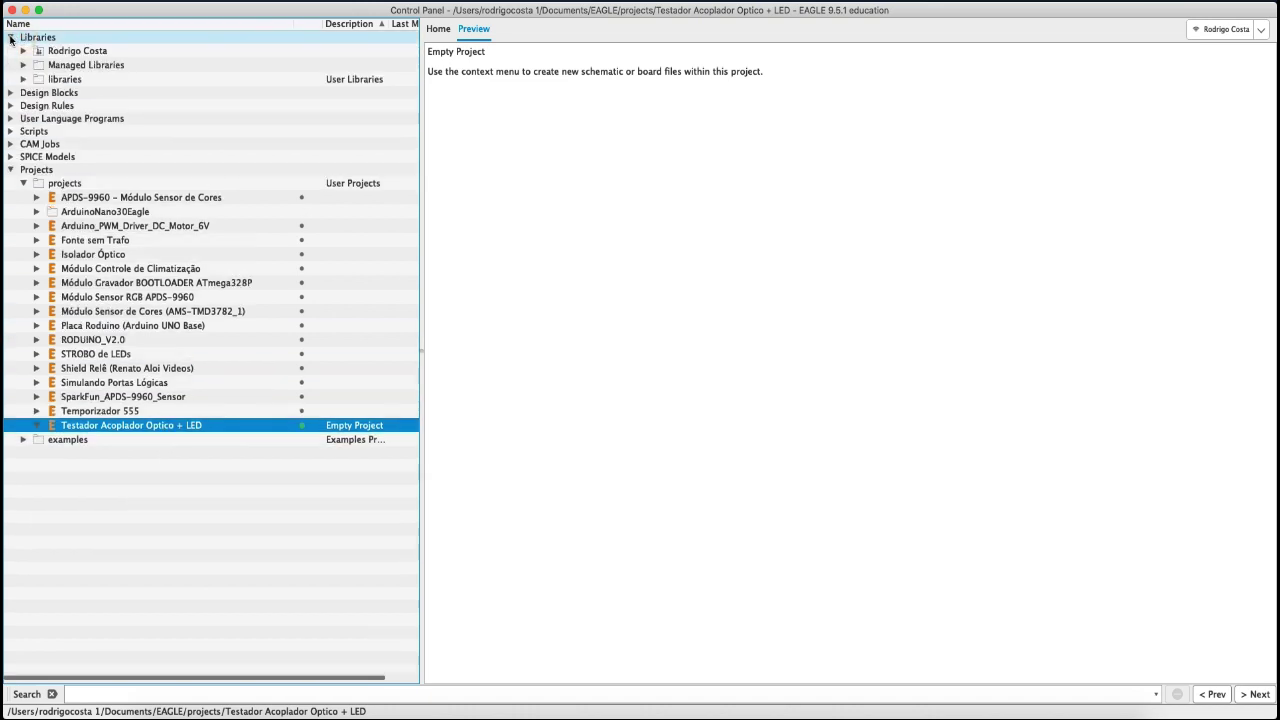
pyautogui.rightClick(62, 41)
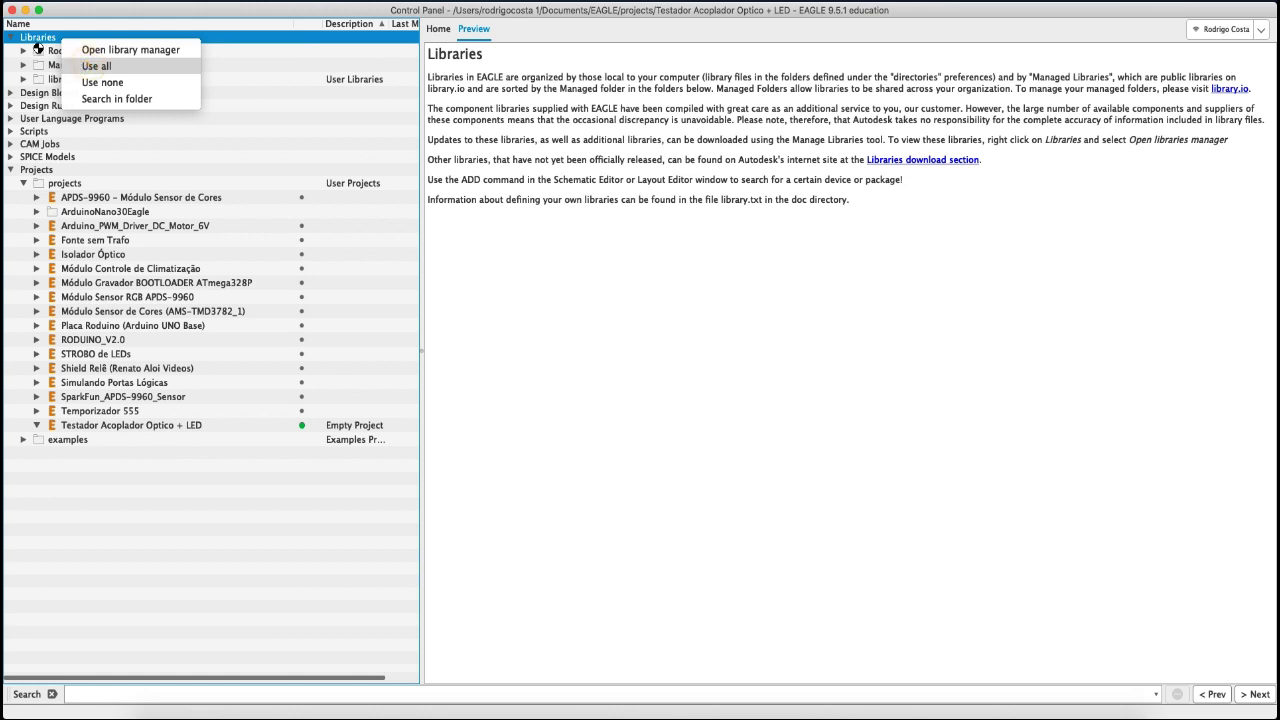
pyautogui.click(37, 47)
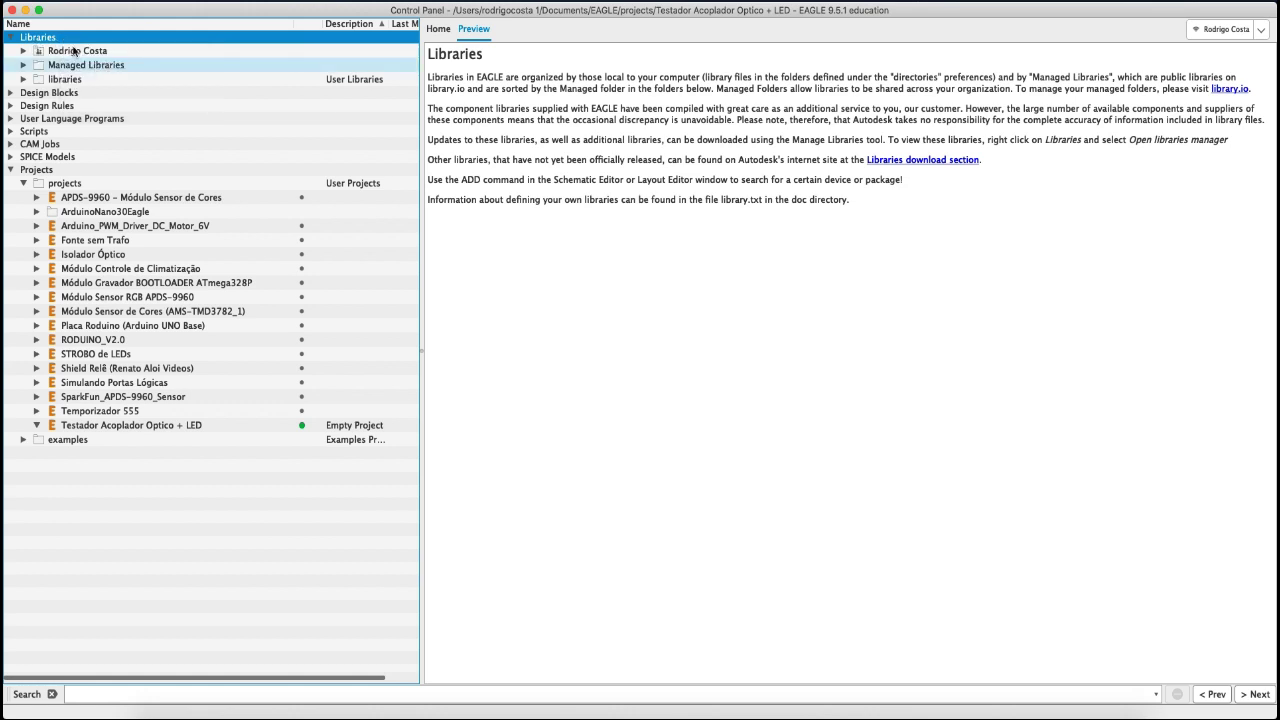
pyautogui.click(11, 38)
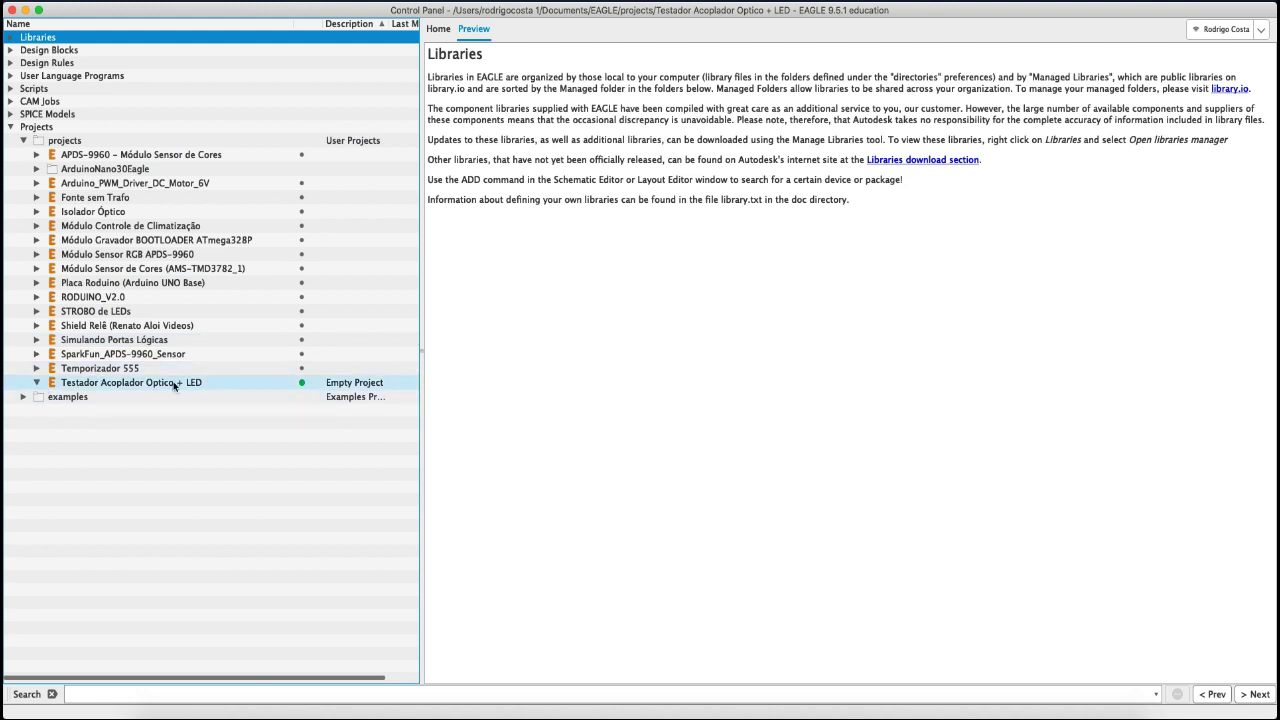
# - Create a new schematic inside the "Testador Acoplador Optico + LED" project
pyautogui.rightClick(137, 386)
pyautogui.moveTo(165, 409)
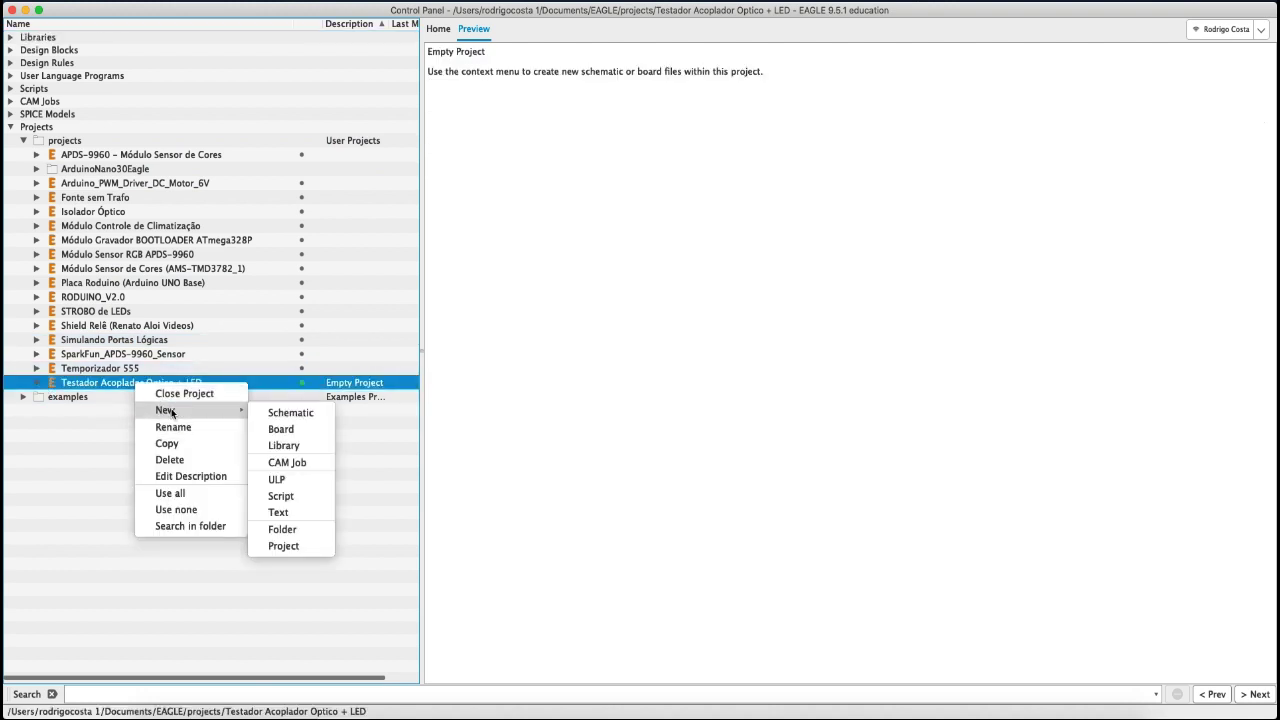
pyautogui.click(296, 416)
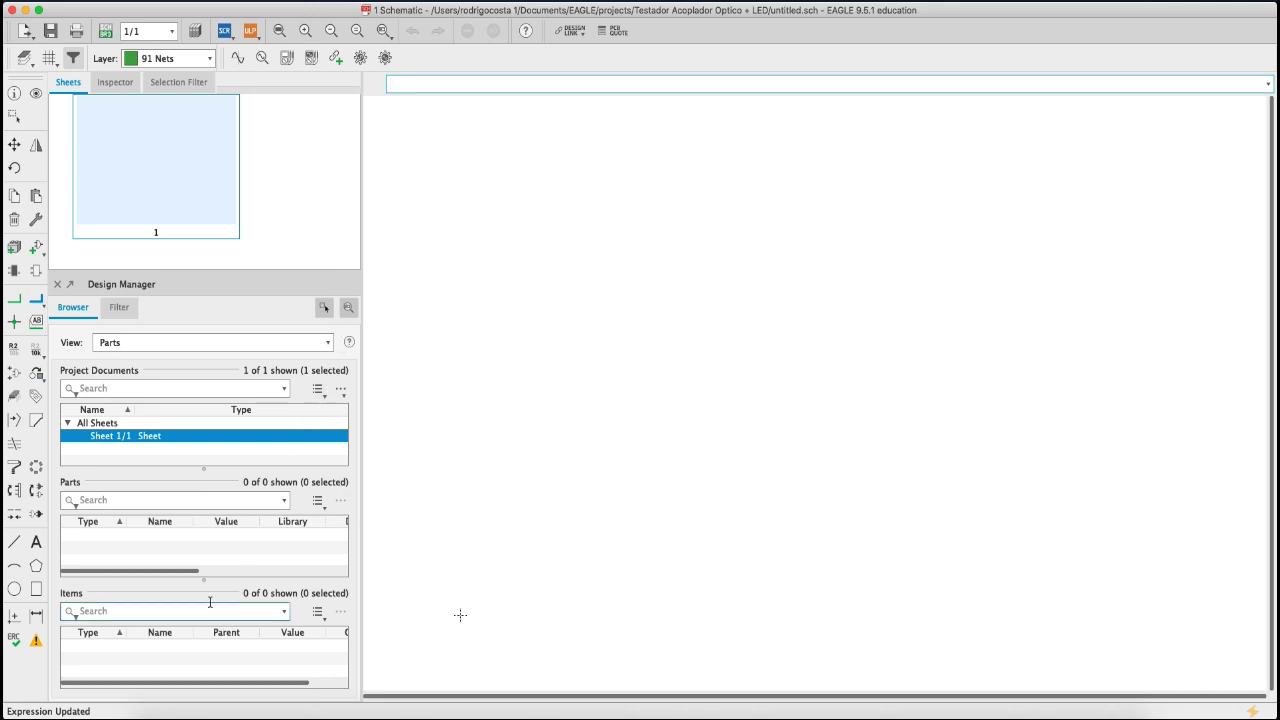
pyautogui.click(214, 507)
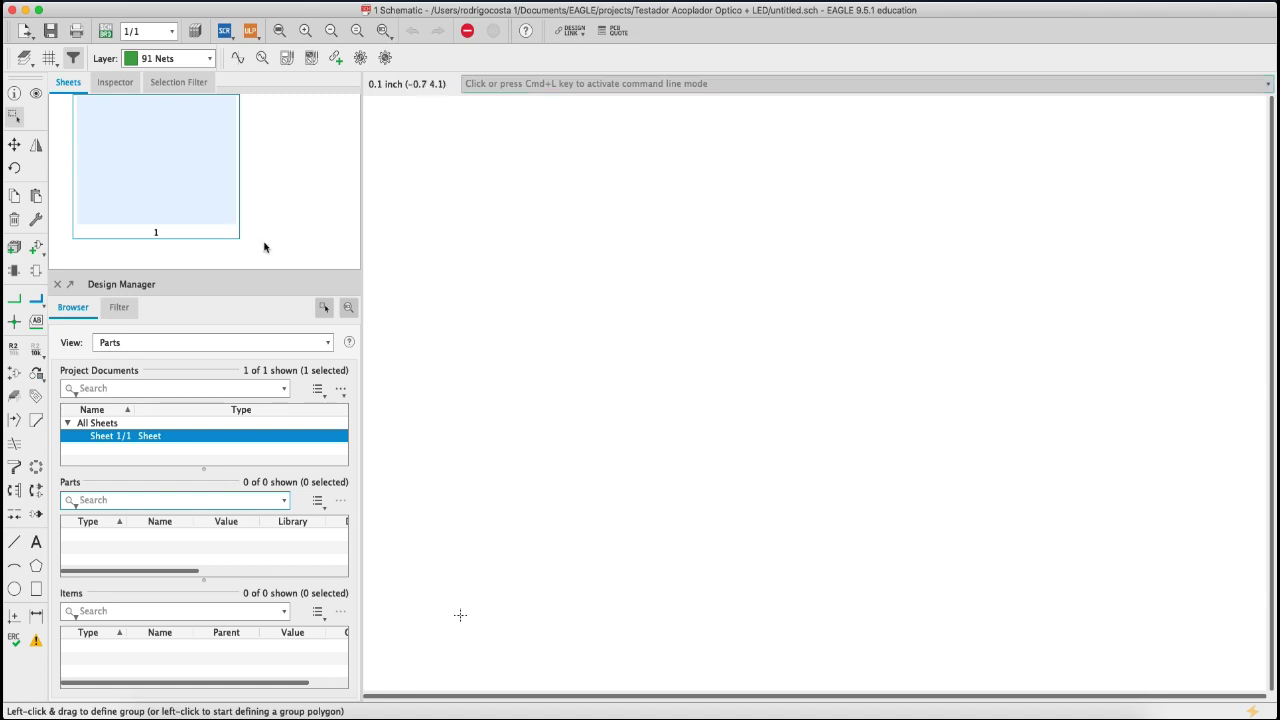
pyautogui.click(670, 697)
pyautogui.click(124, 81)
pyautogui.click(190, 83)
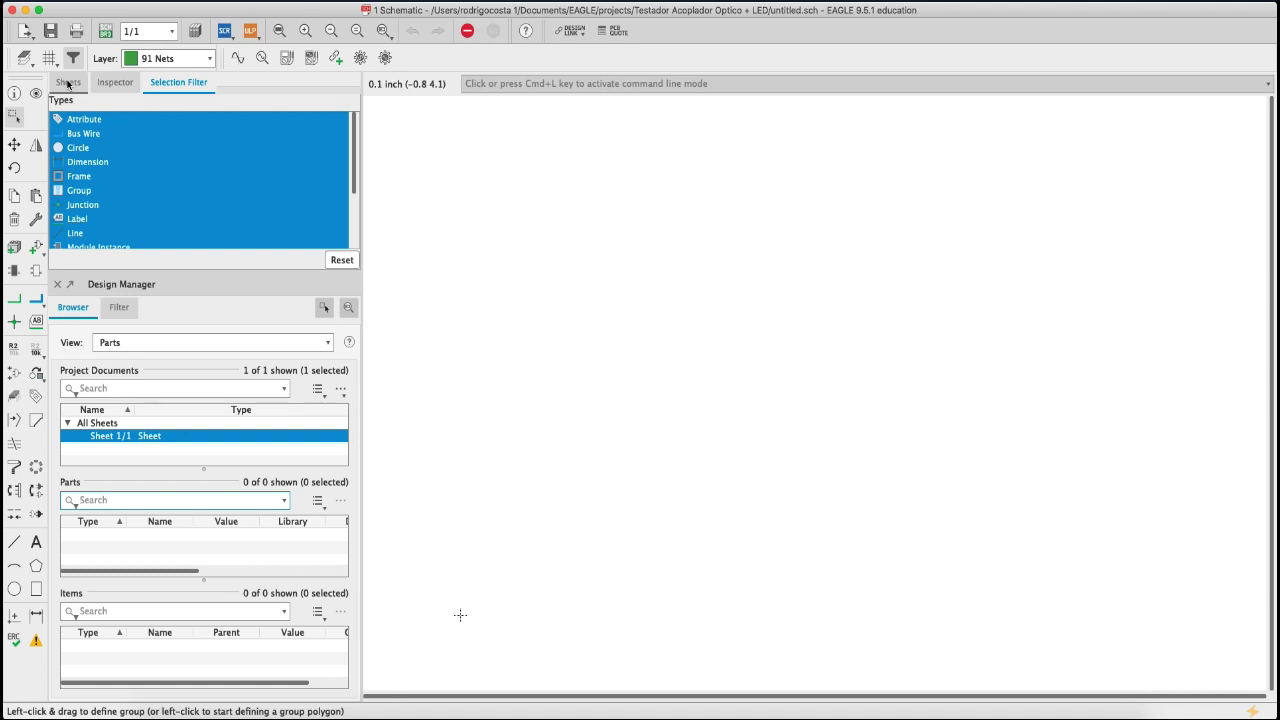
pyautogui.click(69, 86)
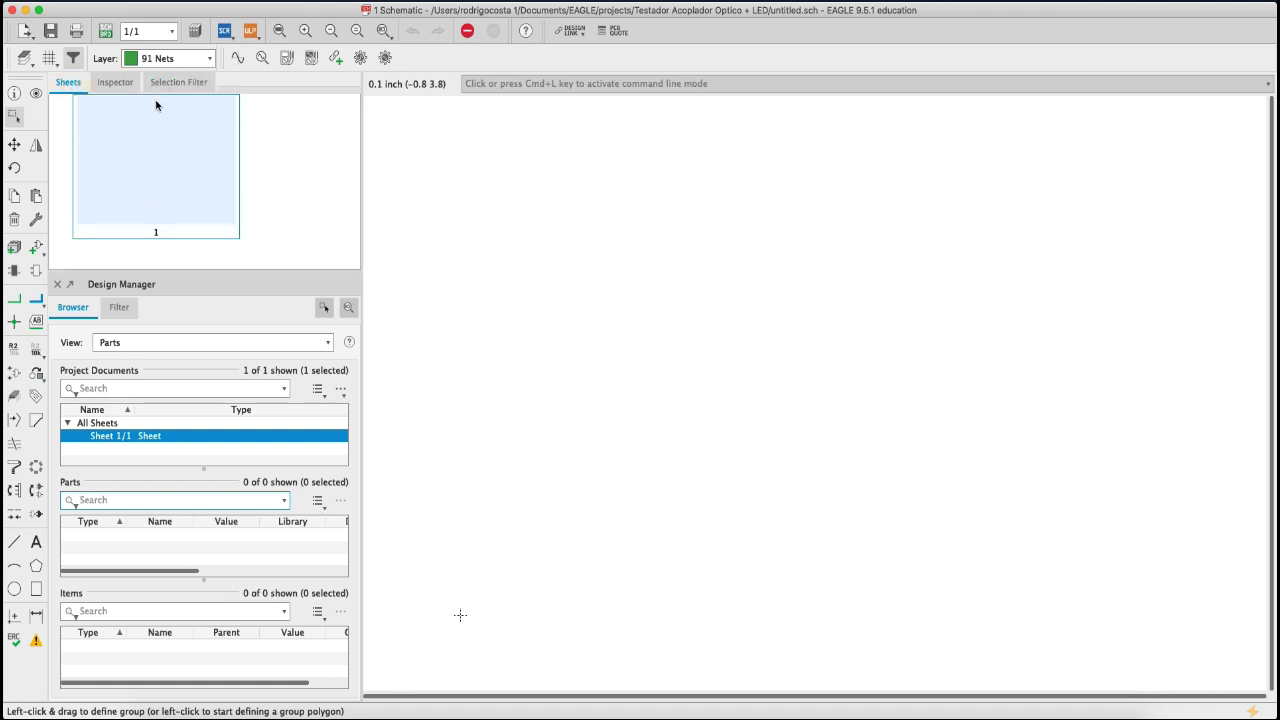
pyautogui.click(36, 250)
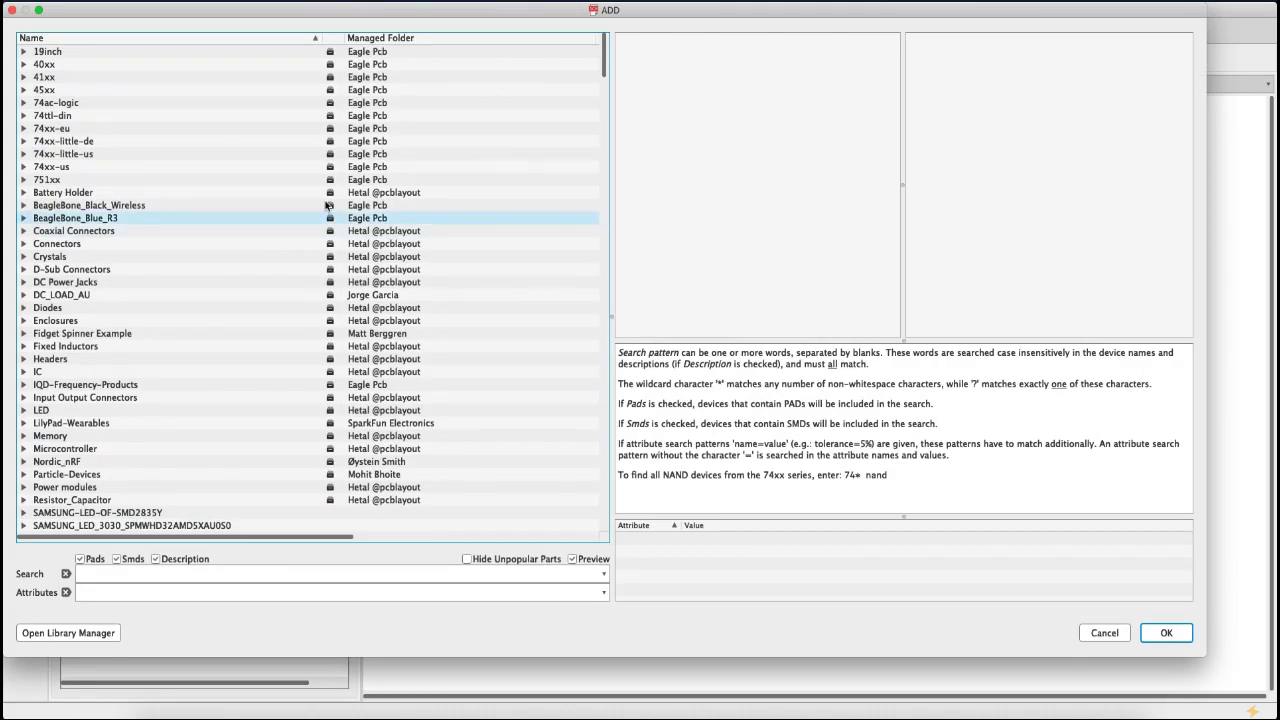
pyautogui.click(1104, 633)
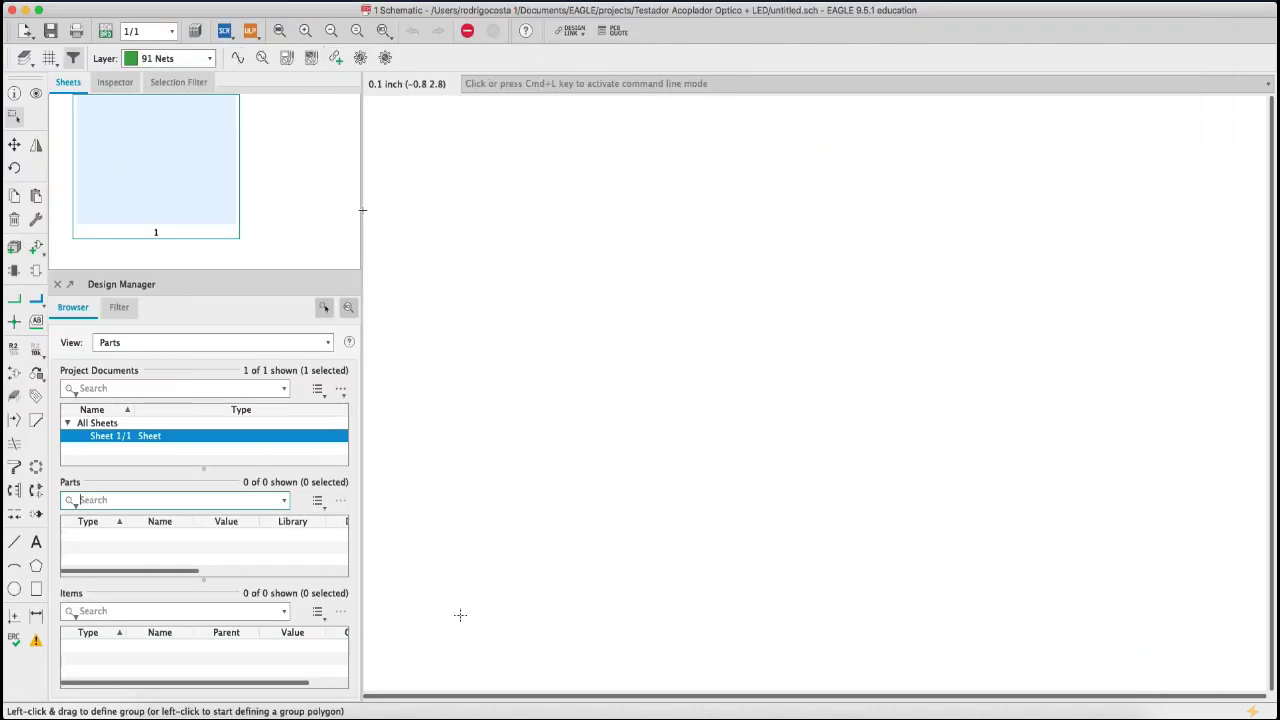
# - Narrow the design manager area to widen the canvas, and search the component libraries for "*sheet*"
pyautogui.moveTo(293, 212); pyautogui.dragTo(262, 212)
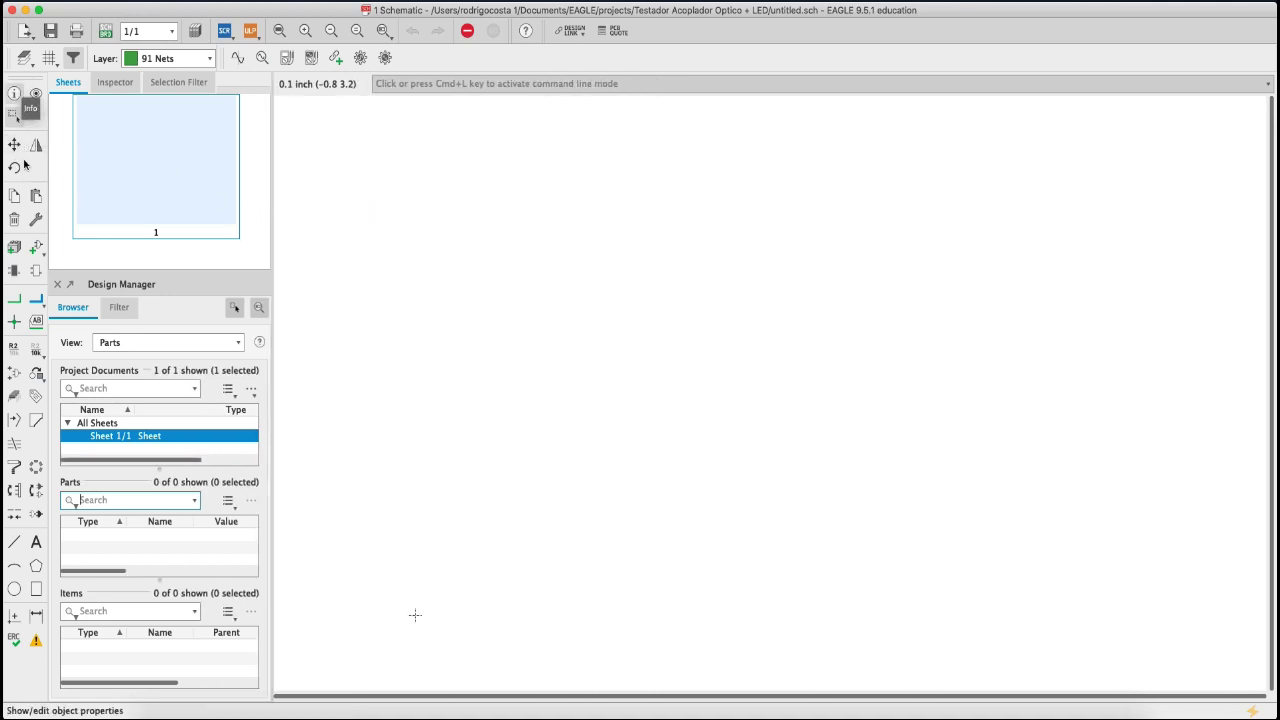
pyautogui.click(36, 252)
pyautogui.click(127, 577)
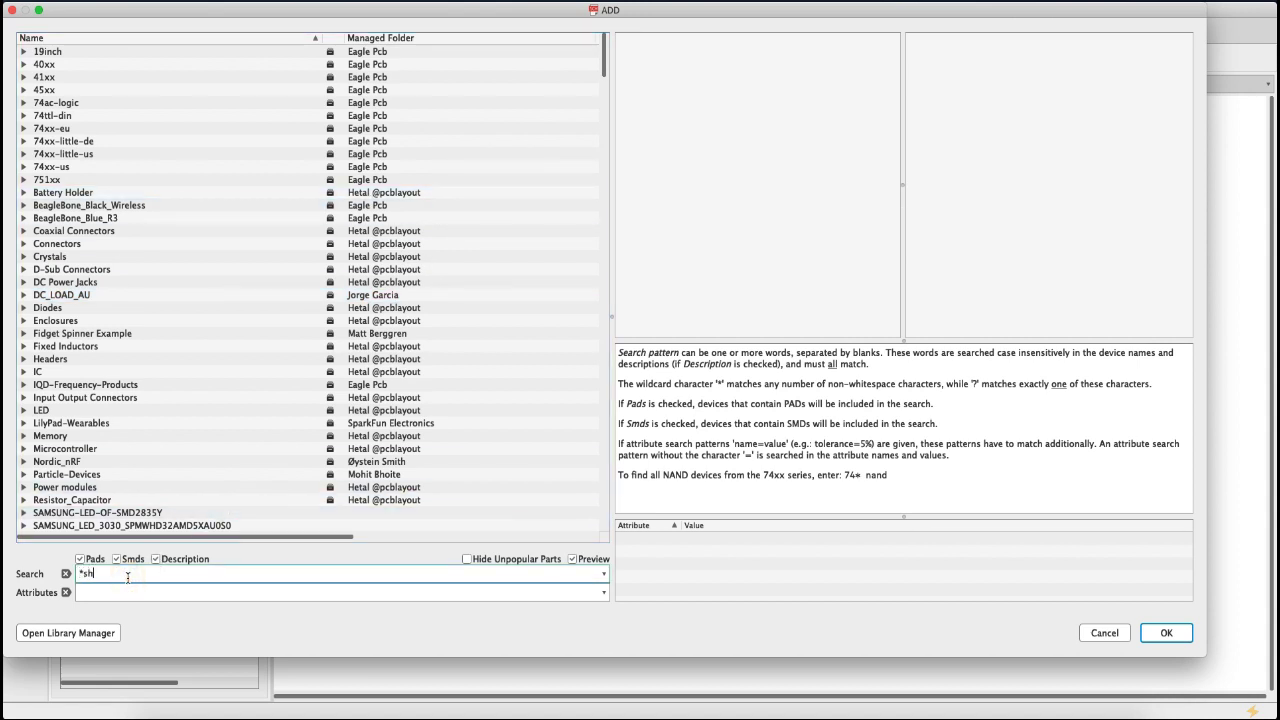
pyautogui.write('*sheet*')
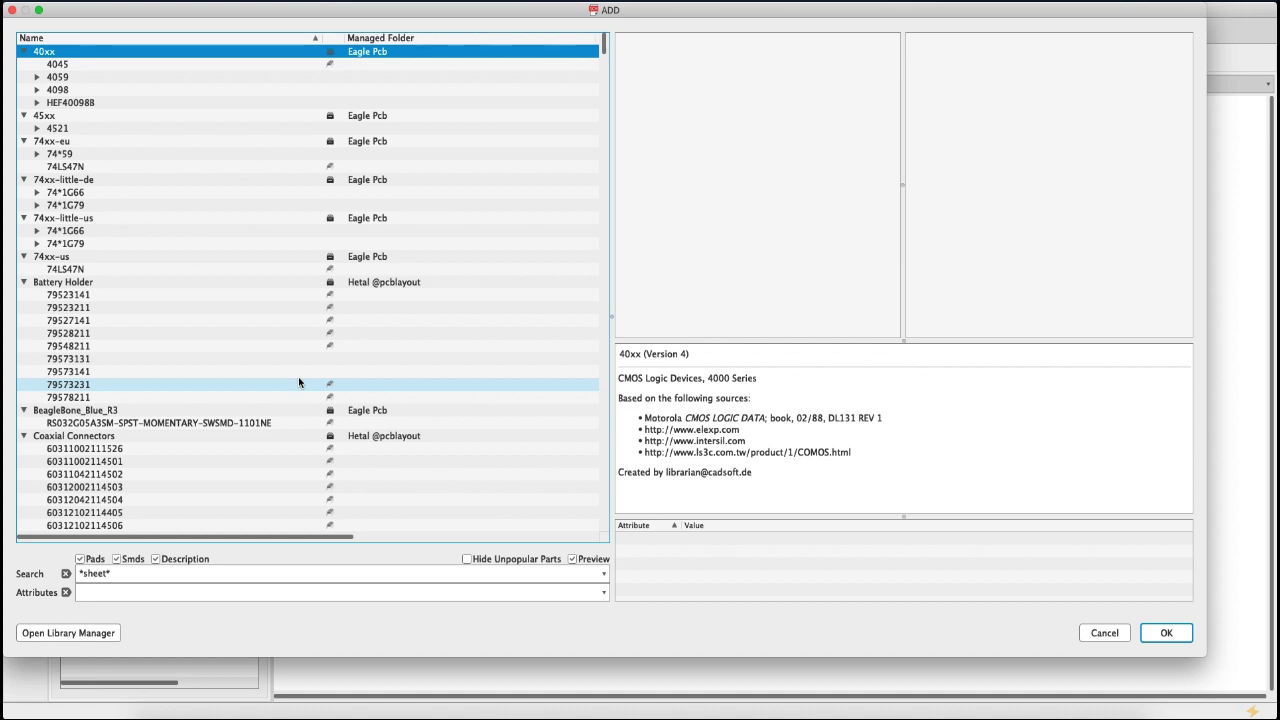
# - Look through the "*sheet*" results from the first libraries to the Wurth Elektronik connector libraries, previewing battery holder 79548211
pyautogui.click(232, 346)
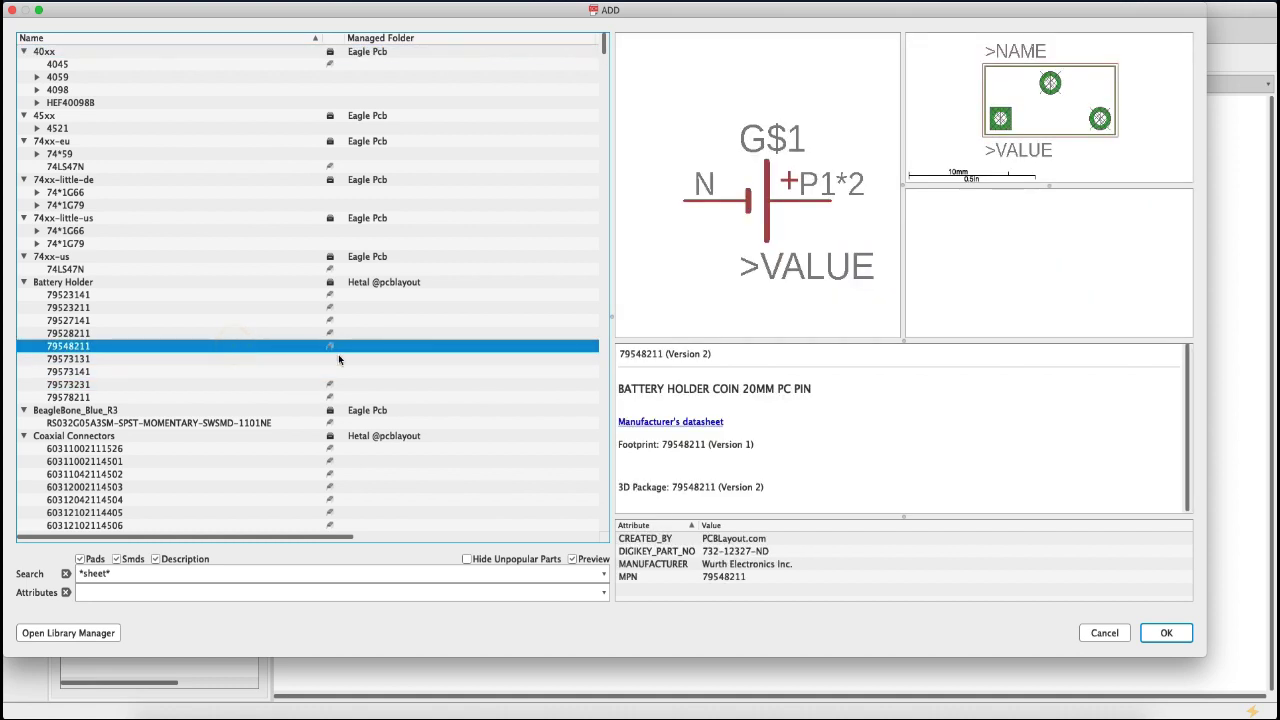
pyautogui.scroll(-15, 345, 357)
pyautogui.scroll(-5, 345, 356)
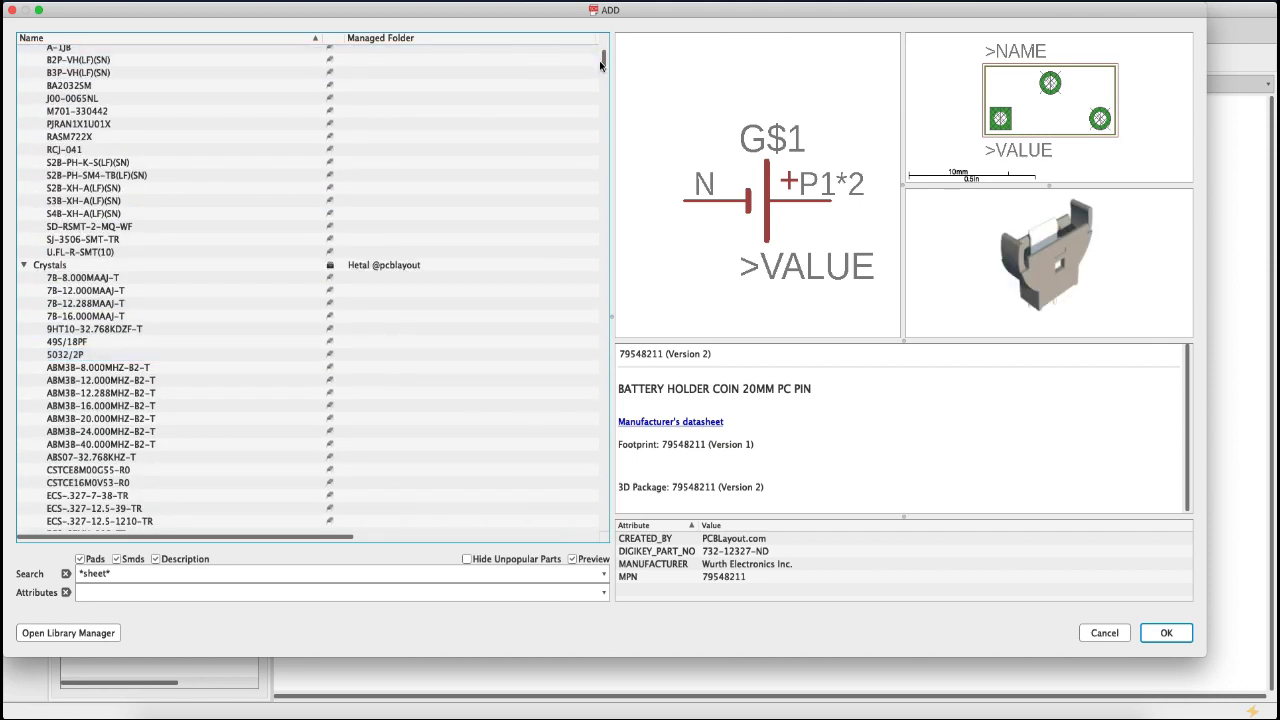
pyautogui.moveTo(600, 65); pyautogui.dragTo(602, 204)
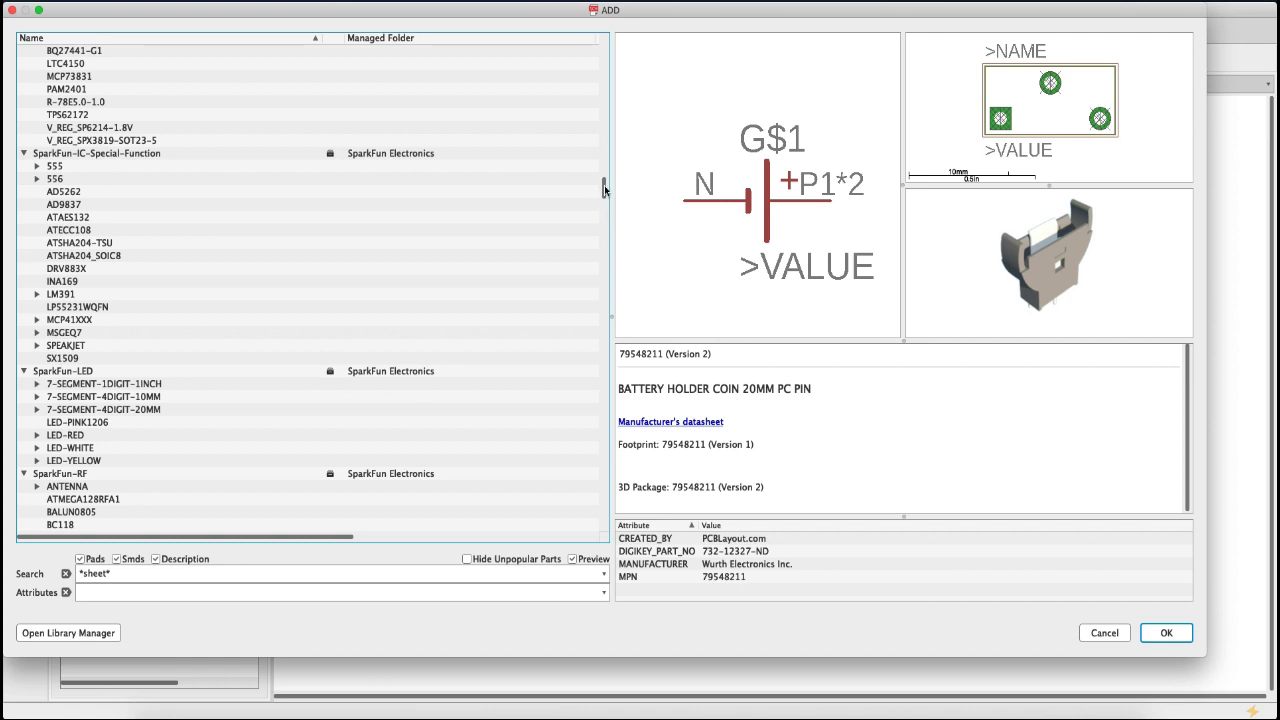
pyautogui.moveTo(604, 188); pyautogui.dragTo(604, 200)
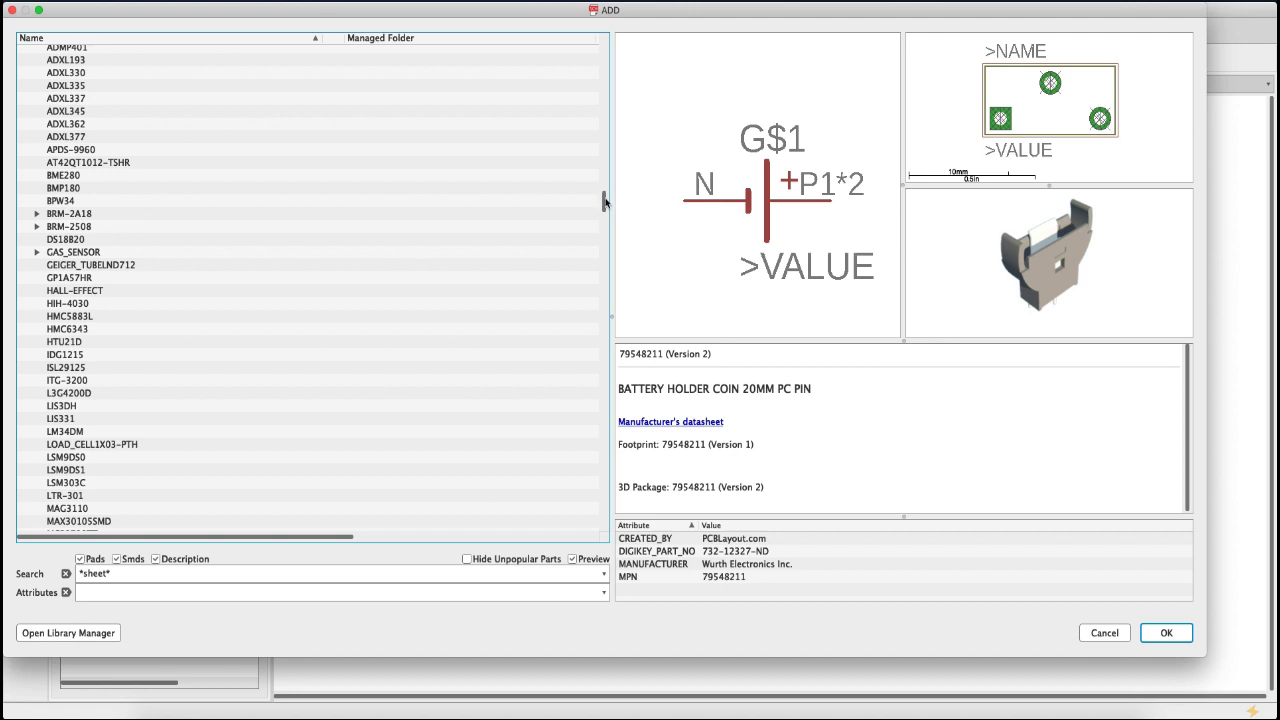
pyautogui.moveTo(601, 197); pyautogui.dragTo(601, 245)
pyautogui.scroll(-15, 413, 434)
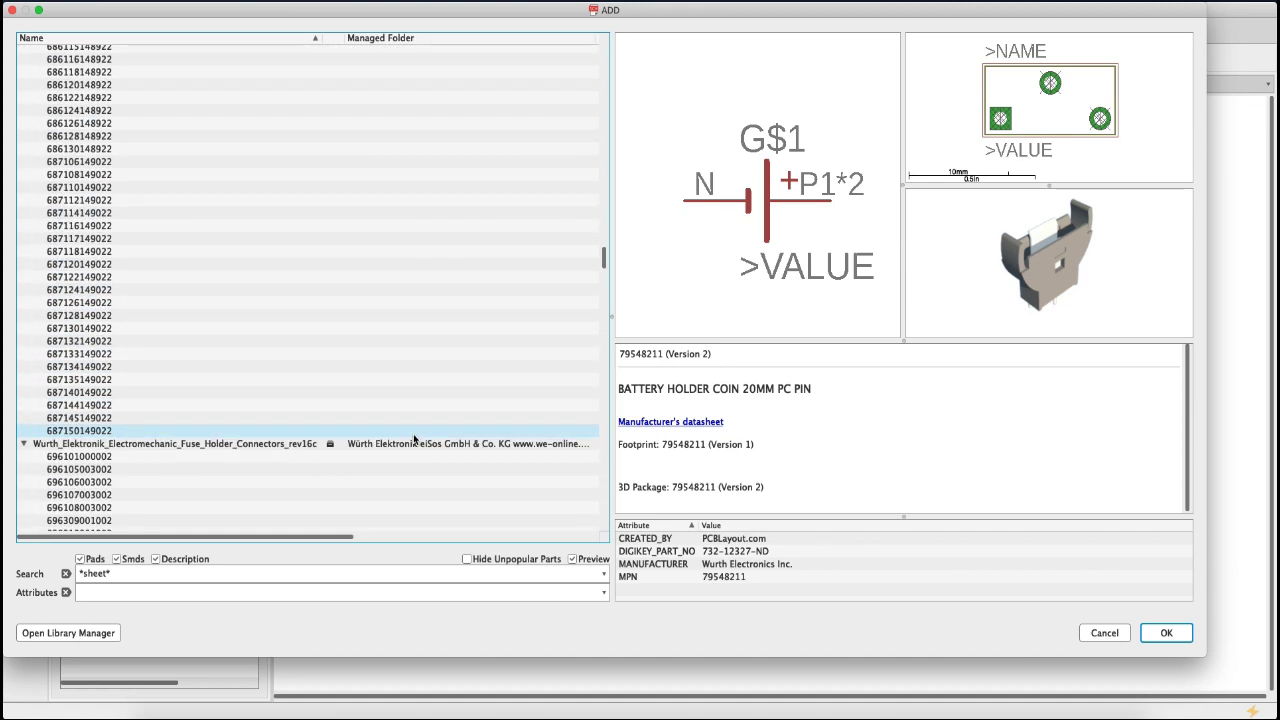
pyautogui.click(414, 333)
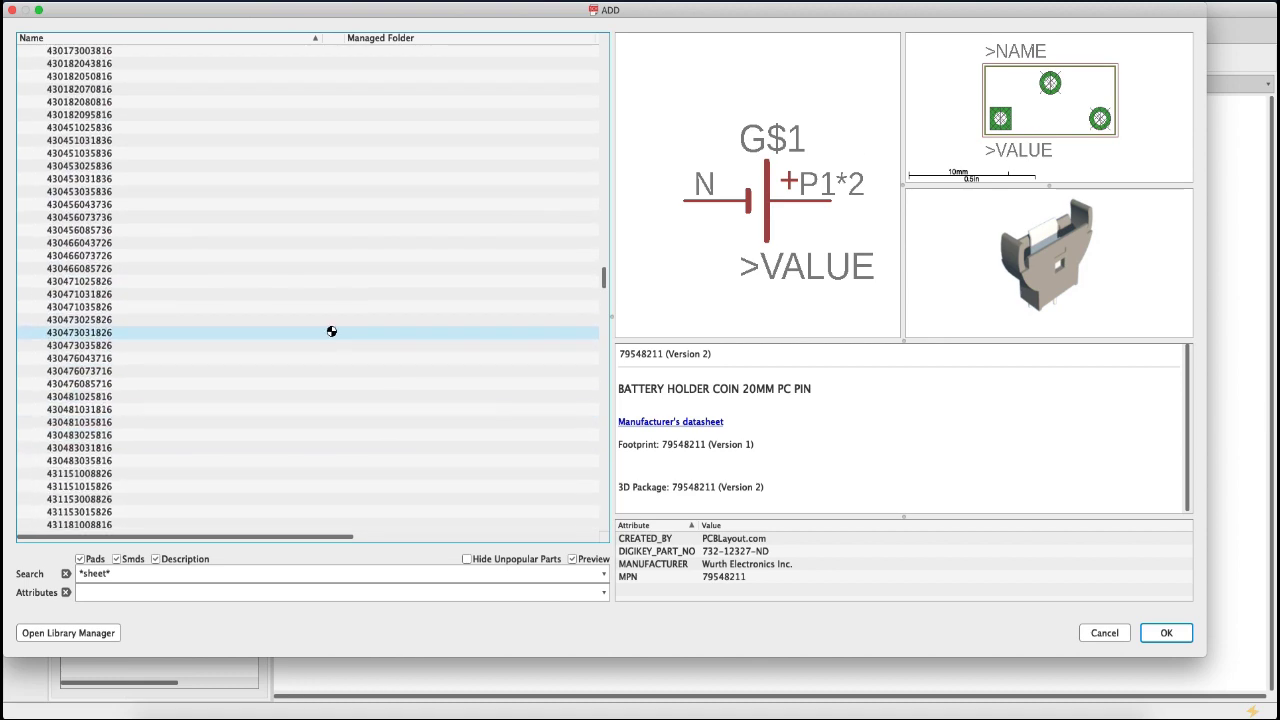
pyautogui.scroll(-10, 408, 424)
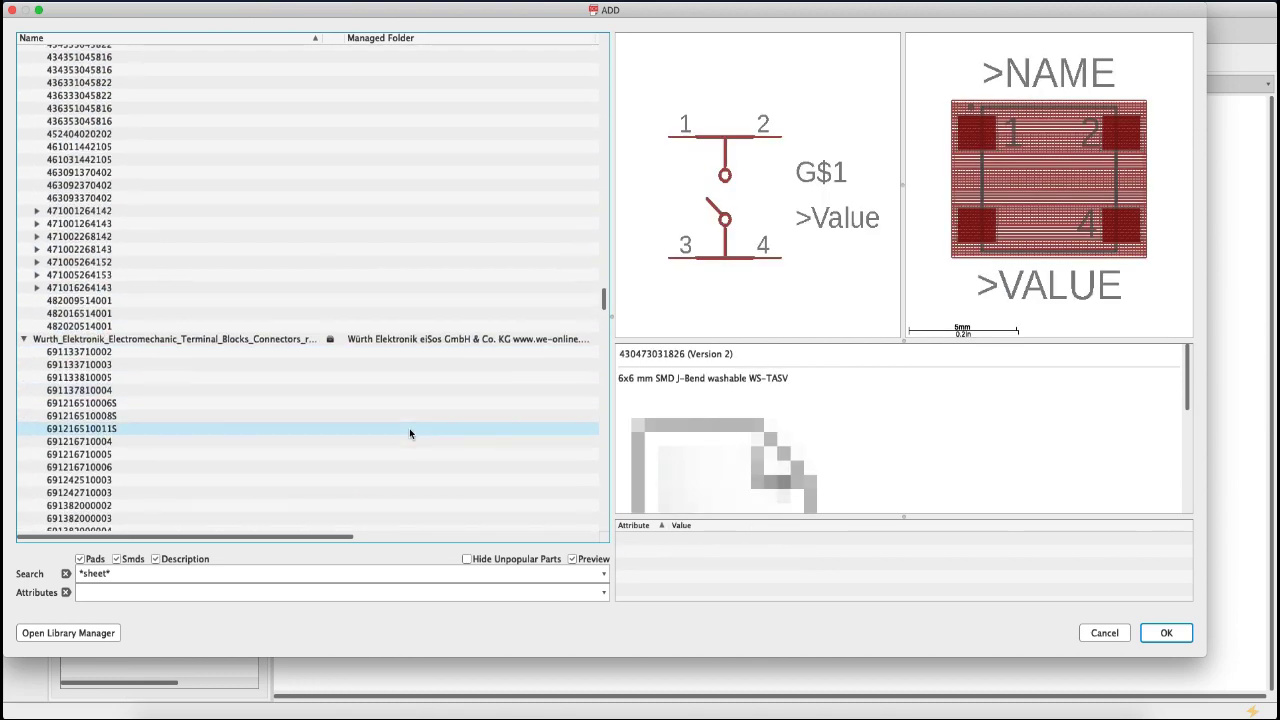
pyautogui.scroll(-15, 409, 428)
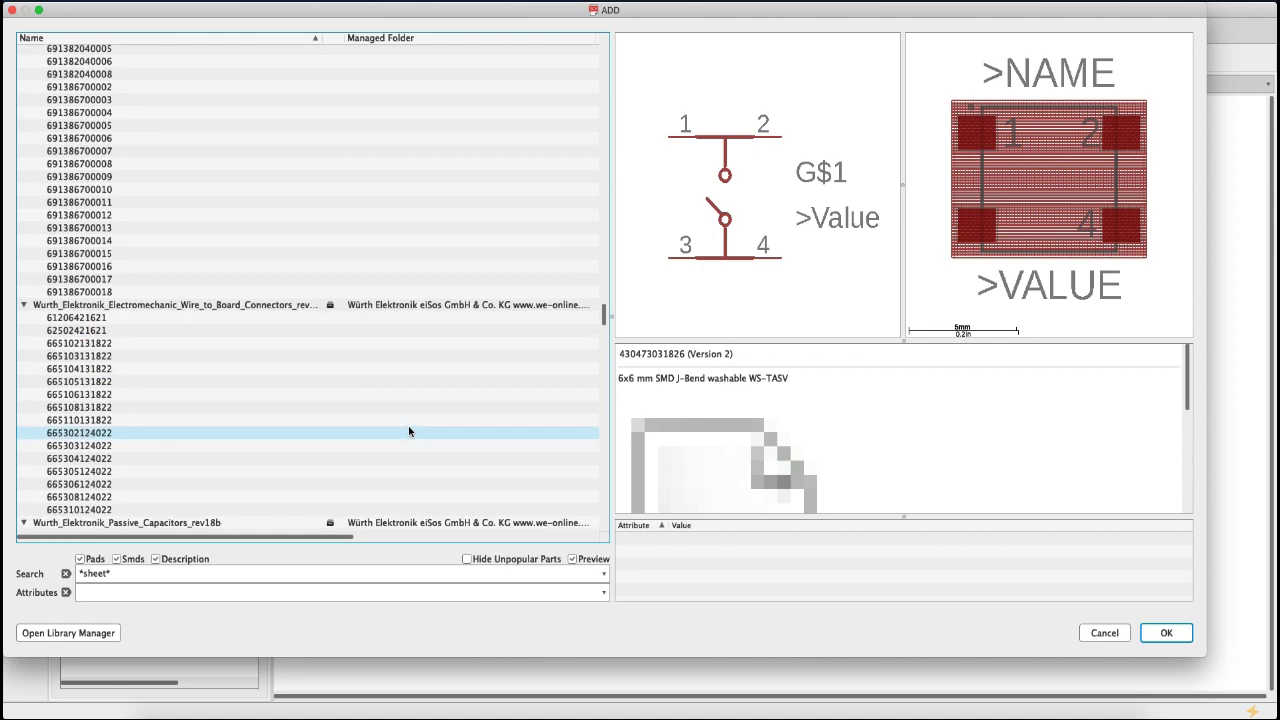
pyautogui.scroll(-15, 409, 431)
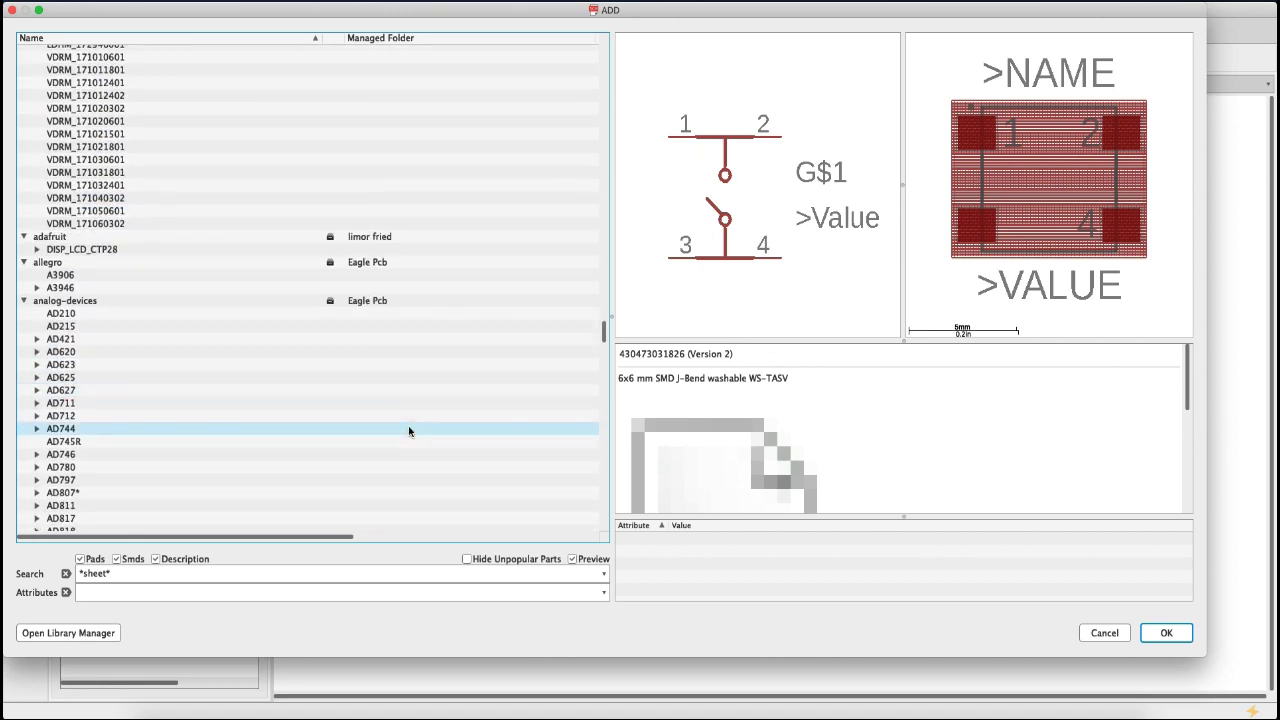
pyautogui.scroll(-15, 409, 430)
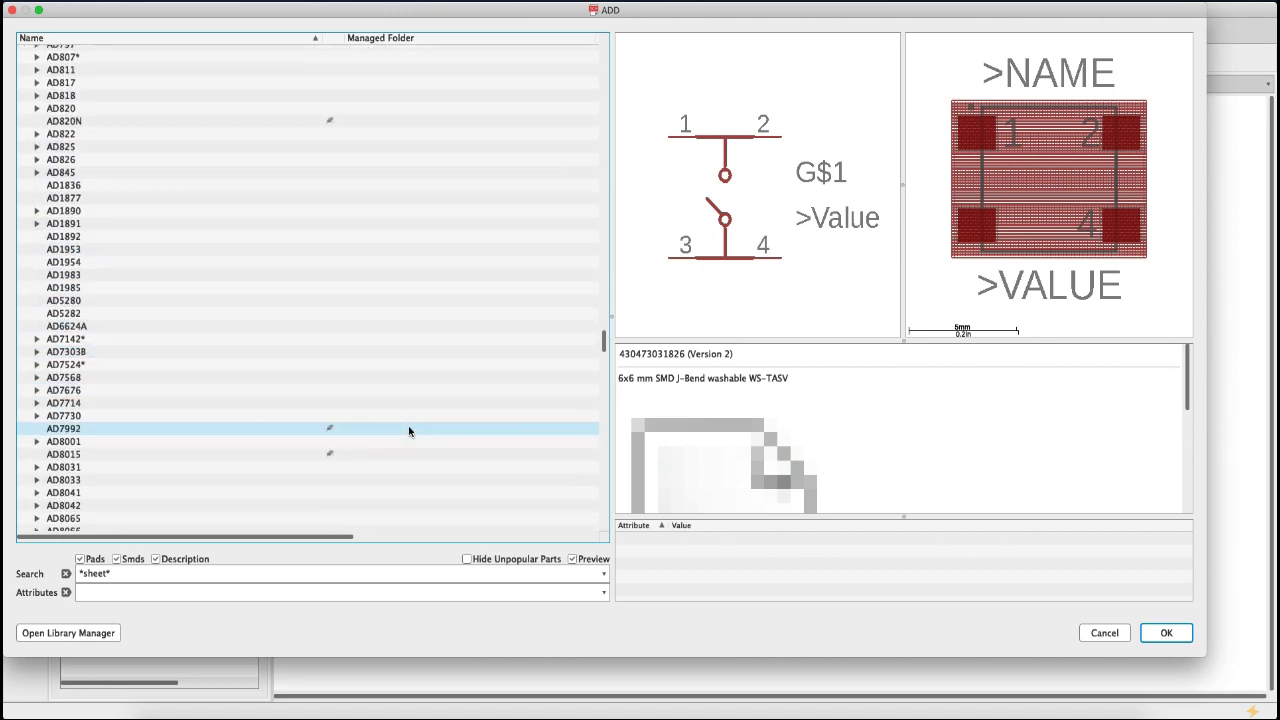
pyautogui.scroll(-15, 409, 425)
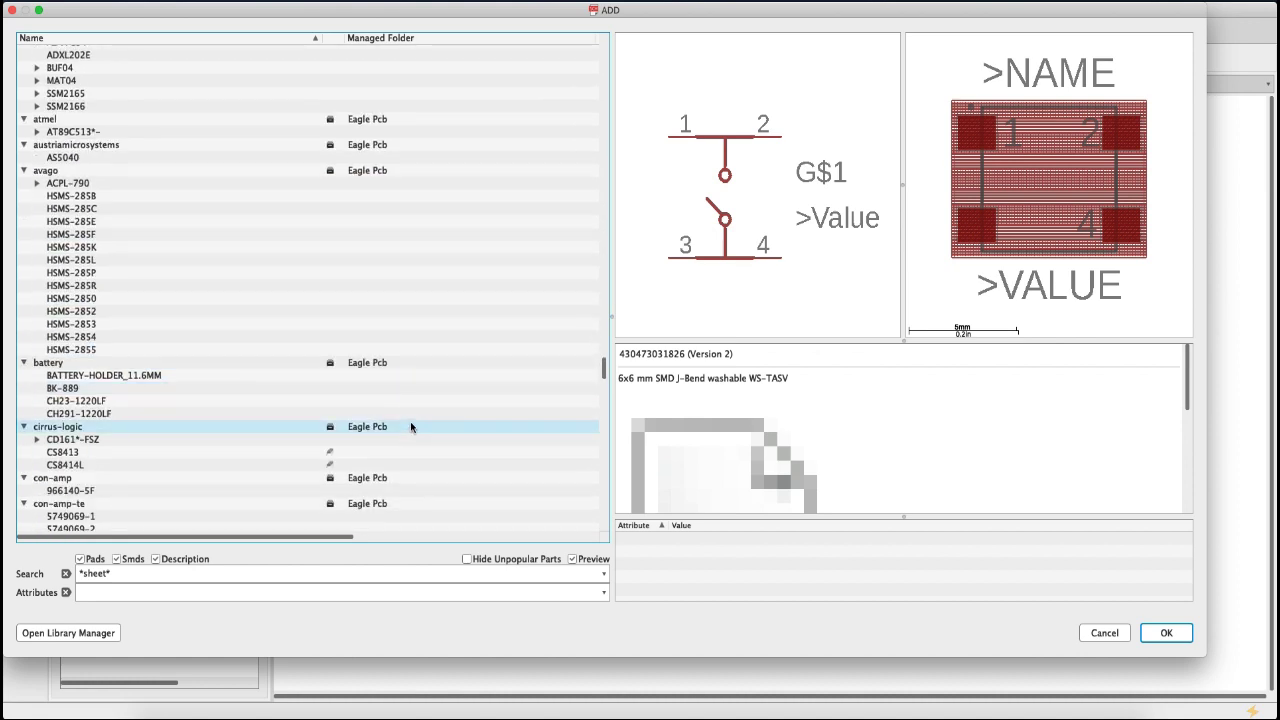
pyautogui.scroll(-15, 427, 360)
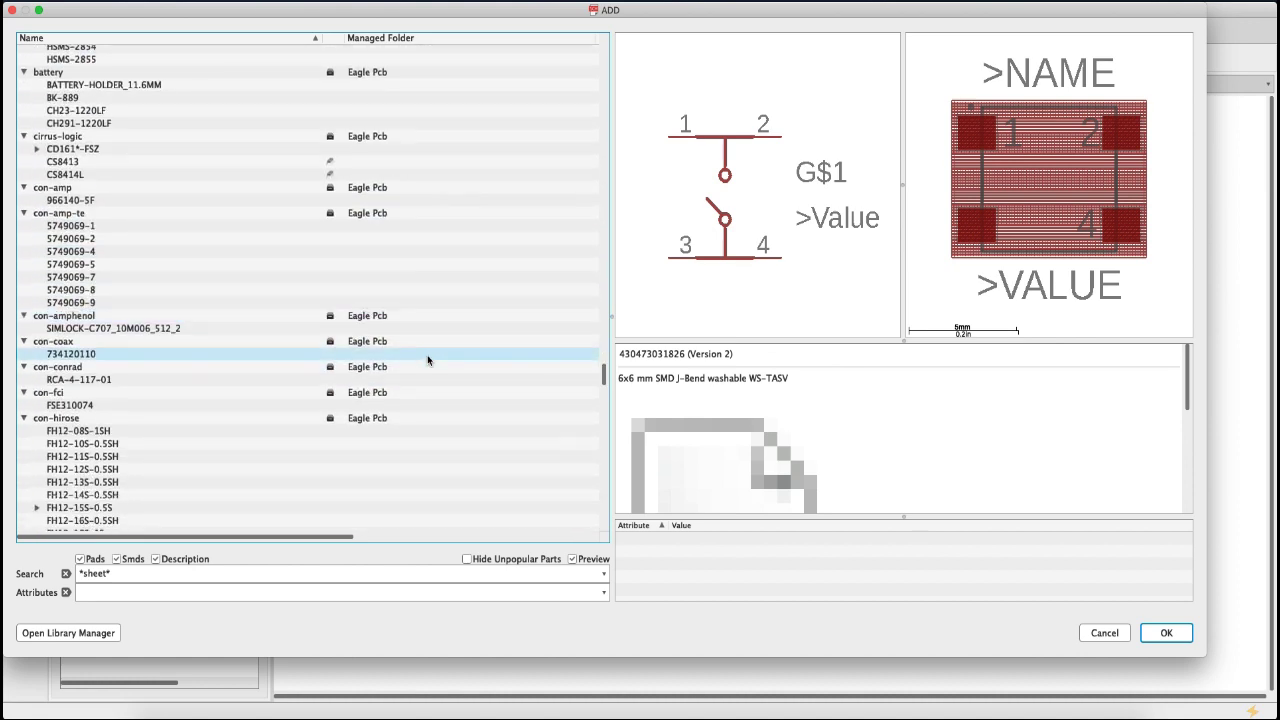
pyautogui.scroll(-10, 427, 360)
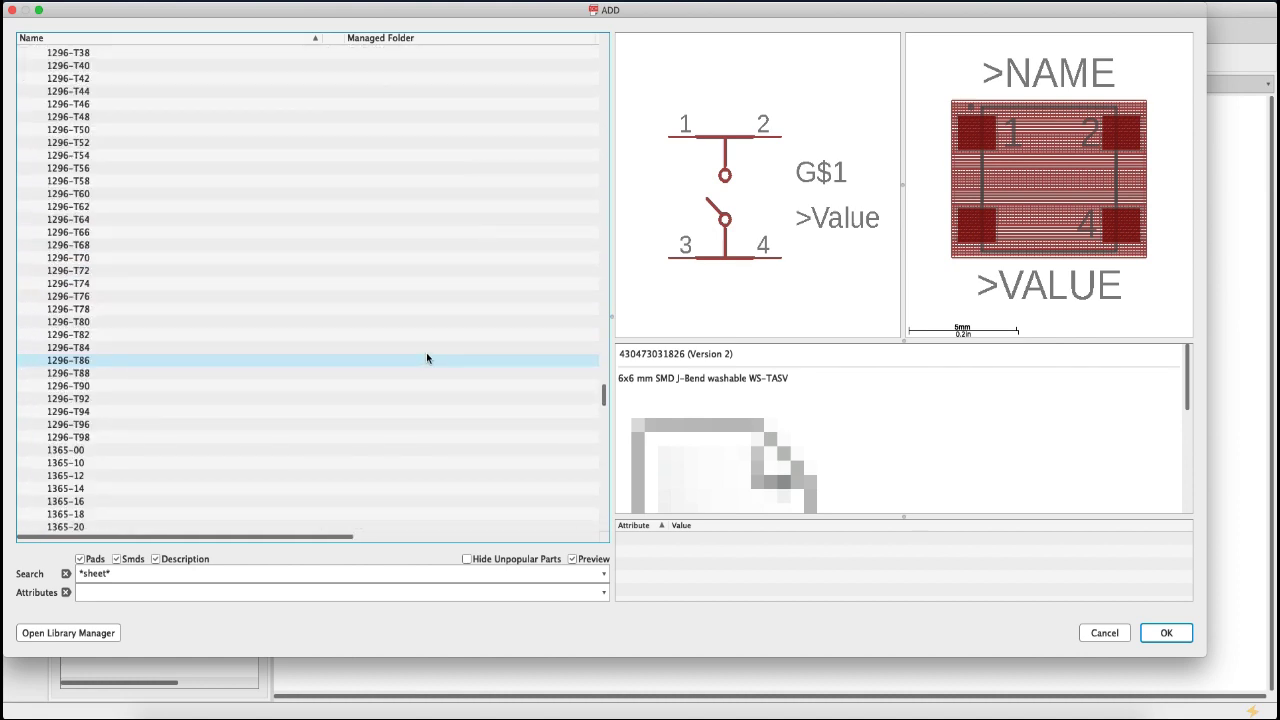
pyautogui.scroll(-10, 427, 358)
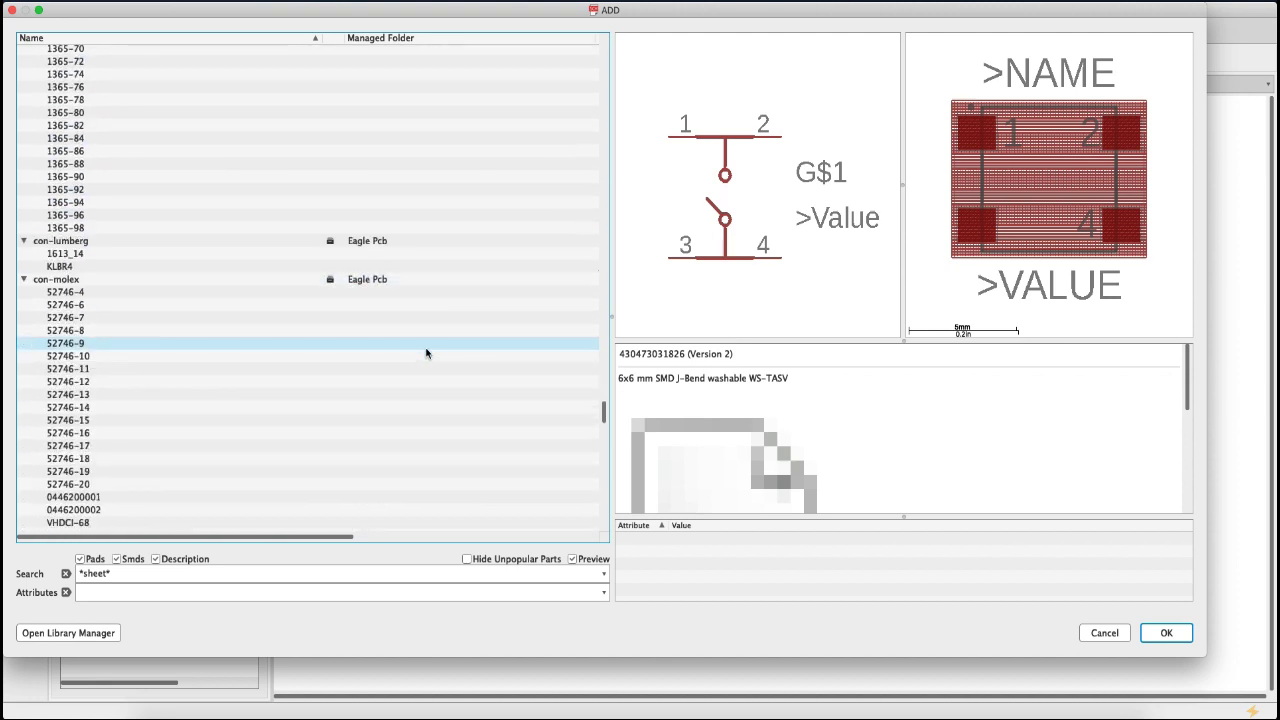
pyautogui.scroll(-10, 426, 353)
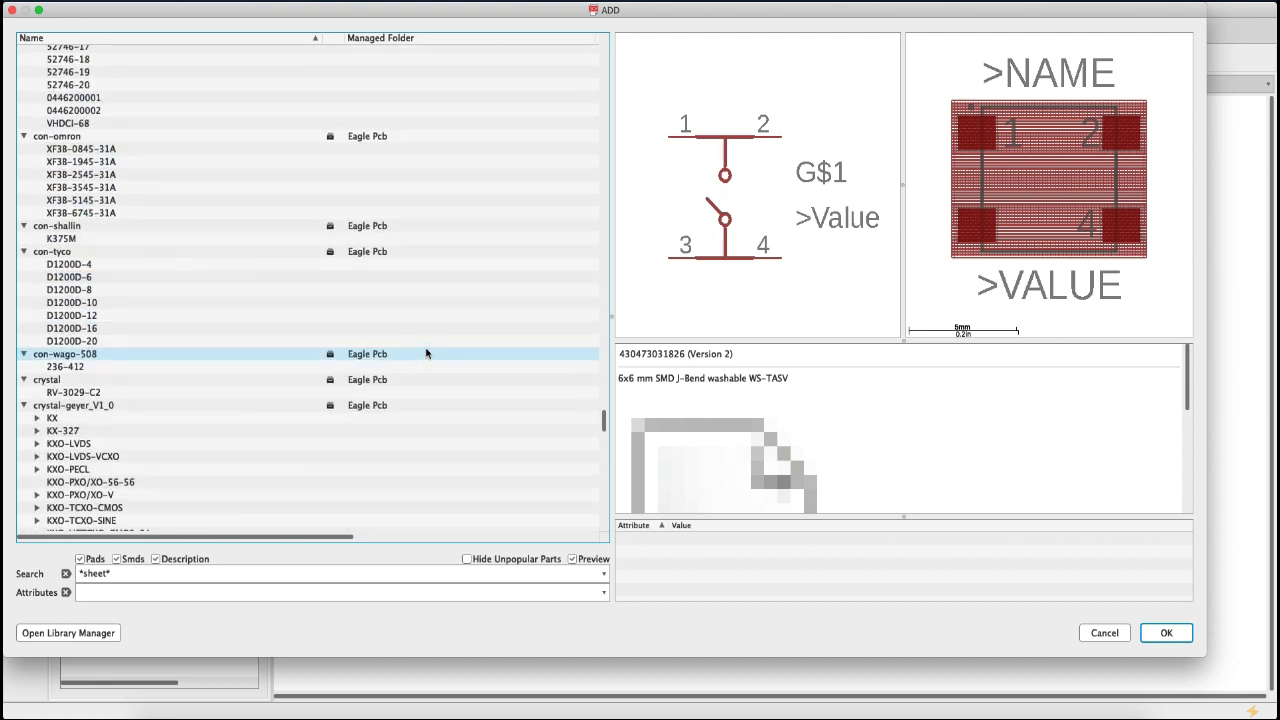
pyautogui.scroll(-15, 426, 353)
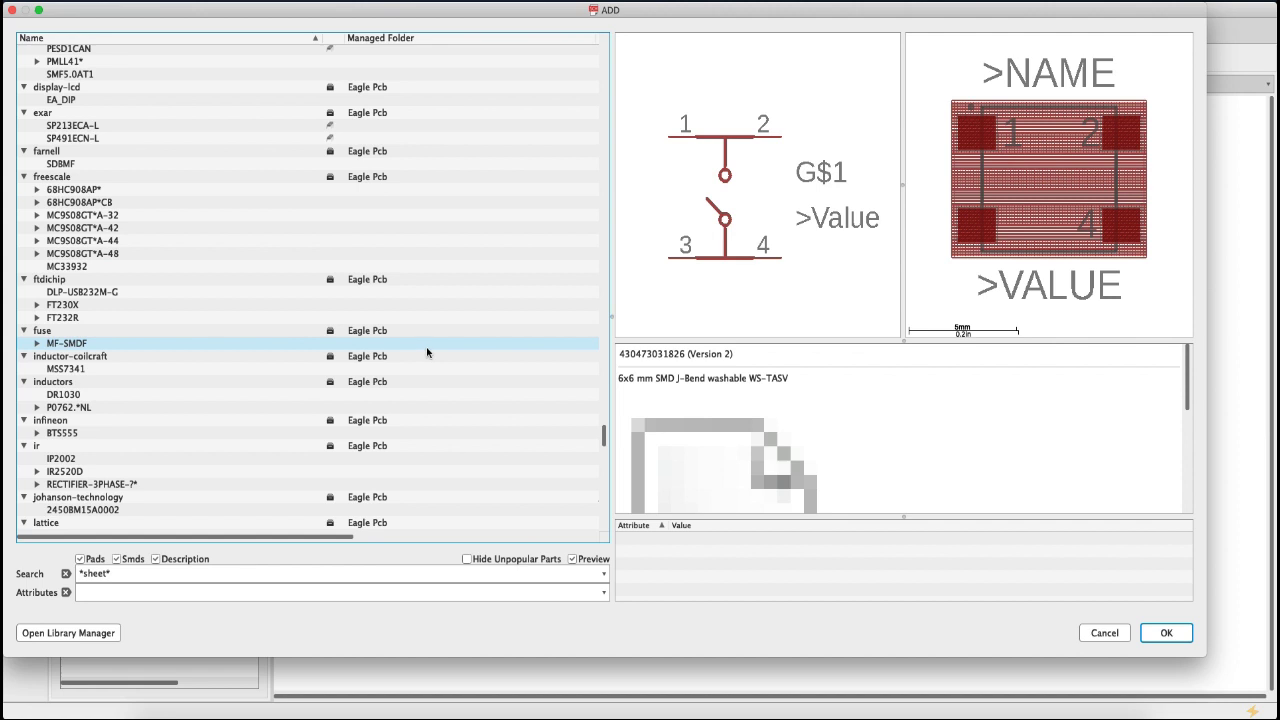
pyautogui.scroll(-15, 427, 352)
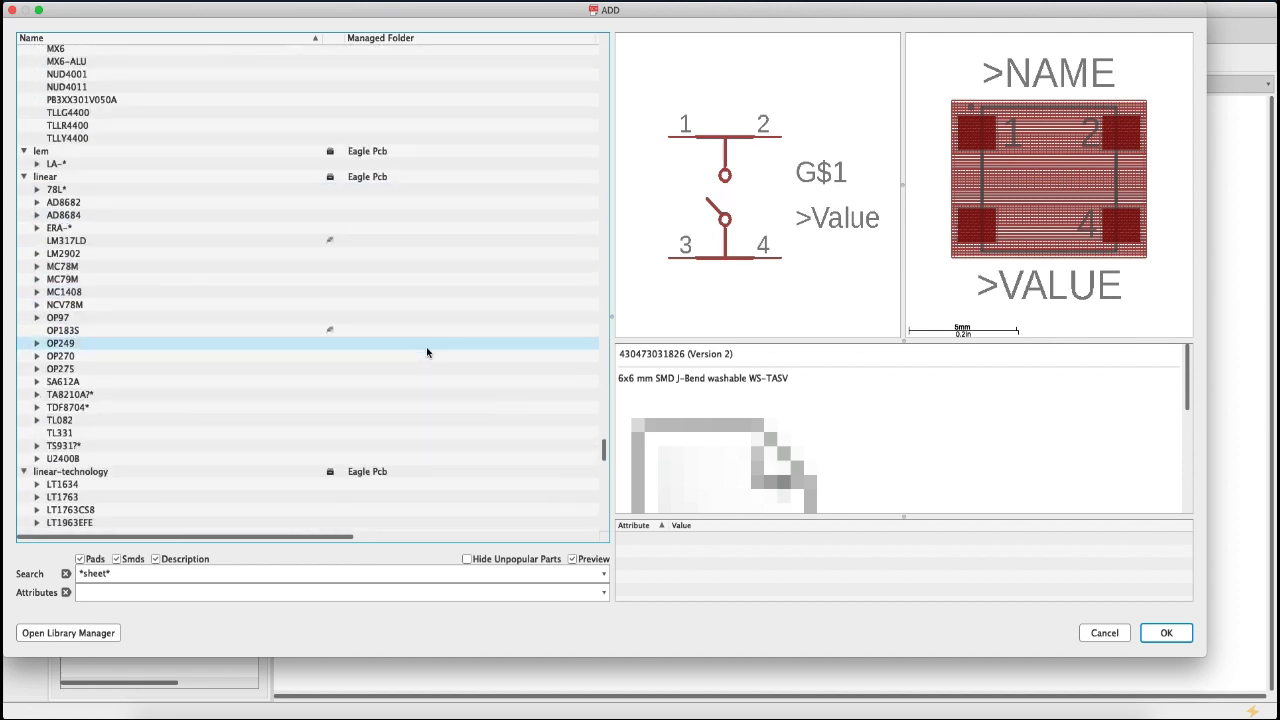
pyautogui.scroll(-3, 427, 352)
pyautogui.scroll(-10, 426, 349)
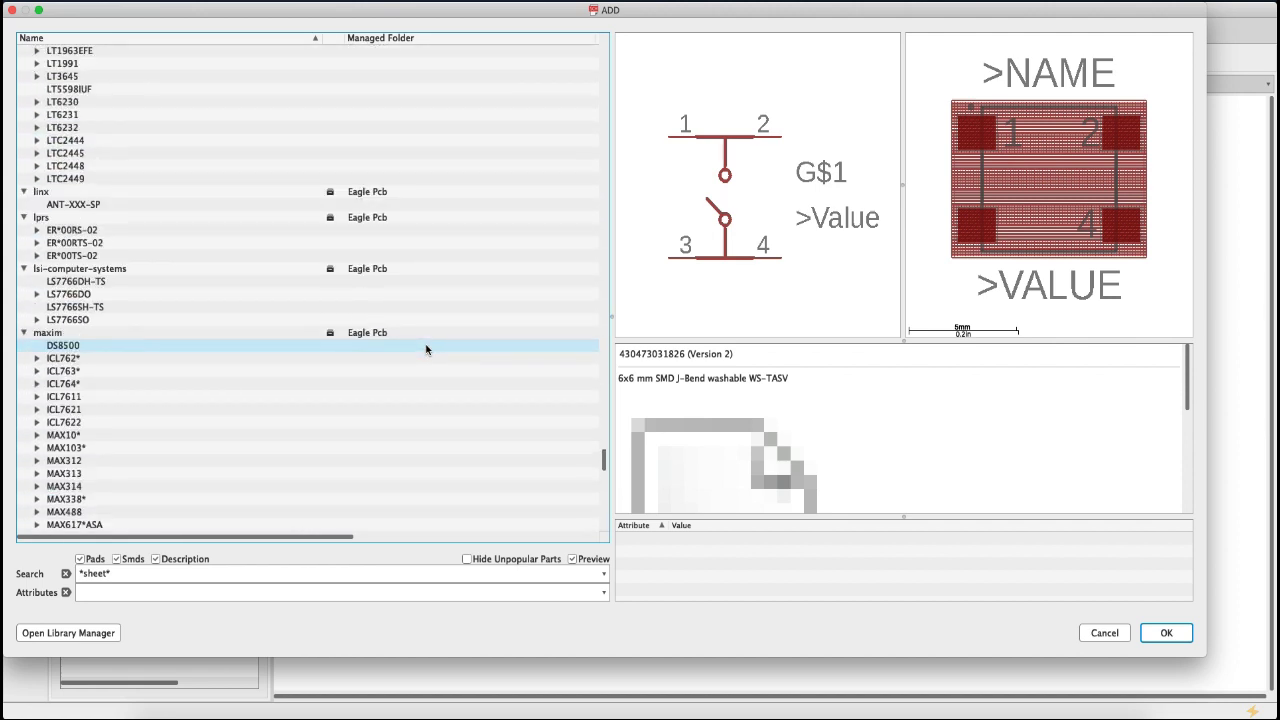
pyautogui.scroll(-18, 425, 344)
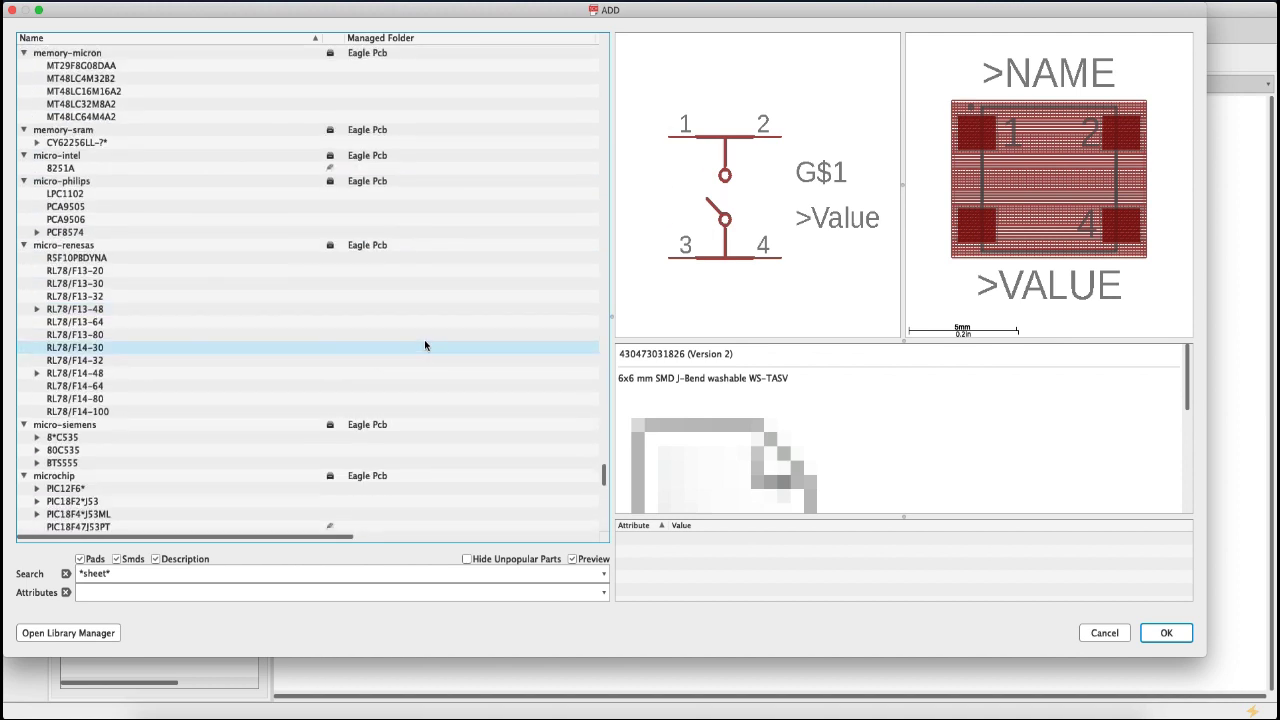
pyautogui.scroll(-20, 424, 344)
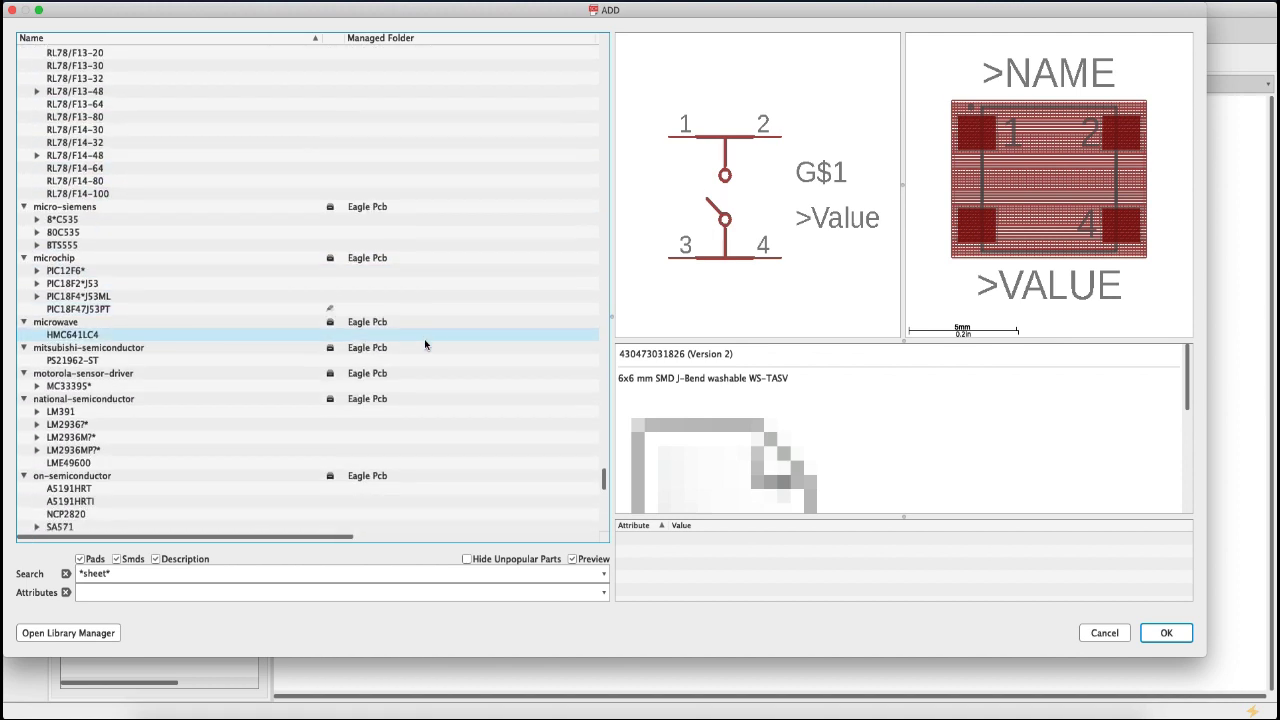
pyautogui.scroll(-20, 424, 344)
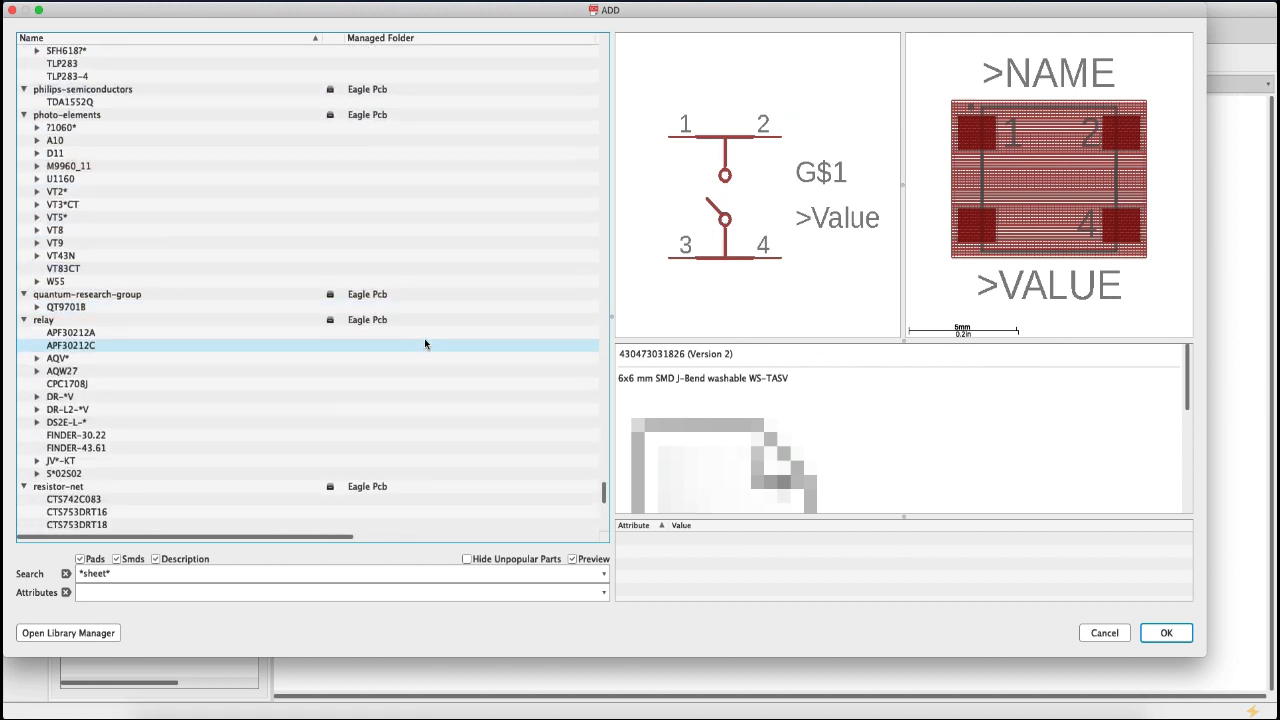
pyautogui.scroll(-20, 424, 343)
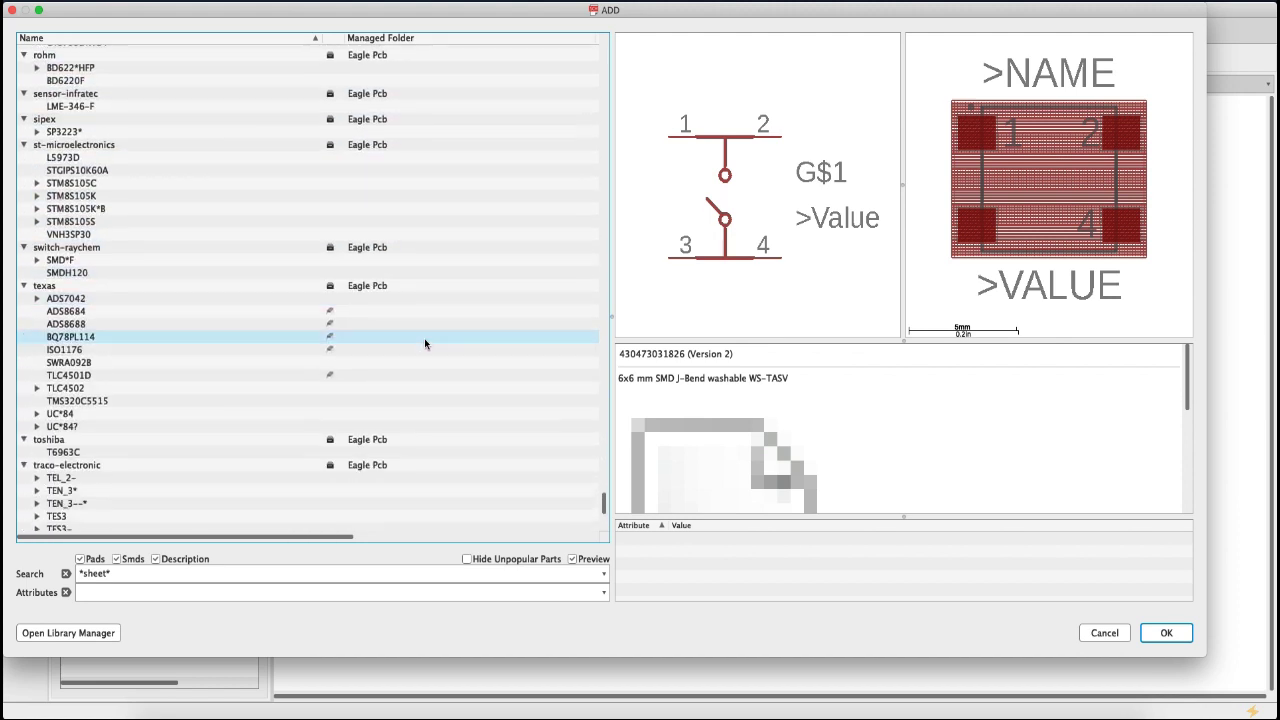
pyautogui.scroll(-20, 424, 343)
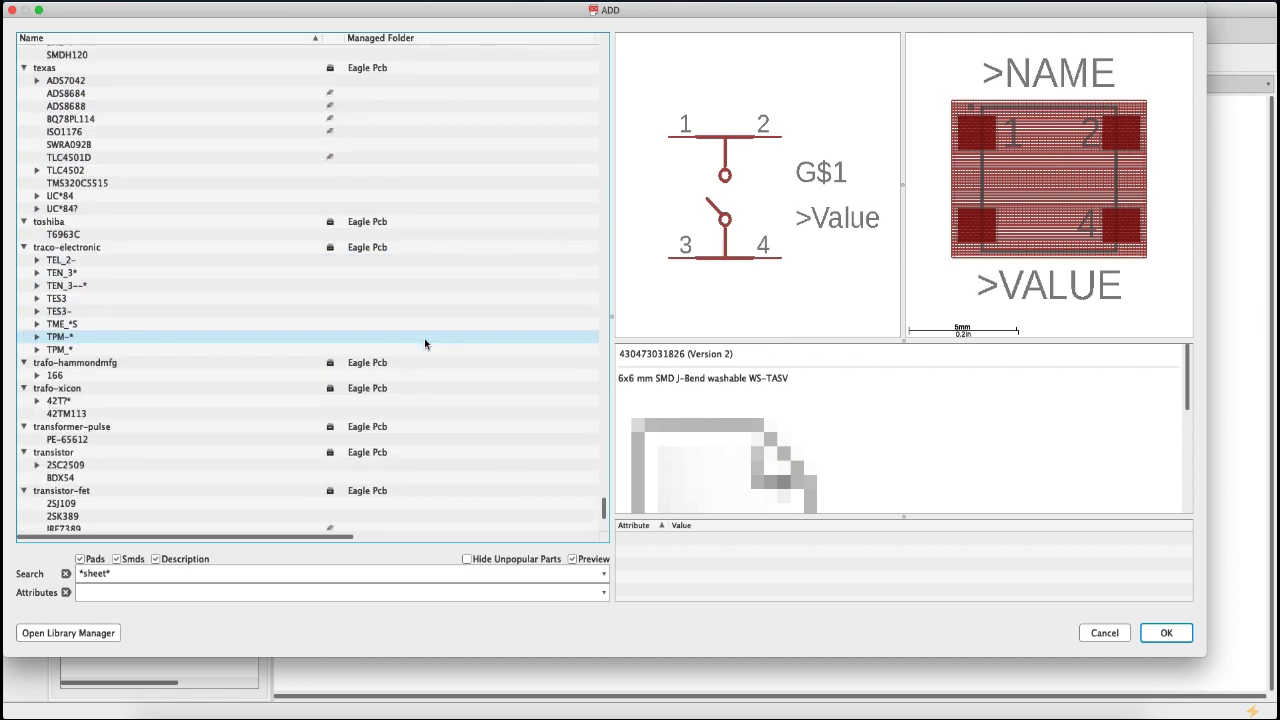
pyautogui.scroll(-6, 424, 344)
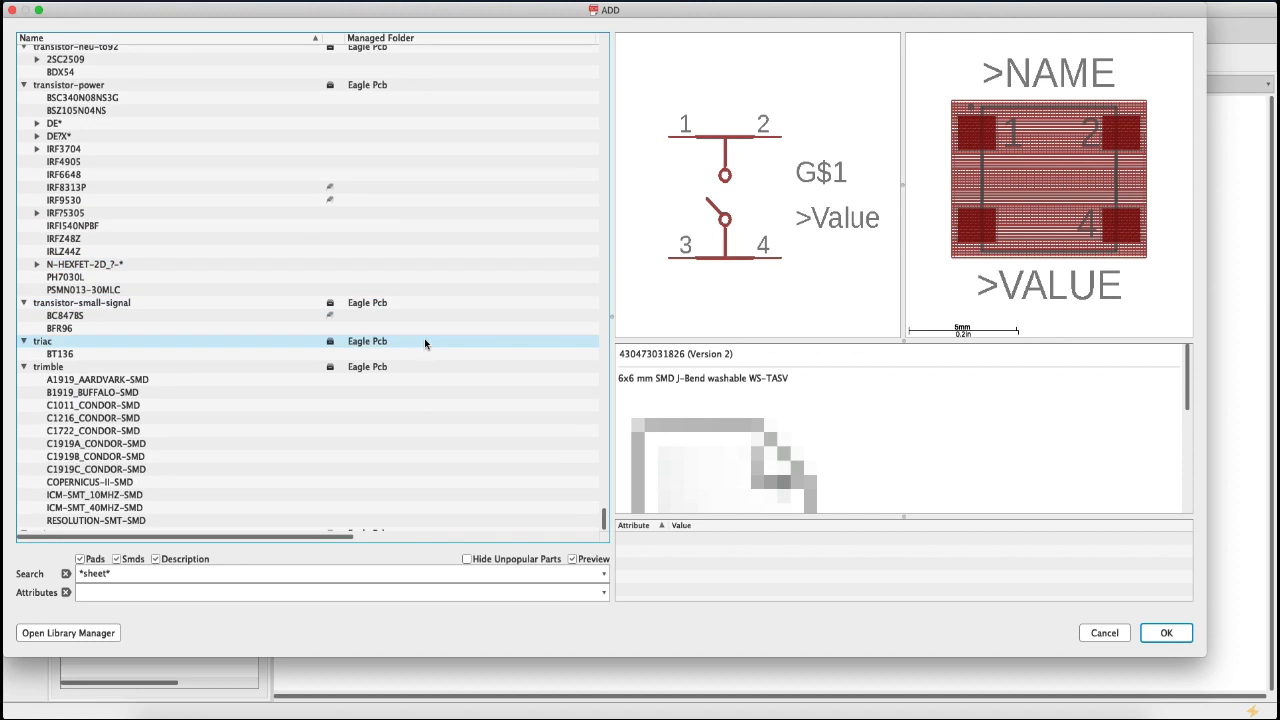
pyautogui.scroll(10, 426, 340)
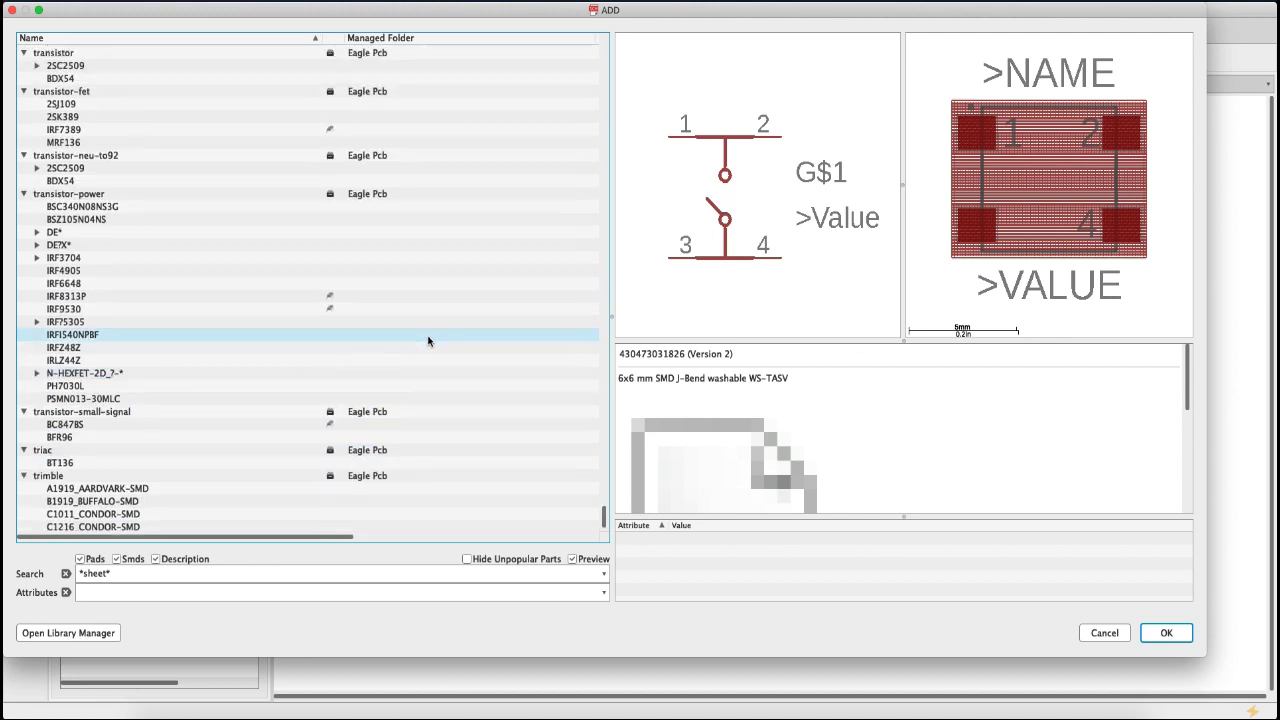
pyautogui.scroll(-5, 430, 341)
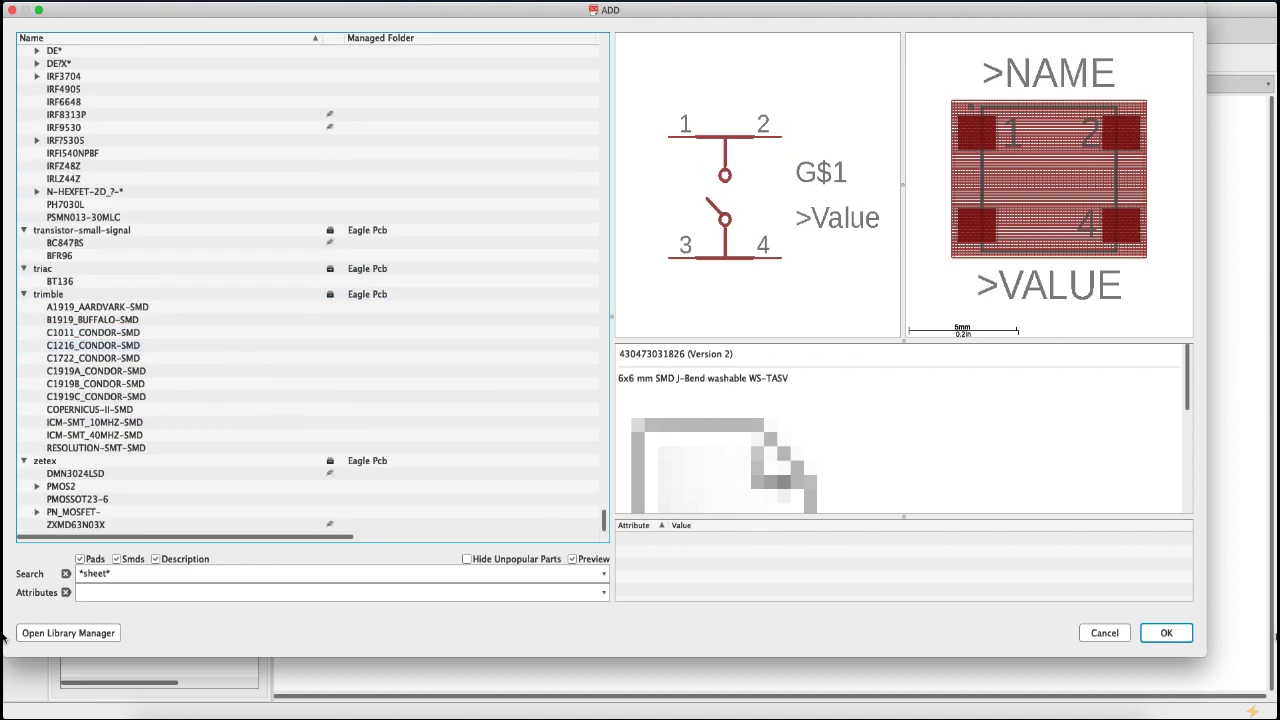
pyautogui.click(1118, 632)
pyautogui.click(518, 250)
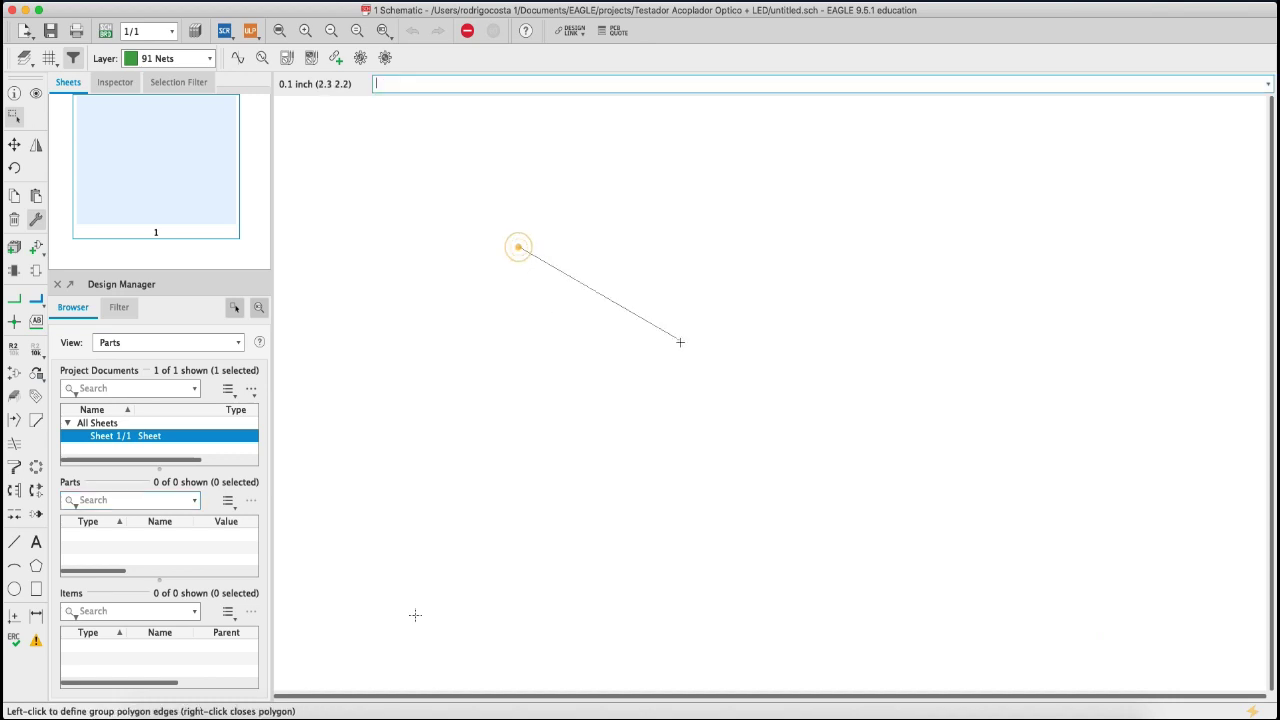
pyautogui.click(522, 245)
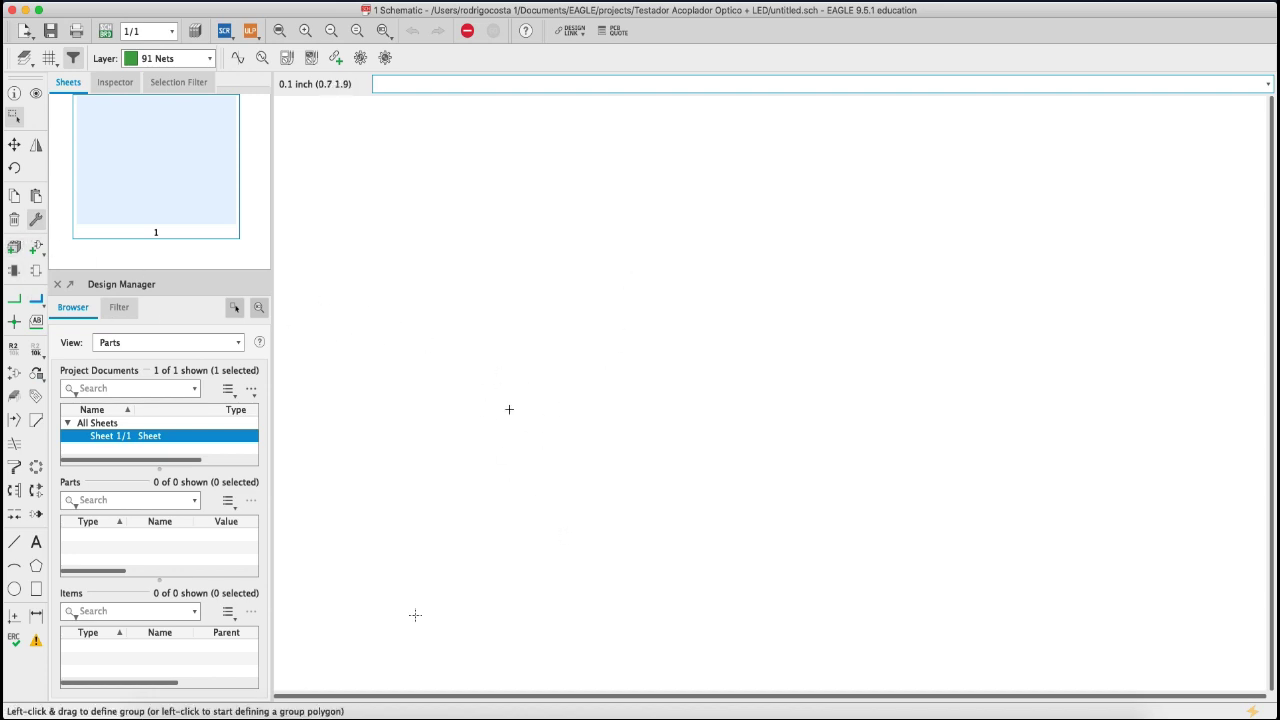
# - Reopen the component browser and search the libraries for "*conn*"
pyautogui.click(35, 245)
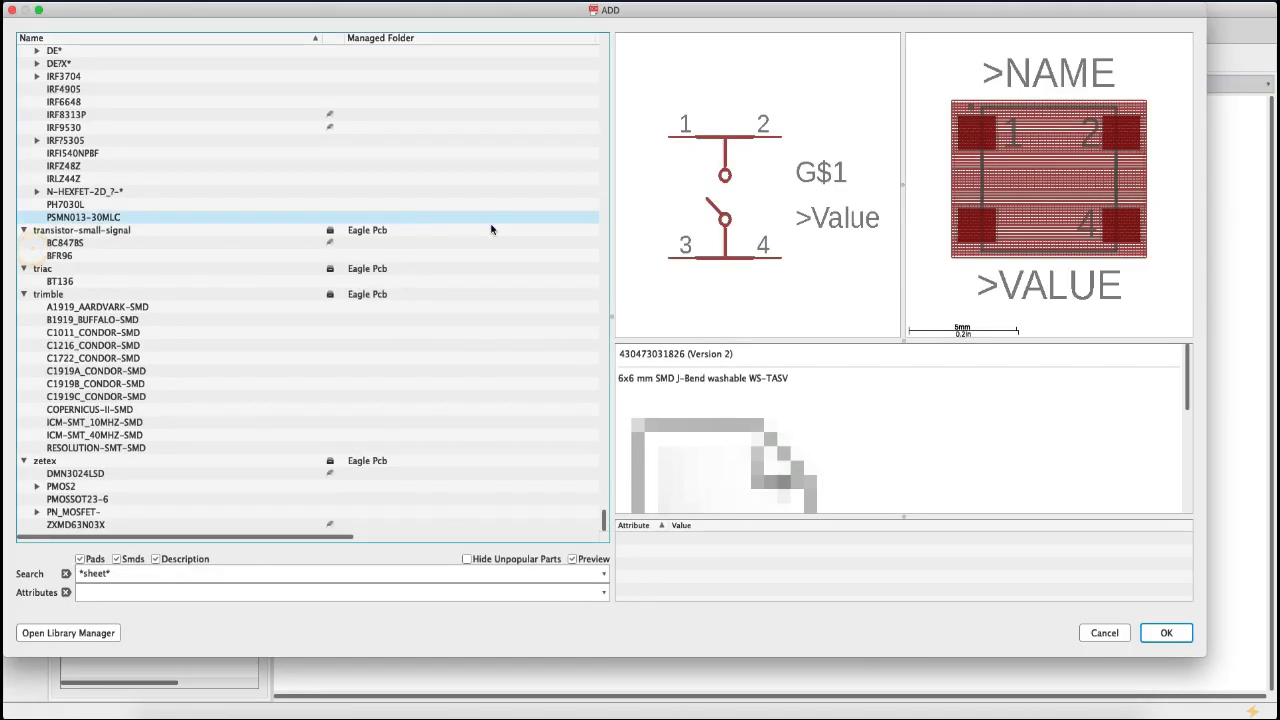
pyautogui.click(105, 574)
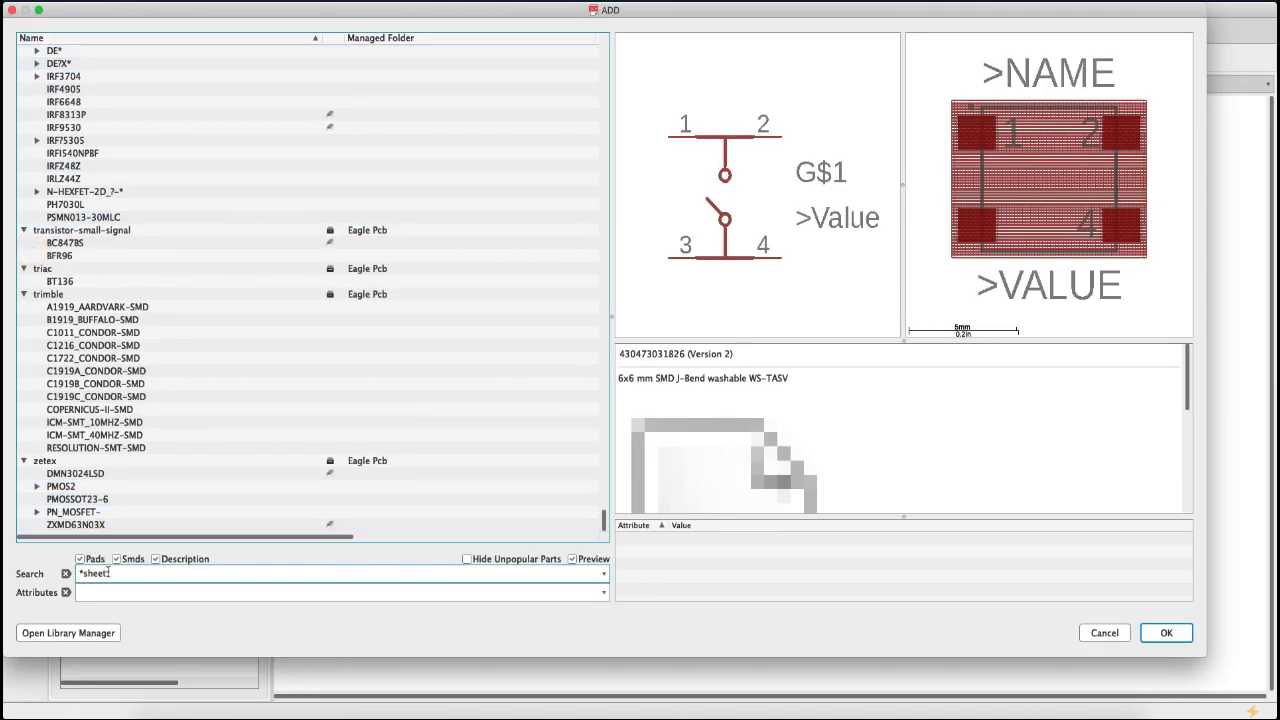
pyautogui.press('BackSpace')
pyautogui.press('BackSpace')
pyautogui.press('BackSpace')
pyautogui.press('BackSpace')
pyautogui.press('BackSpace')
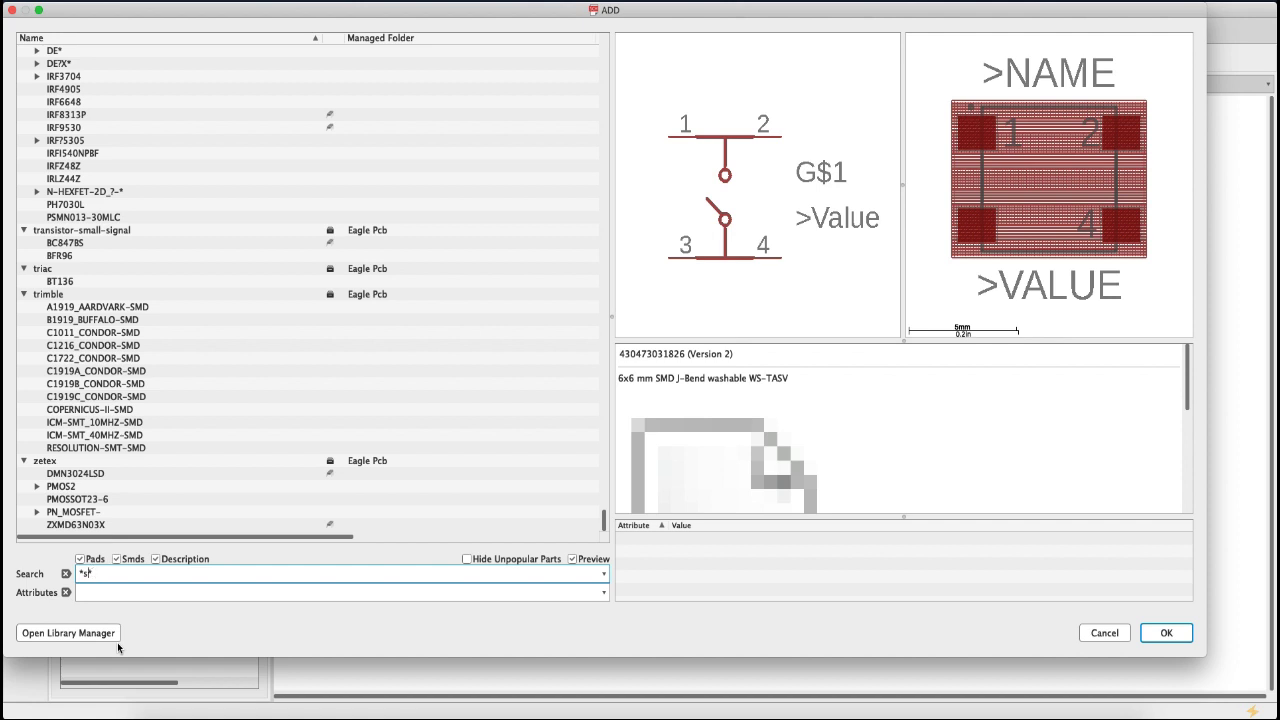
pyautogui.write('conn*')
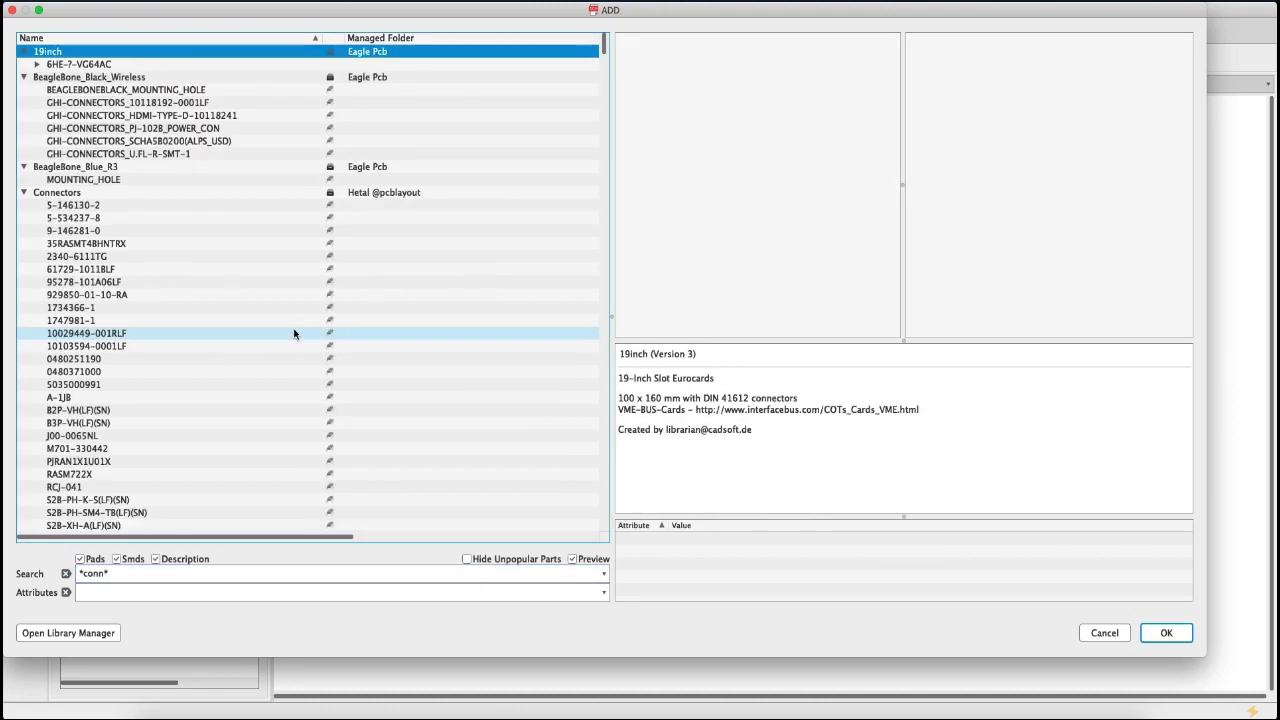
# - Preview connector candidates, including GHI-CONNECTORS_U.FL-R-SMT-1, the 6HE-?-VG64AC Euro card, 1747981-1 and the 5-146130-2 header
pyautogui.click(150, 102)
pyautogui.click(176, 153)
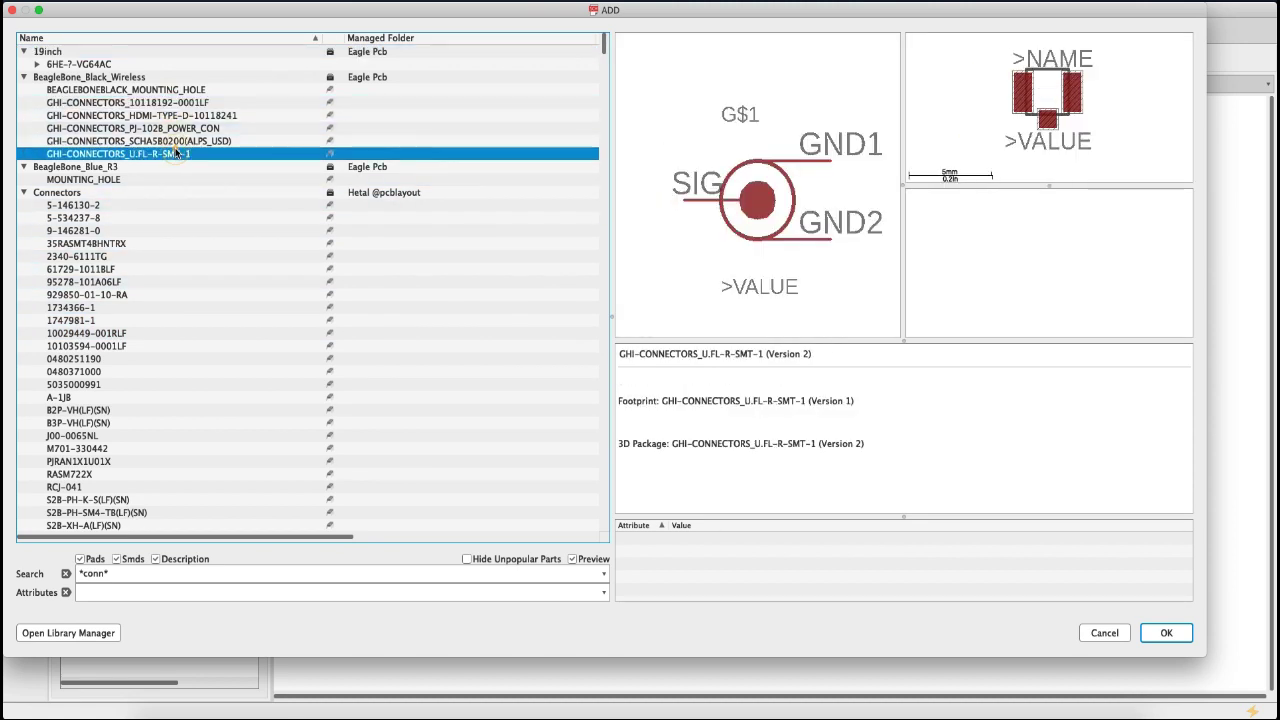
pyautogui.click(160, 64)
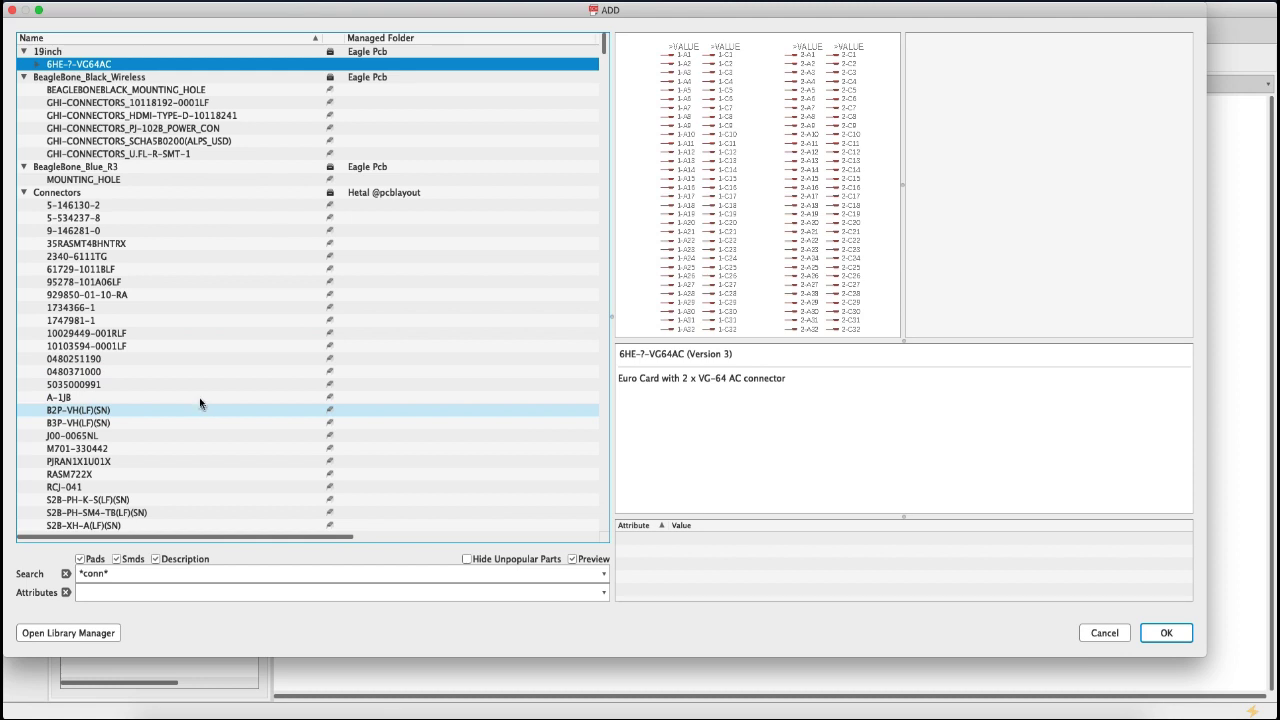
pyautogui.click(172, 319)
pyautogui.click(128, 205)
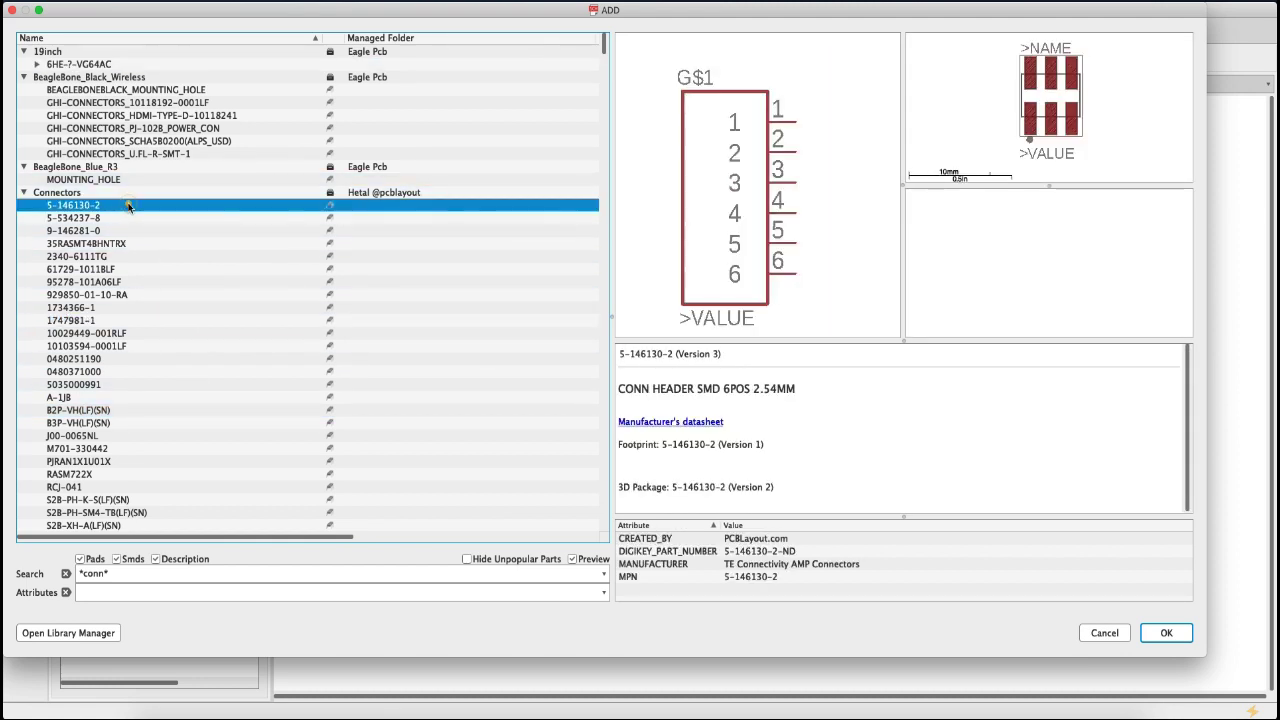
# - Preview parts in the Connectors library from 5-534237-8 through the 35RASMT4BHNTRX stereo jack to the 61729-1011BLF USB receptacle
pyautogui.click(130, 217)
pyautogui.click(146, 231)
pyautogui.click(148, 243)
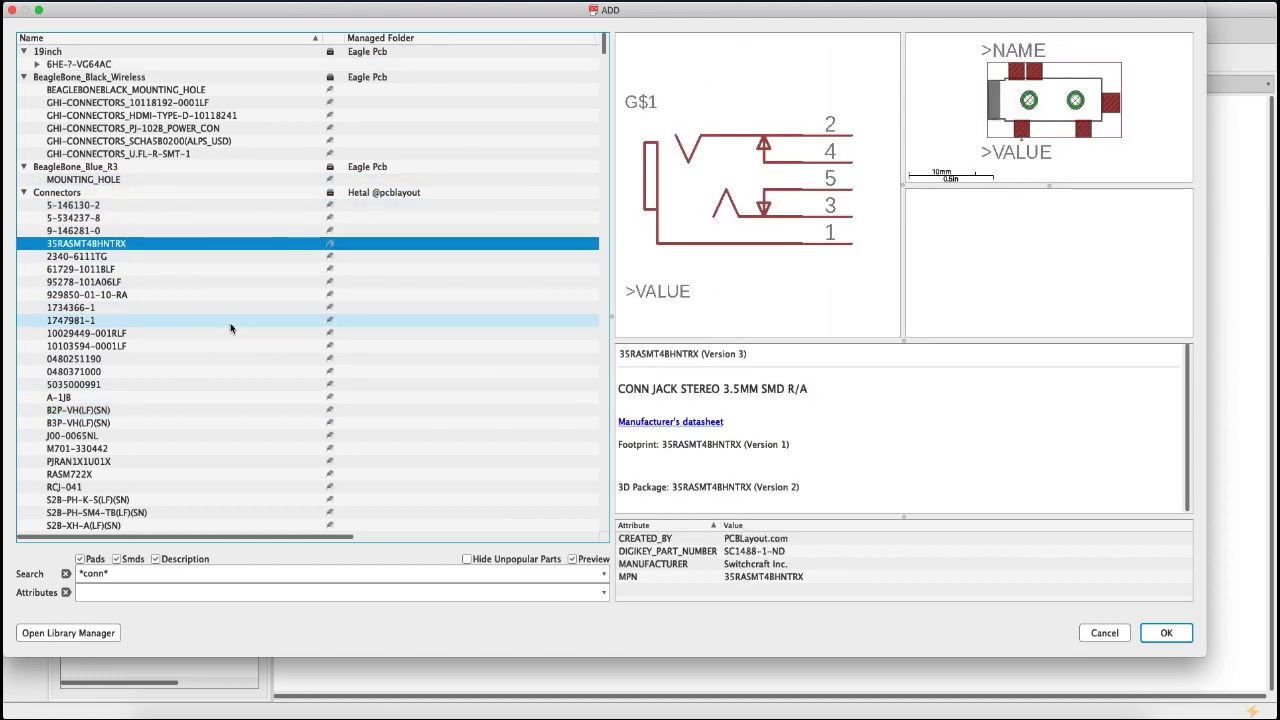
pyautogui.press('Down')
pyautogui.press('Up')
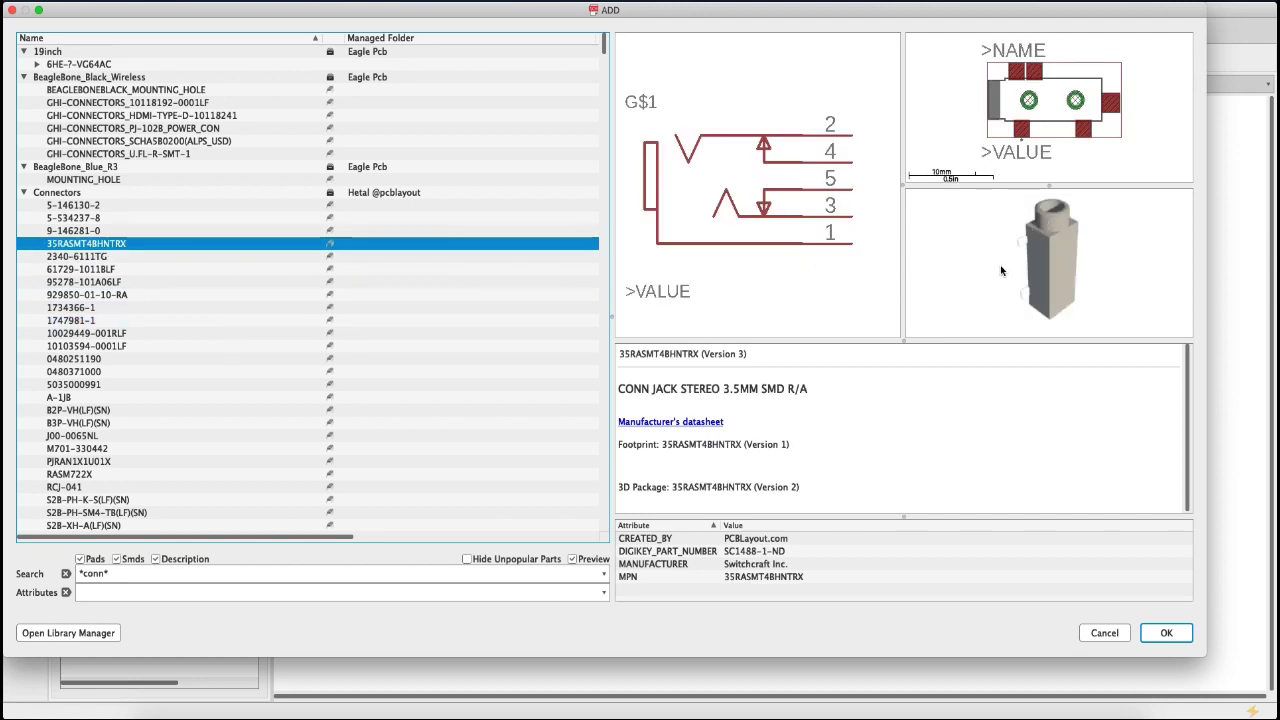
pyautogui.press('Down')
pyautogui.press('Down')
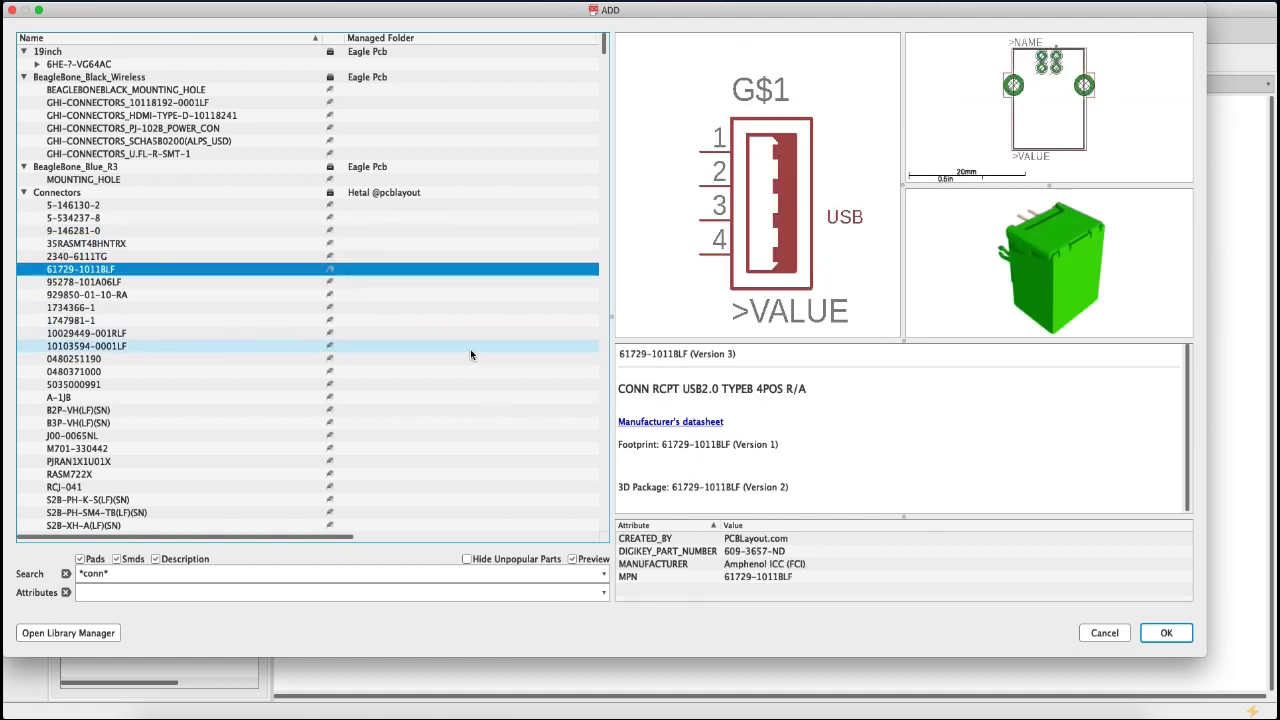
pyautogui.press('Down')
pyautogui.press('Down')
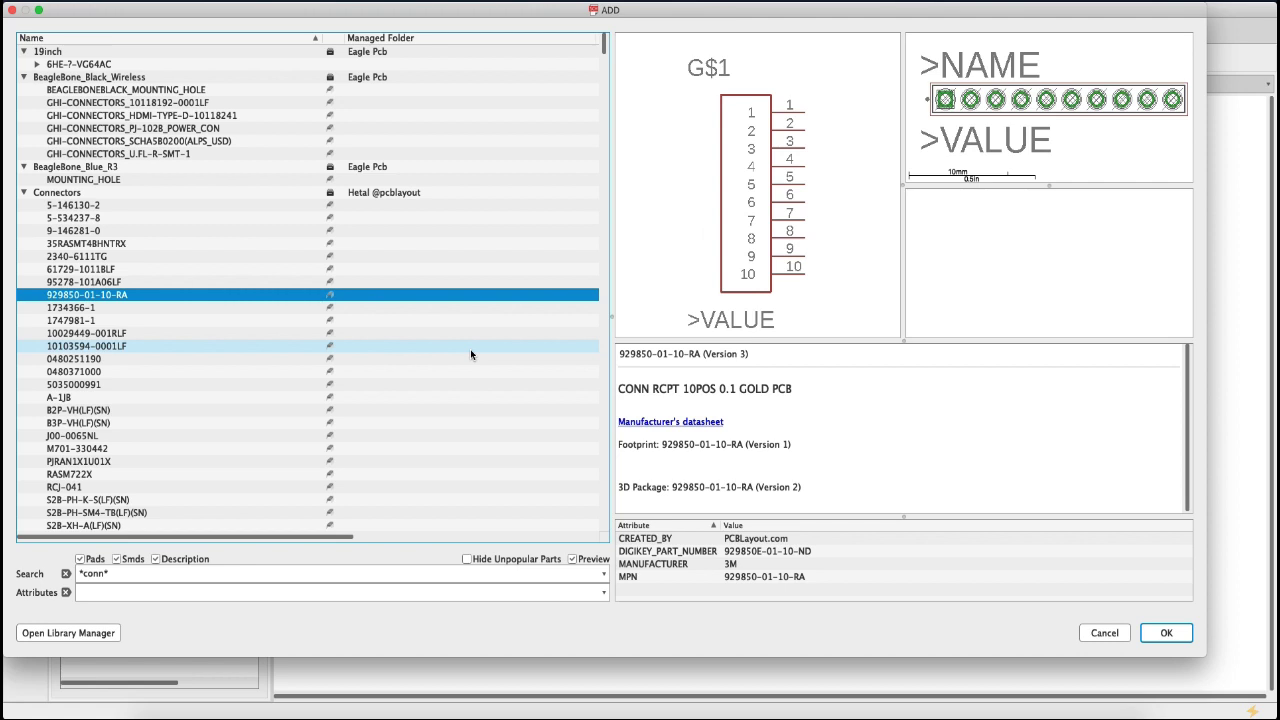
pyautogui.press('Down')
pyautogui.press('Down')
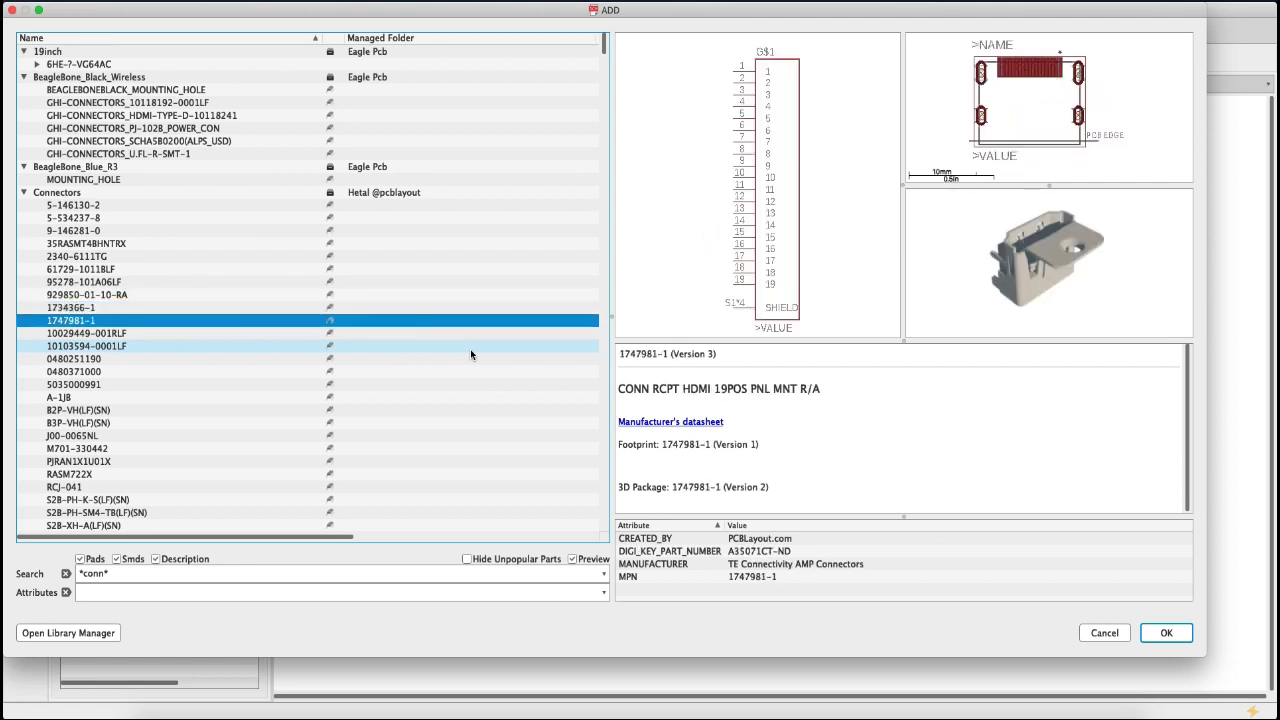
pyautogui.press('Down')
pyautogui.press('Down')
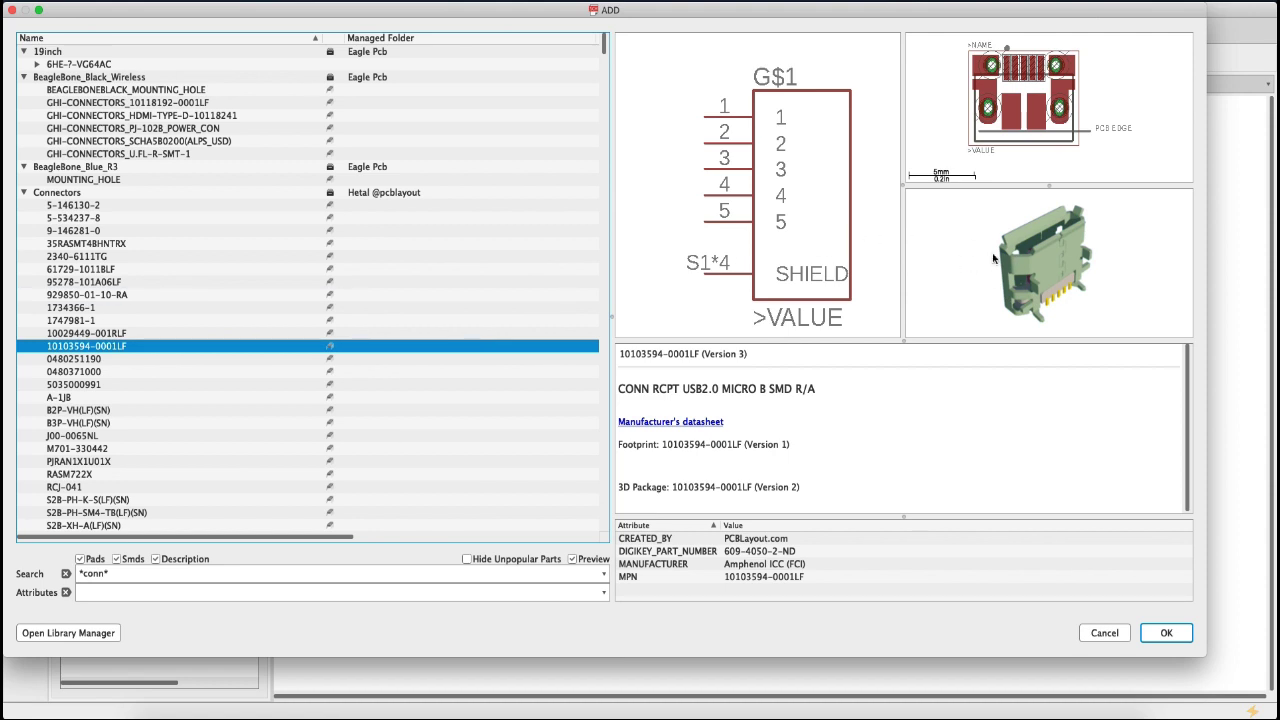
pyautogui.press('Down')
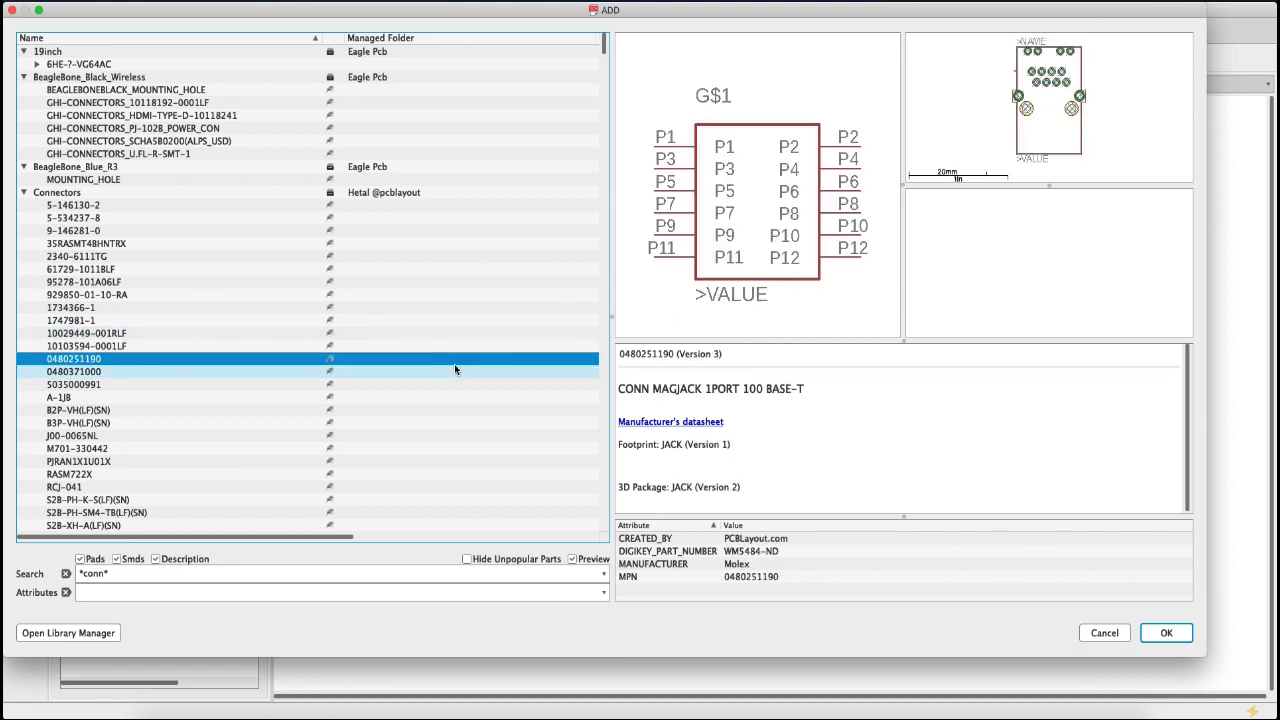
pyautogui.press('Down')
pyautogui.press('Down')
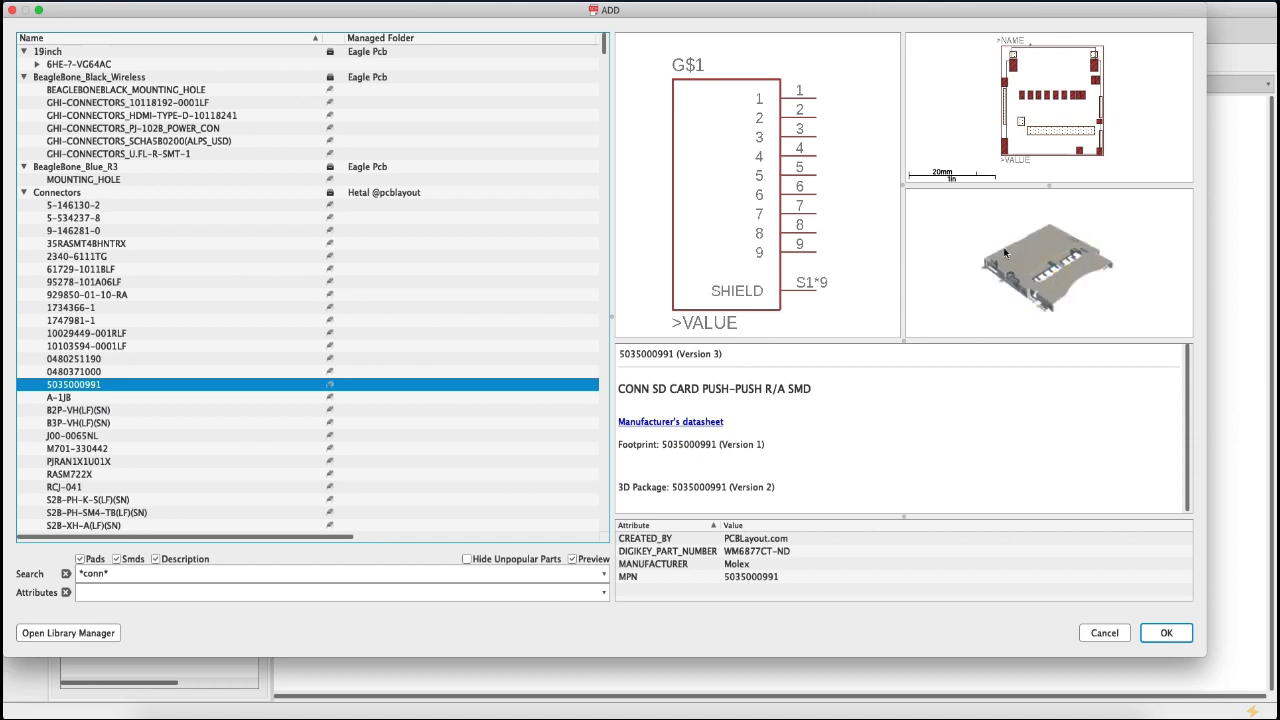
pyautogui.press('Down')
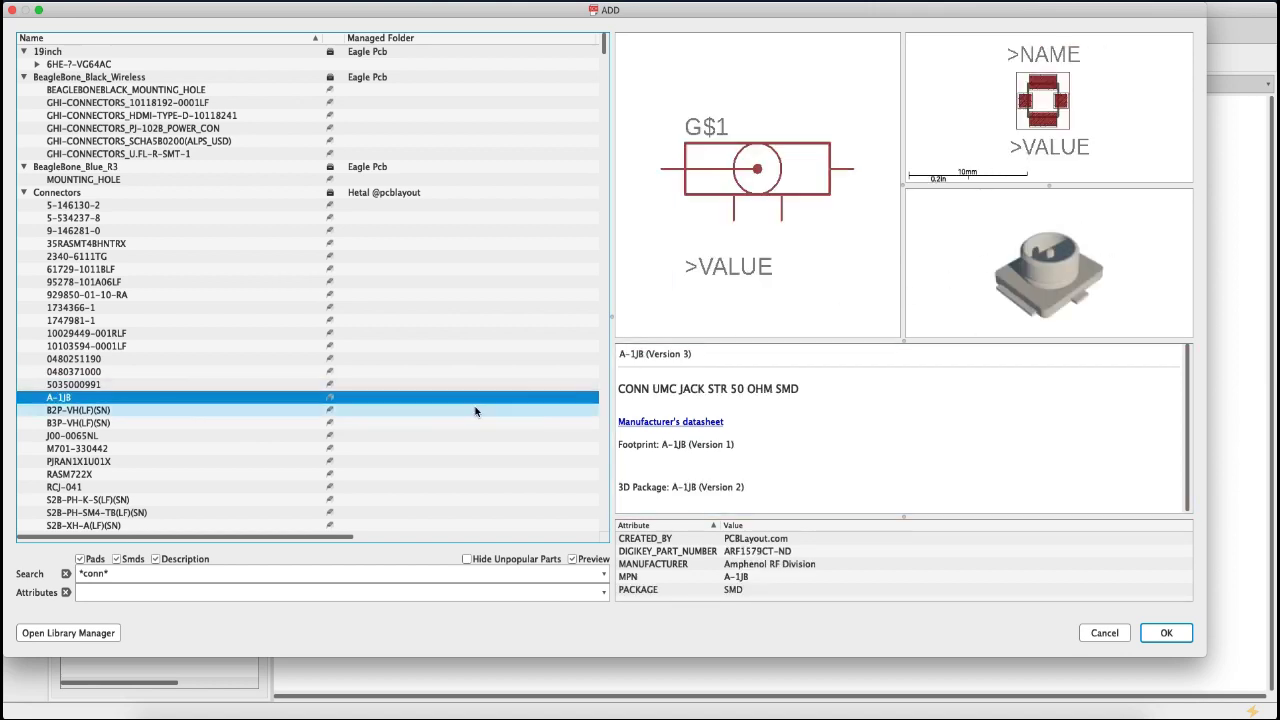
pyautogui.press('Down')
pyautogui.press('Down')
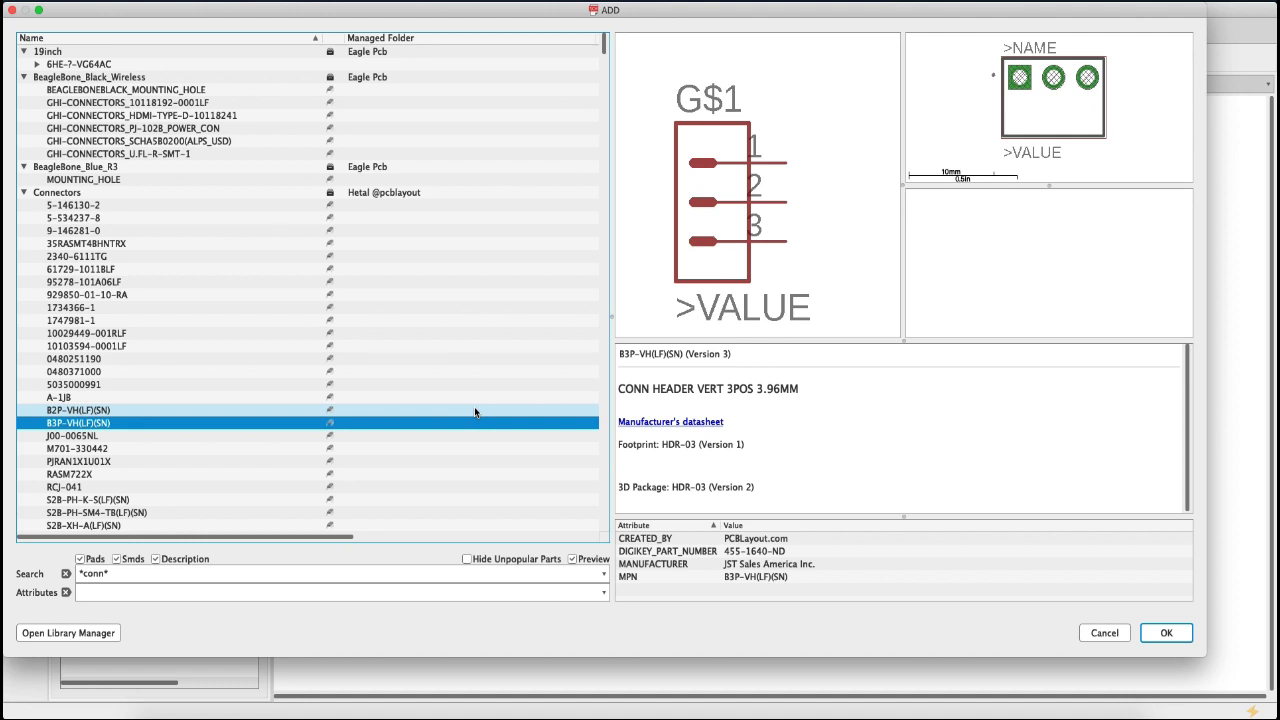
# - Compare the B2P-VH(LF)(SN) and B3P-VH(LF)(SN) headers, and preview the M701-330442 USB receptacle
pyautogui.click(475, 410)
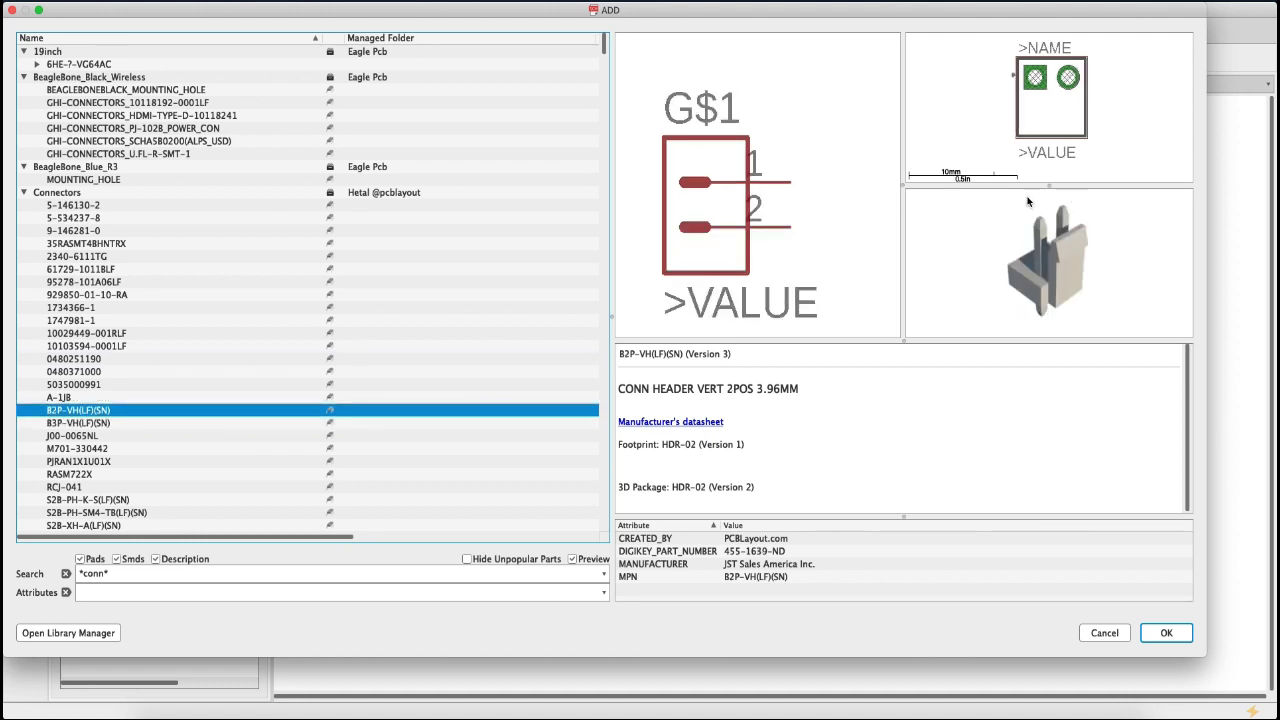
pyautogui.press('Down')
pyautogui.press('Down')
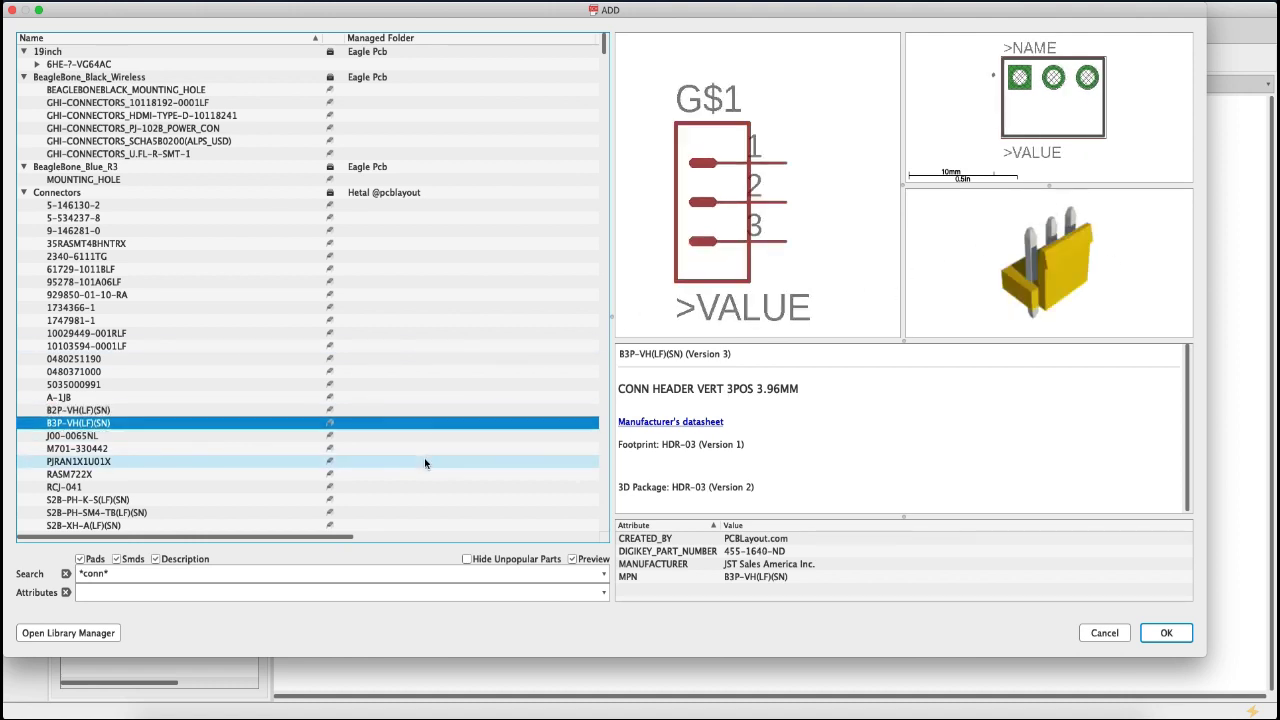
pyautogui.press('Down')
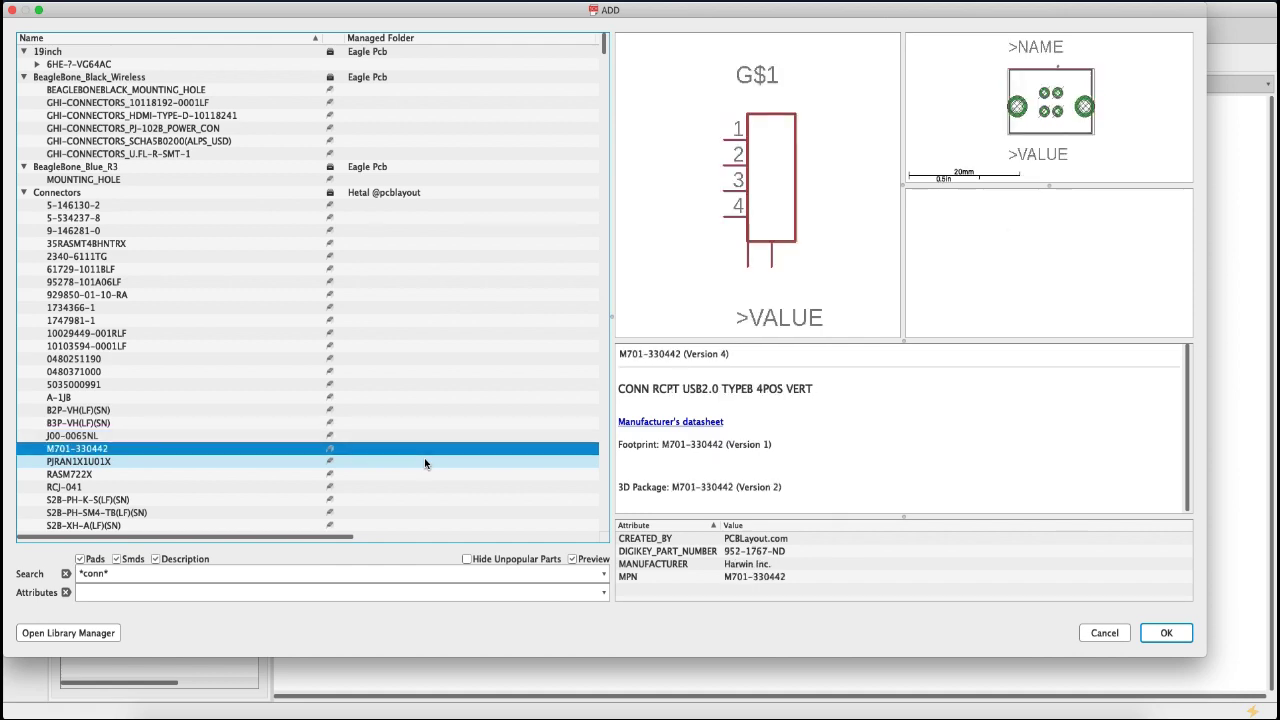
pyautogui.scroll(-3, 425, 463)
pyautogui.scroll(-3, 425, 463)
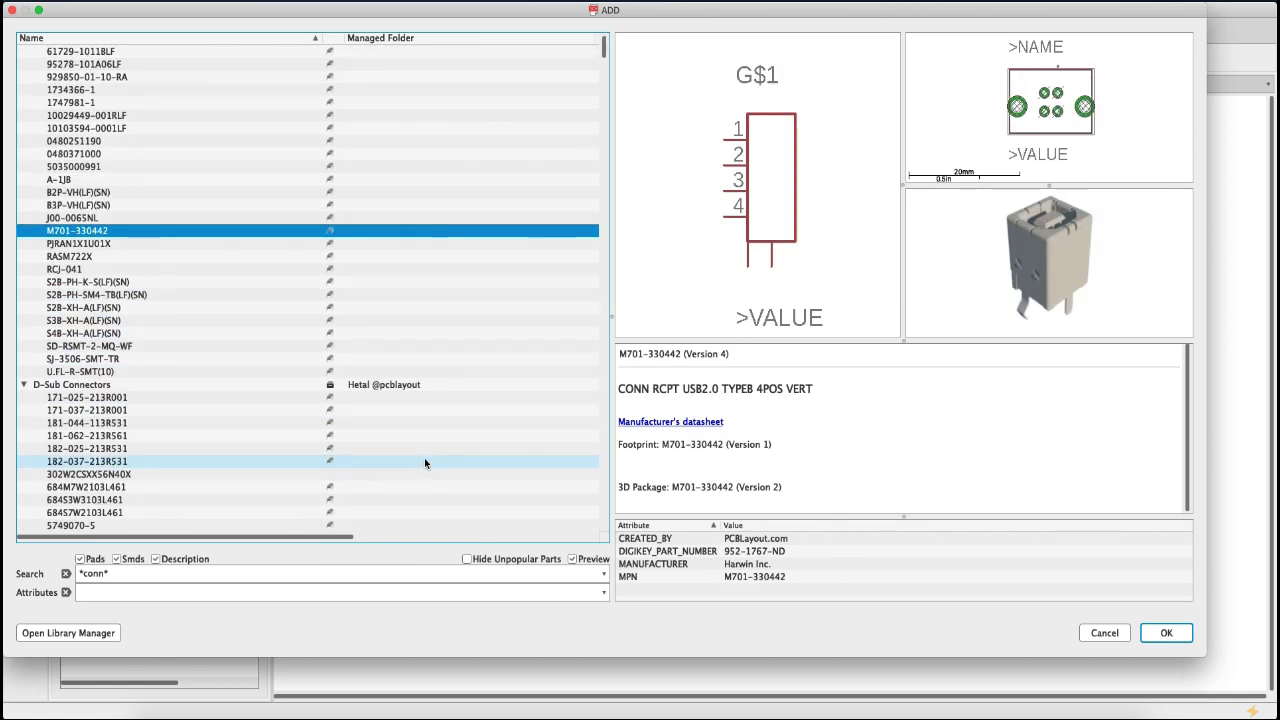
pyautogui.scroll(-10, 425, 463)
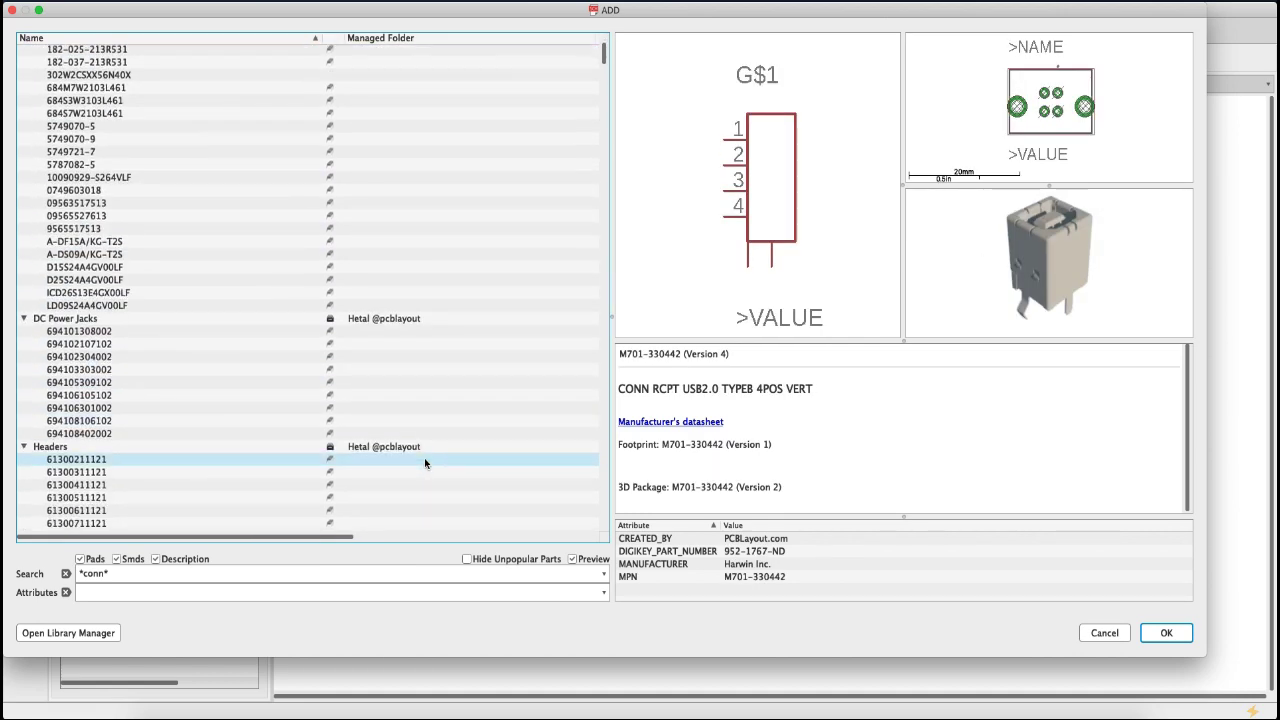
pyautogui.scroll(3, 425, 463)
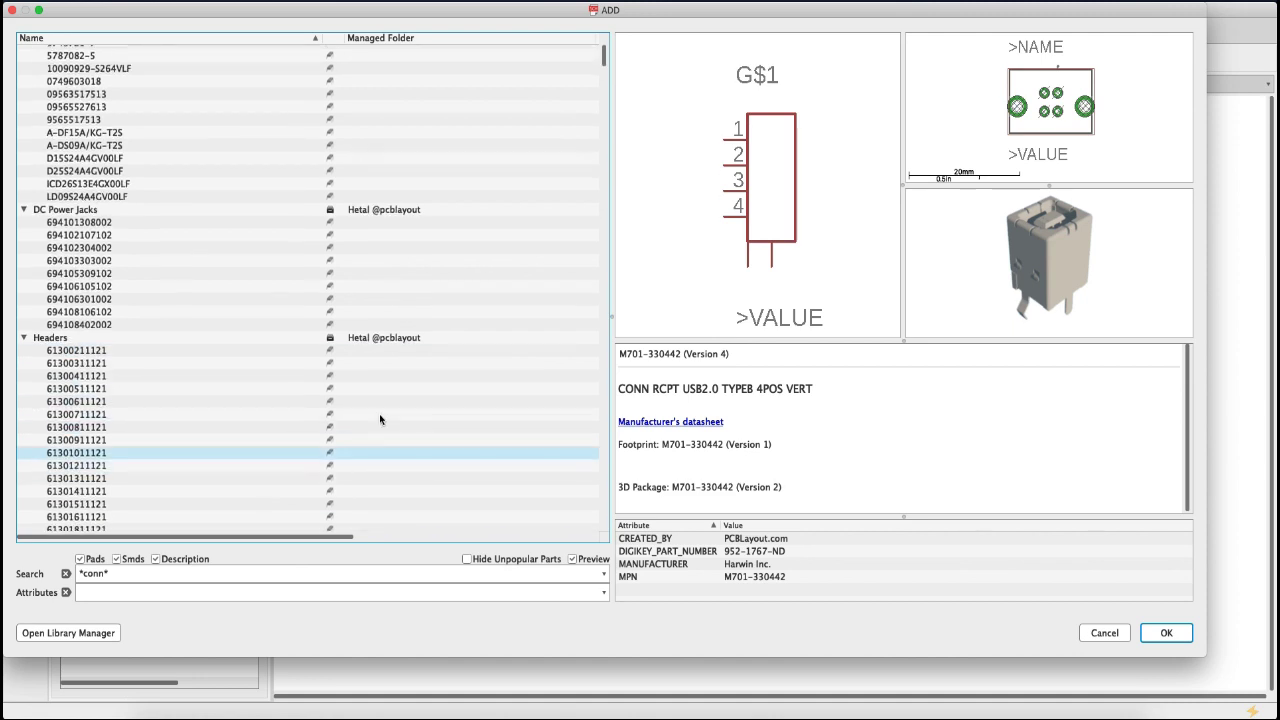
pyautogui.click(148, 220)
pyautogui.click(164, 287)
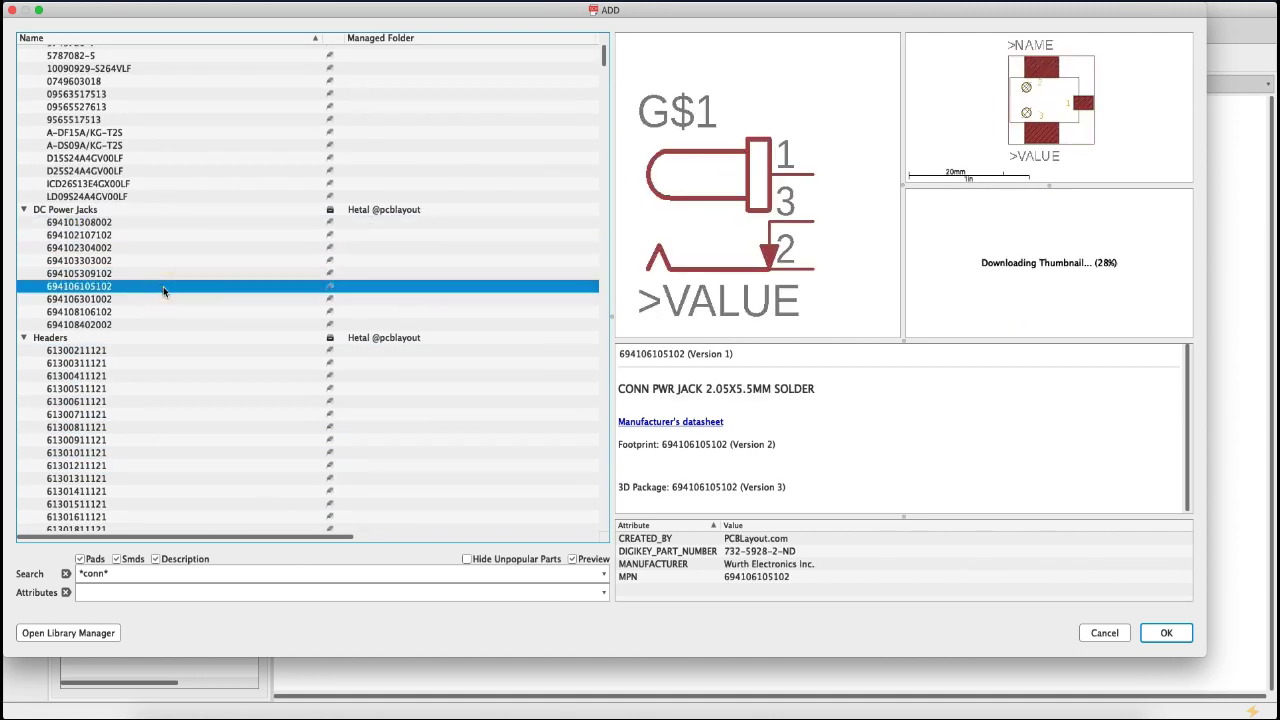
pyautogui.click(159, 350)
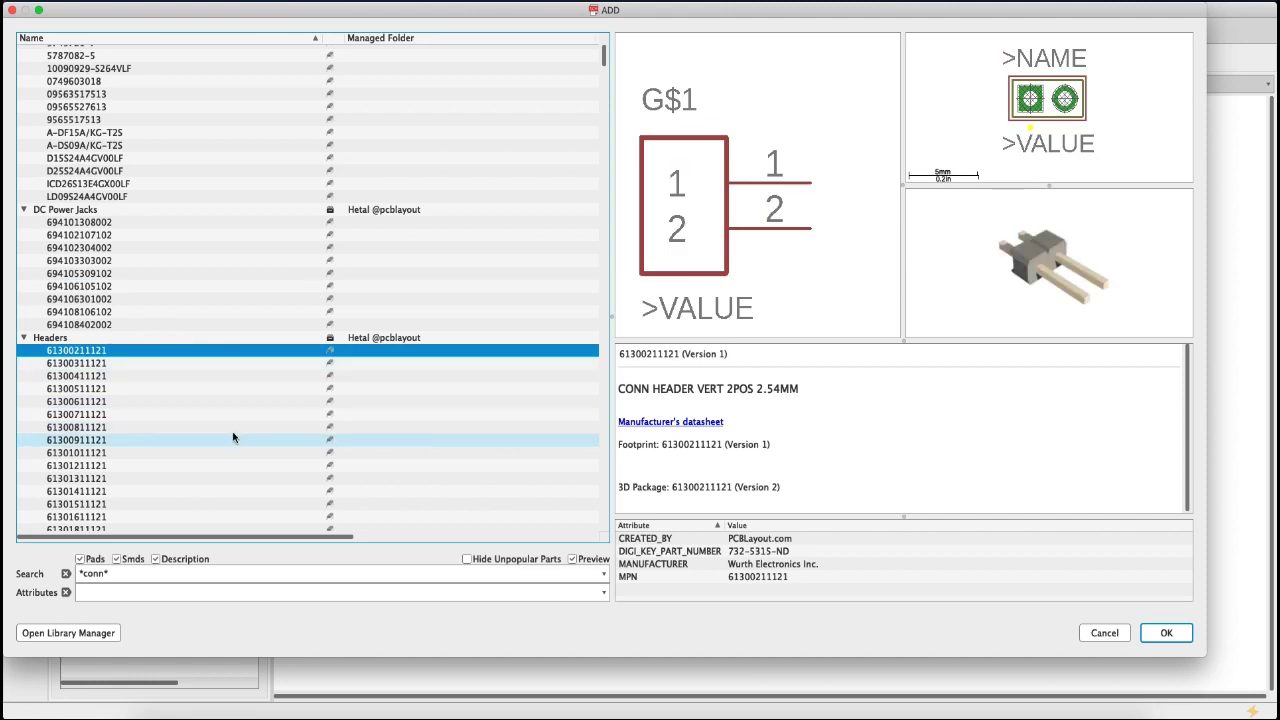
pyautogui.press('Down')
pyautogui.scroll(-5, 233, 437)
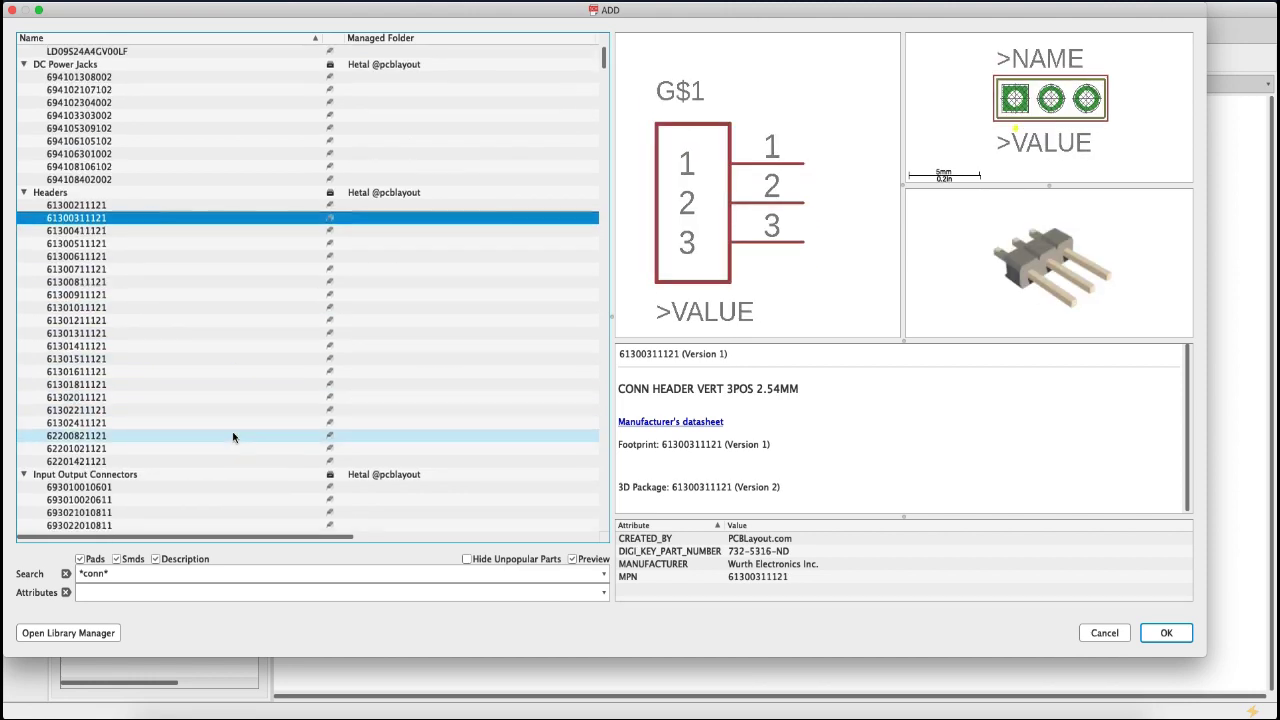
pyautogui.scroll(-3, 233, 437)
pyautogui.click(178, 317)
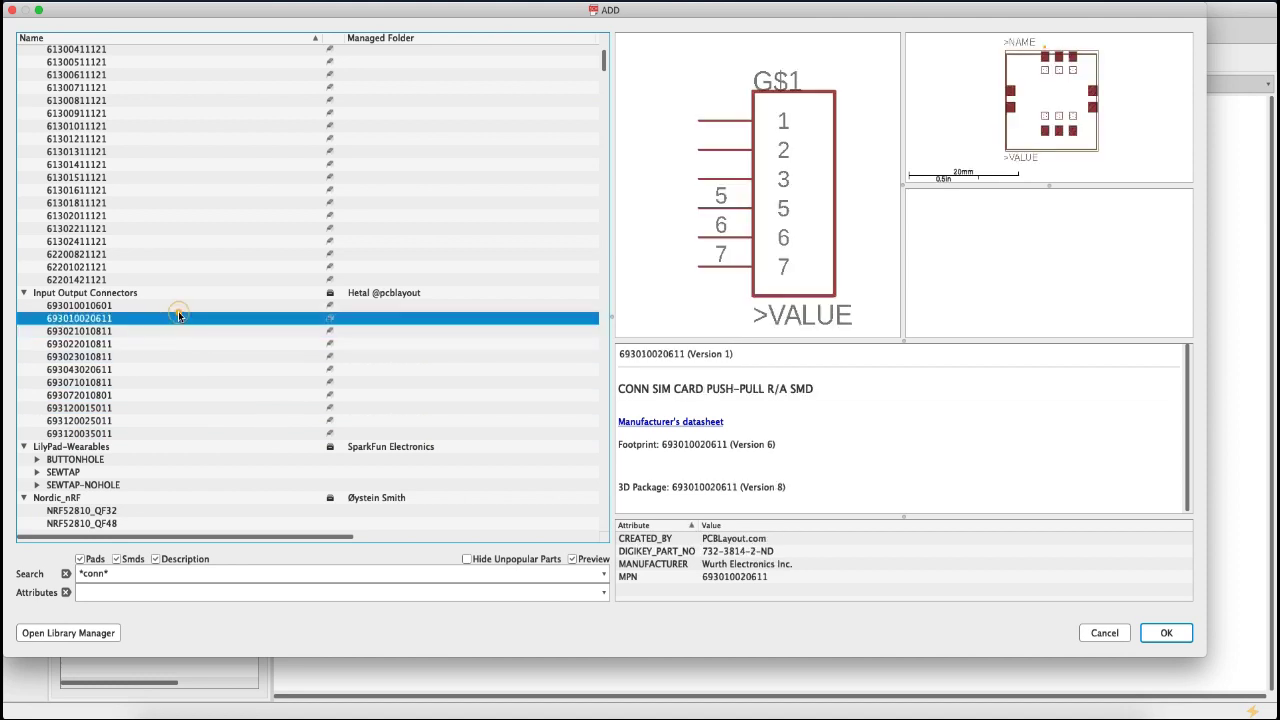
pyautogui.press('Down')
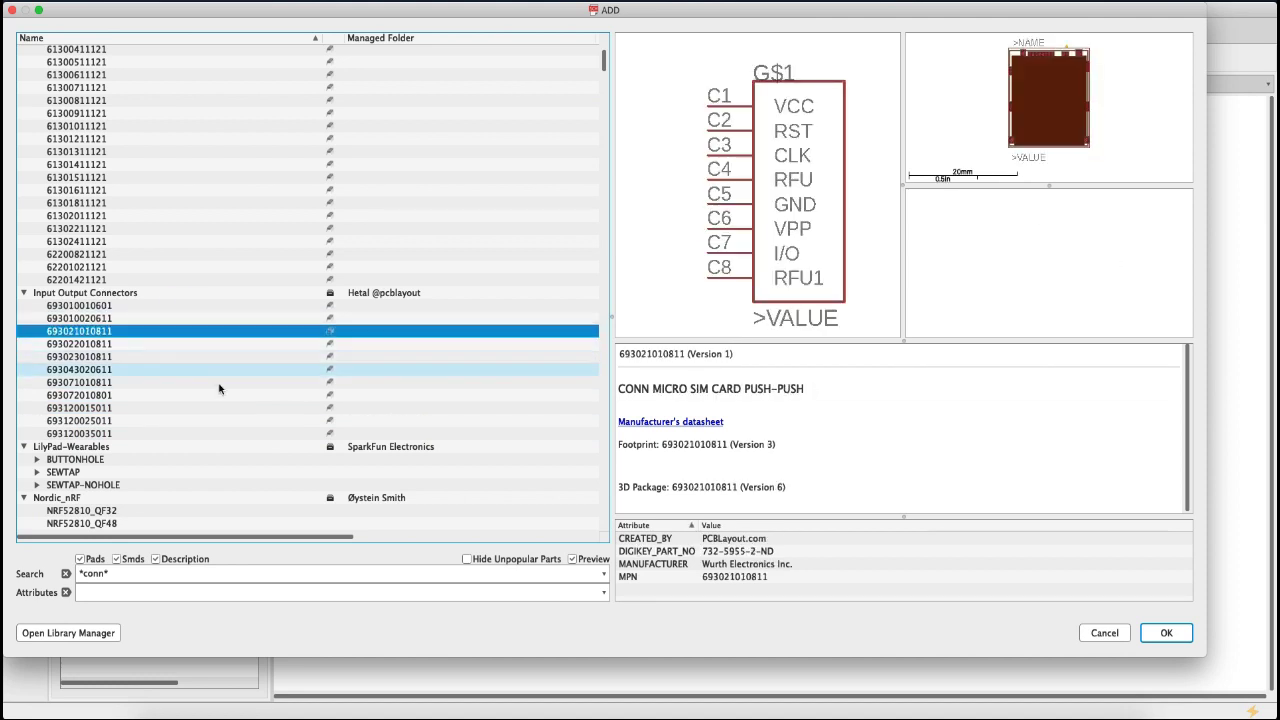
# - Preview the Seeed-Connector parts from CONN-HEADER-PH-SIDE-(2P-2.0MM) through the DC-005 power jack to GROVE-CONNECTOR-SMD-90D(4+2P-2.0)
pyautogui.scroll(-9, 228, 411)
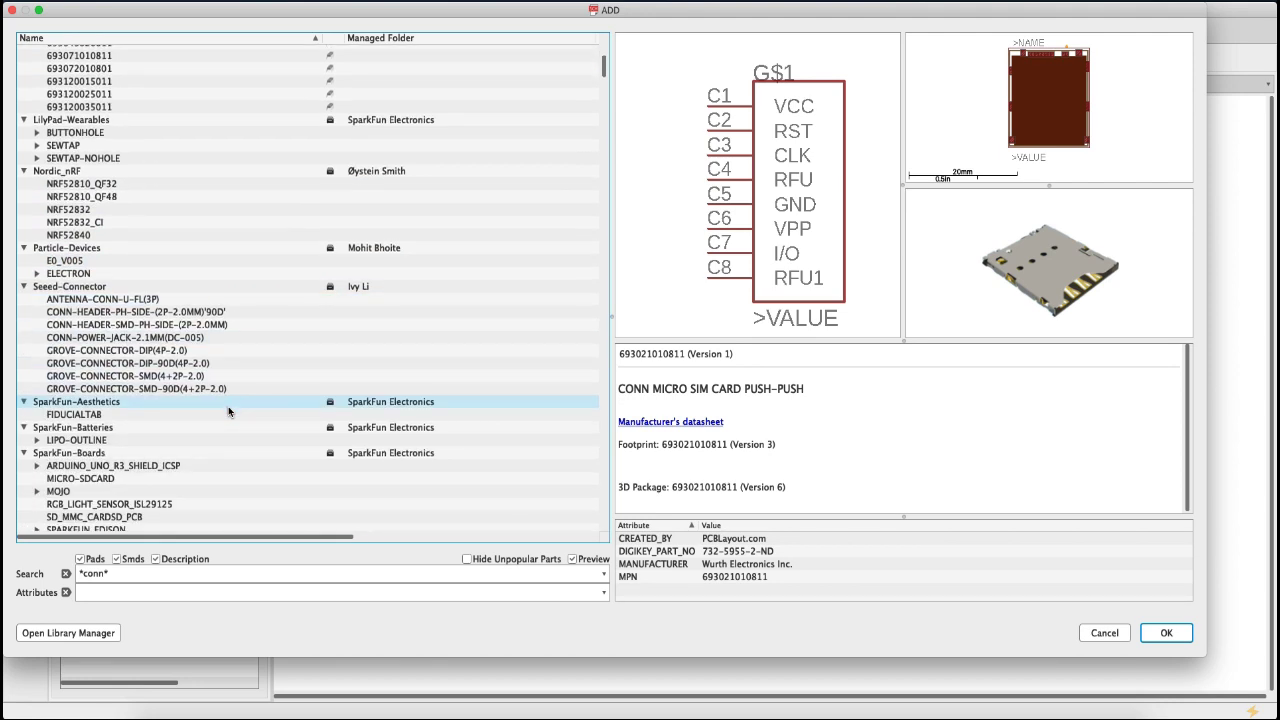
pyautogui.click(169, 310)
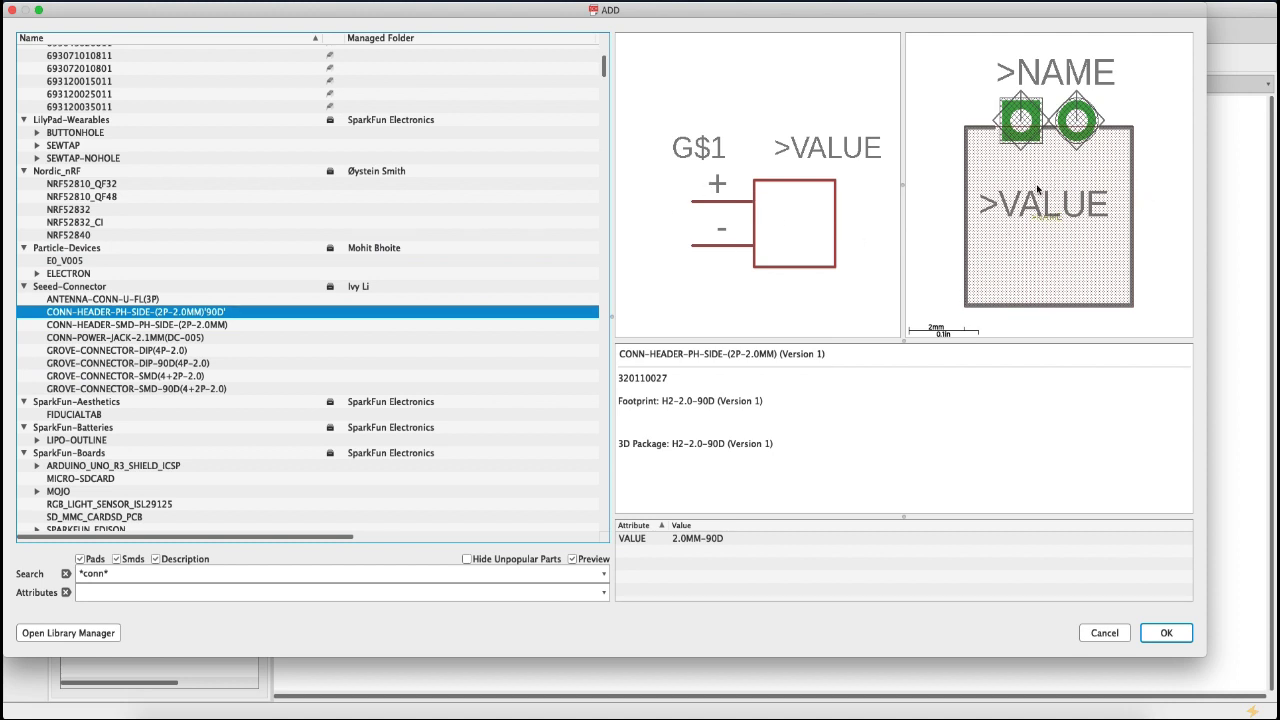
pyautogui.press('Down')
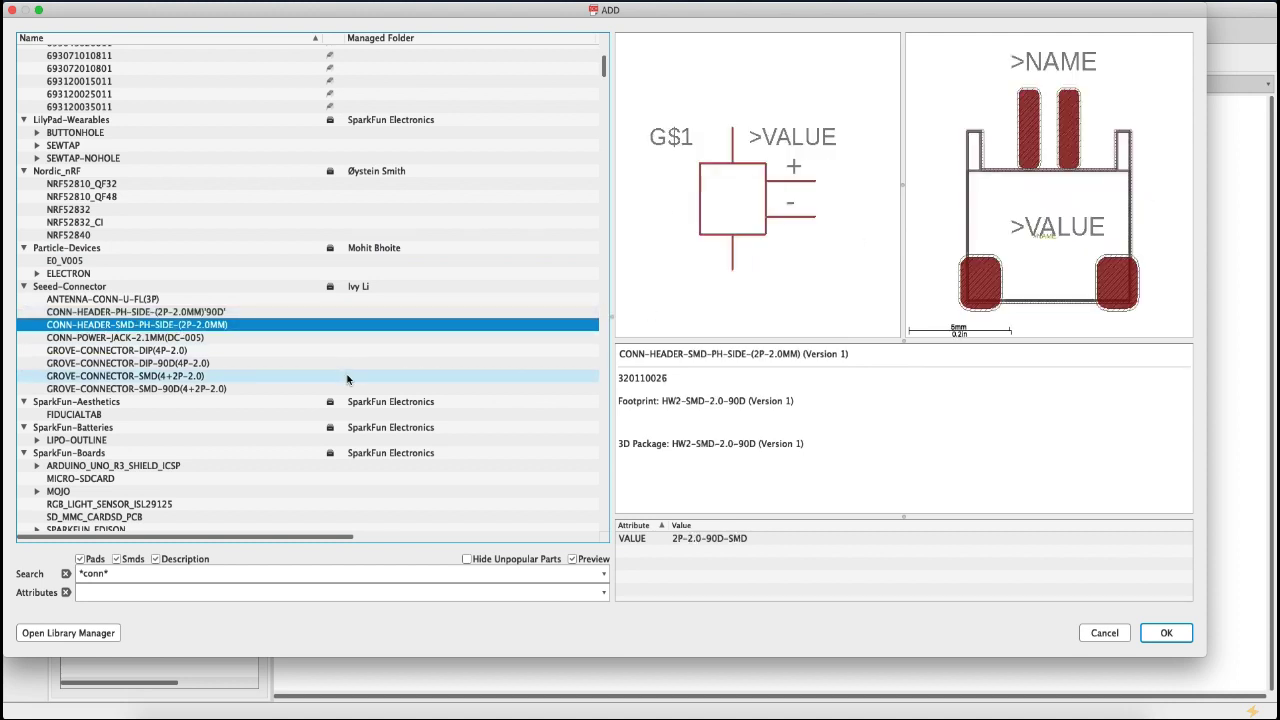
pyautogui.press('Down')
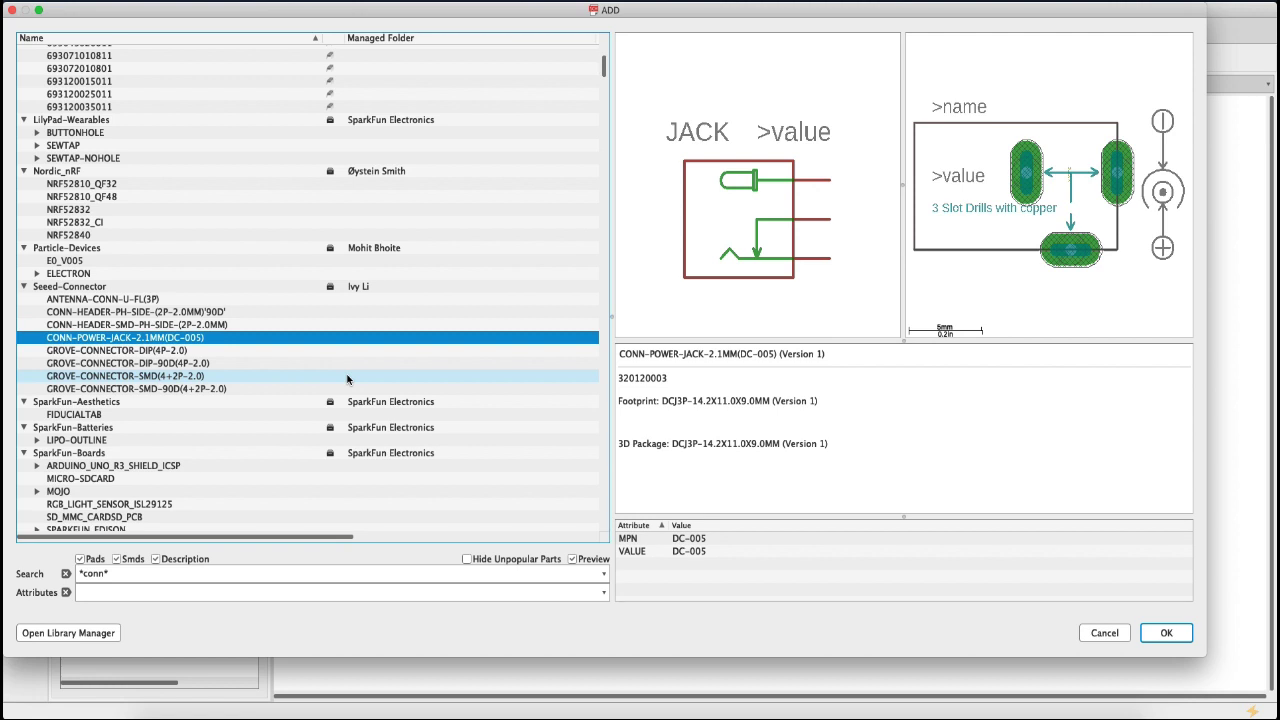
pyautogui.press('Down')
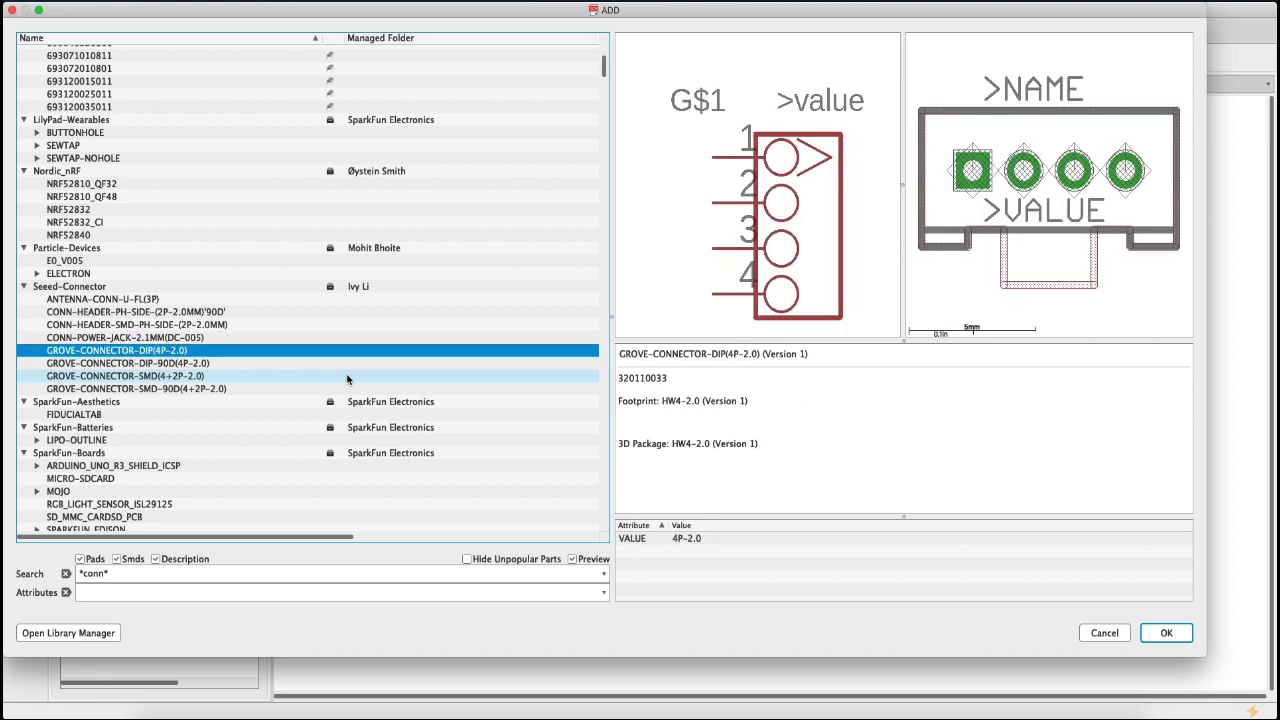
pyautogui.press('Down')
pyautogui.press('Down')
pyautogui.press('Down')
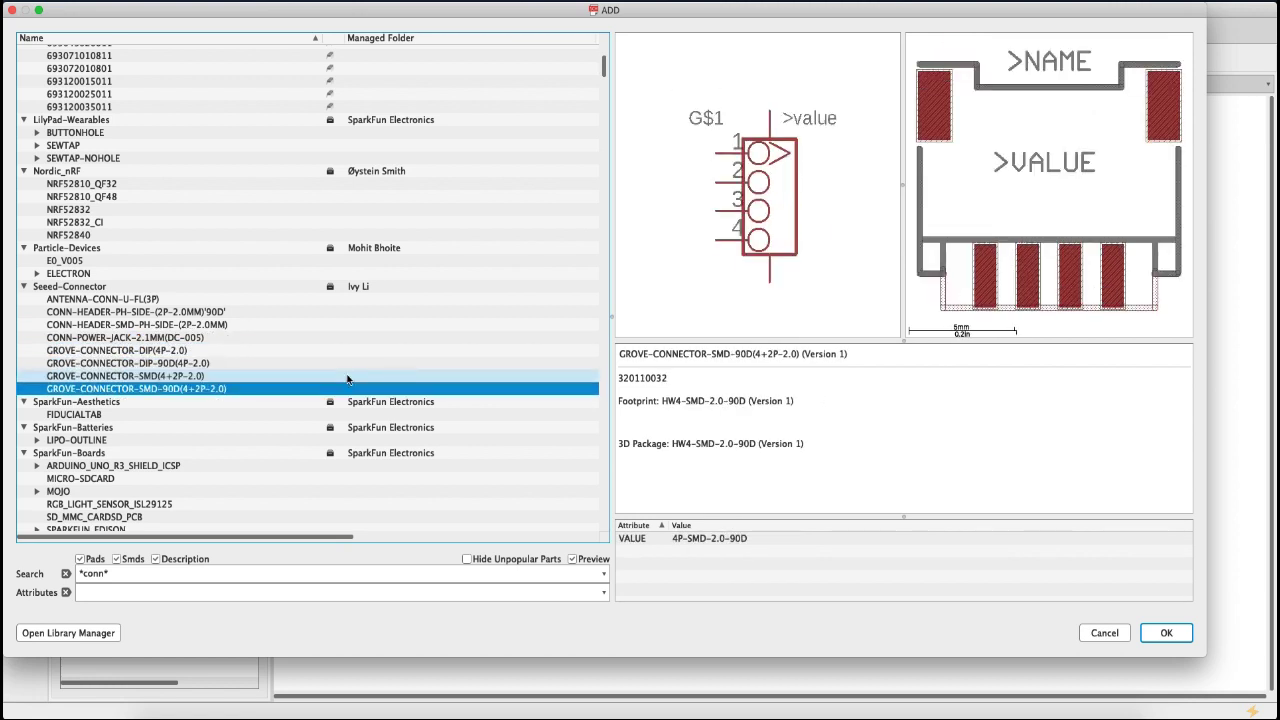
# - Preview FIDUCIALTAB in SparkFun-Aesthetics, and both ARDUINO_UNO_R3_SHIELD_ICSP variants in SparkFun-Boards
pyautogui.press('Down')
pyautogui.press('Down')
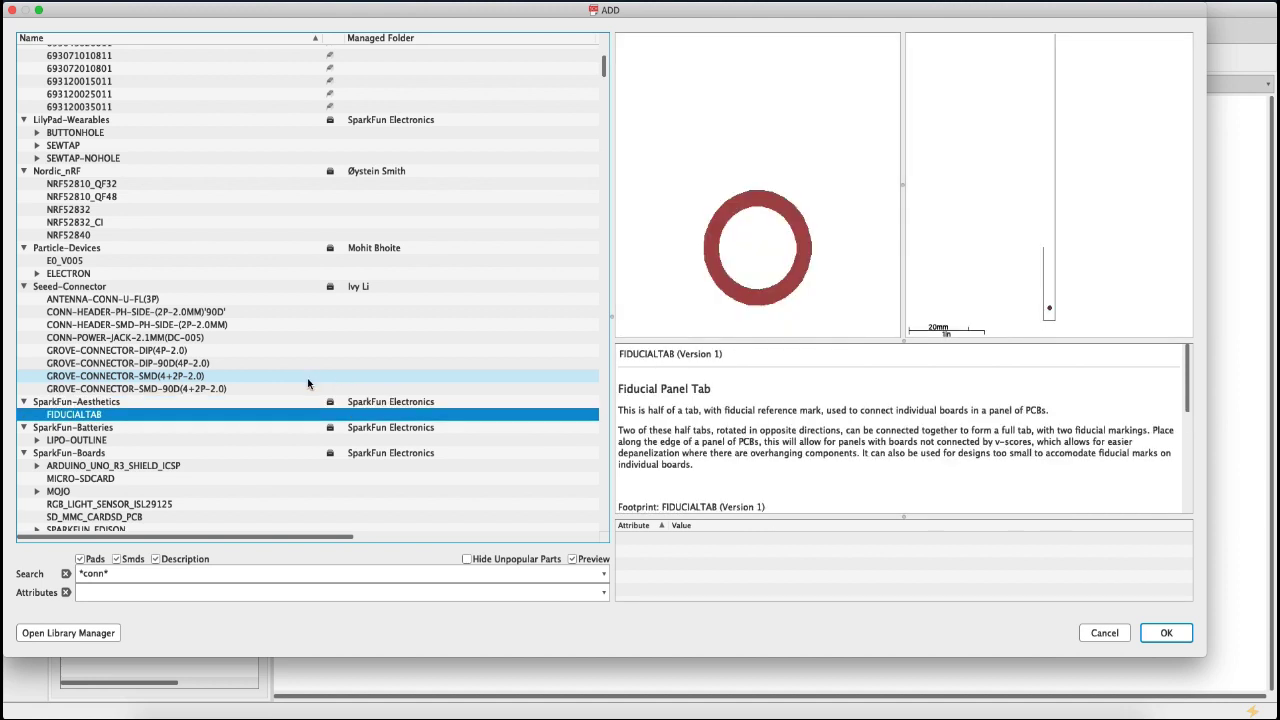
pyautogui.scroll(-4, 308, 384)
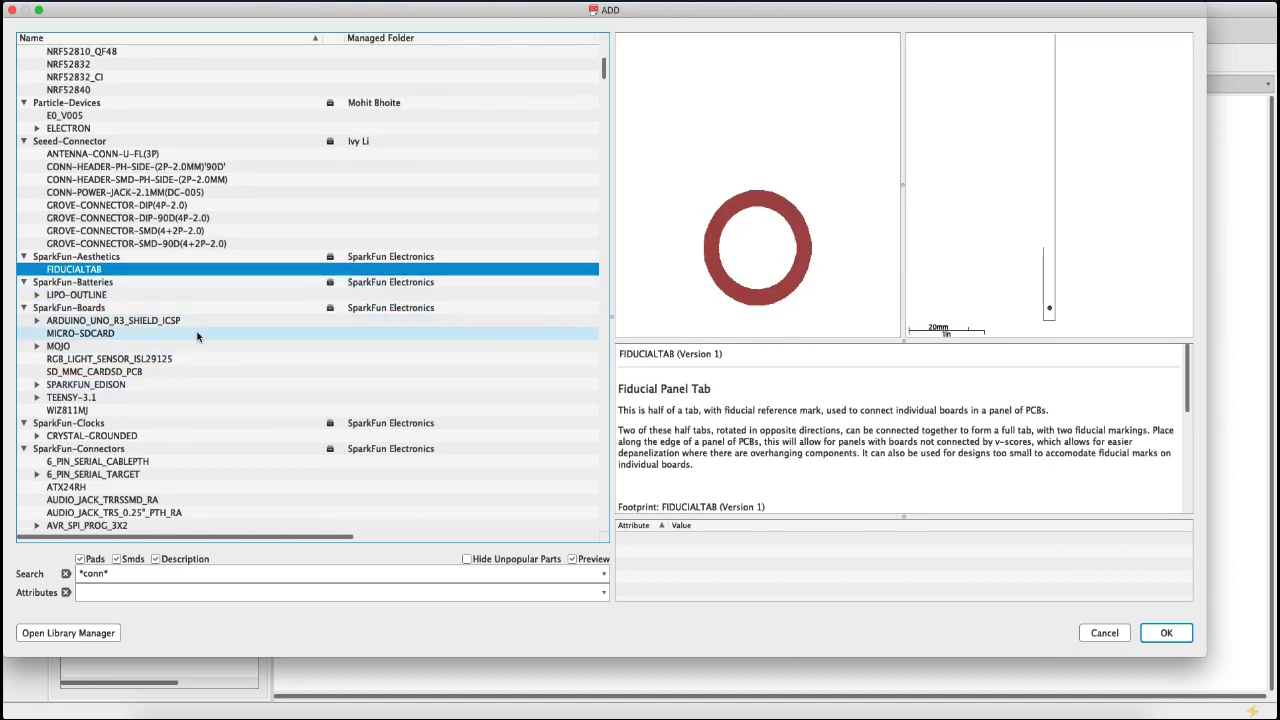
pyautogui.click(40, 322)
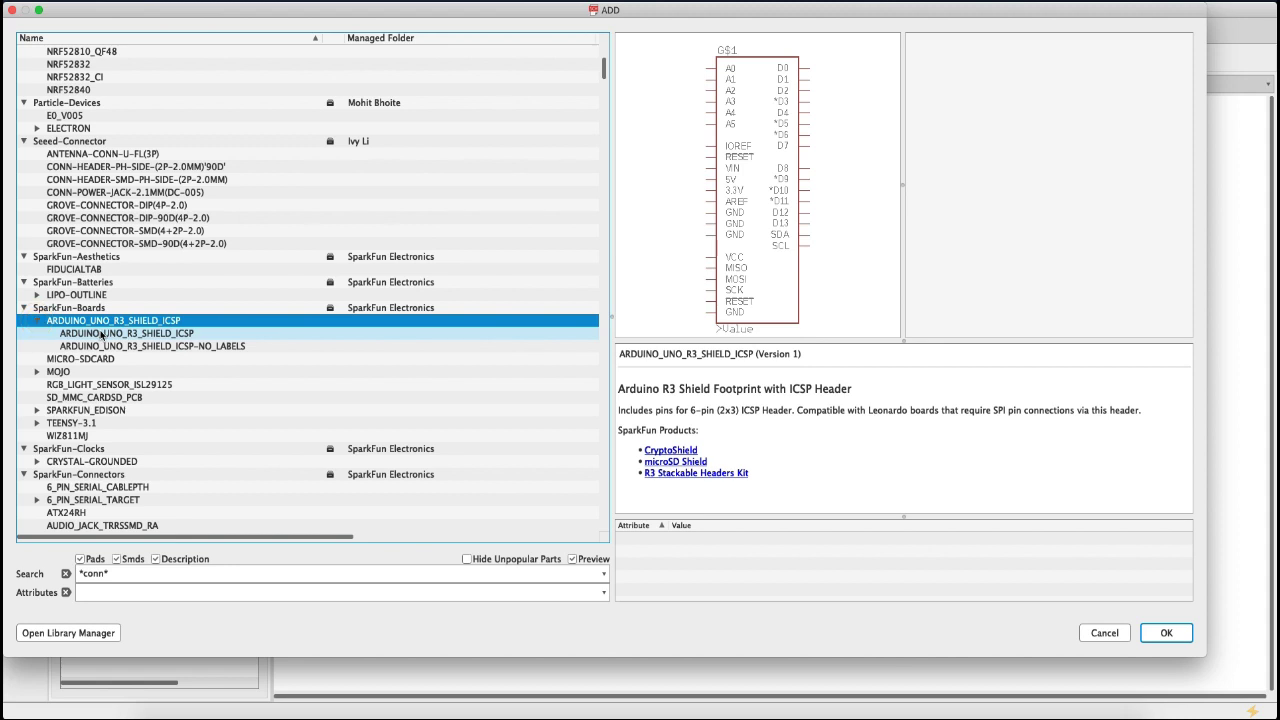
pyautogui.press('Down')
pyautogui.press('Down')
# - Expand CONN_02 in the SparkFun-Connectors library and preview its first package variants, including CONN_02 and CONN_02JST-PTH-2
pyautogui.scroll(-4, 284, 375)
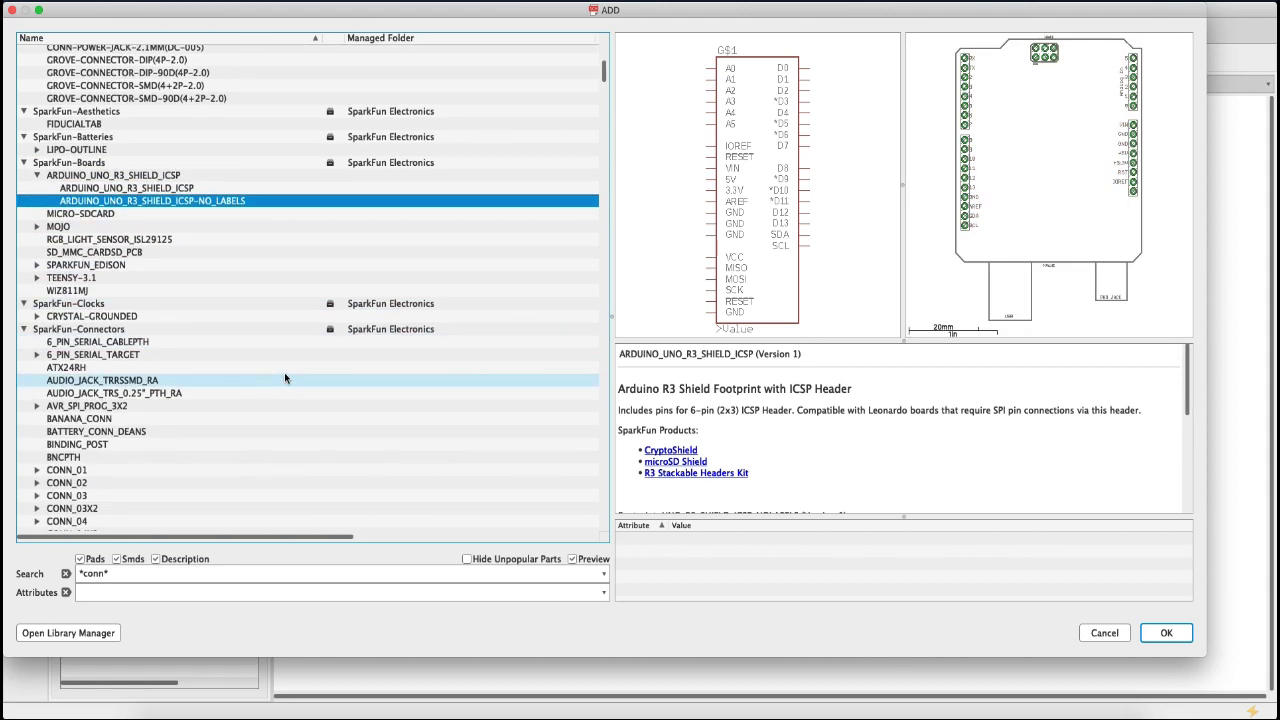
pyautogui.scroll(-4, 284, 378)
pyautogui.click(36, 338)
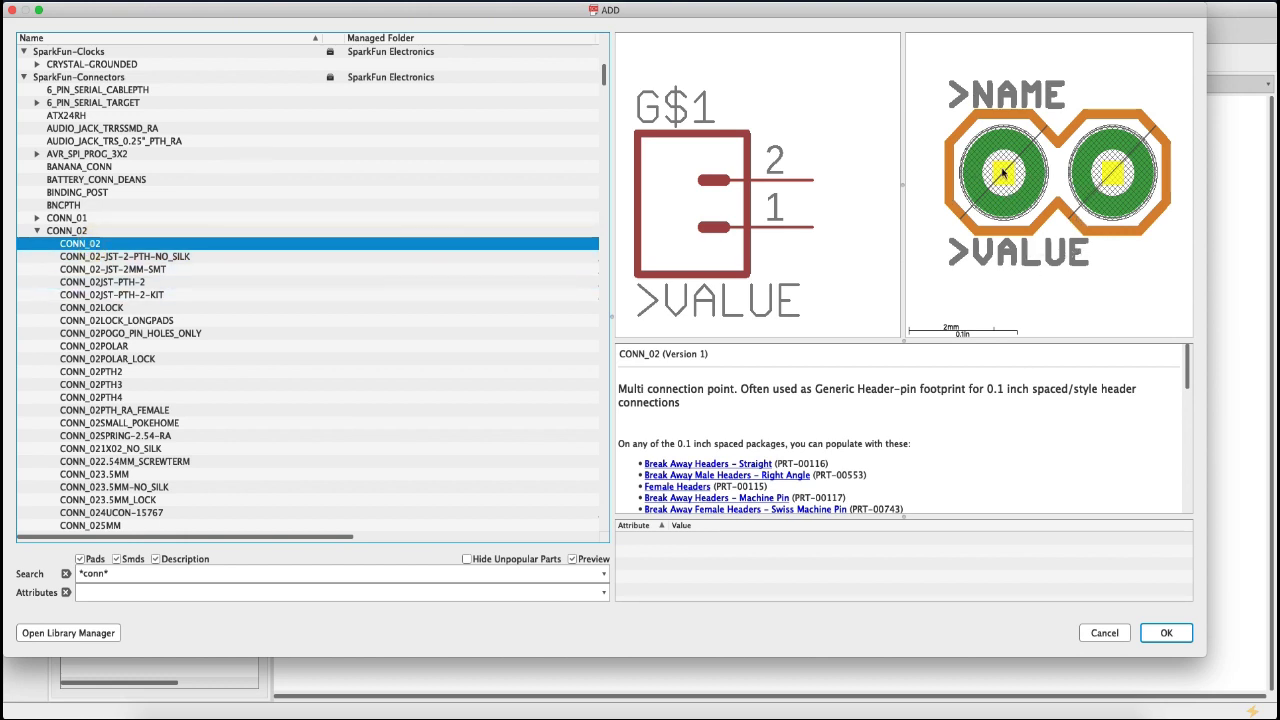
pyautogui.press('Down')
pyautogui.press('Up')
pyautogui.press('Down')
pyautogui.press('Down')
pyautogui.press('Down')
pyautogui.press('Down')
pyautogui.press('Down')
pyautogui.press('Down')
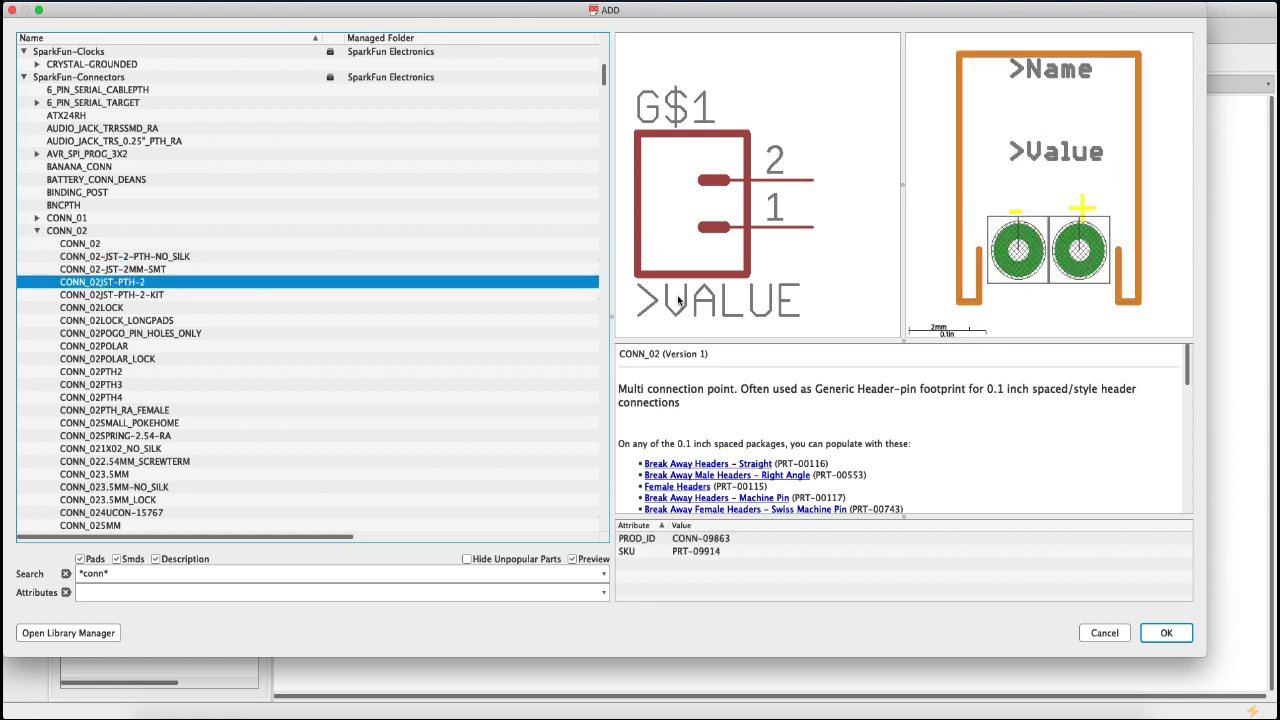
# - Compare the neighbouring CONN_02 footprints and select the CONN_02LOCK variant
pyautogui.press('Up')
pyautogui.press('Up')
pyautogui.press('Up')
pyautogui.press('Up')
pyautogui.press('Up')
pyautogui.press('Up')
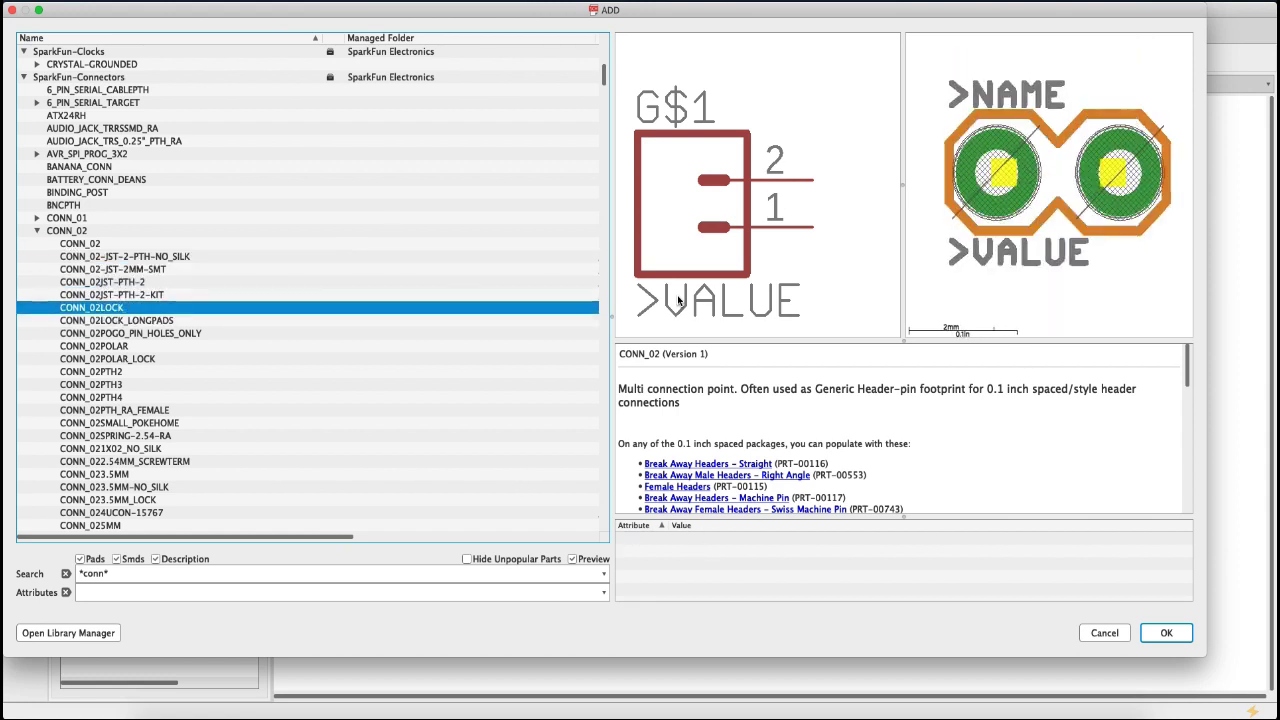
pyautogui.click(120, 308)
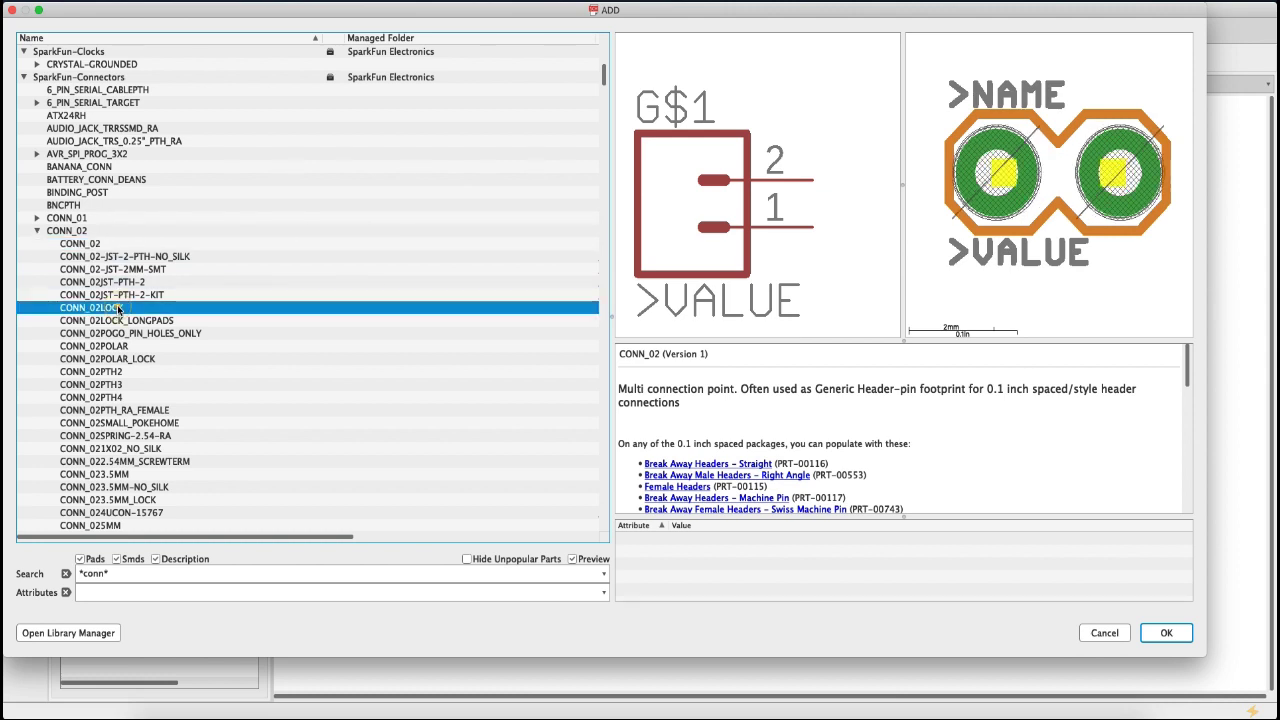
# - Compare the footprints of CONN_02, CONN_02LOCK and CONN_02LOCK_LONGPADS, and preview the variants down to CONN_02PTH3
pyautogui.click(102, 244)
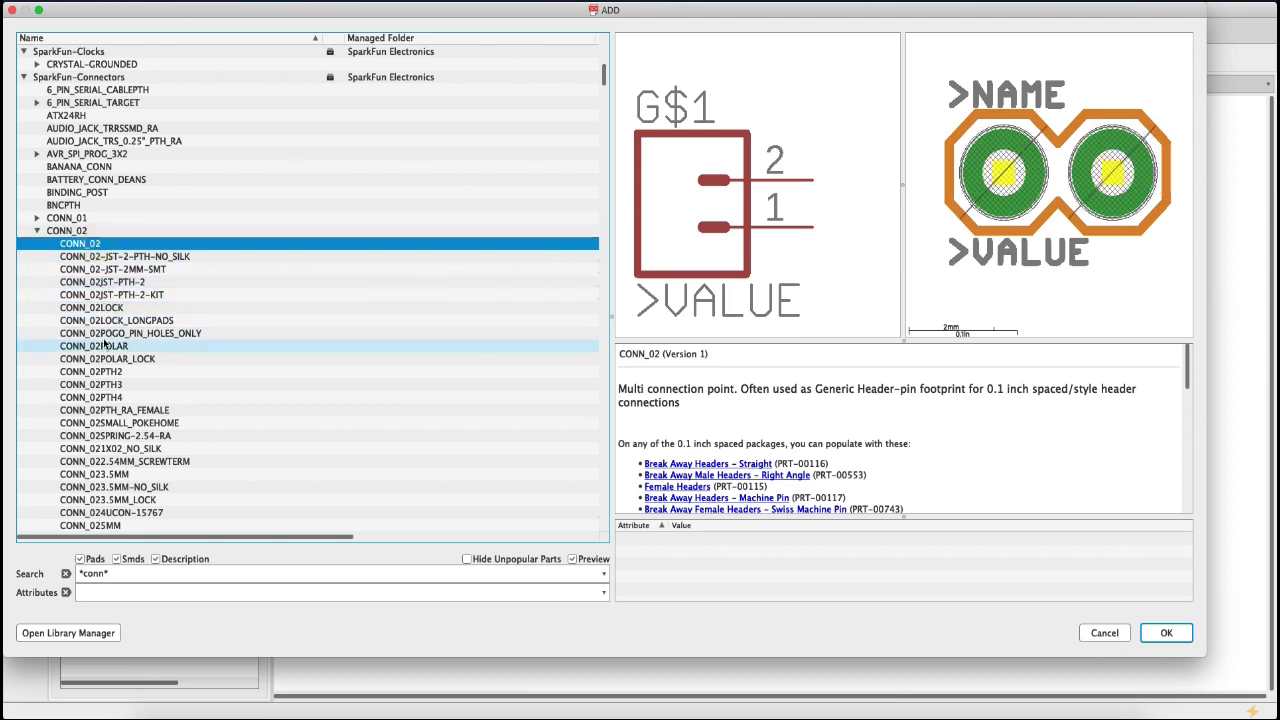
pyautogui.click(105, 308)
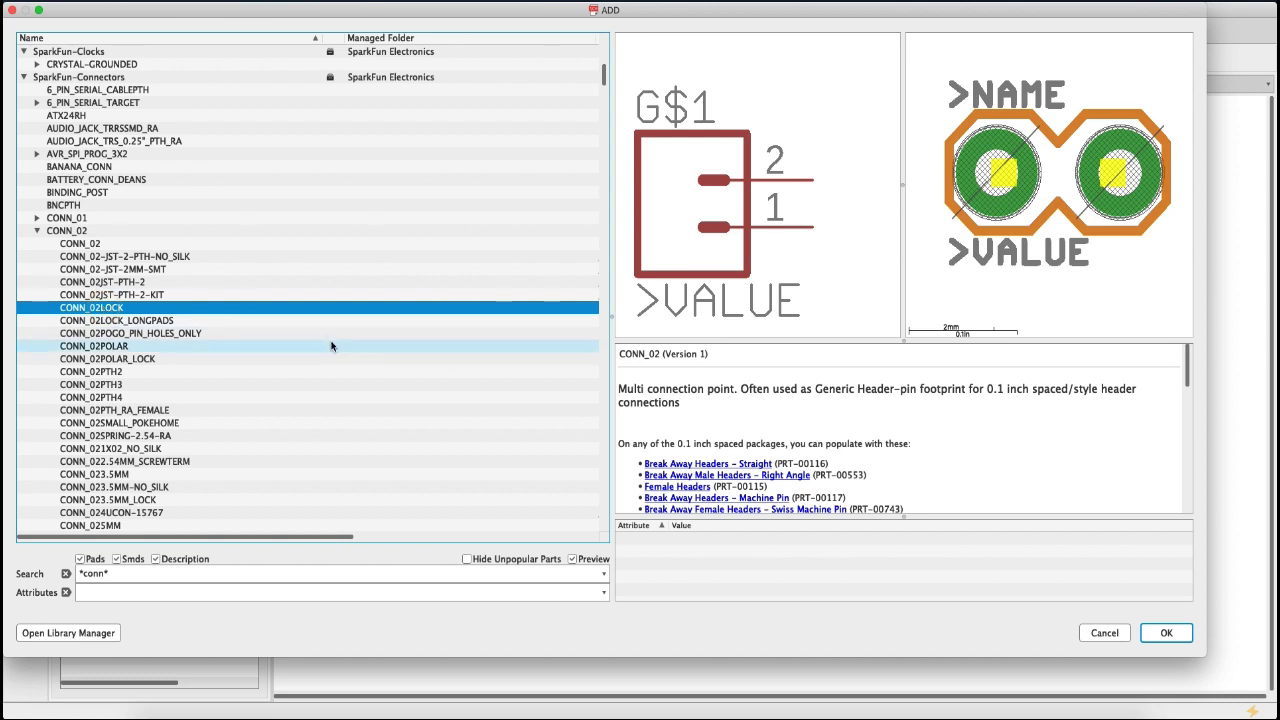
pyautogui.press('Down')
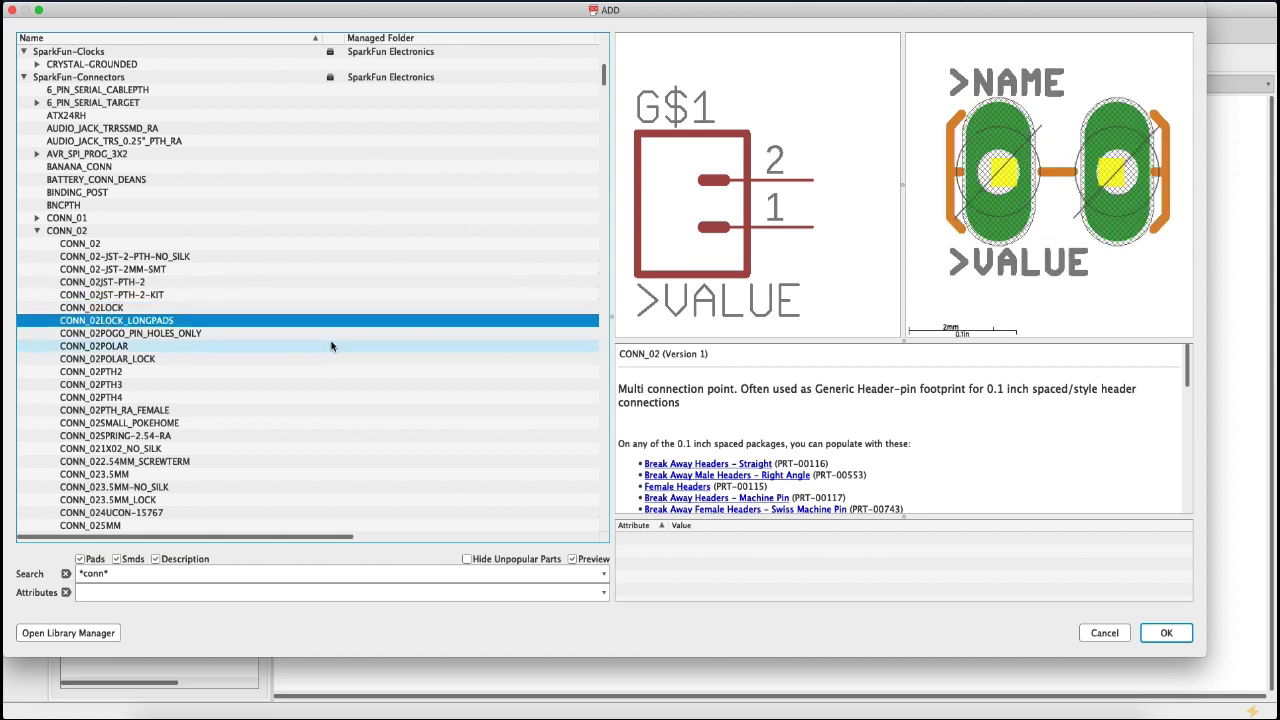
pyautogui.press('Up')
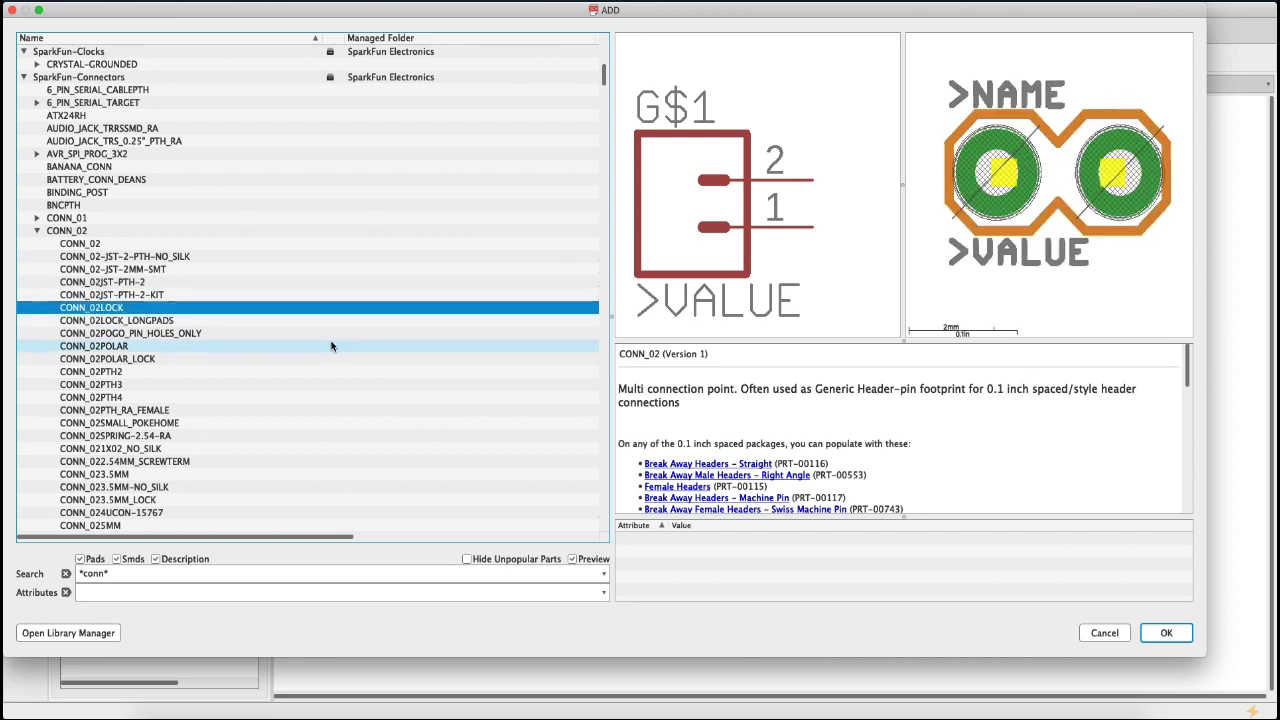
pyautogui.press('Down')
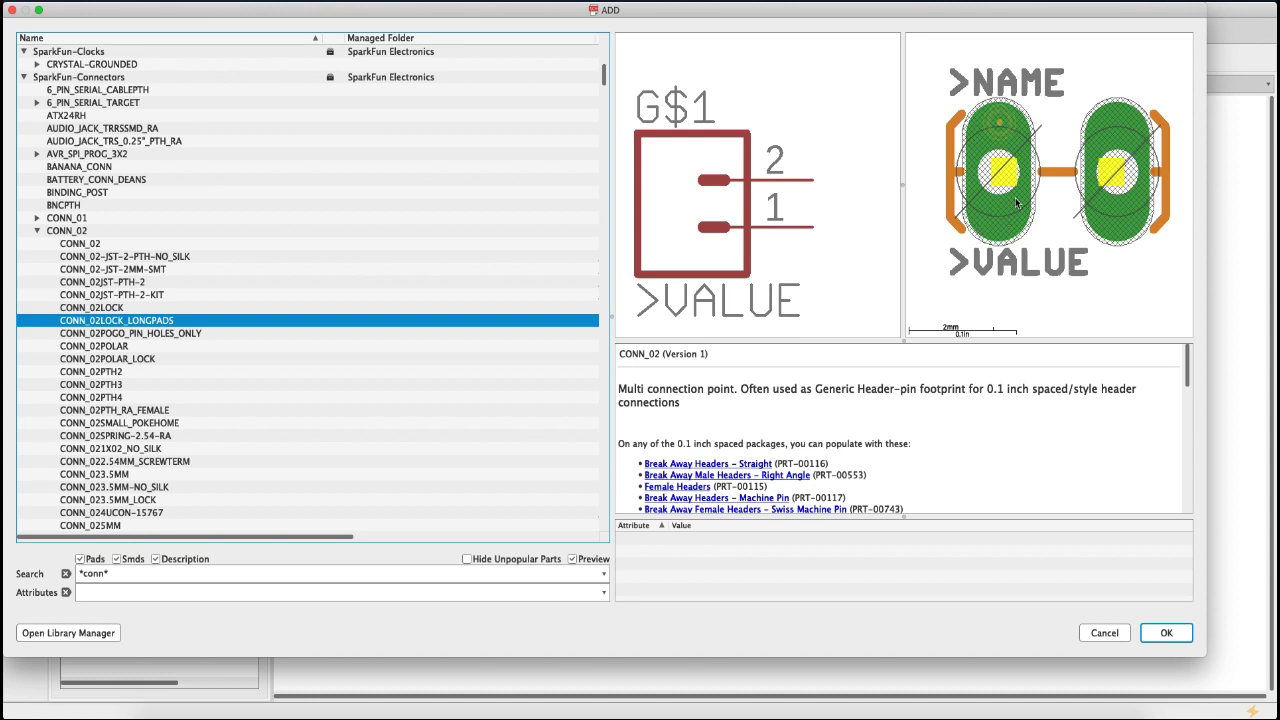
pyautogui.click(150, 346)
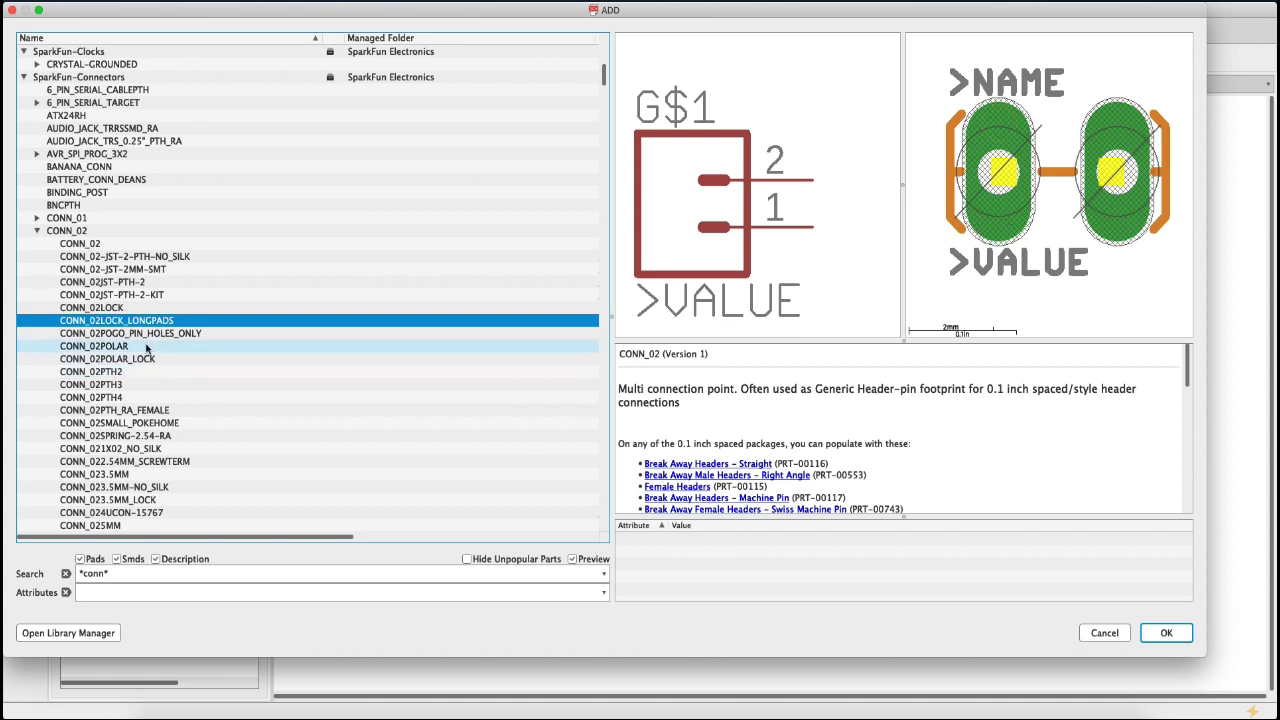
pyautogui.press('Down')
pyautogui.press('Down')
pyautogui.press('Down')
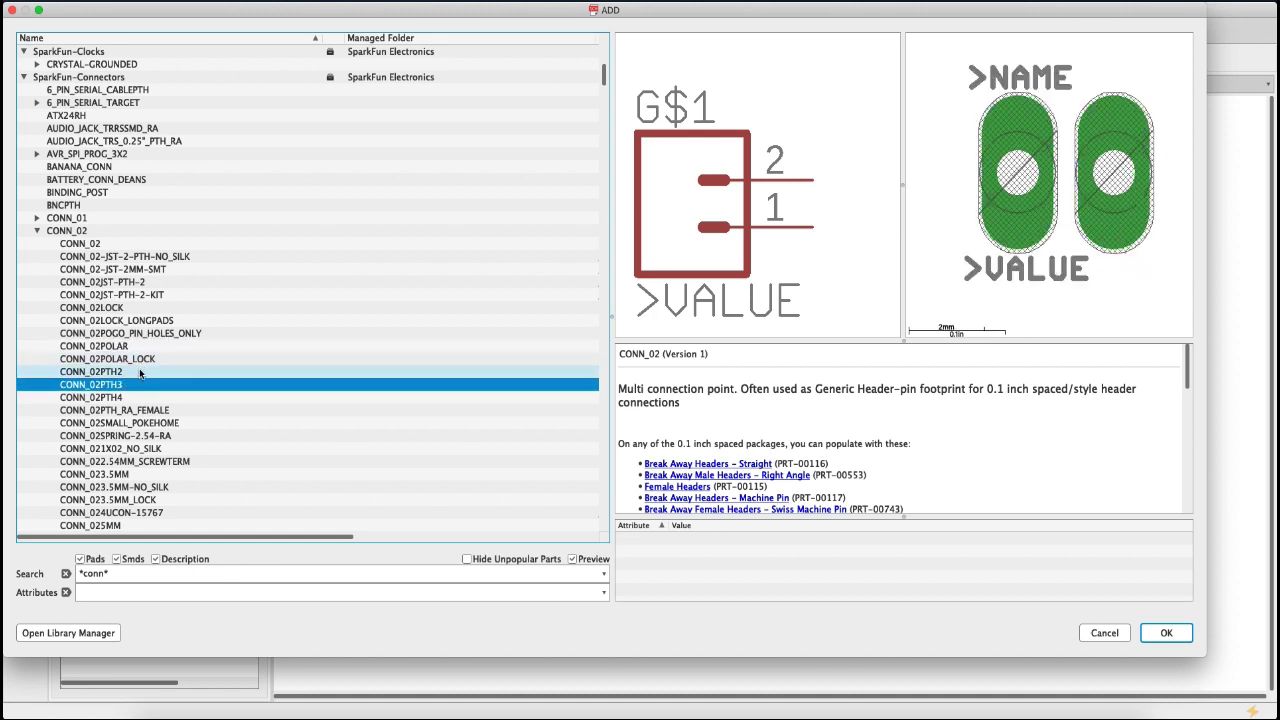
# - Compare the CONN_02LOCK and CONN_02LOCK_LONGPADS footprints with the CONN_02PTH2, CONN_02PTH3, CONN_02POLAR_LOCK and CONN_02POLAR variants
pyautogui.click(140, 309)
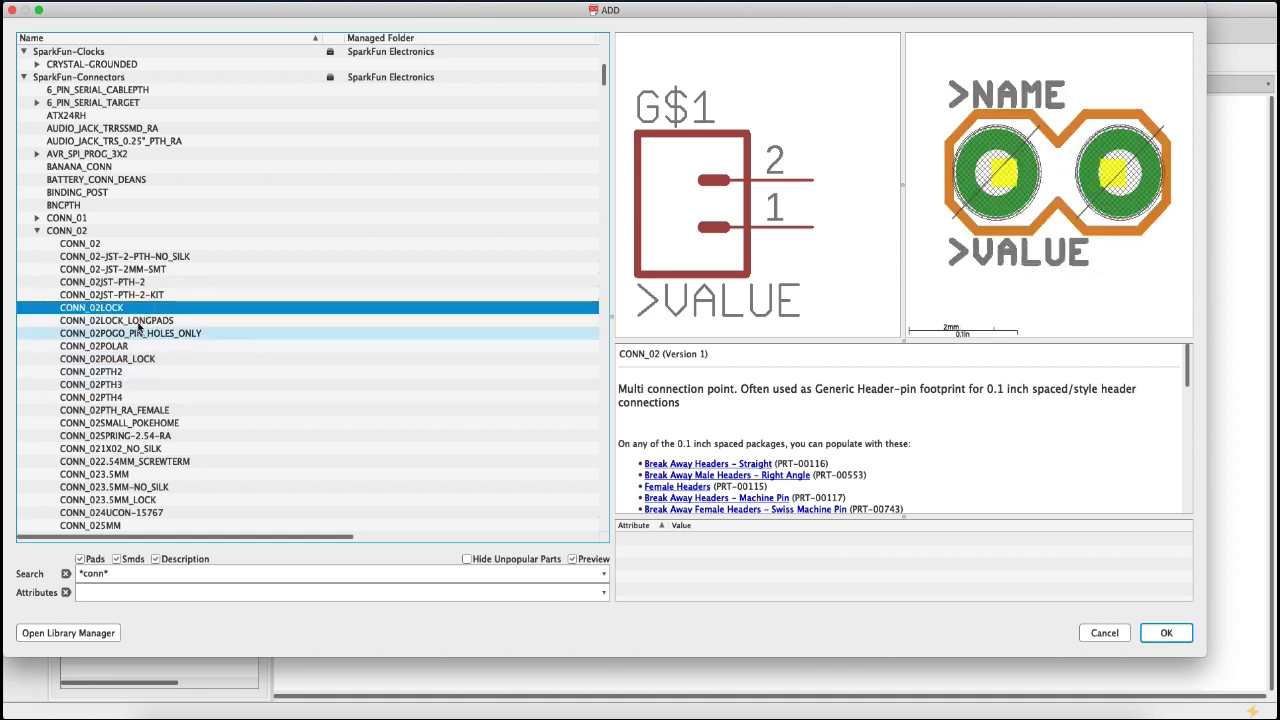
pyautogui.click(140, 320)
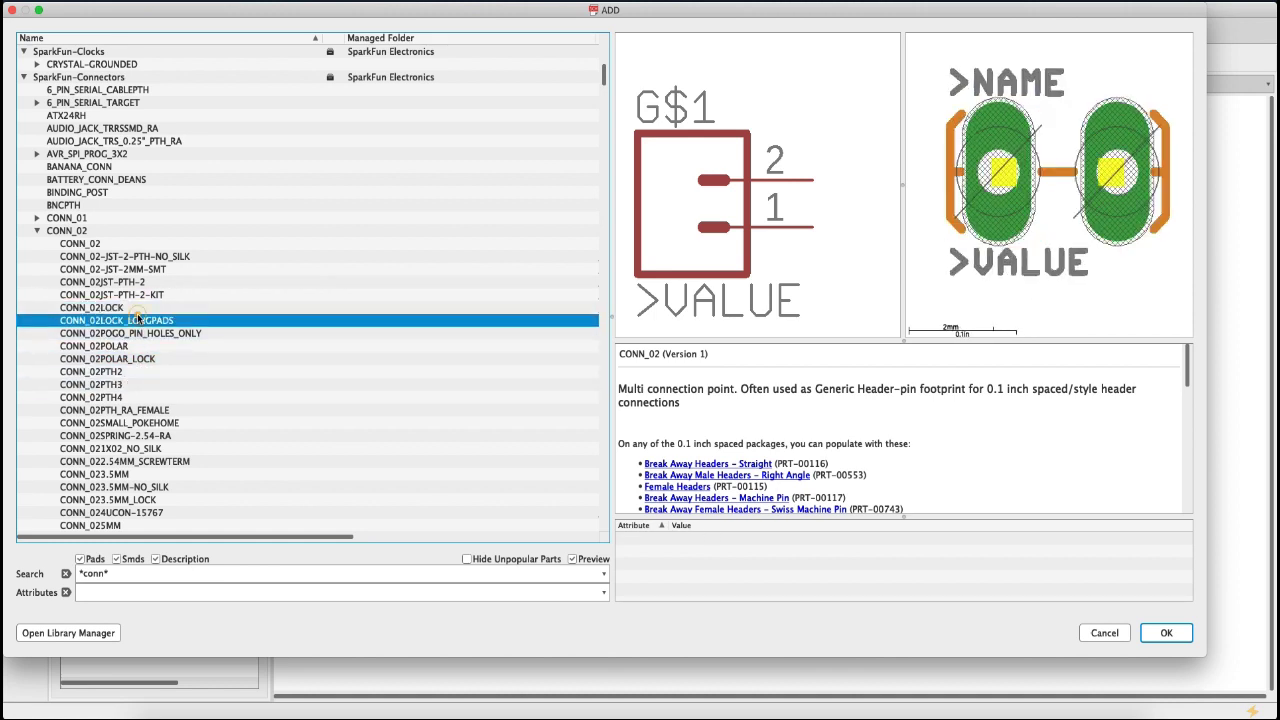
pyautogui.click(137, 374)
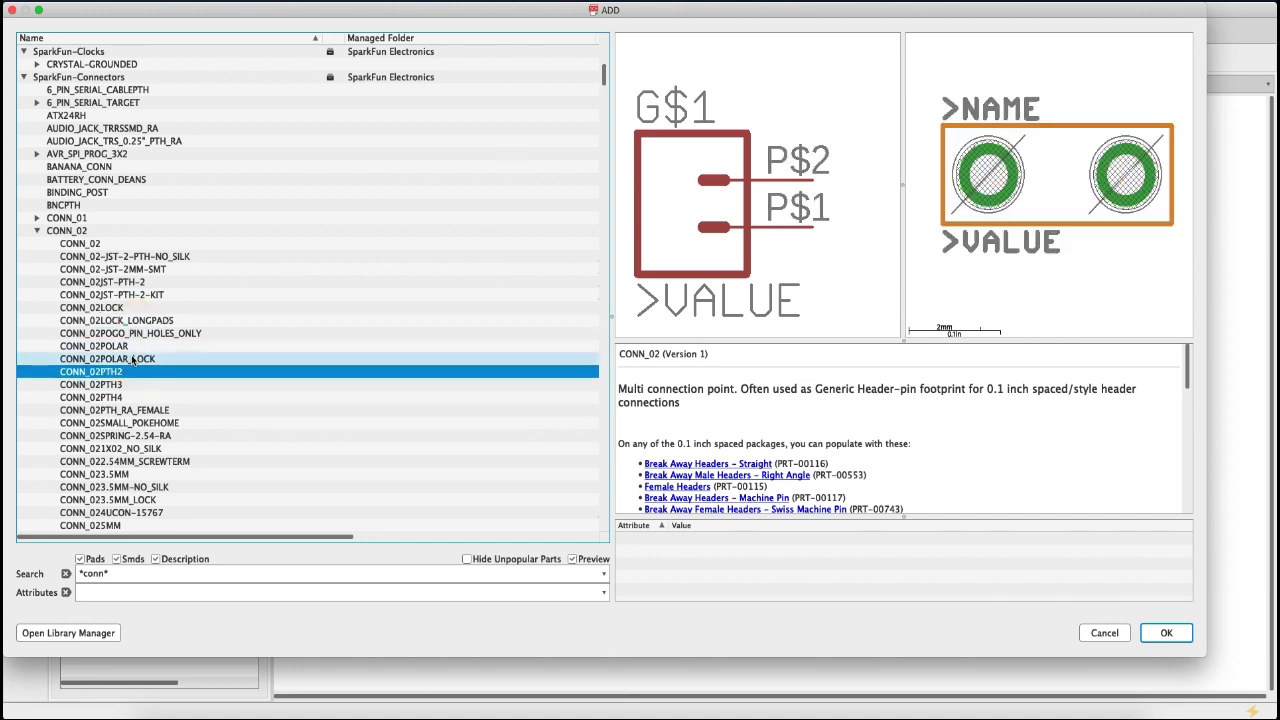
pyautogui.click(132, 359)
pyautogui.click(132, 347)
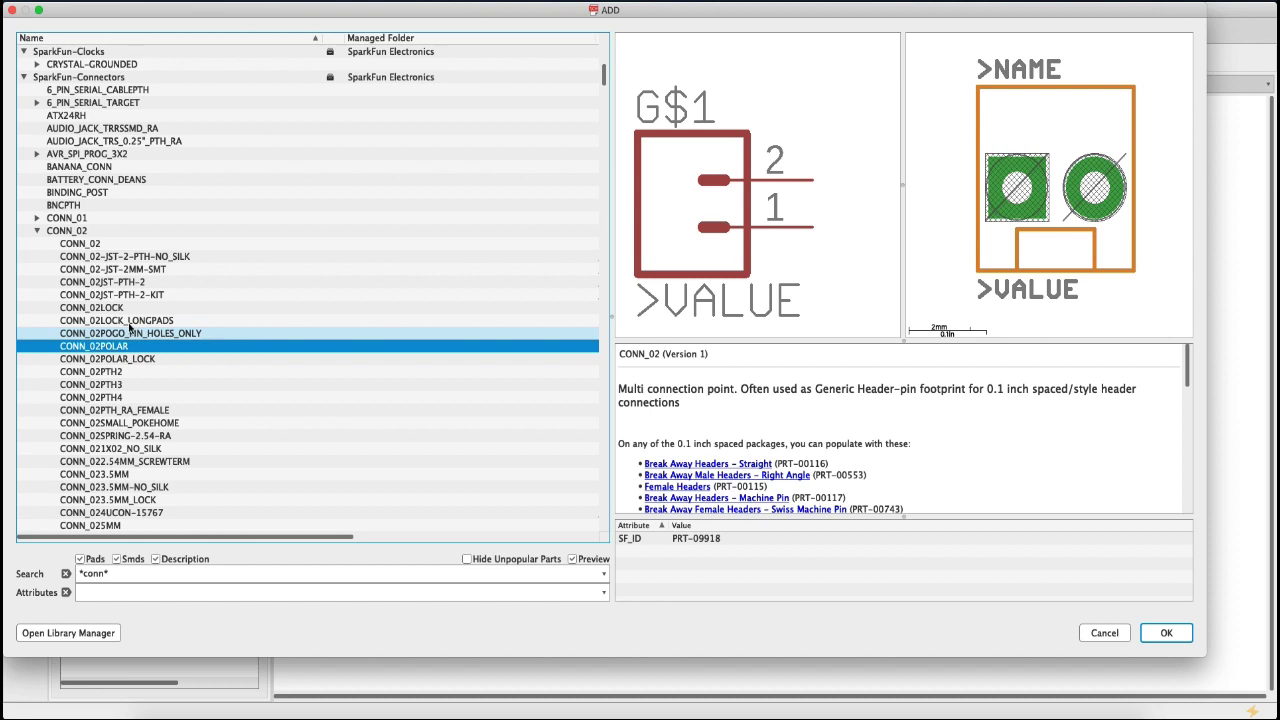
pyautogui.click(128, 320)
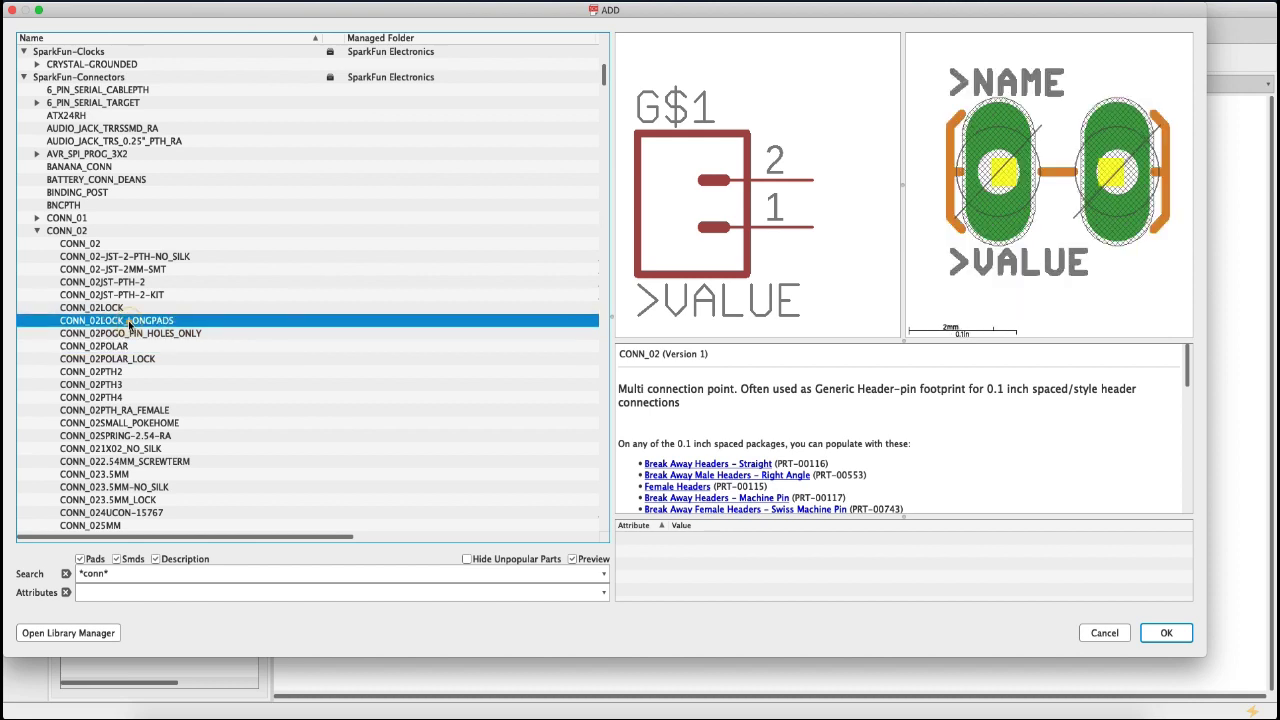
pyautogui.click(127, 385)
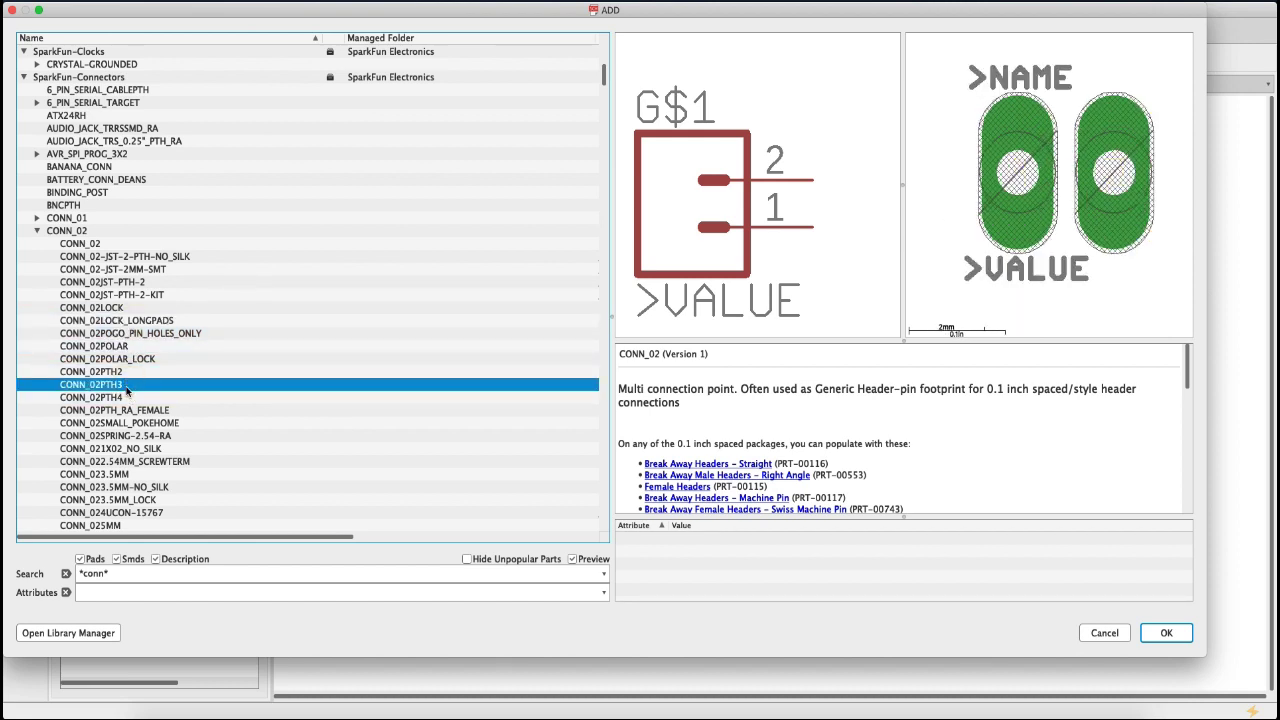
pyautogui.click(123, 346)
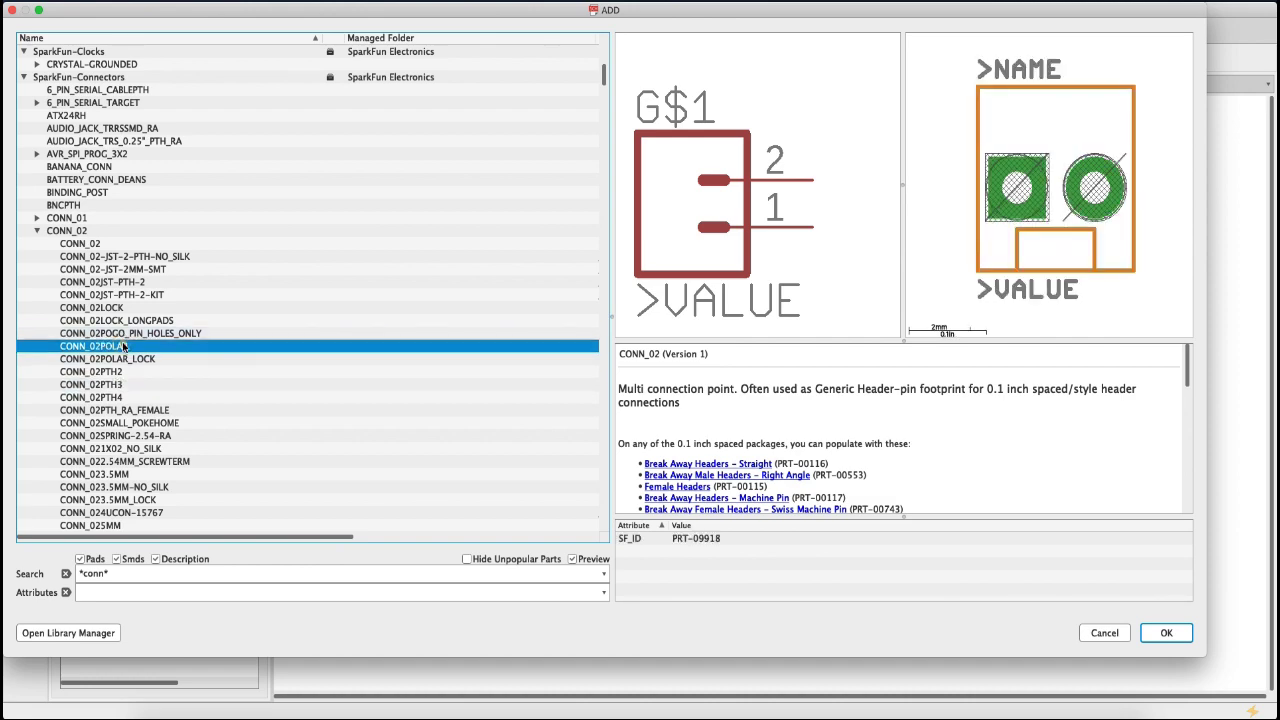
# - Choose the CONN_02LOCK_LONGPADS variant and place one connector on the sheet at about (0.4, 1.1) inch
pyautogui.click(120, 309)
pyautogui.click(120, 320)
pyautogui.click(120, 333)
pyautogui.click(120, 320)
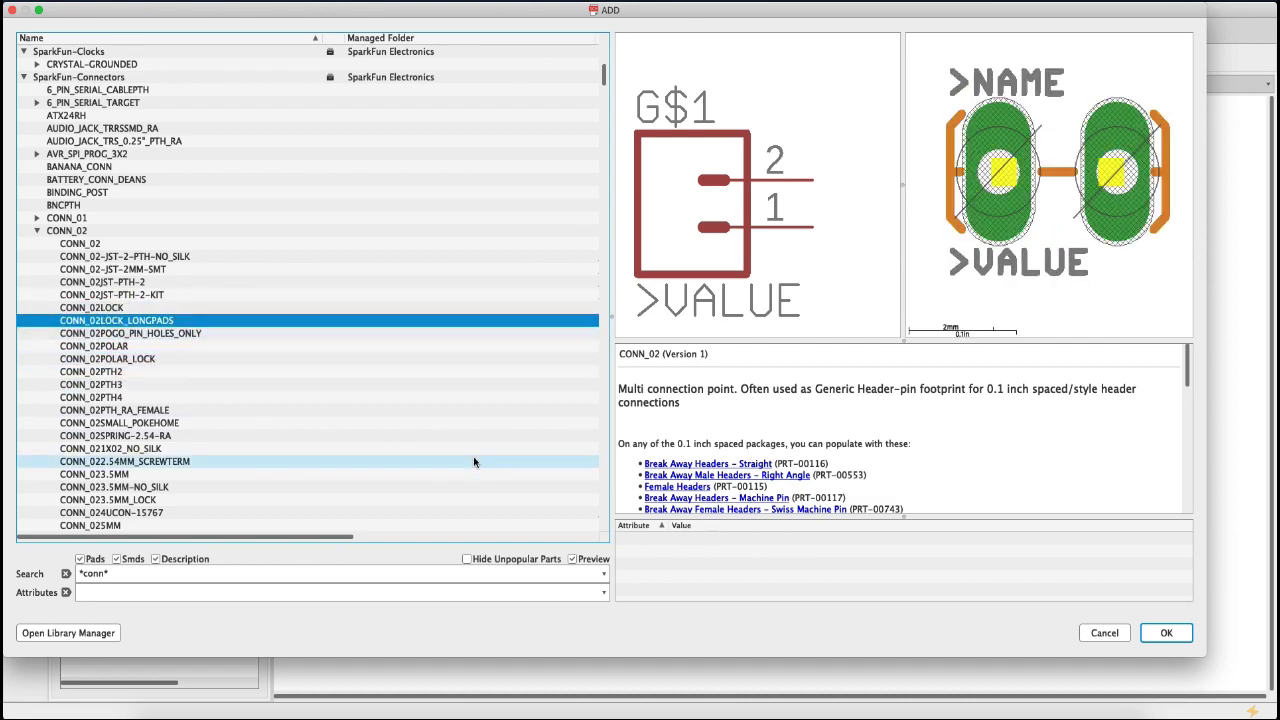
pyautogui.click(1166, 632)
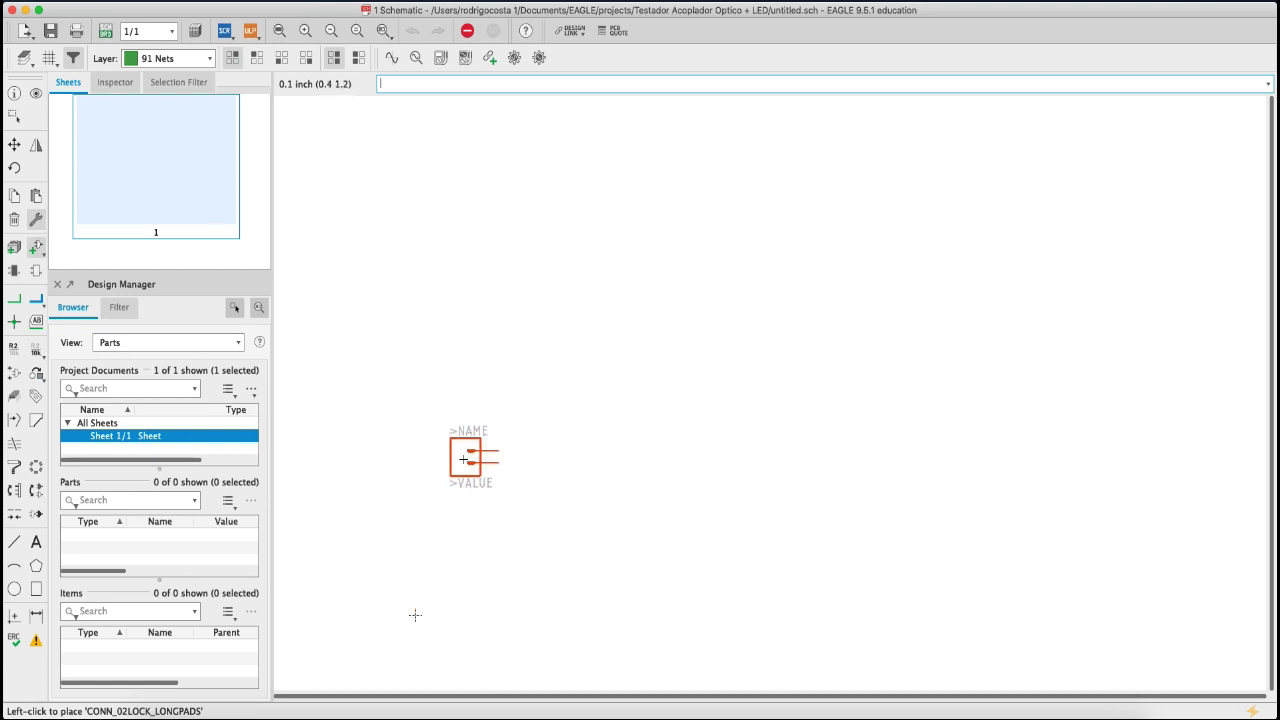
pyautogui.click(463, 476)
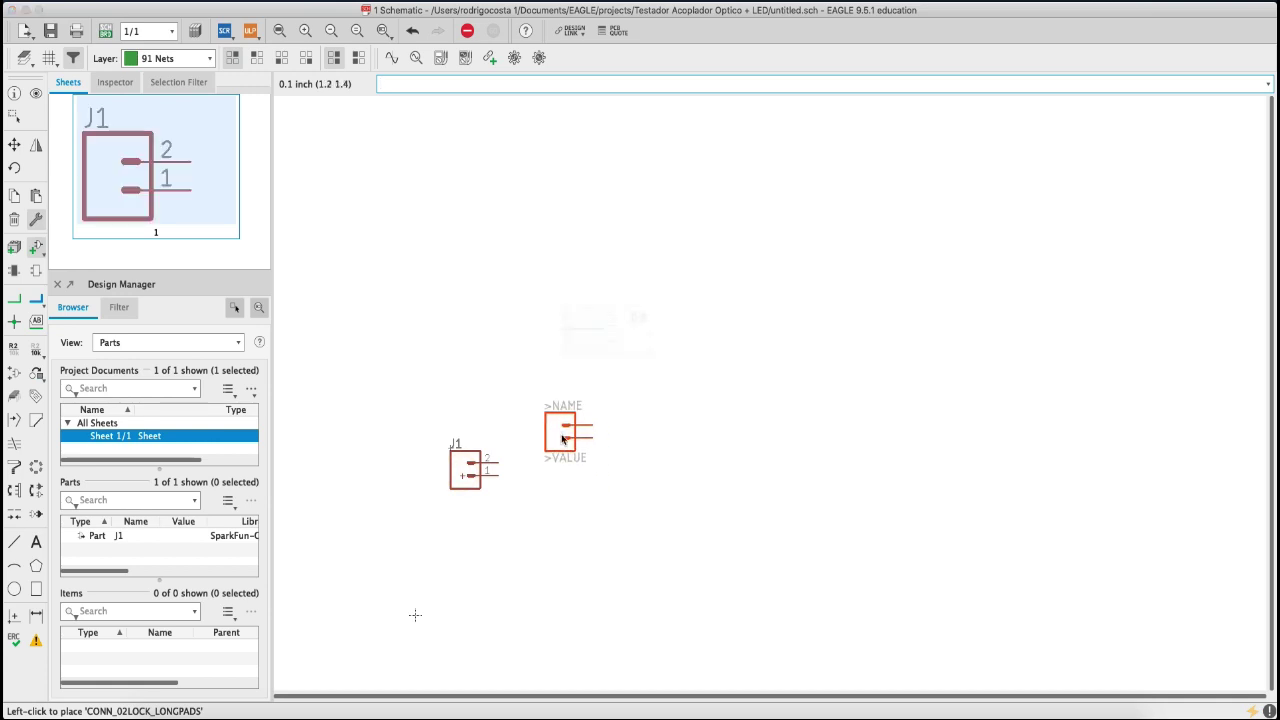
pyautogui.press('Escape')
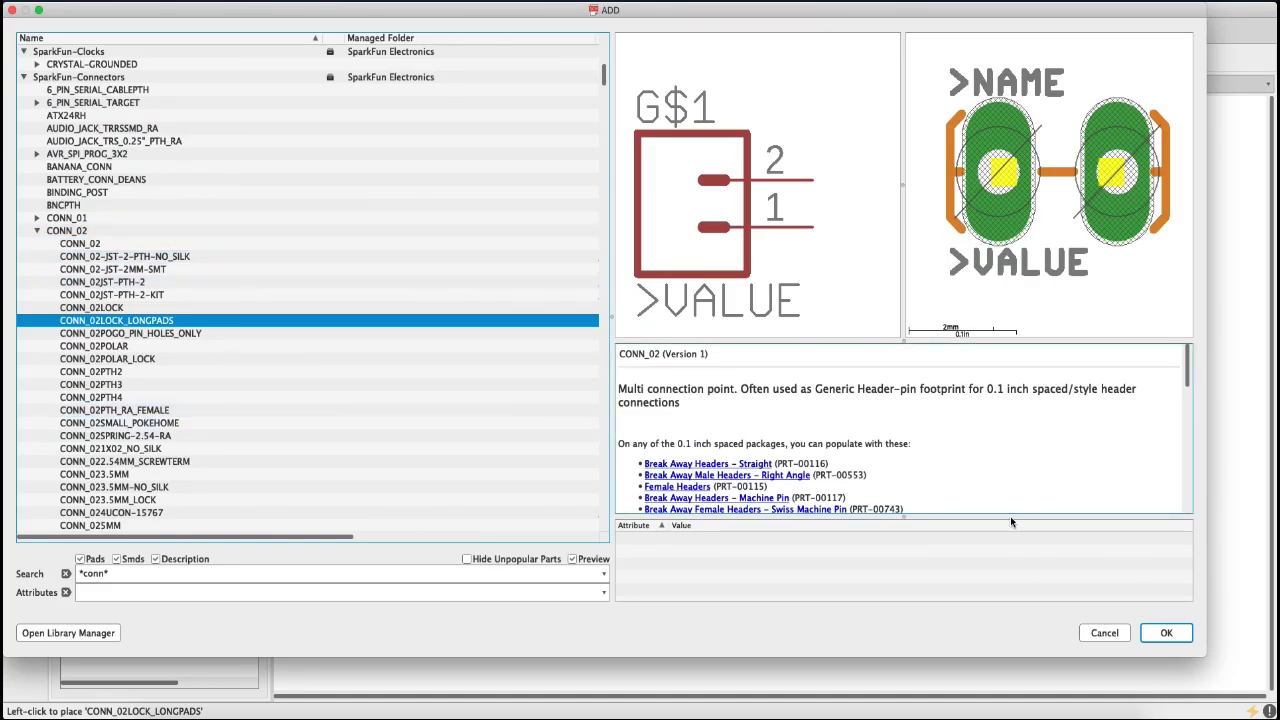
pyautogui.click(1104, 632)
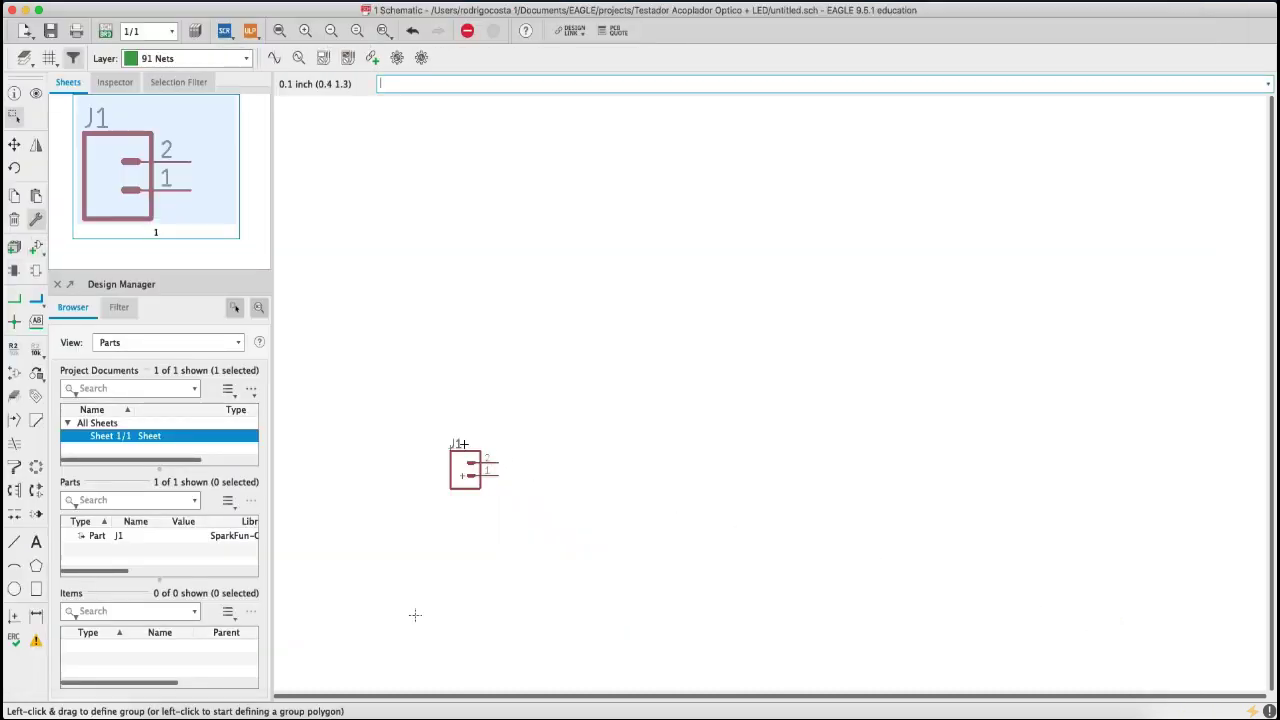
# - Rename the placed two-pin connector as 9VBAT in its name label's properties
pyautogui.rightClick(452, 448)
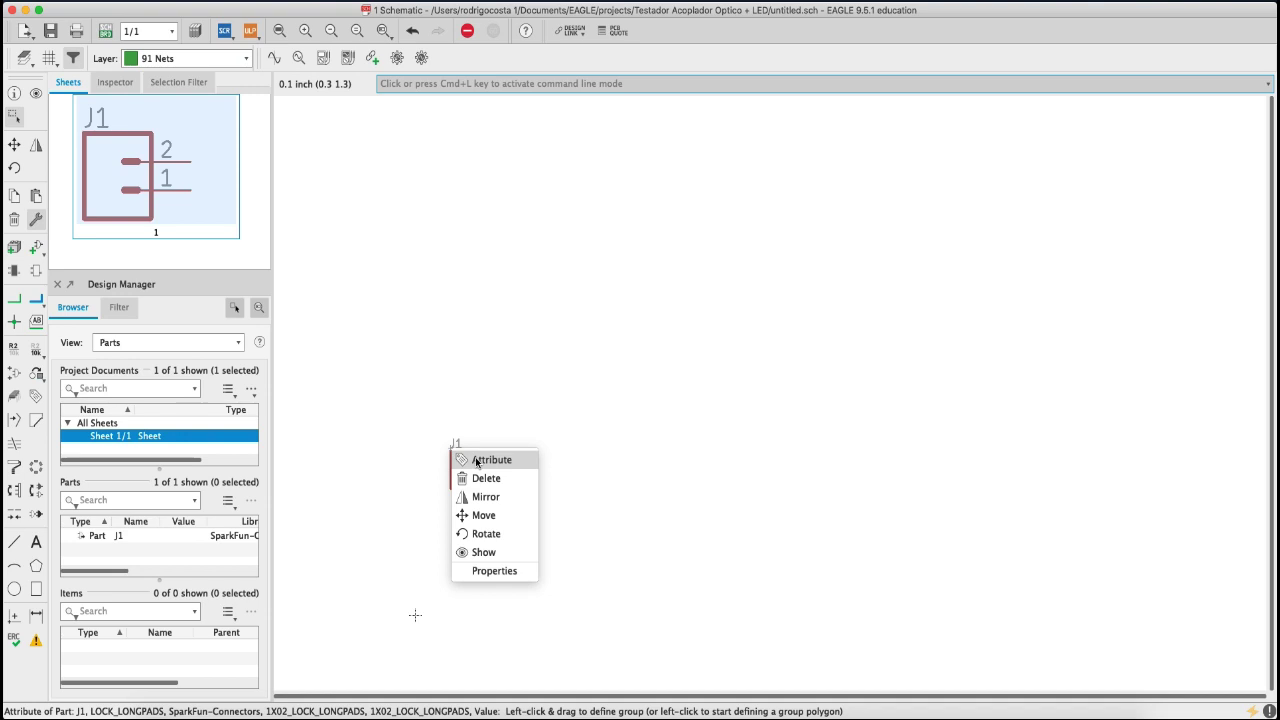
pyautogui.click(480, 570)
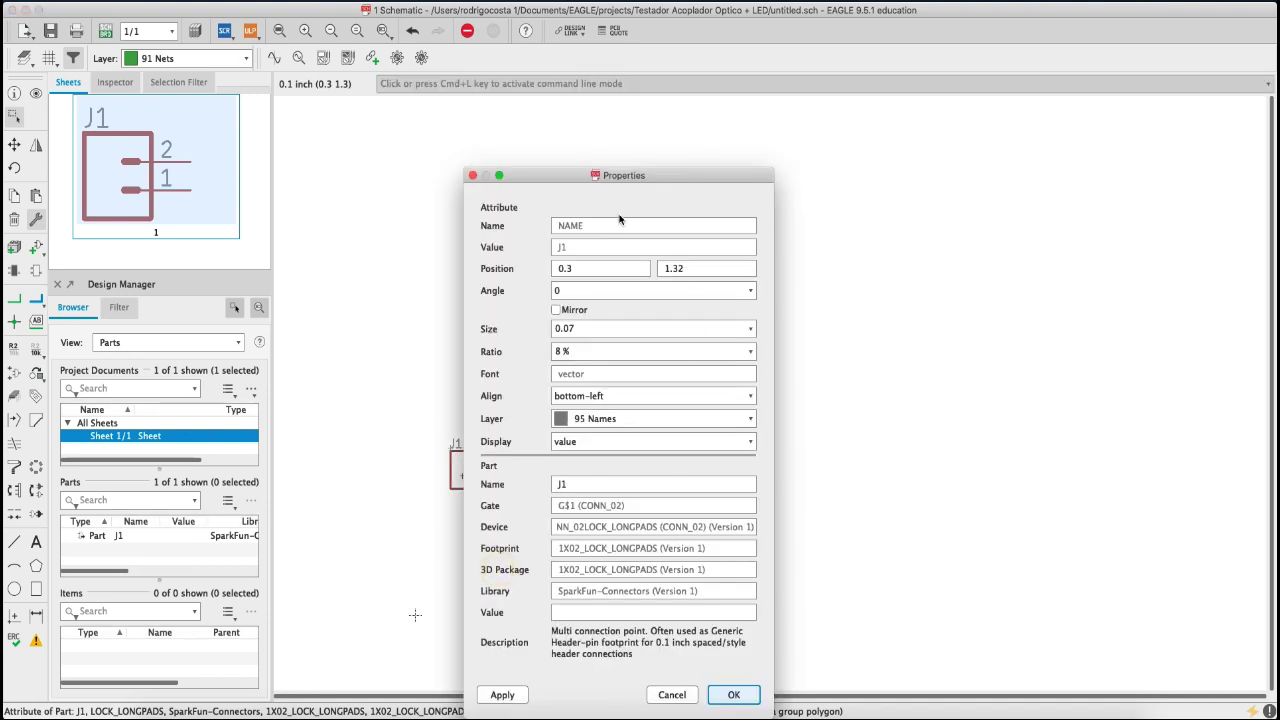
pyautogui.moveTo(570, 178); pyautogui.dragTo(545, 93)
pyautogui.click(535, 146)
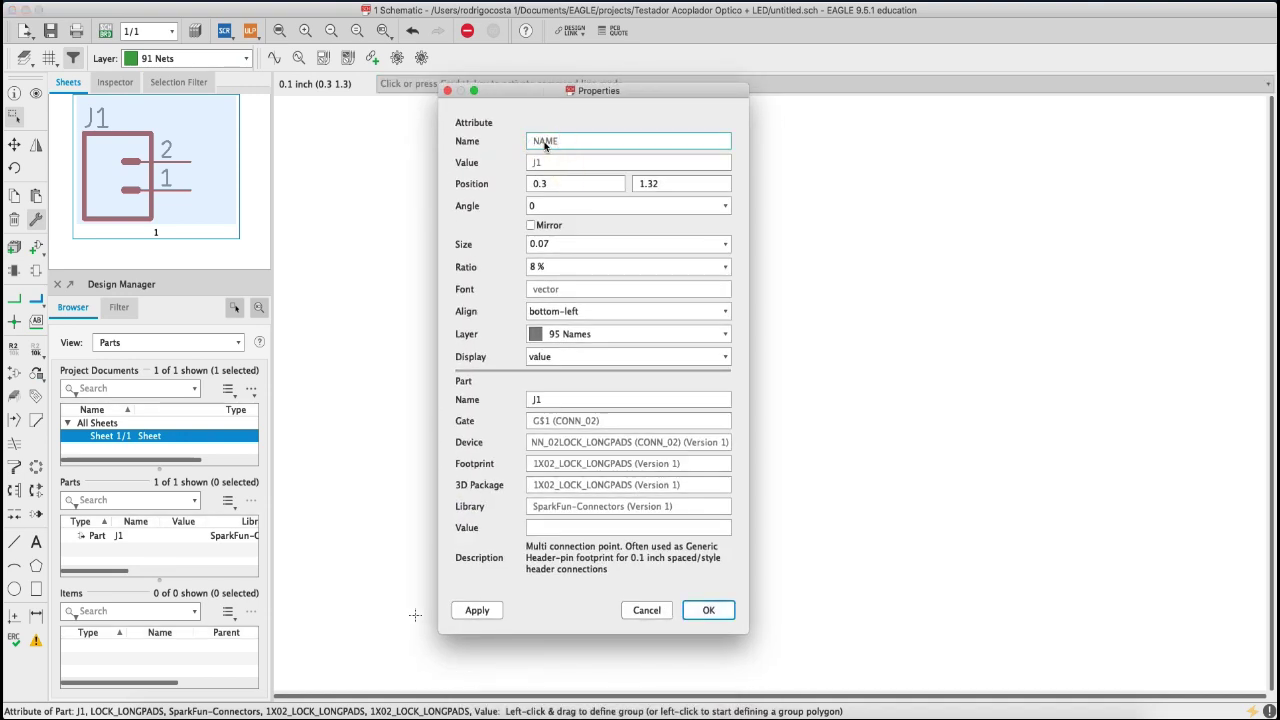
pyautogui.click(535, 164)
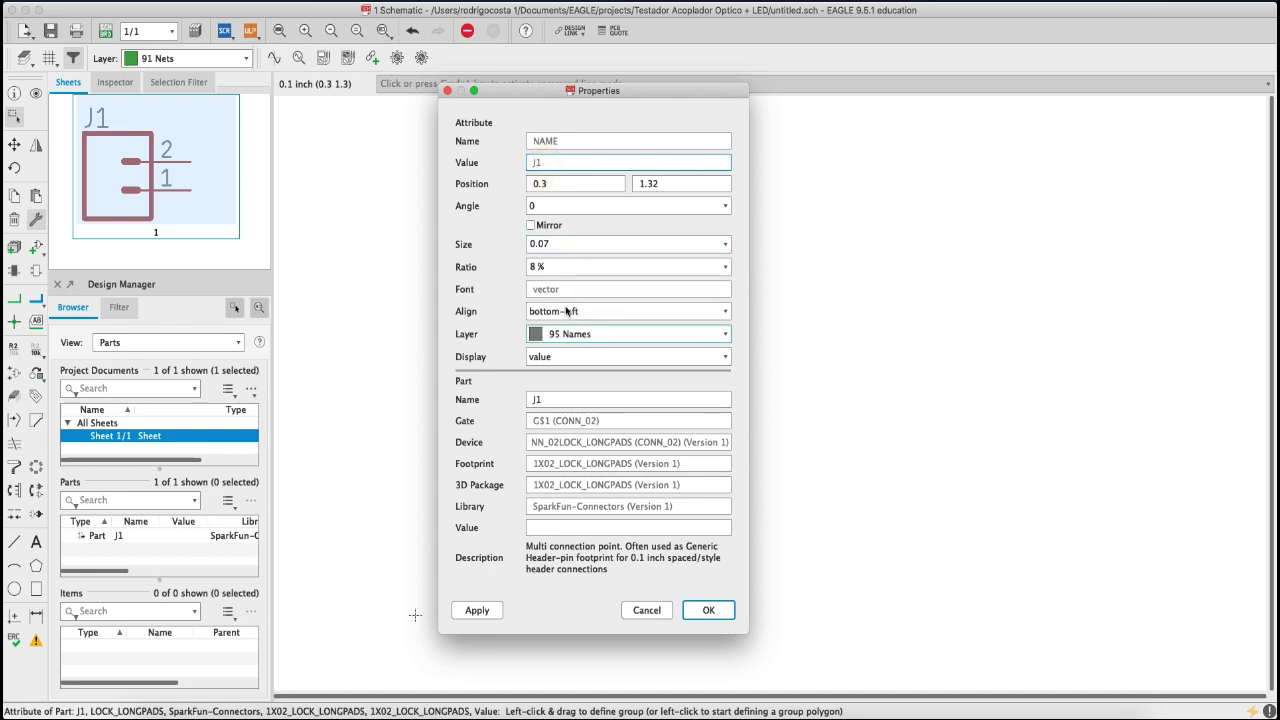
pyautogui.click(556, 401)
pyautogui.doubleClick(554, 399)
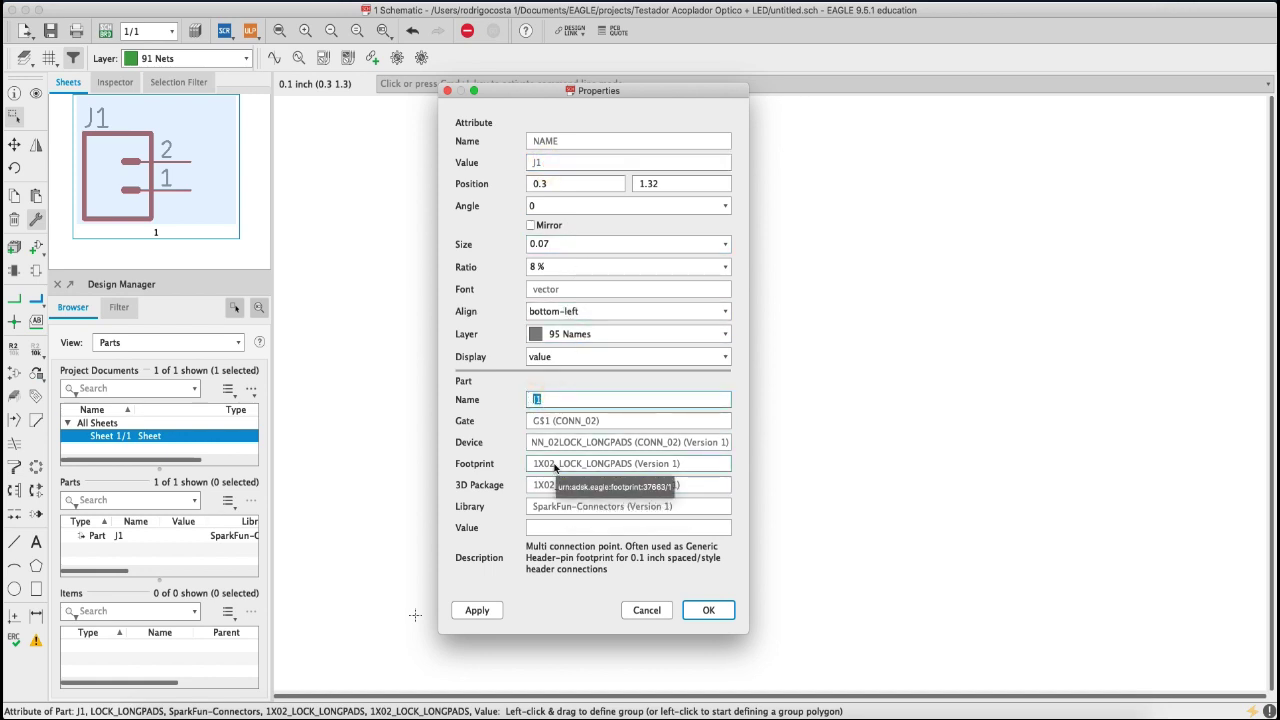
pyautogui.write('BA')
pyautogui.press('BackSpace')
pyautogui.press('BackSpace')
pyautogui.press('BackSpace')
pyautogui.write('BAT')
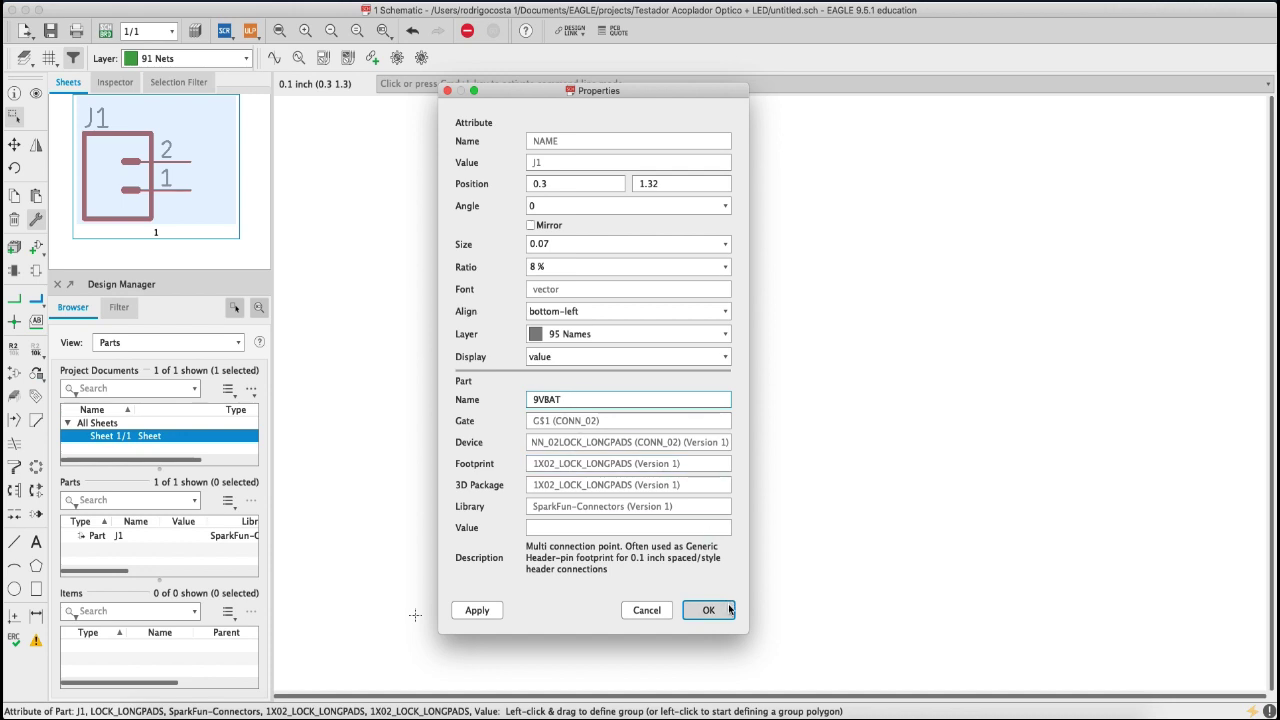
pyautogui.click(709, 610)
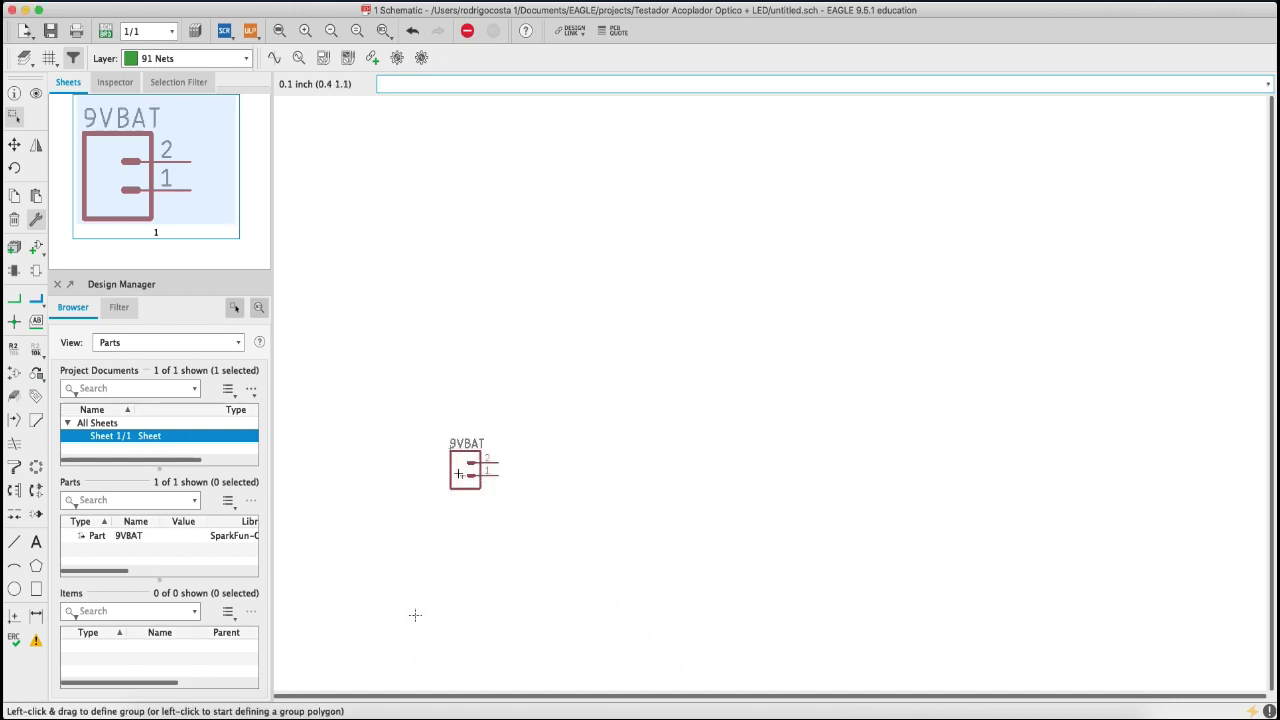
# - Inspect the part properties of the 9VBAT connector and close them without changes
pyautogui.rightClick(462, 474)
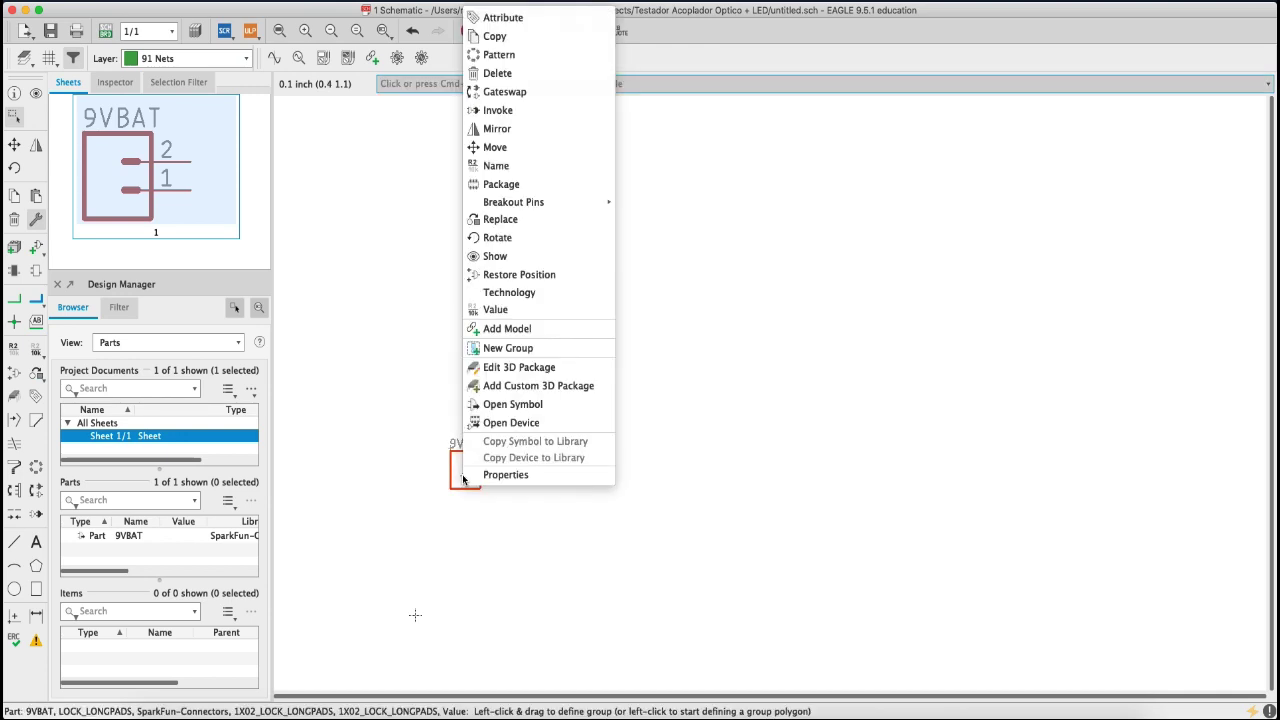
pyautogui.click(527, 476)
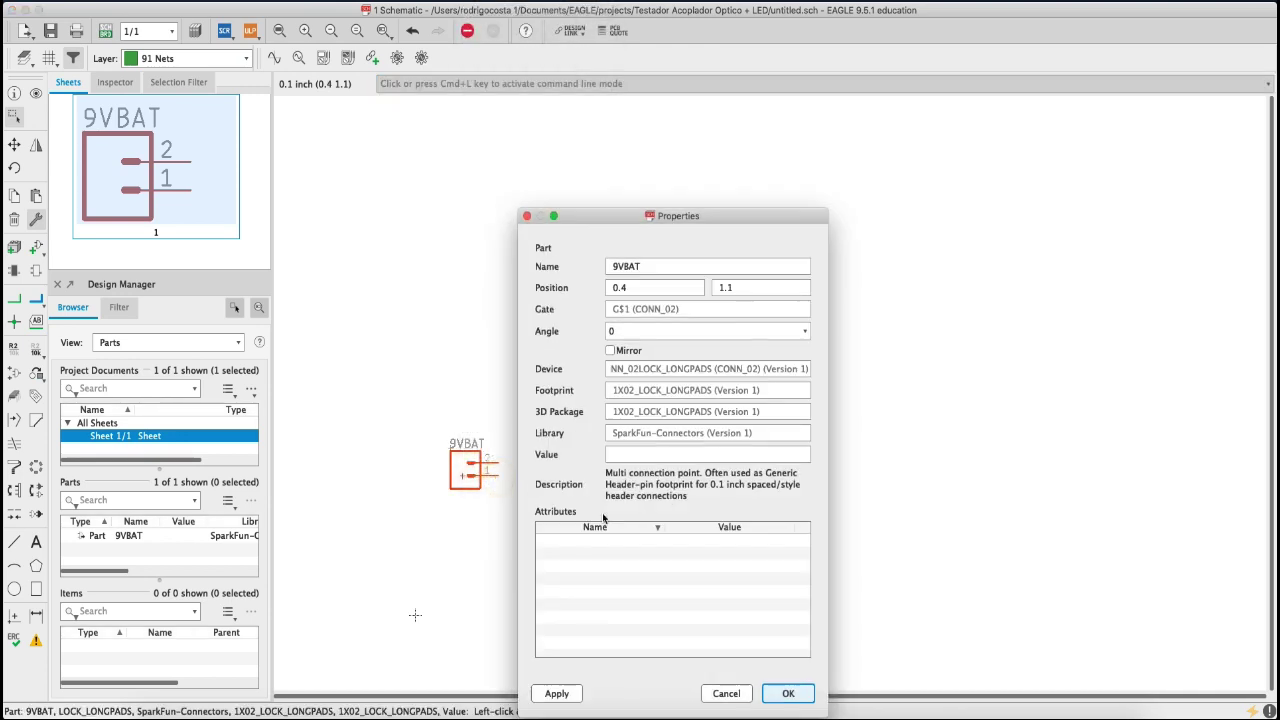
pyautogui.click(527, 215)
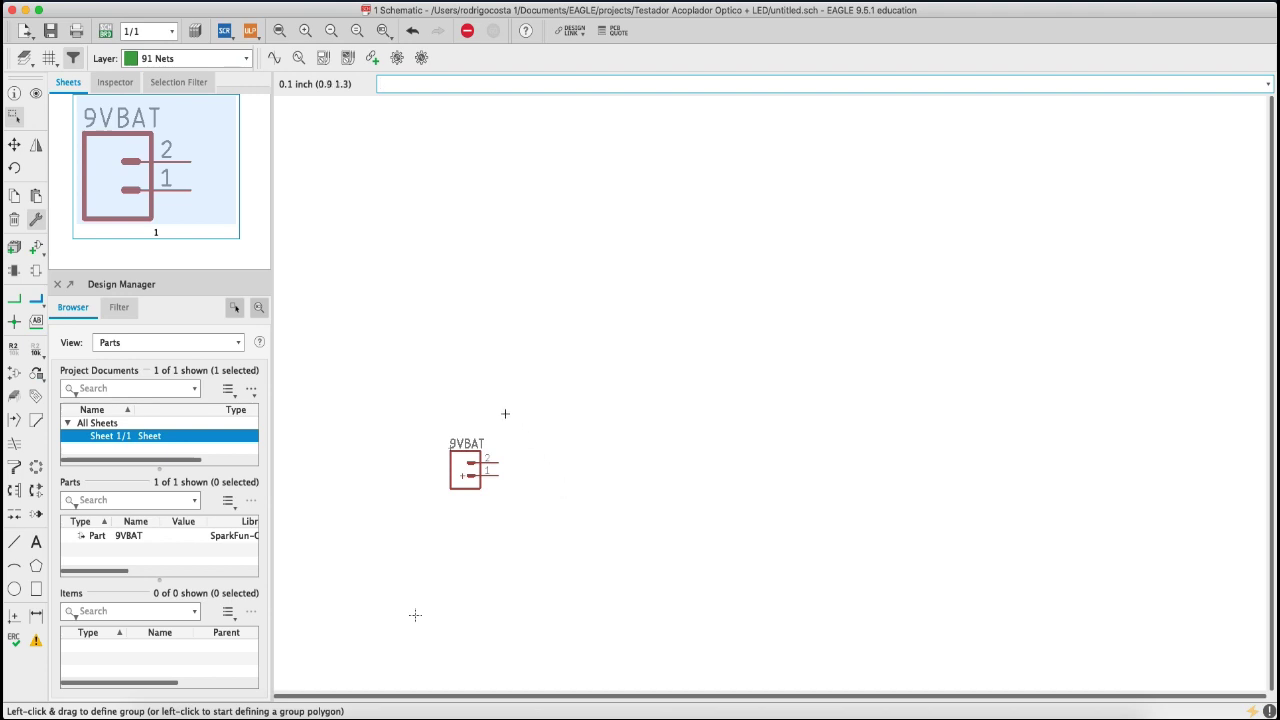
# - Search the parts libraries for pushbutton and preview GHI2_MINI_PUSHBUTTON in the BeagleBone_Black_Wireless library
pyautogui.click(36, 249)
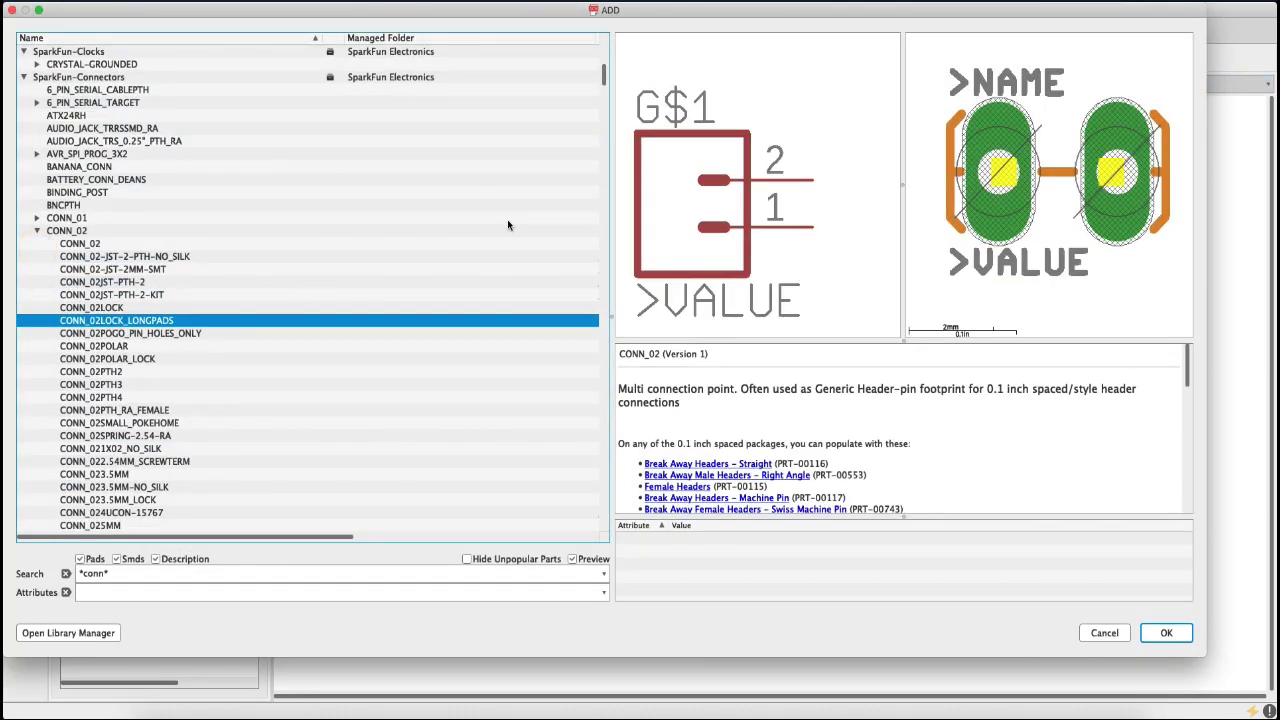
pyautogui.click(103, 572)
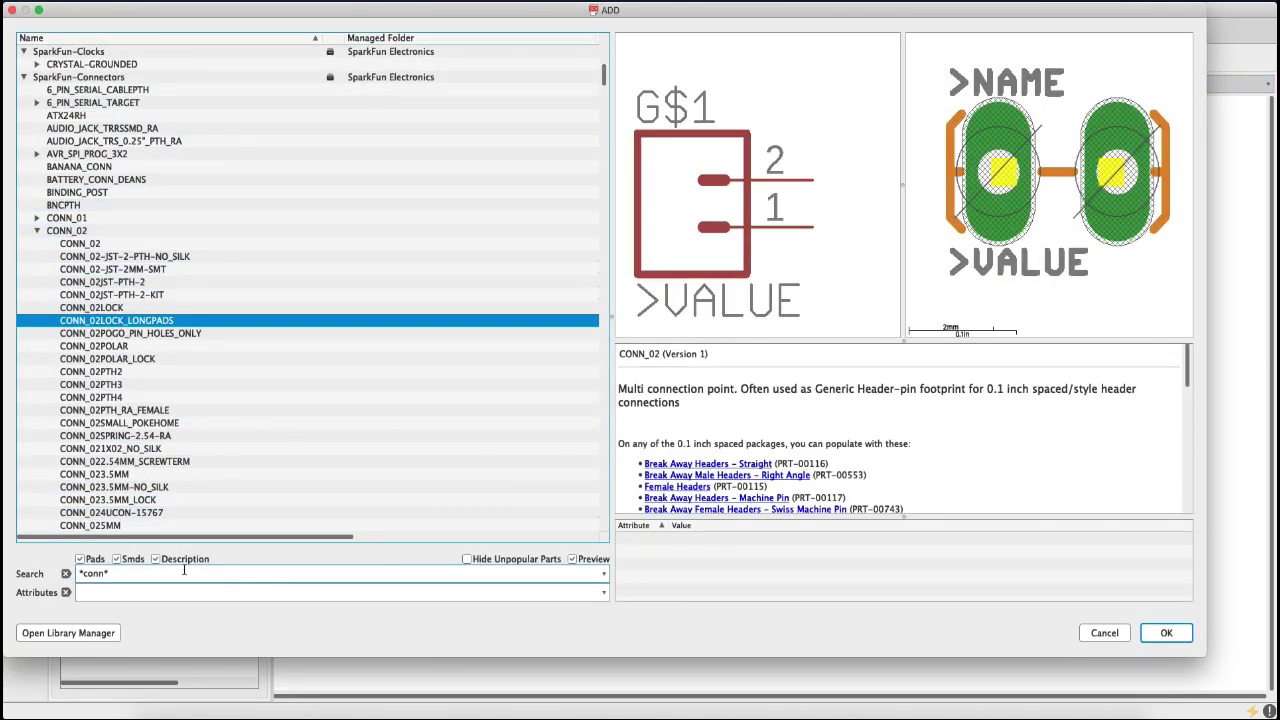
pyautogui.tripleClick(103, 572)
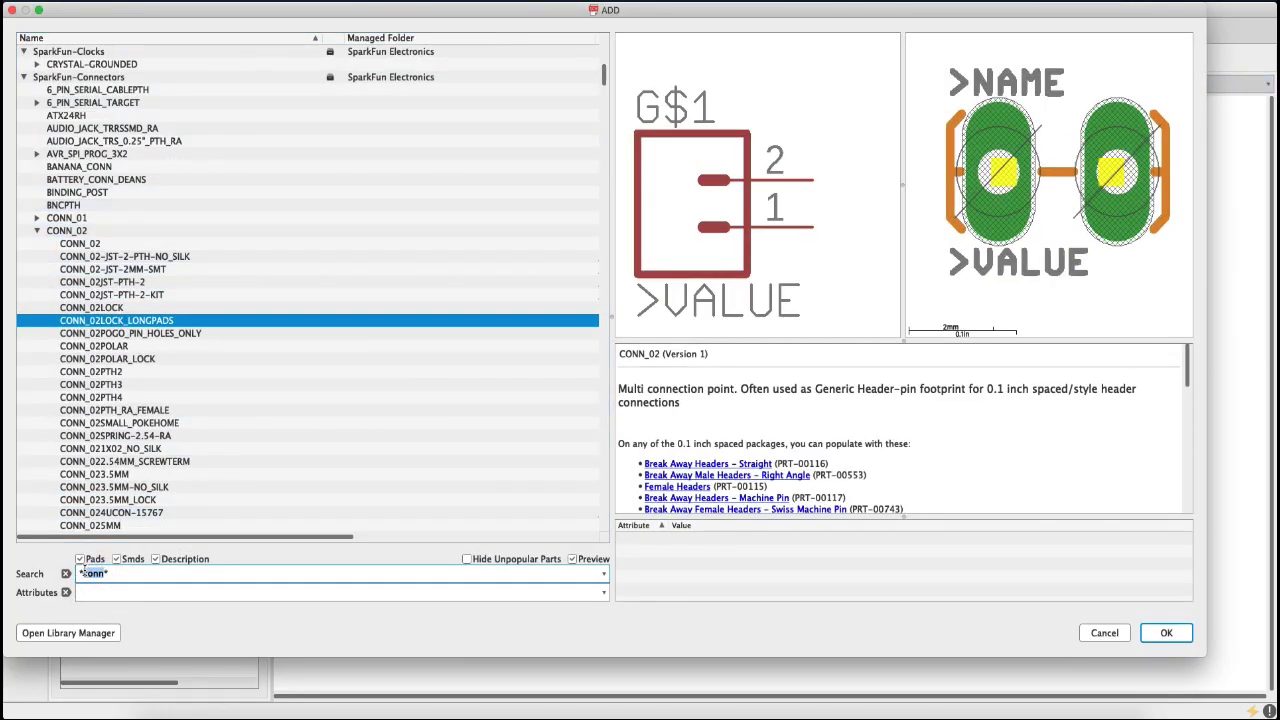
pyautogui.write('pushbutton')
pyautogui.press('Return')
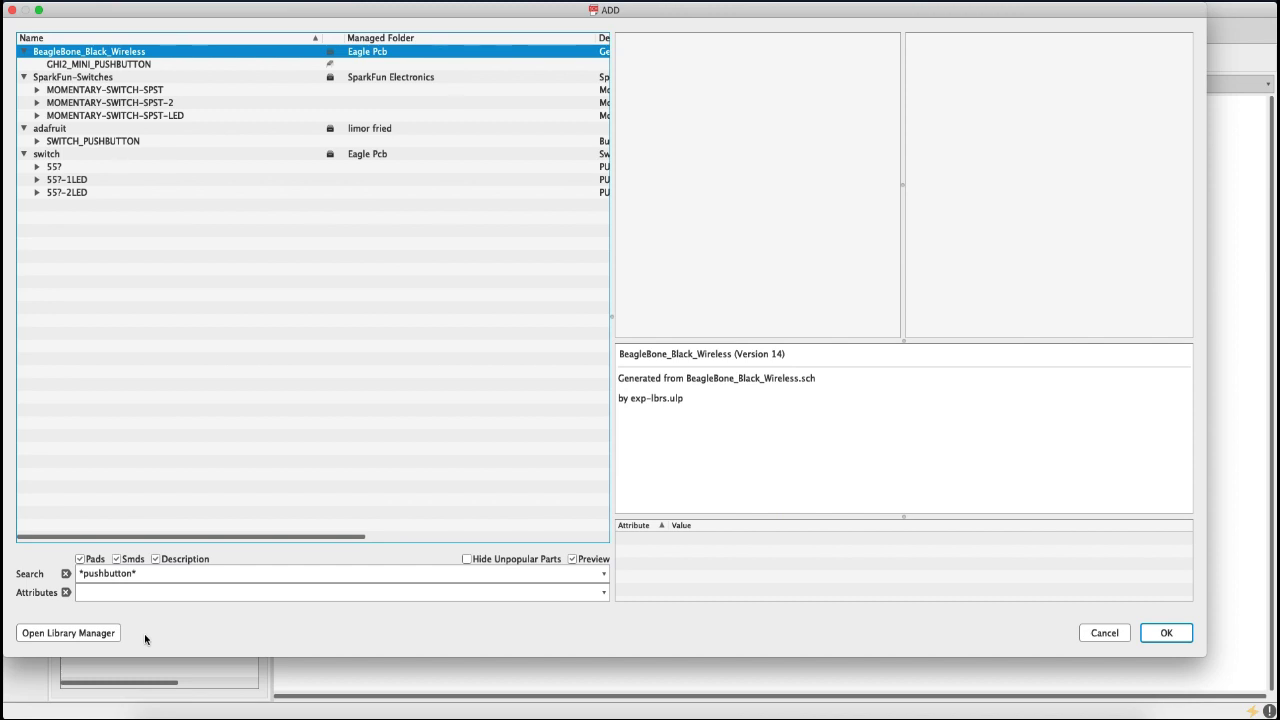
pyautogui.click(142, 571)
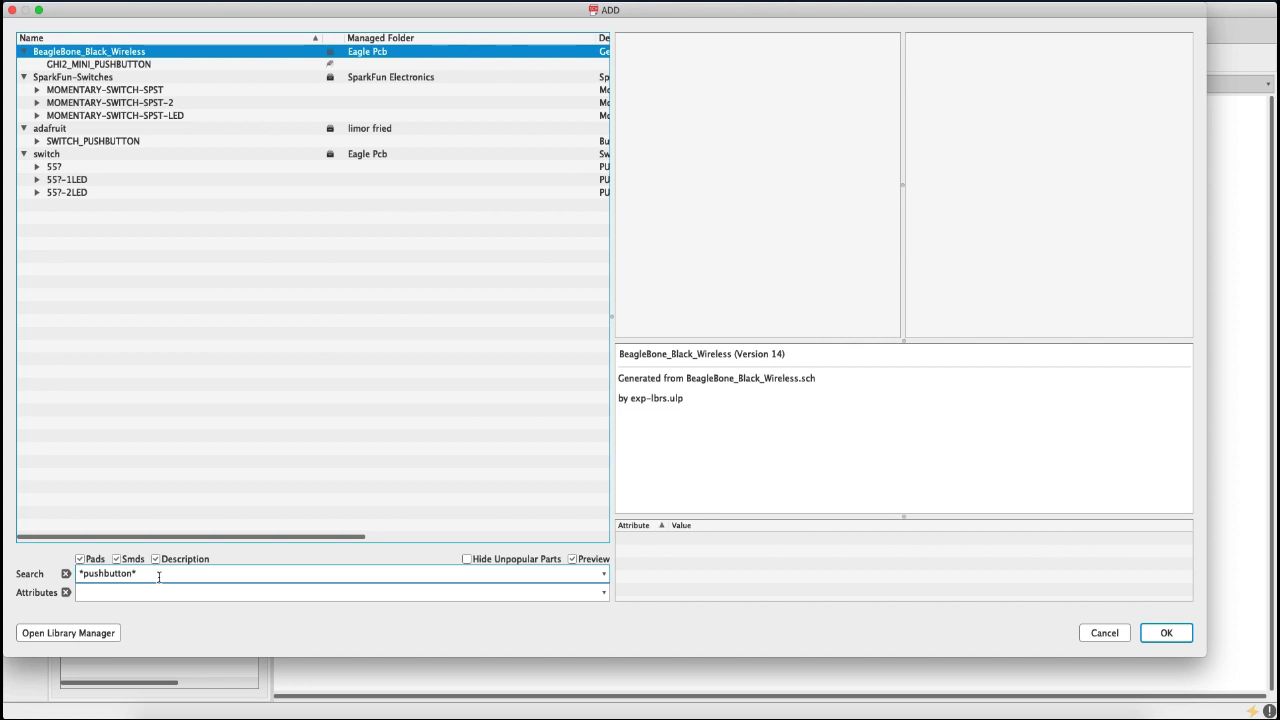
pyautogui.click(100, 65)
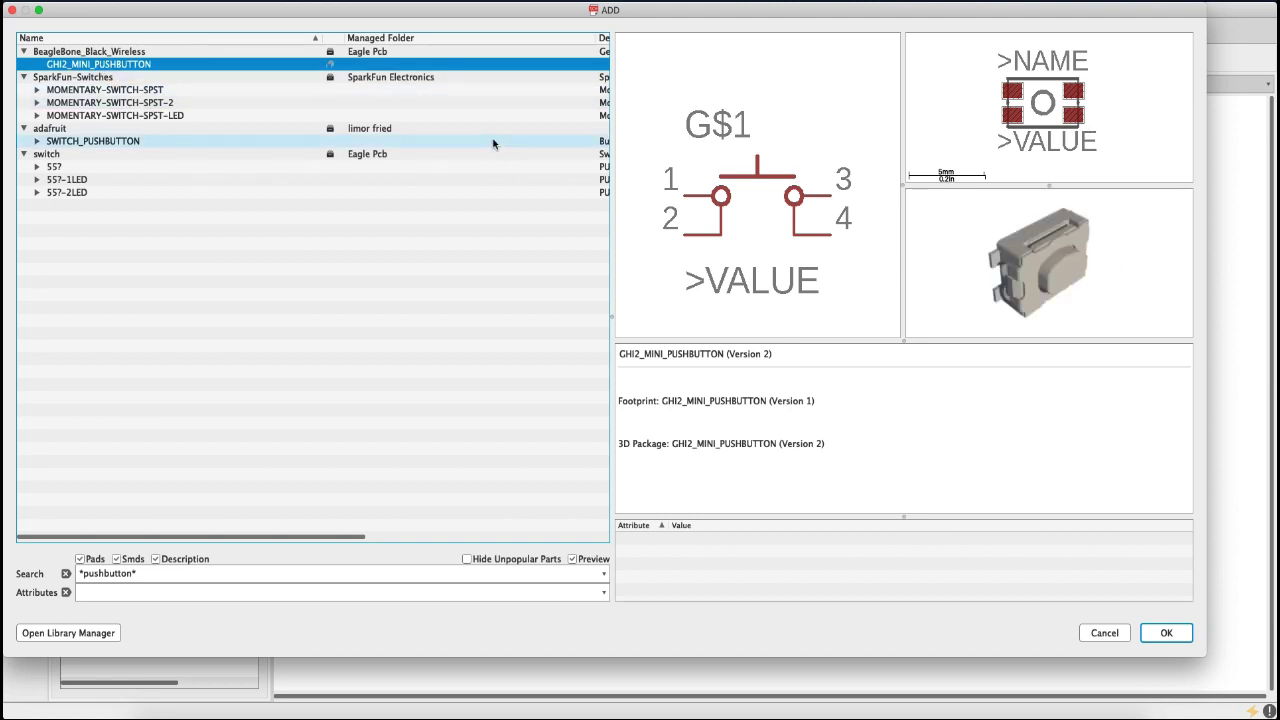
# - Preview the through-hole variants of MOMENTARY-SWITCH-SPST in the SparkFun-Switches library, comparing the 6.0MM, 6.0MM-KIT, 12MM and RIGHT-ANGLE-KIT footprints
pyautogui.click(130, 90)
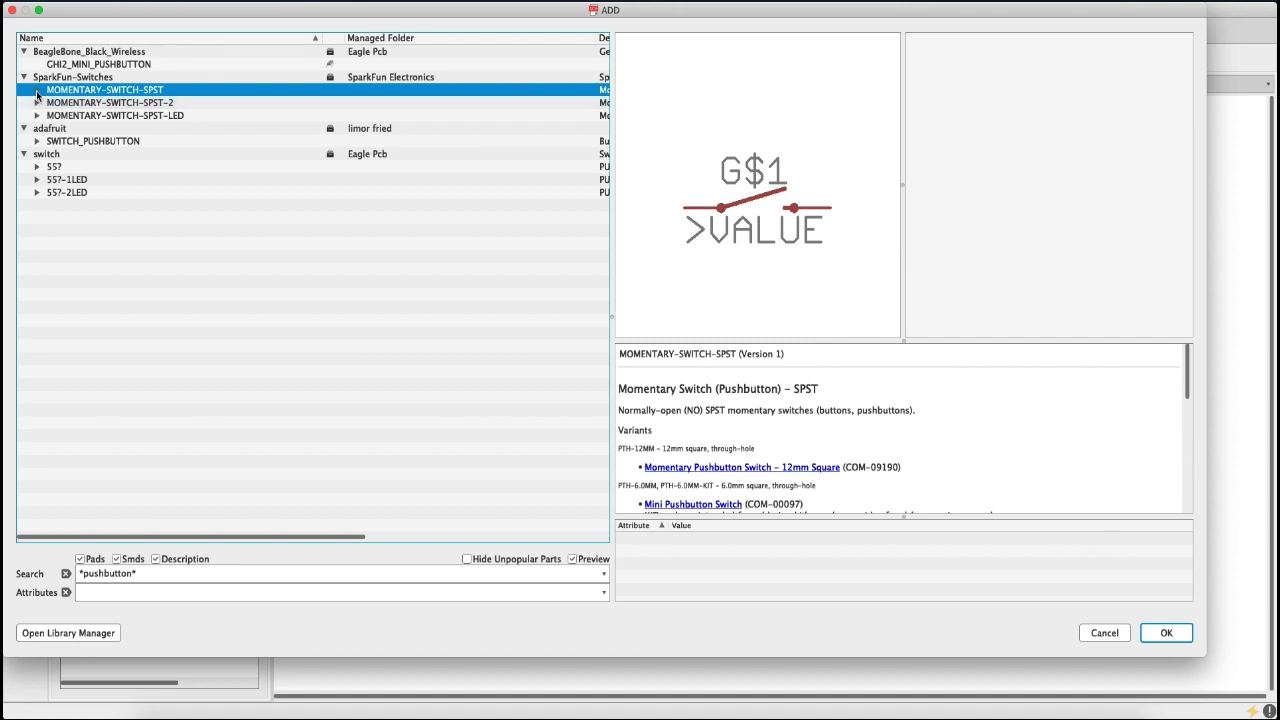
pyautogui.click(37, 91)
pyautogui.click(117, 103)
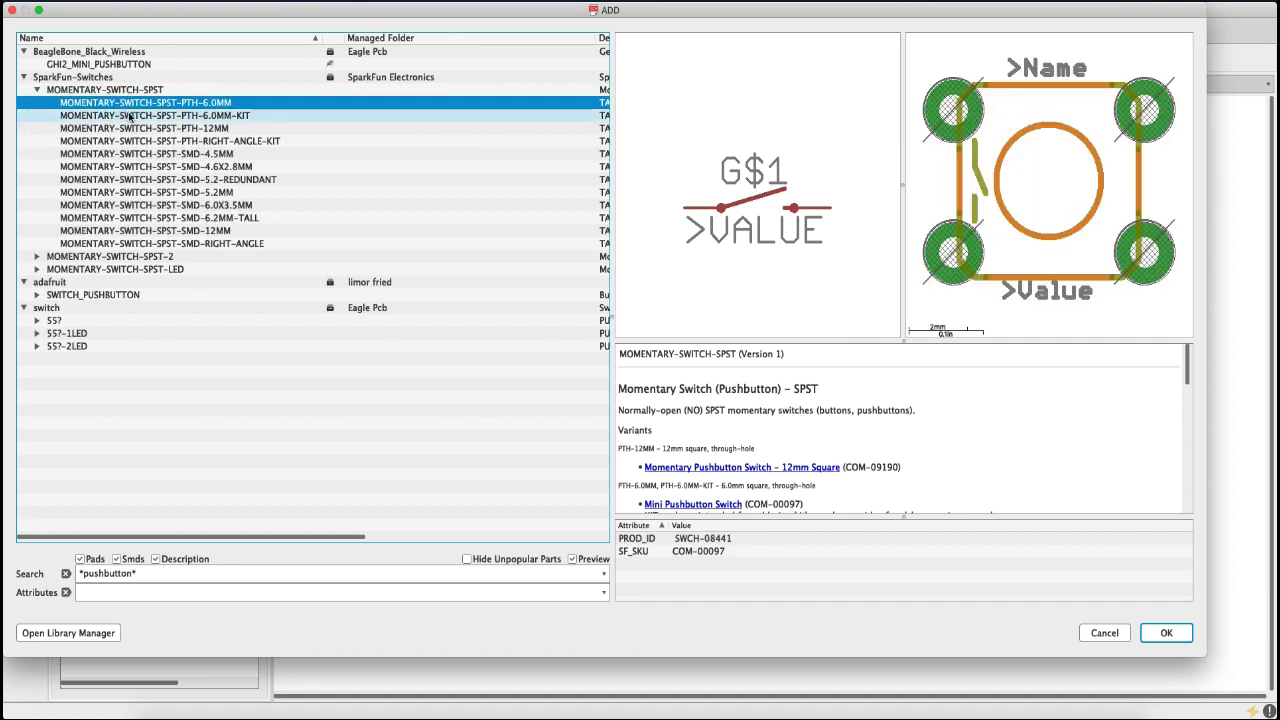
pyautogui.scroll(-3, 848, 477)
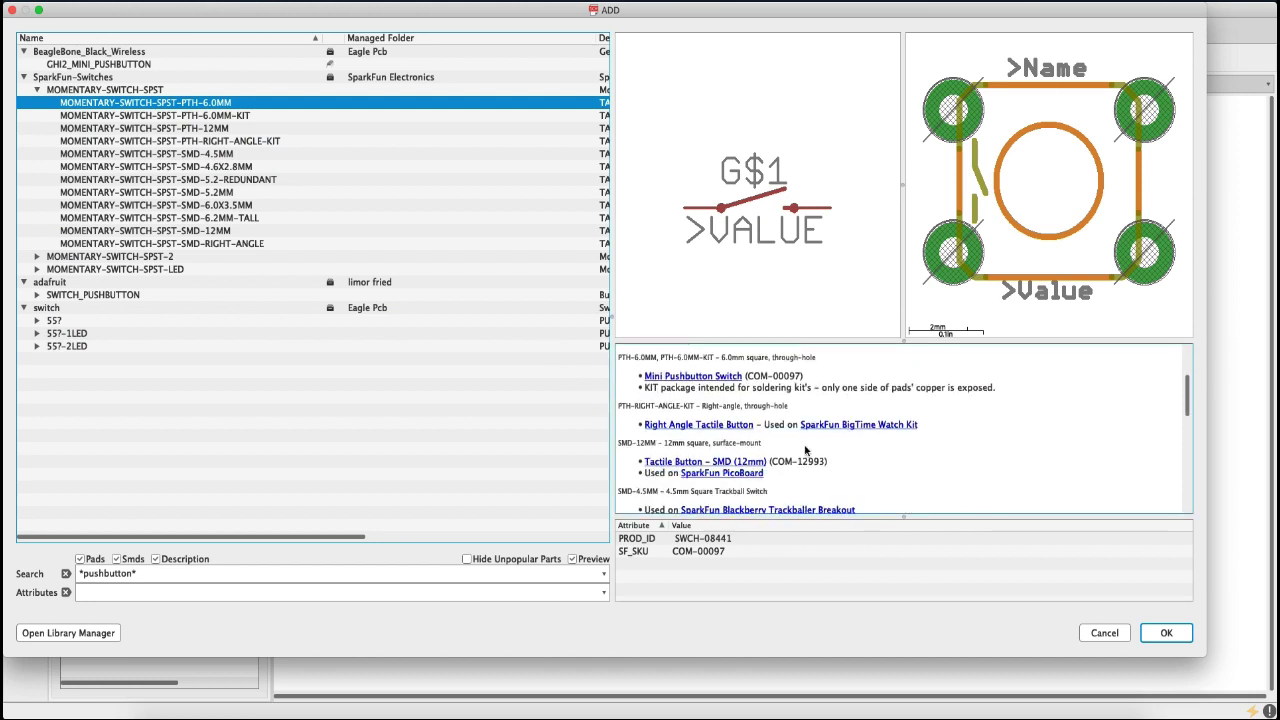
pyautogui.scroll(1, 687, 406)
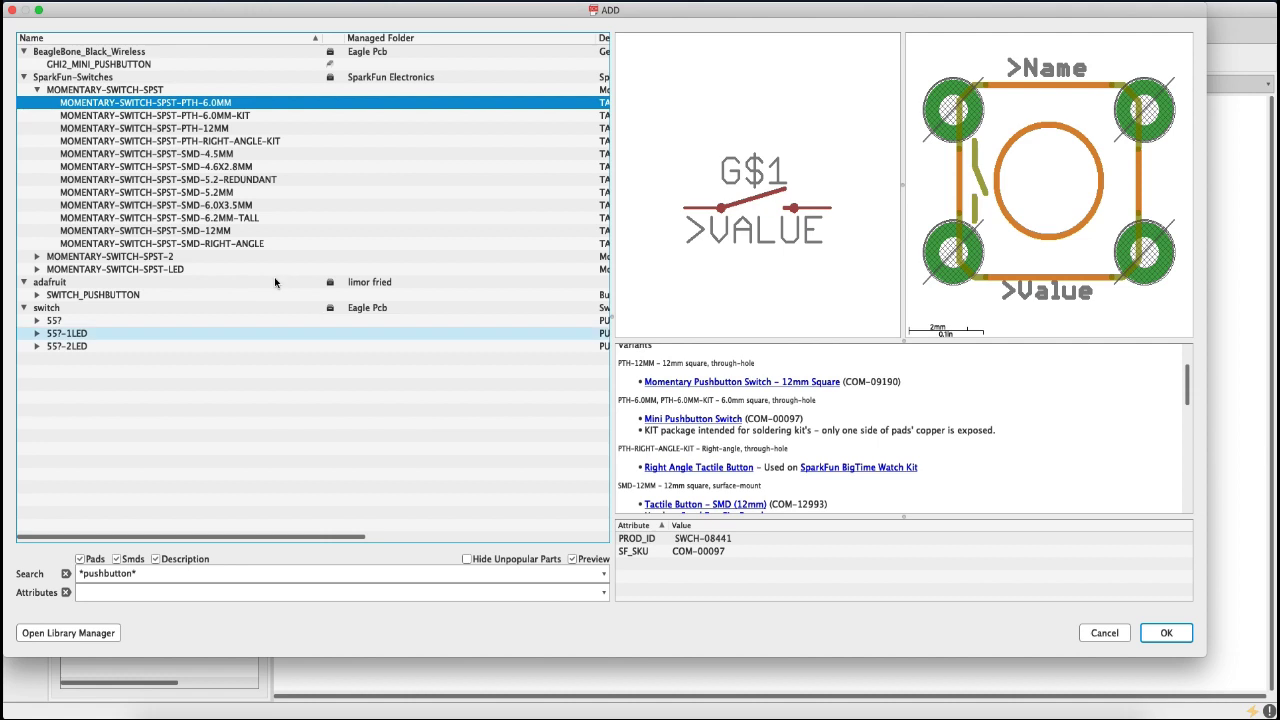
pyautogui.click(150, 116)
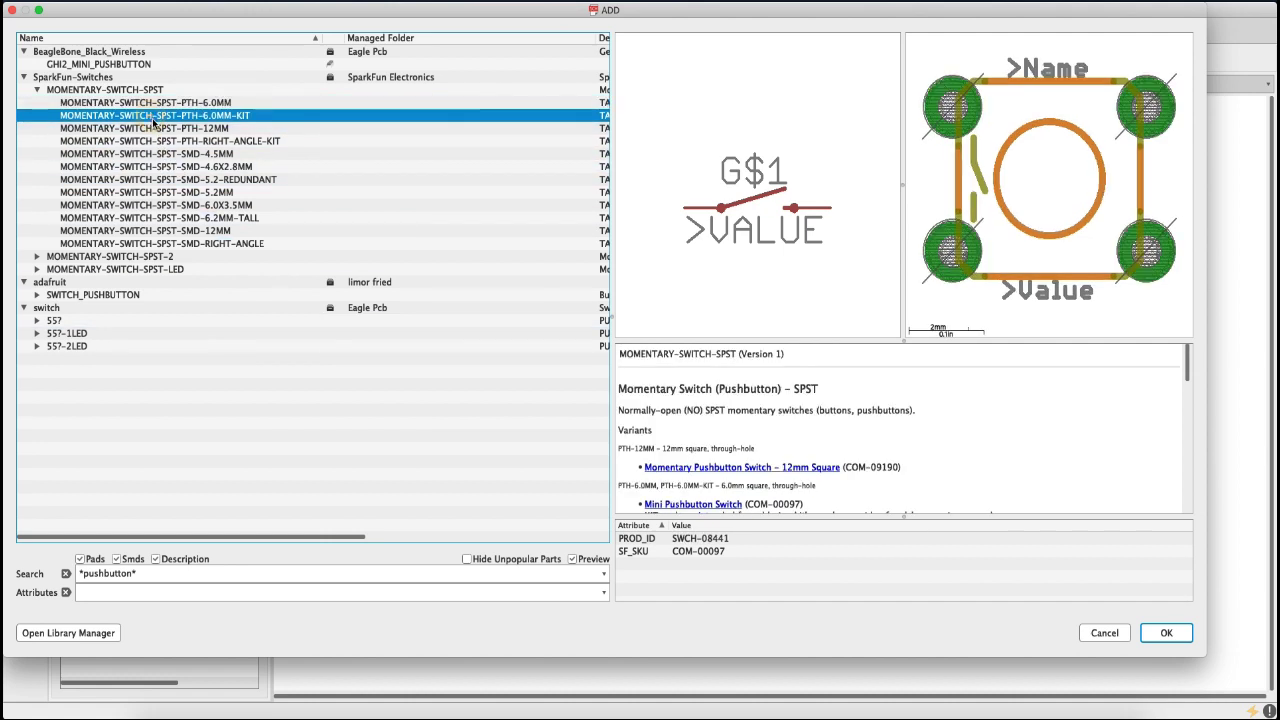
pyautogui.click(145, 103)
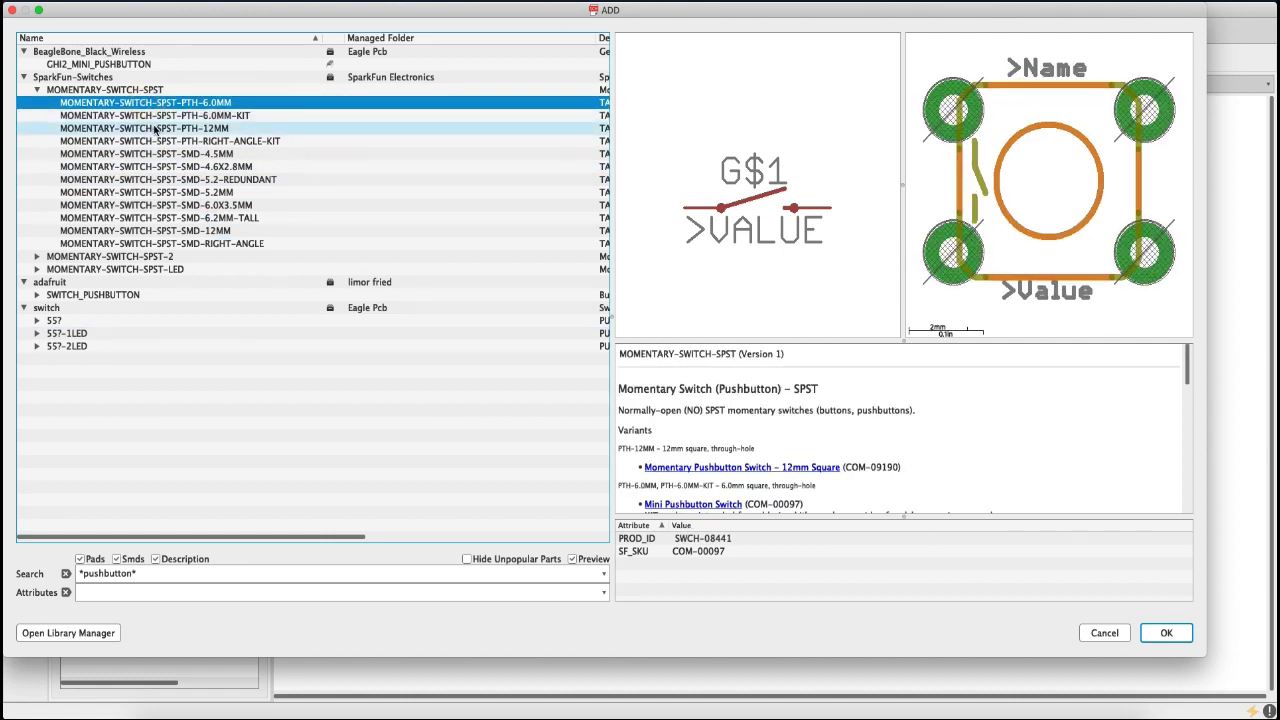
pyautogui.click(155, 128)
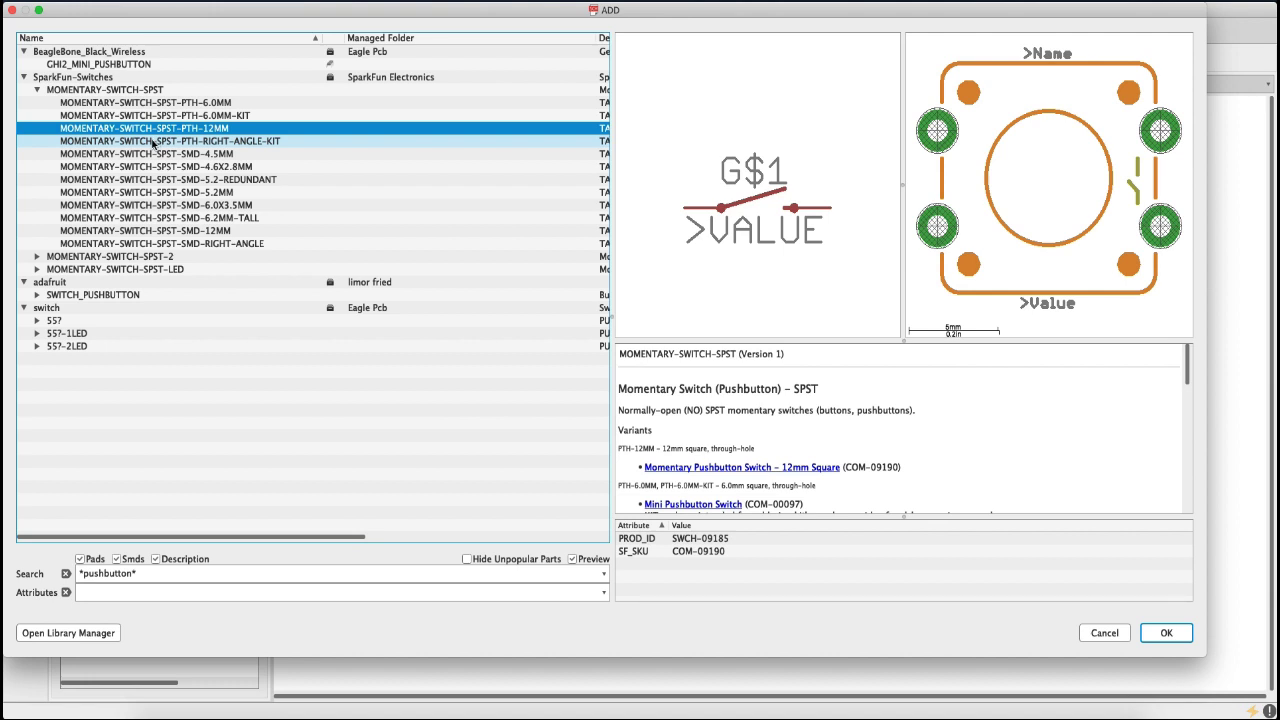
pyautogui.click(153, 141)
# - Preview the surface-mount variants of MOMENTARY-SWITCH-SPST, from SMD-4.5MM through SMD-RIGHT-ANGLE
pyautogui.click(152, 154)
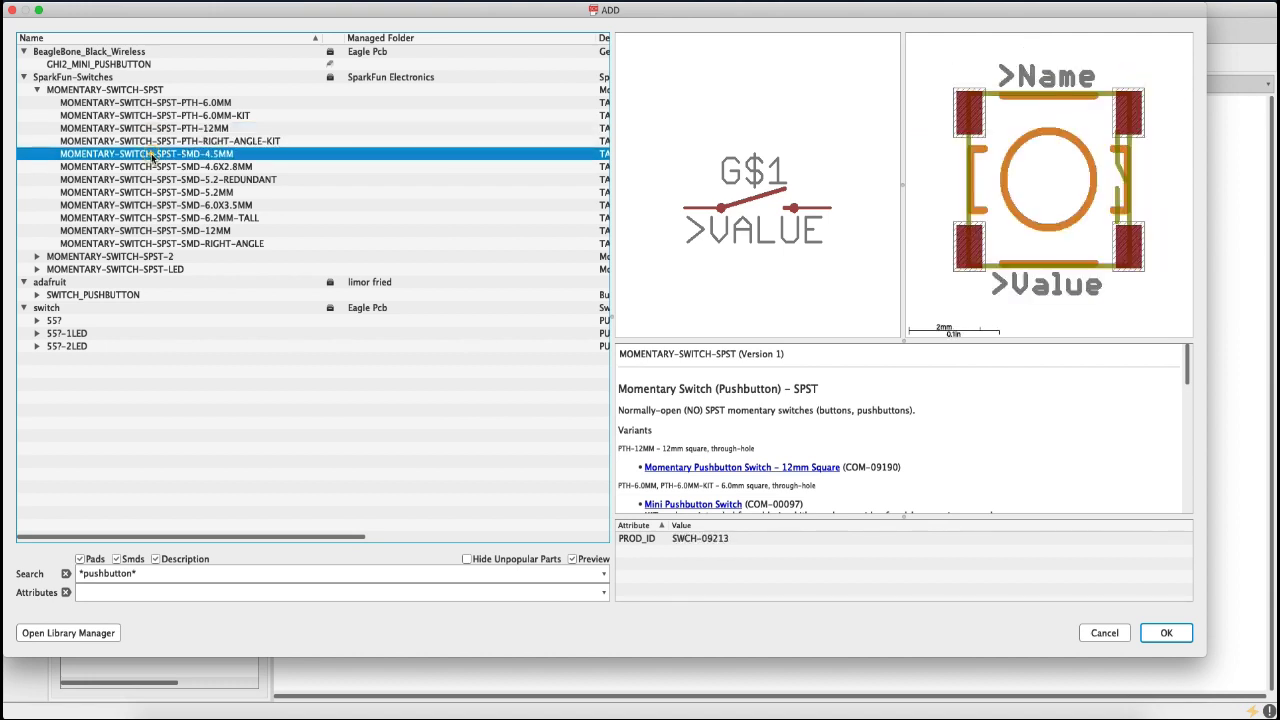
pyautogui.click(151, 166)
pyautogui.click(152, 179)
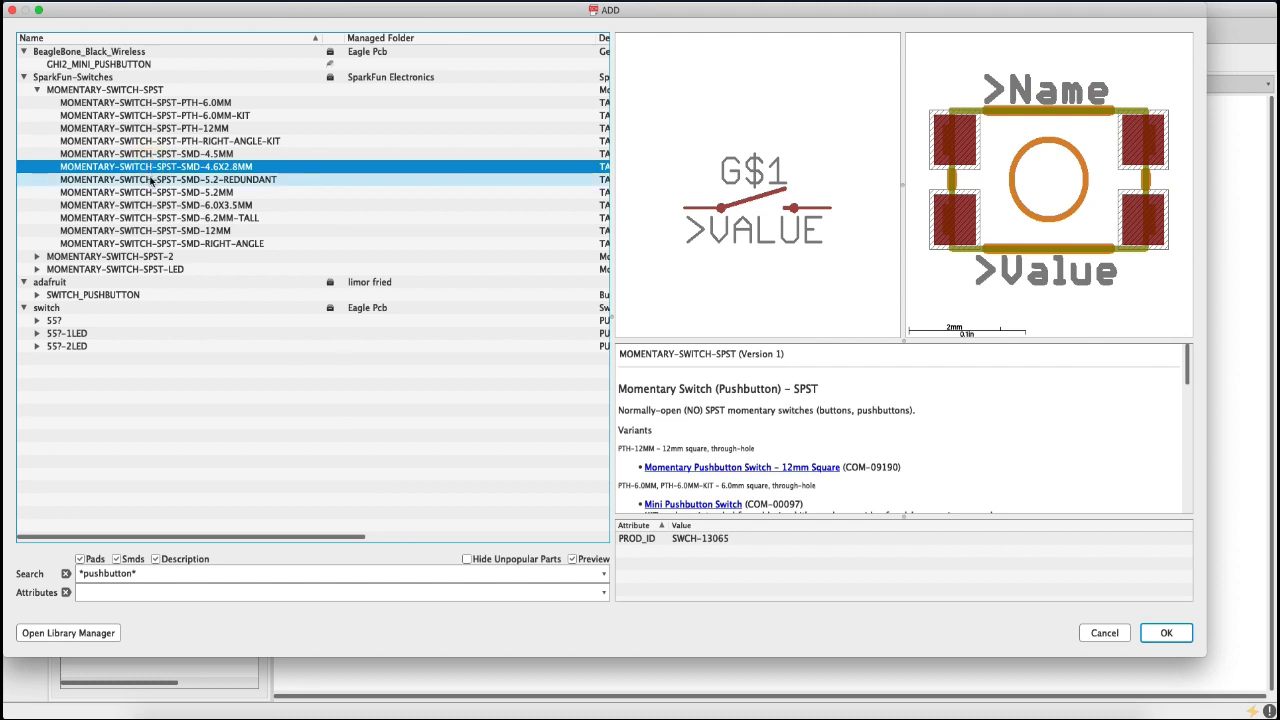
pyautogui.click(148, 195)
pyautogui.click(150, 205)
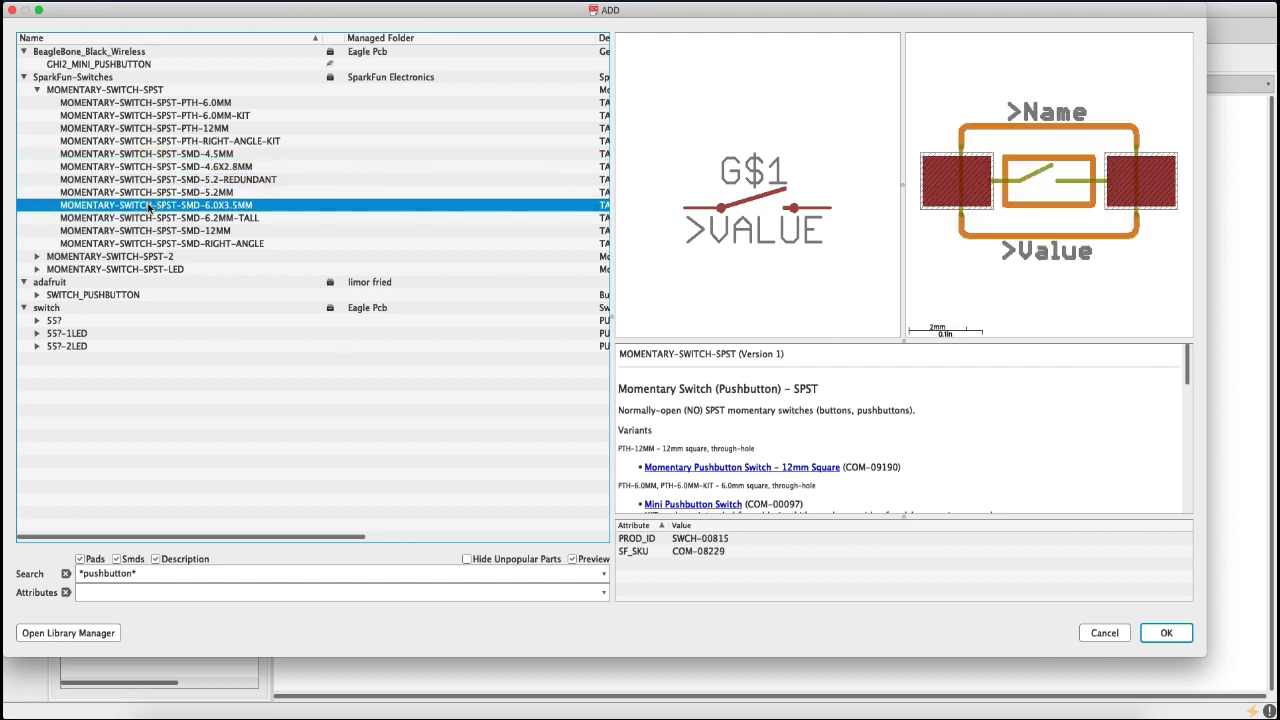
pyautogui.click(149, 217)
pyautogui.click(145, 230)
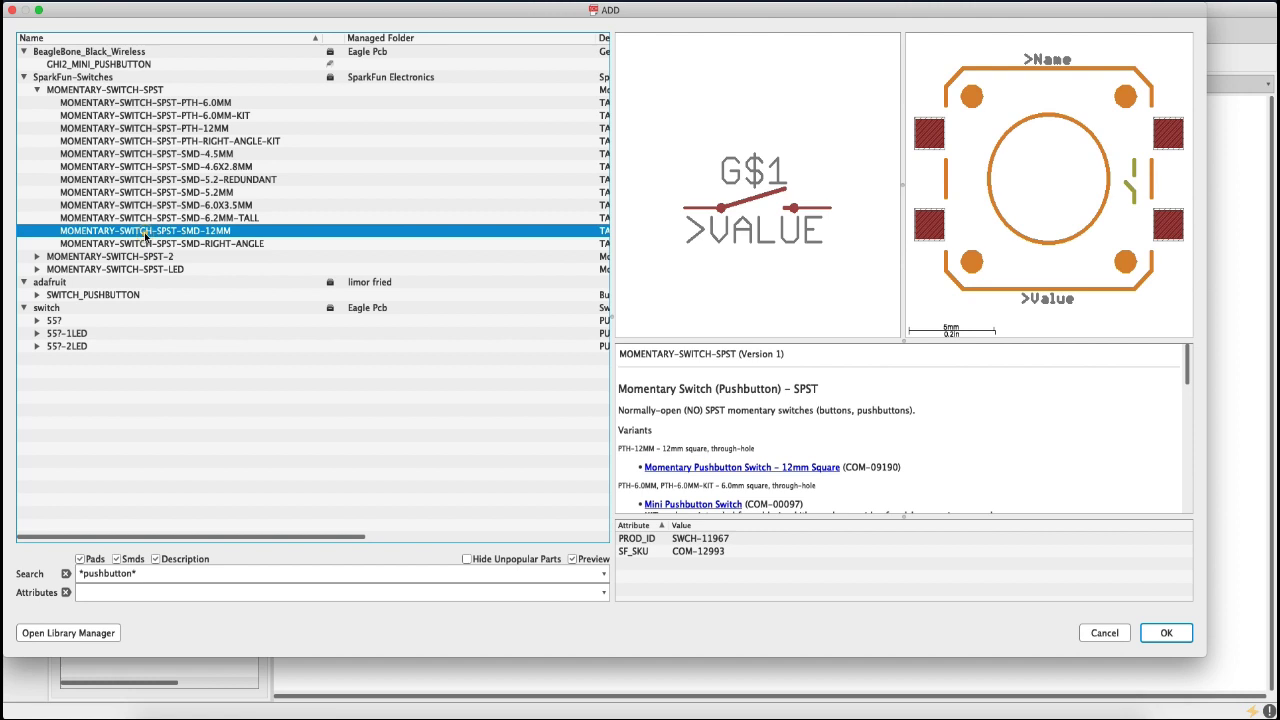
pyautogui.click(148, 243)
# - Preview the variants of MOMENTARY-SWITCH-SPST-2 and MOMENTARY-SWITCH-SPST-LED, including their symbols and footprints
pyautogui.click(153, 256)
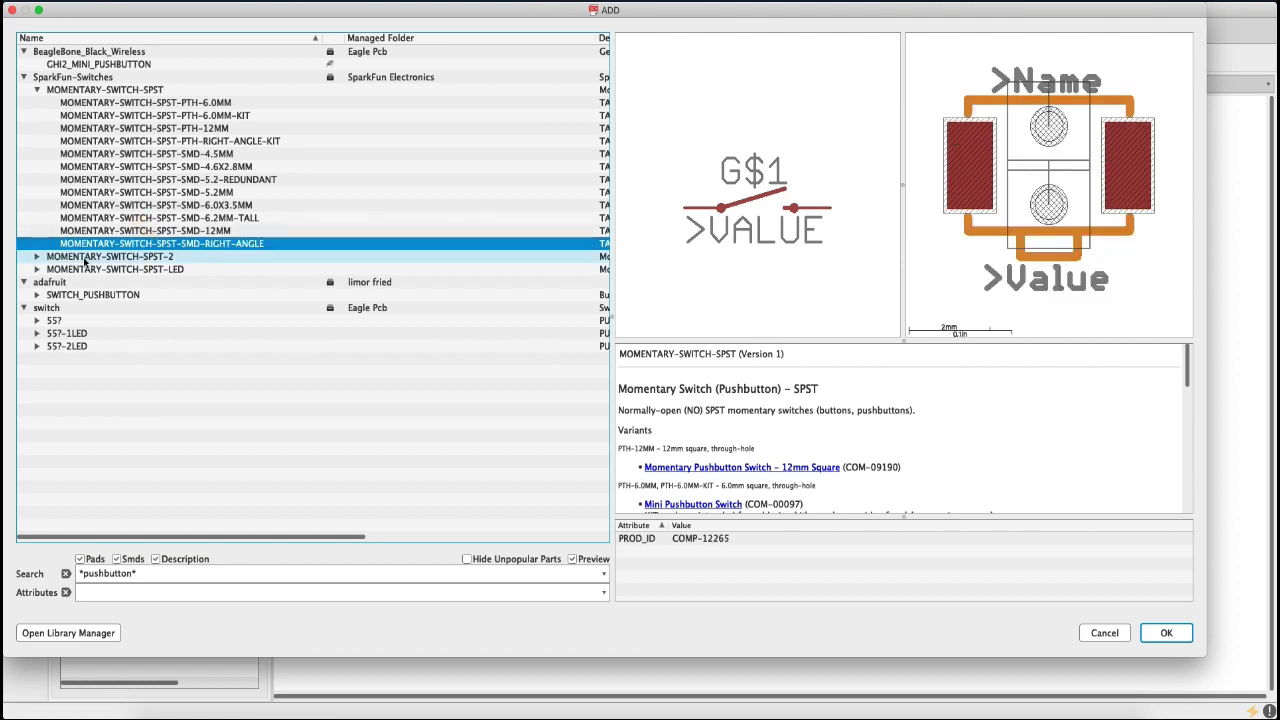
pyautogui.click(36, 256)
pyautogui.click(108, 269)
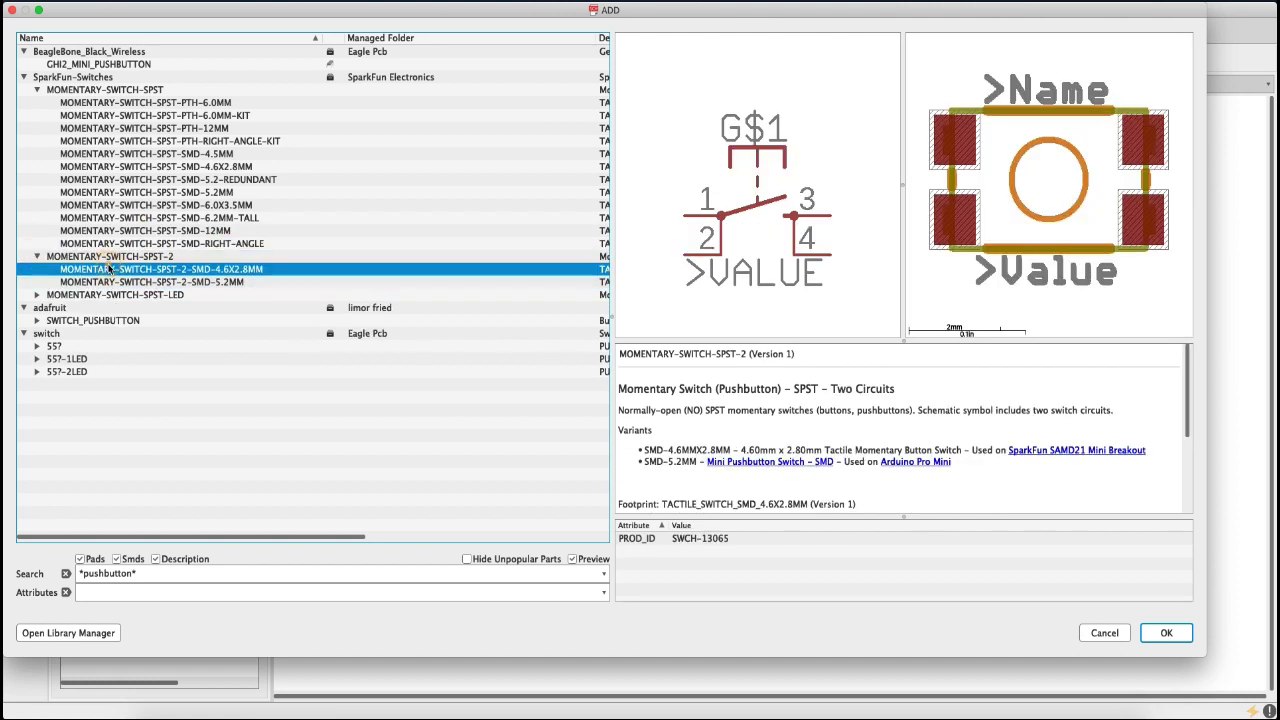
pyautogui.click(112, 282)
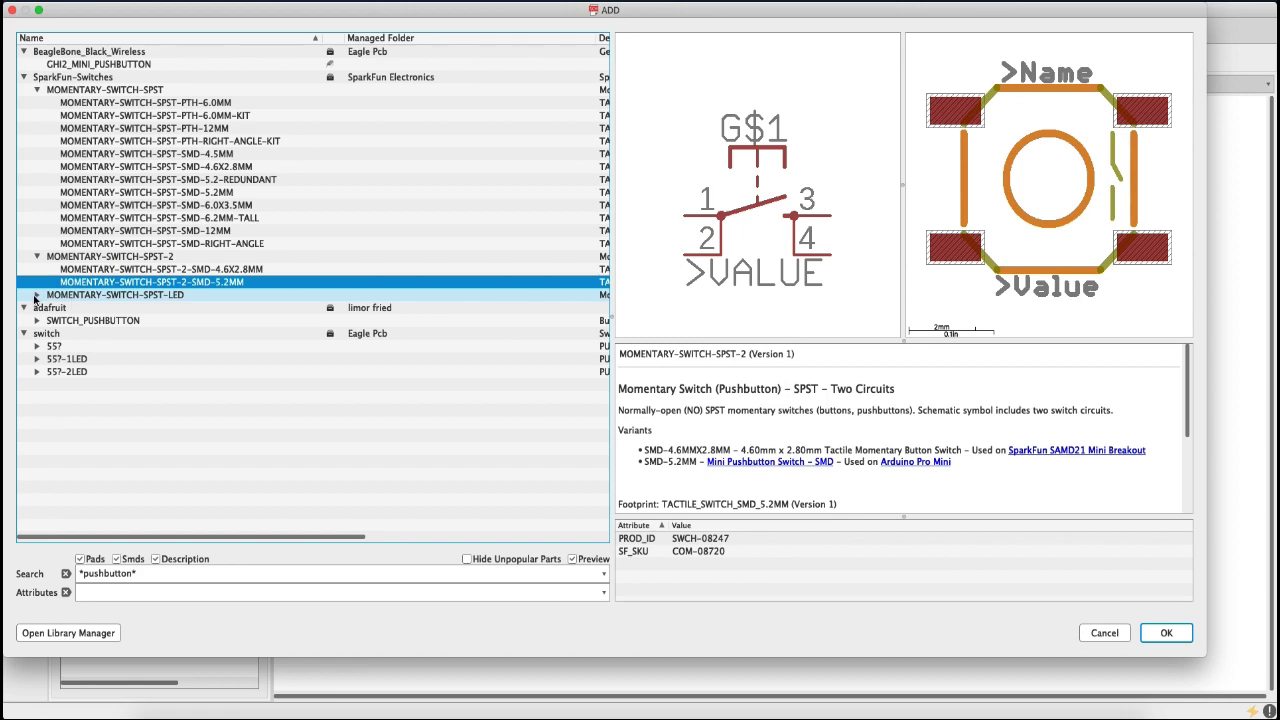
pyautogui.click(37, 295)
pyautogui.click(150, 307)
pyautogui.click(119, 320)
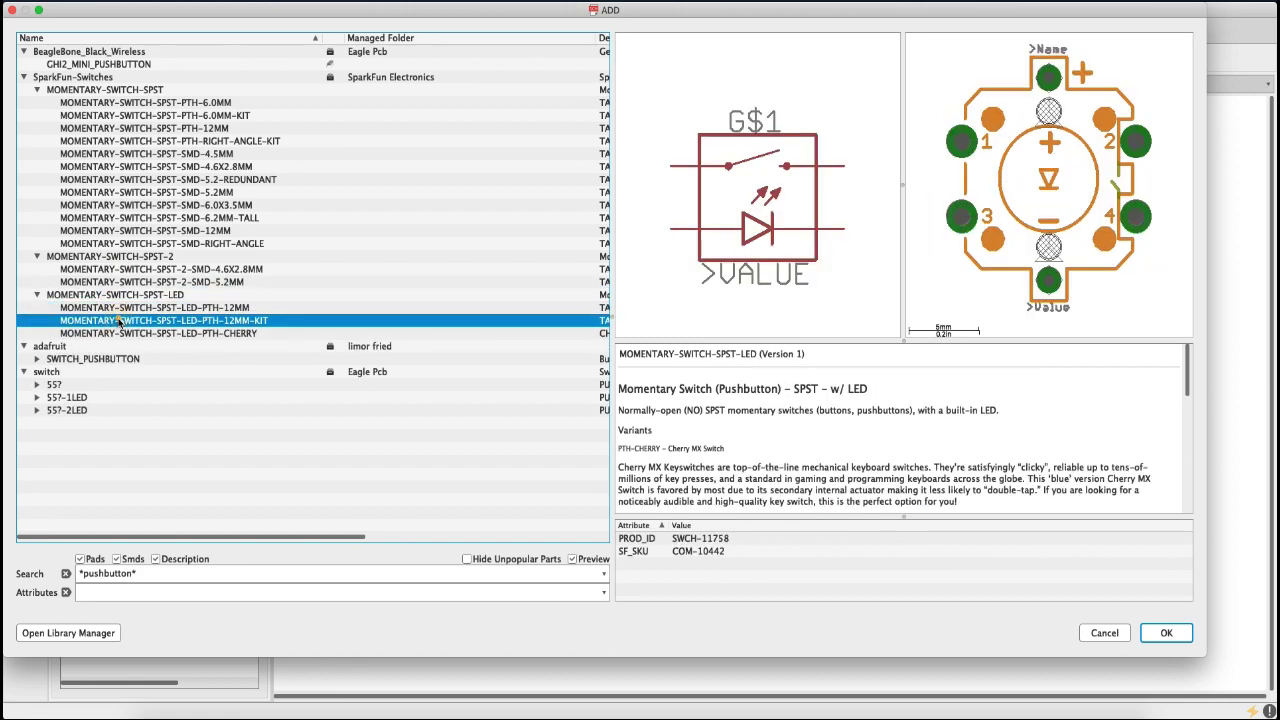
pyautogui.click(118, 335)
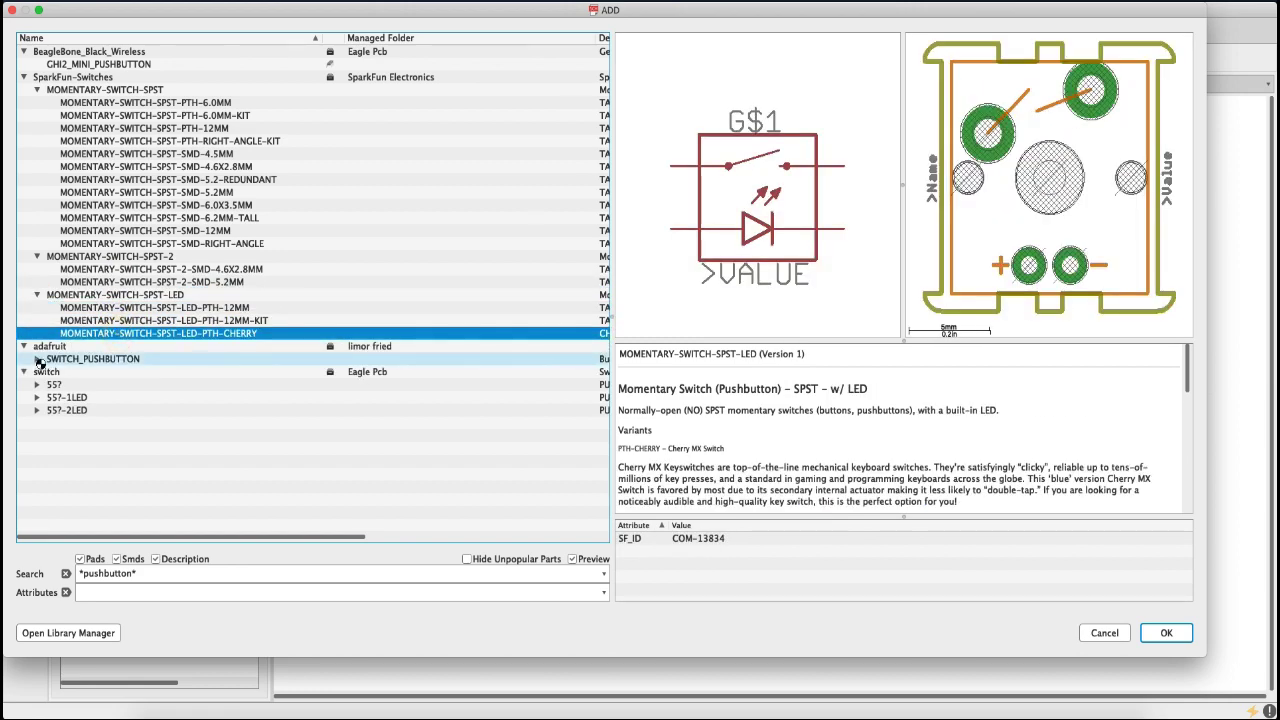
# - Preview the three SWITCH_PUSHBUTTON variants in the adafruit library and read the description of SWITCH_PUSHBUTTONEVQ-PE
pyautogui.click(37, 358)
pyautogui.click(65, 372)
pyautogui.click(90, 384)
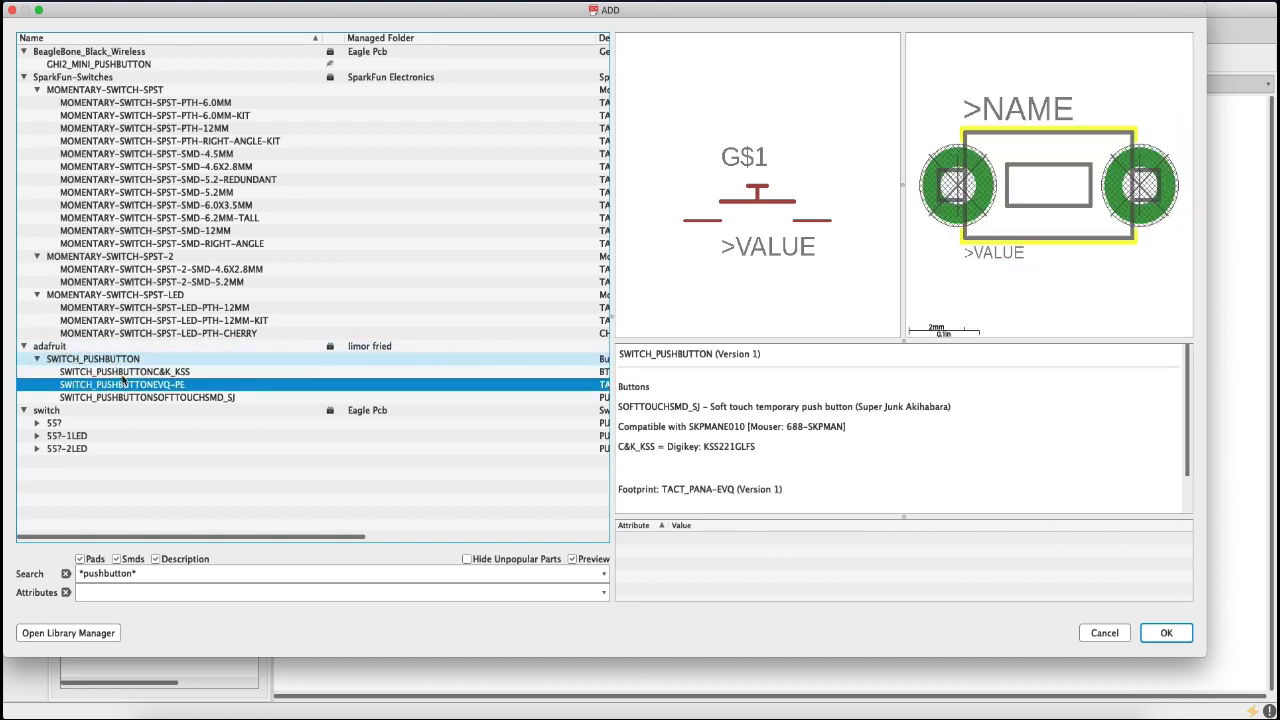
pyautogui.click(120, 397)
pyautogui.press('Up')
pyautogui.scroll(-2, 801, 442)
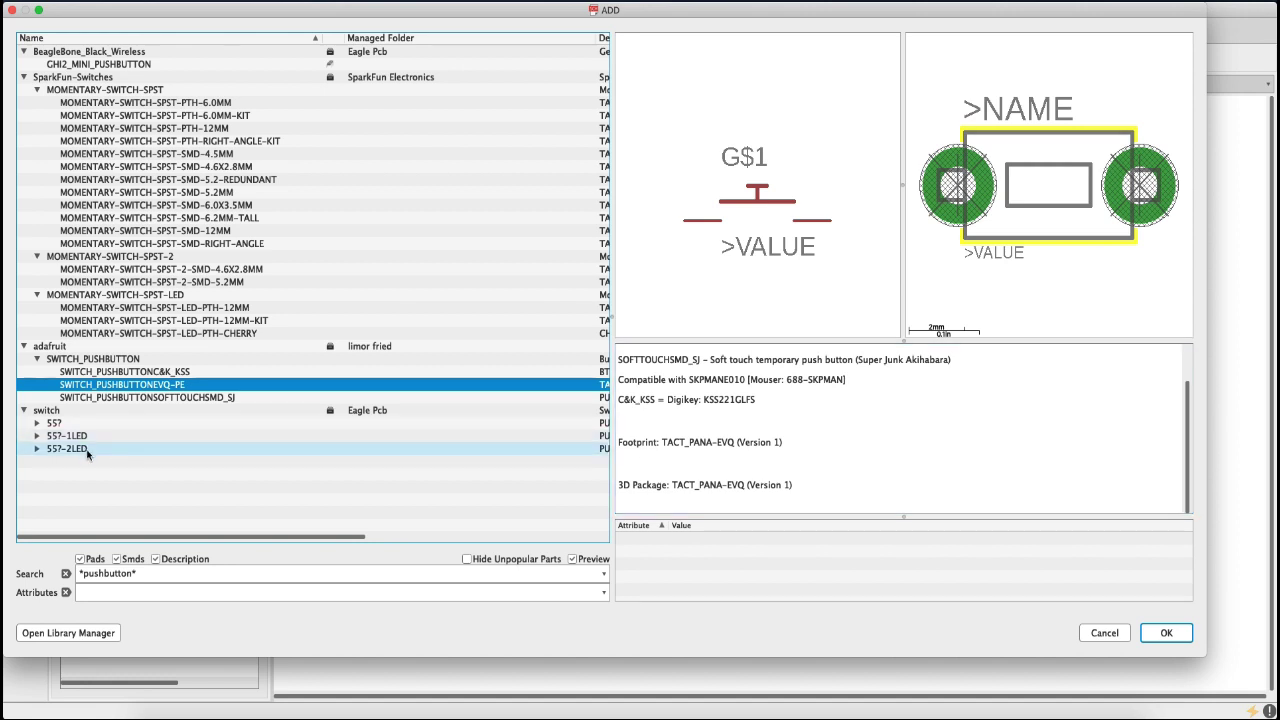
# - Preview the 5501 and 5511 pushbuttons of the 55? device in the switch library
pyautogui.click(37, 423)
pyautogui.click(66, 436)
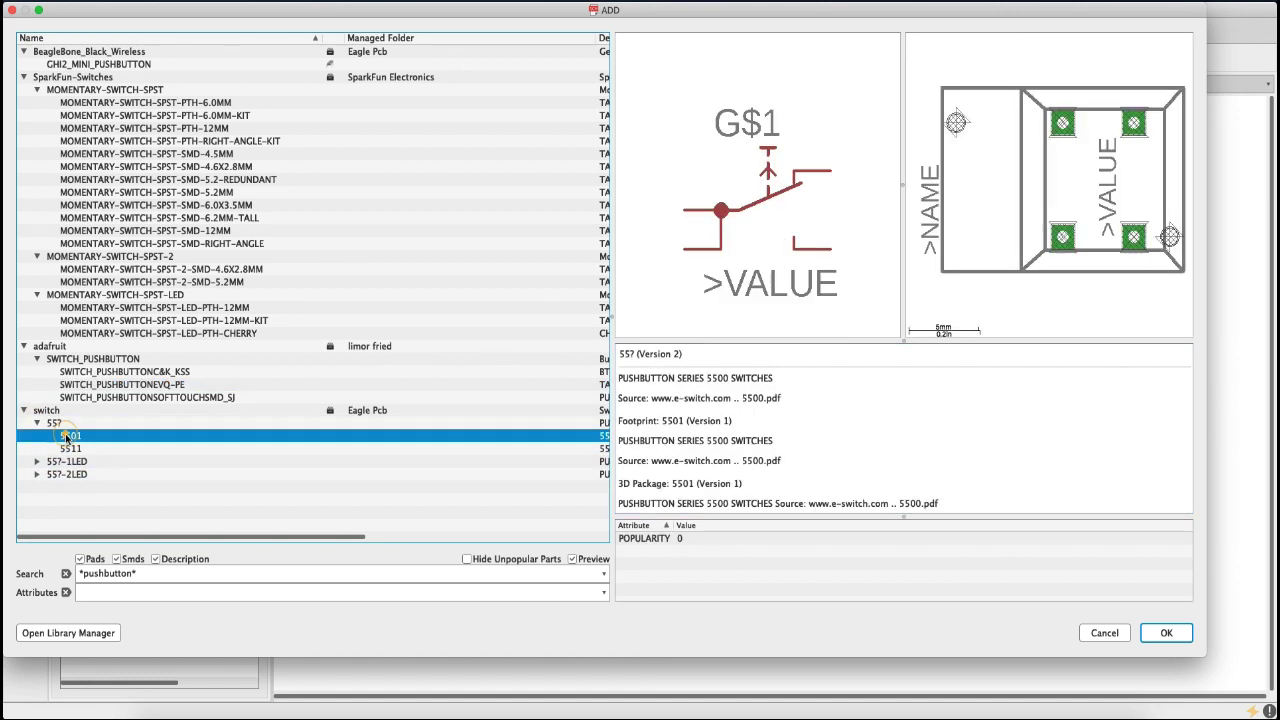
pyautogui.click(68, 449)
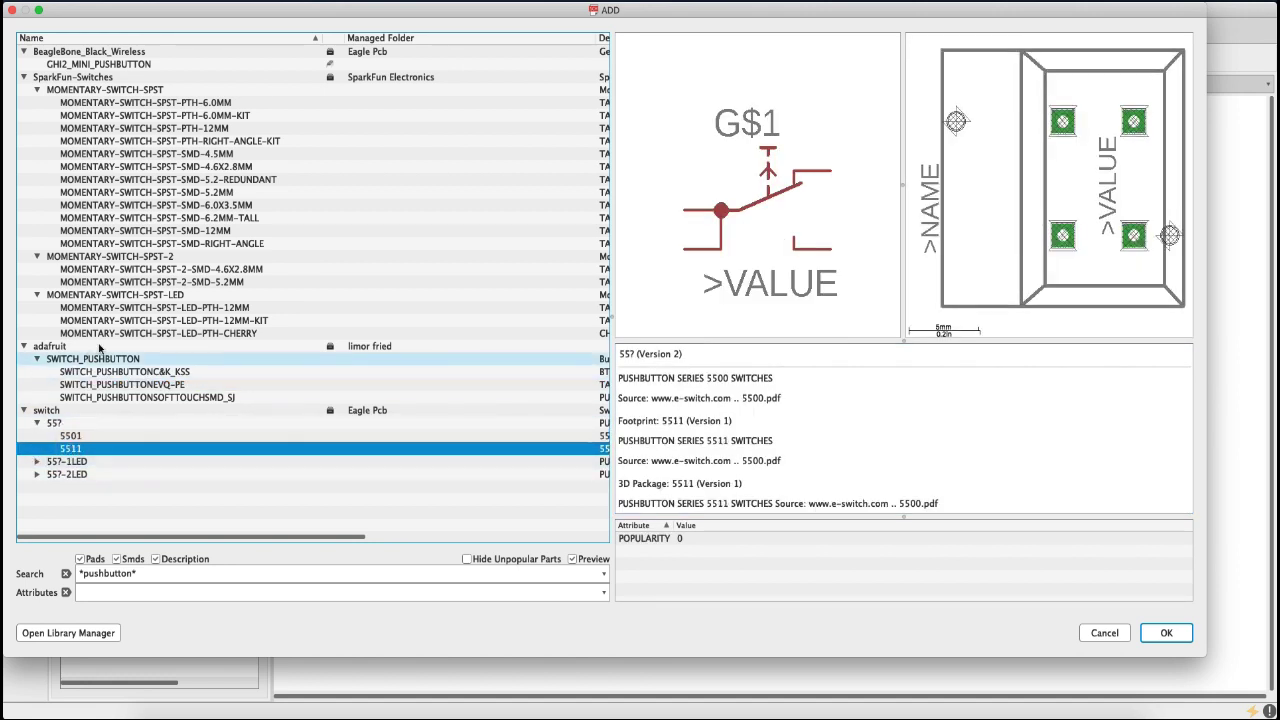
# - Compare the candidate pushbuttons again and choose SWITCH_PUSHBUTTONEVQ-PE from the adafruit library for placement
pyautogui.click(104, 386)
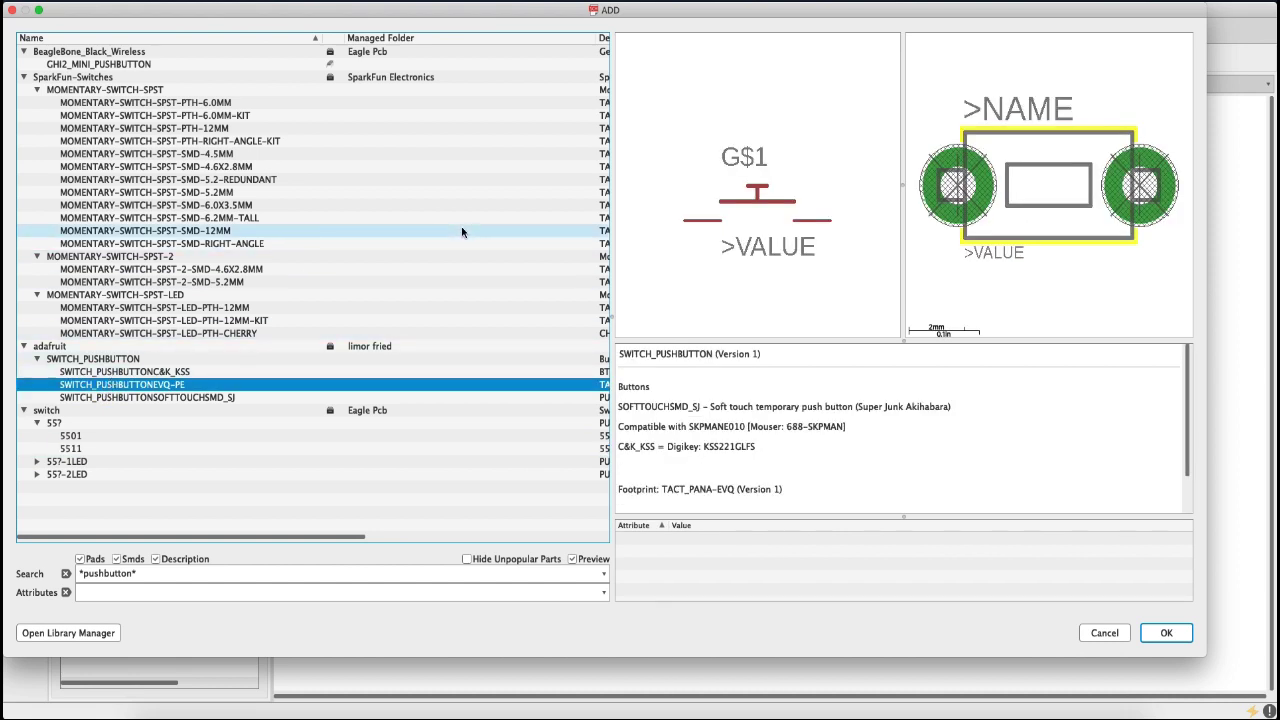
pyautogui.click(146, 103)
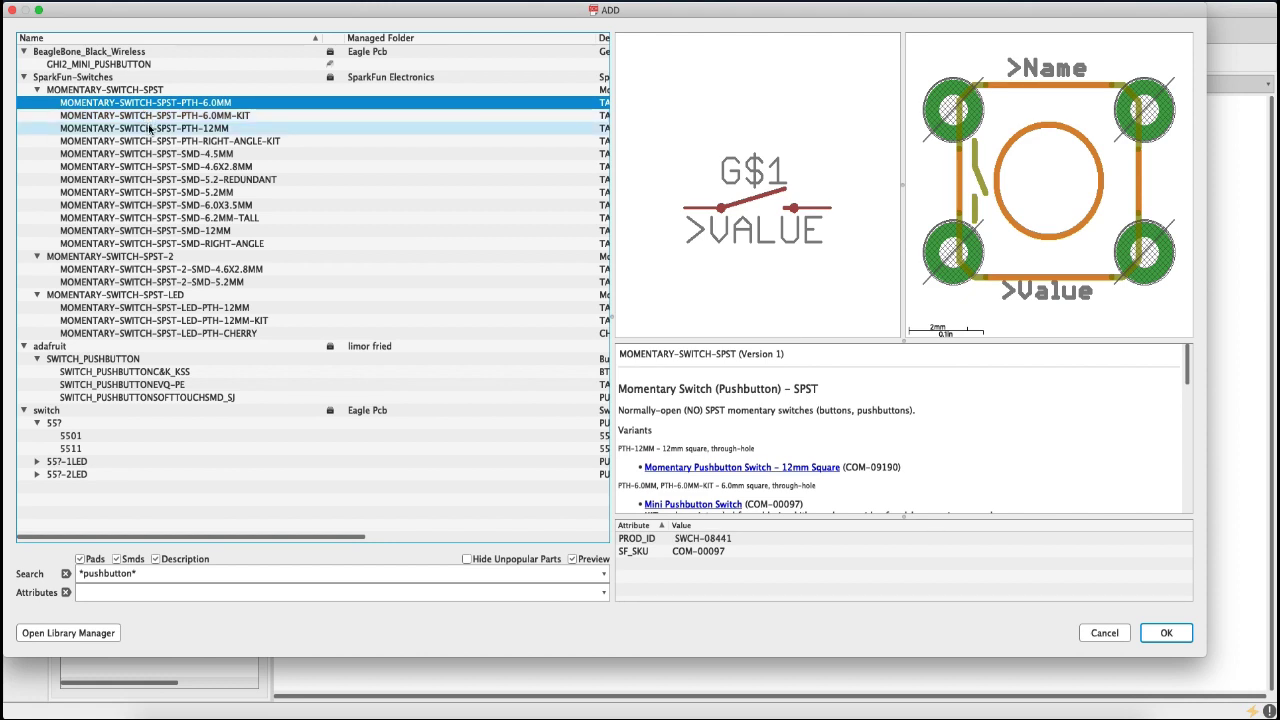
pyautogui.click(115, 371)
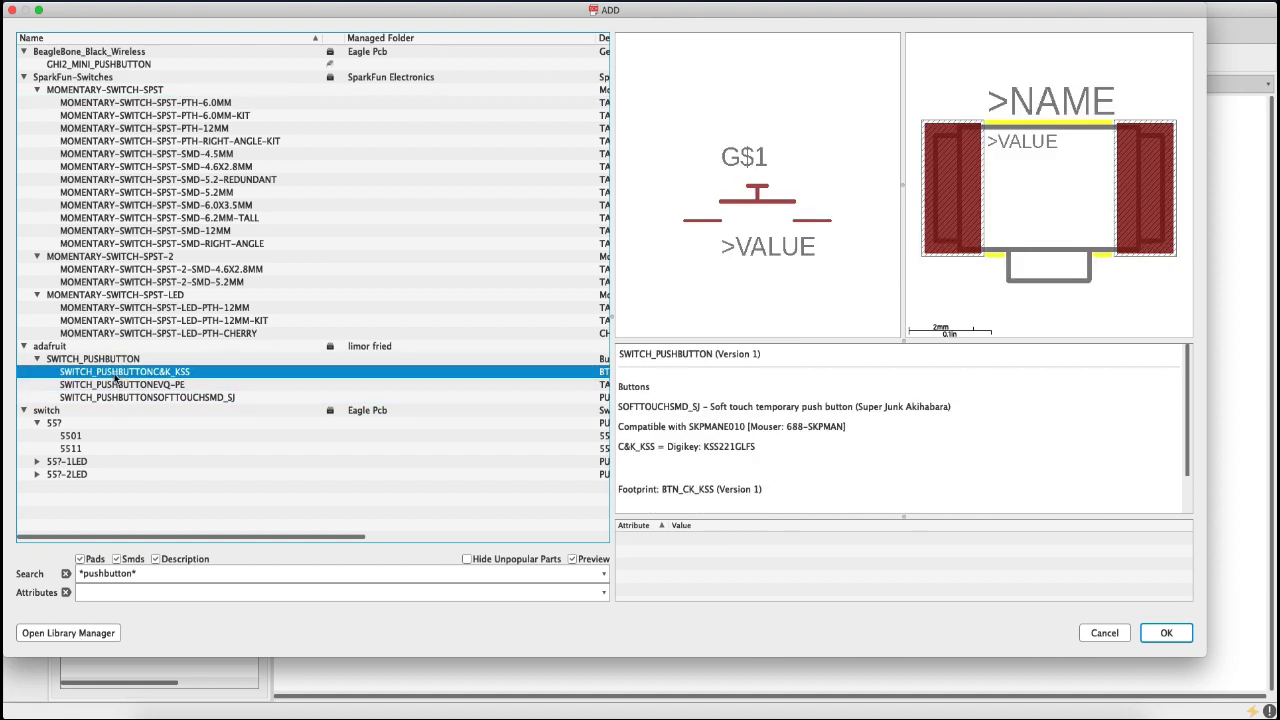
pyautogui.click(115, 384)
pyautogui.scroll(-2, 735, 470)
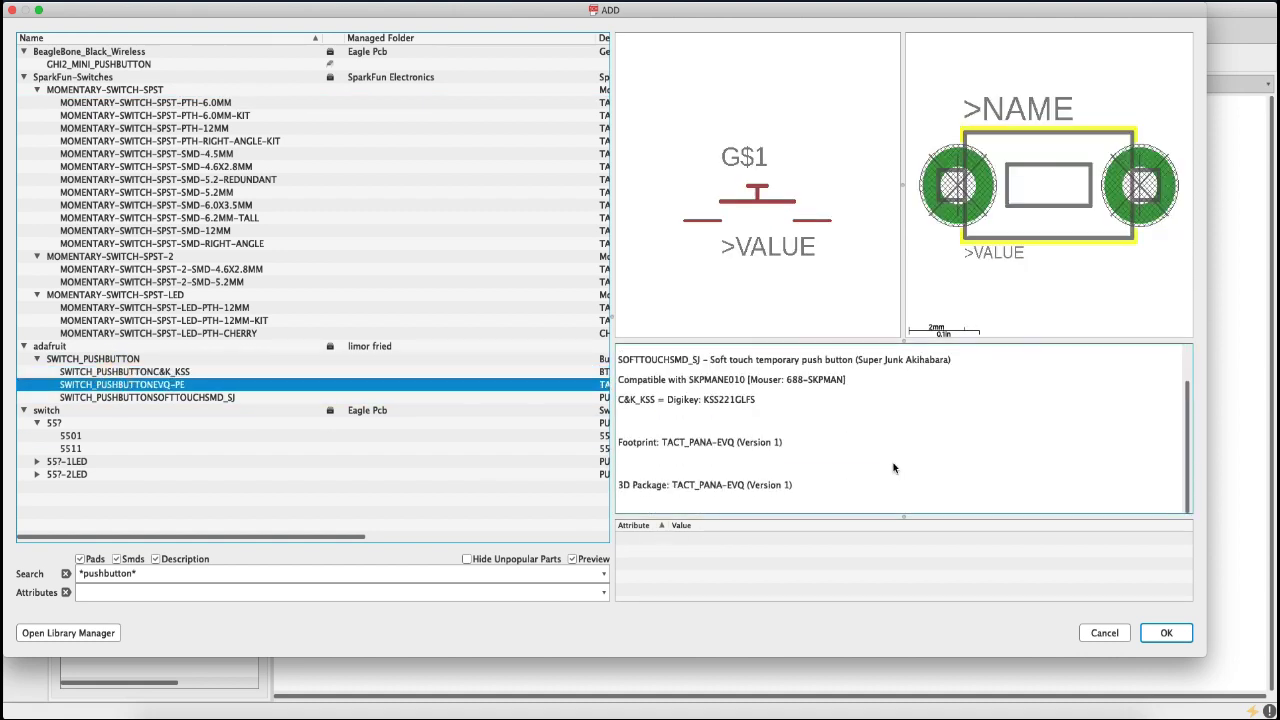
pyautogui.click(1170, 634)
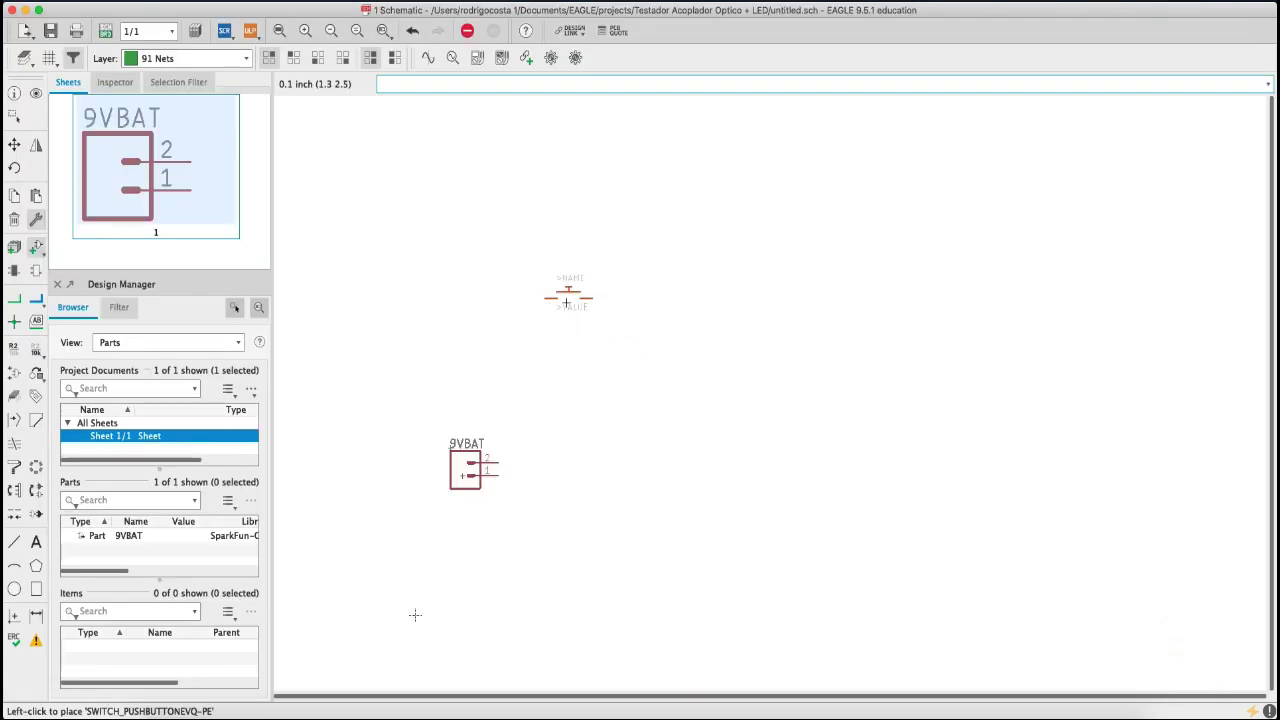
# - Rotate the pushbutton to a vertical orientation and place it above the 9VBAT connector at about (0.7, 2.1) inch
pyautogui.rightClick(460, 286)
pyautogui.rightClick(467, 286)
pyautogui.rightClick(468, 288)
pyautogui.rightClick(484, 313)
pyautogui.rightClick(486, 320)
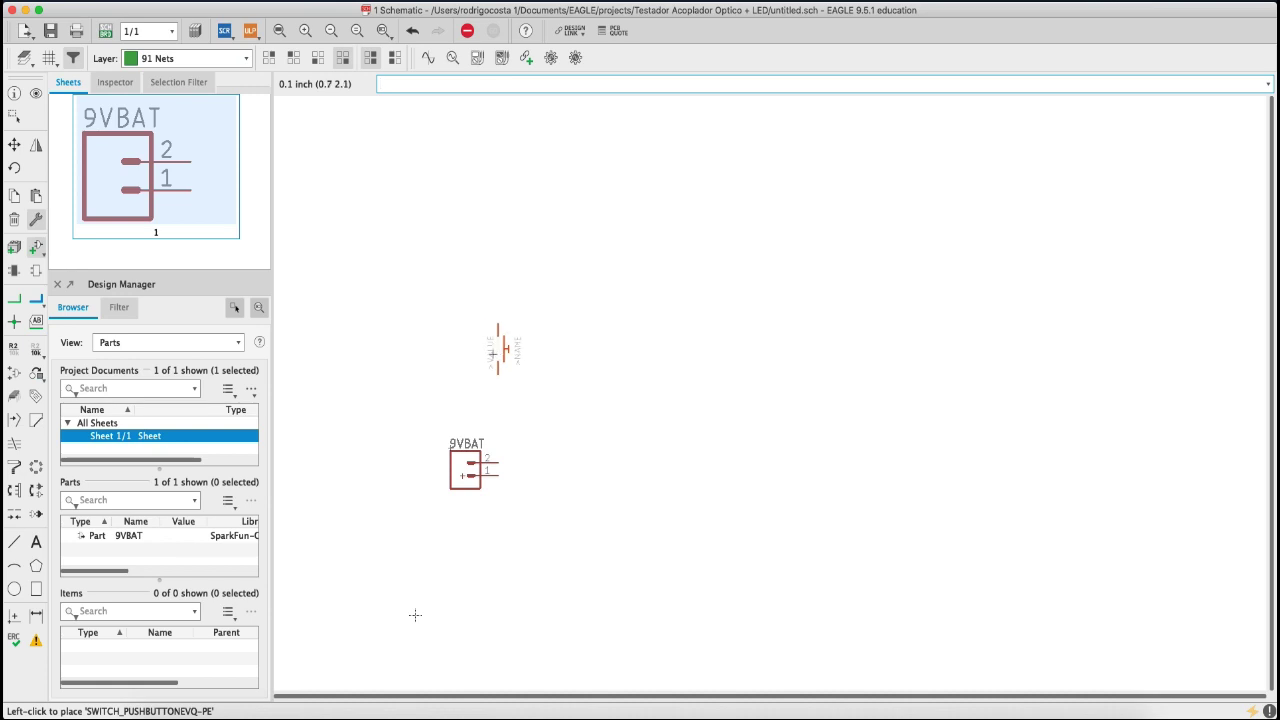
pyautogui.click(498, 354)
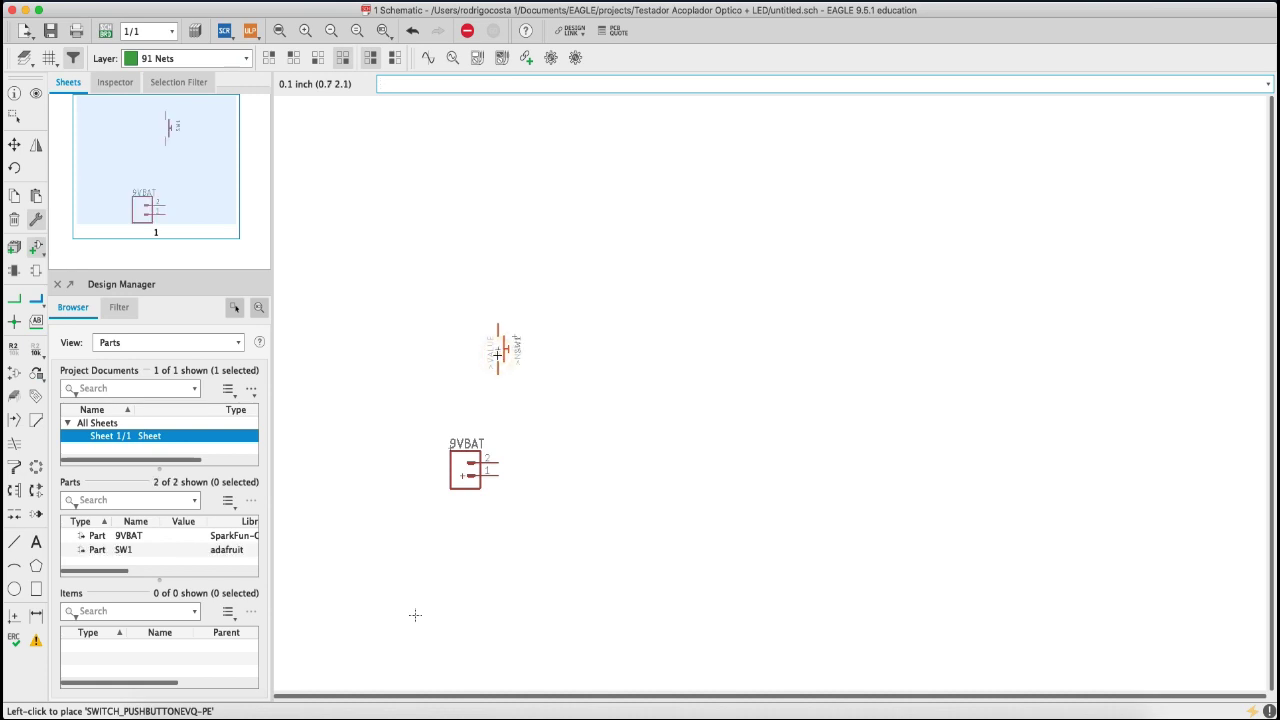
# - Undo the last pushbutton placement and return to the parts library
pyautogui.rightClick(497, 354)
pyautogui.press('super+z')
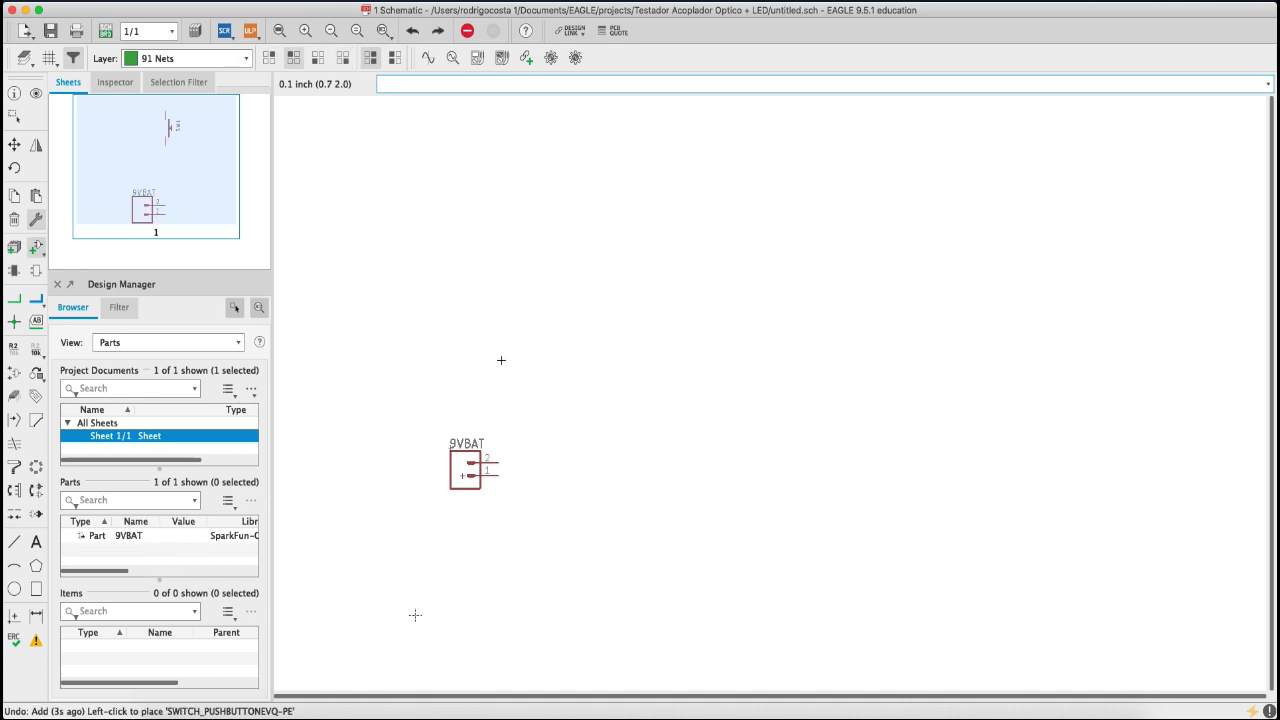
pyautogui.press('Escape')
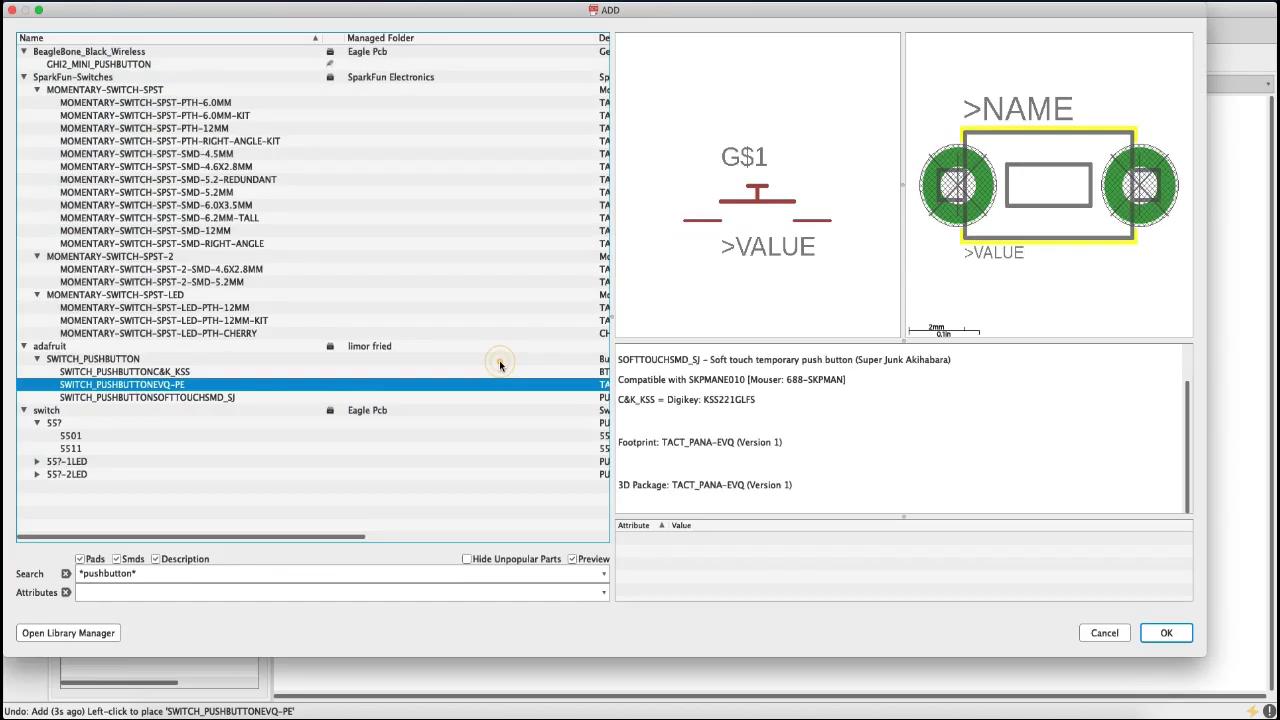
# - Choose SWITCH_PUSHBUTTONEVQ-PE again and place one pushbutton above the 9VBAT connector, ending the placement
pyautogui.scroll(2, 922, 364)
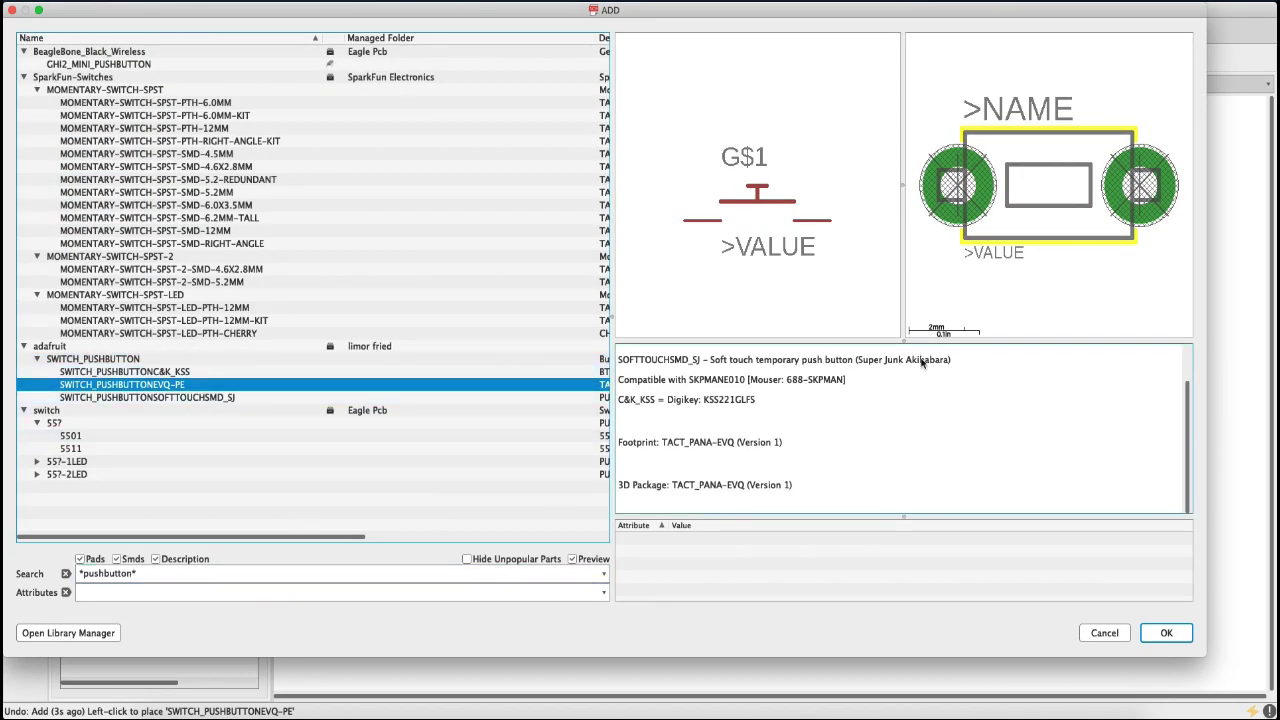
pyautogui.click(1166, 633)
pyautogui.click(492, 362)
pyautogui.press('Escape')
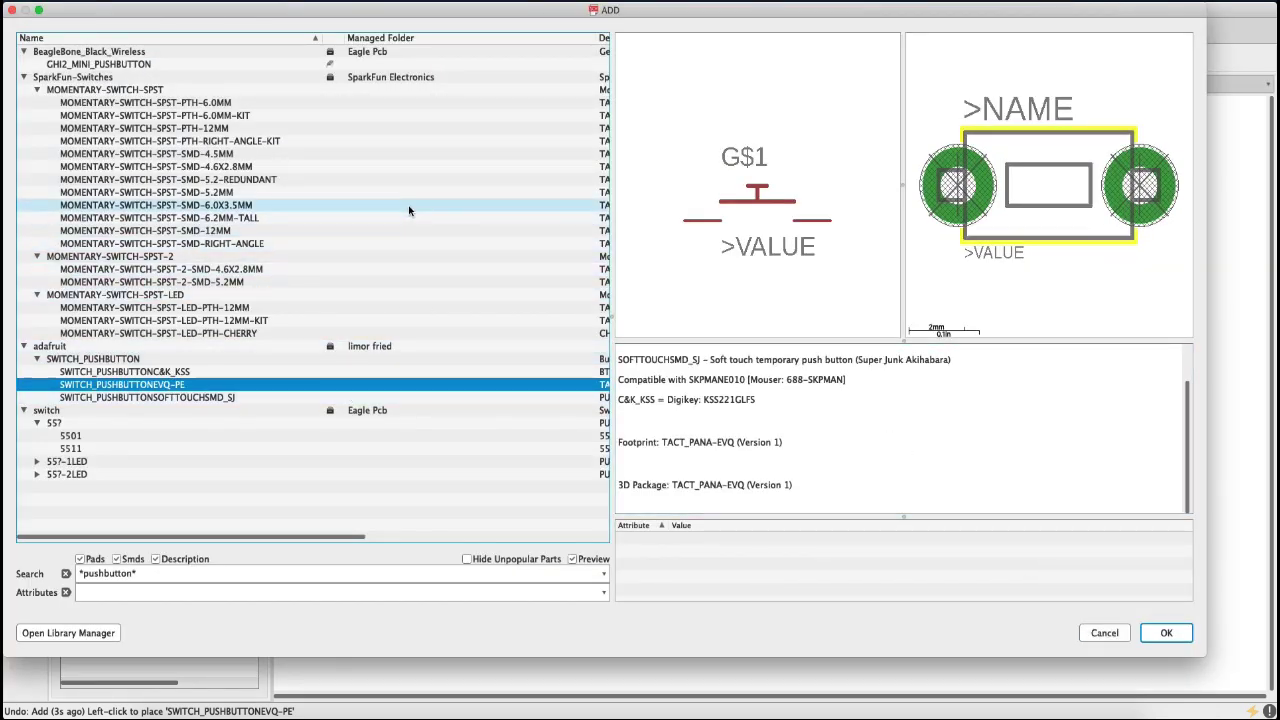
# - Search the parts library for *resistor*
pyautogui.click(120, 573)
pyautogui.doubleClick(120, 573)
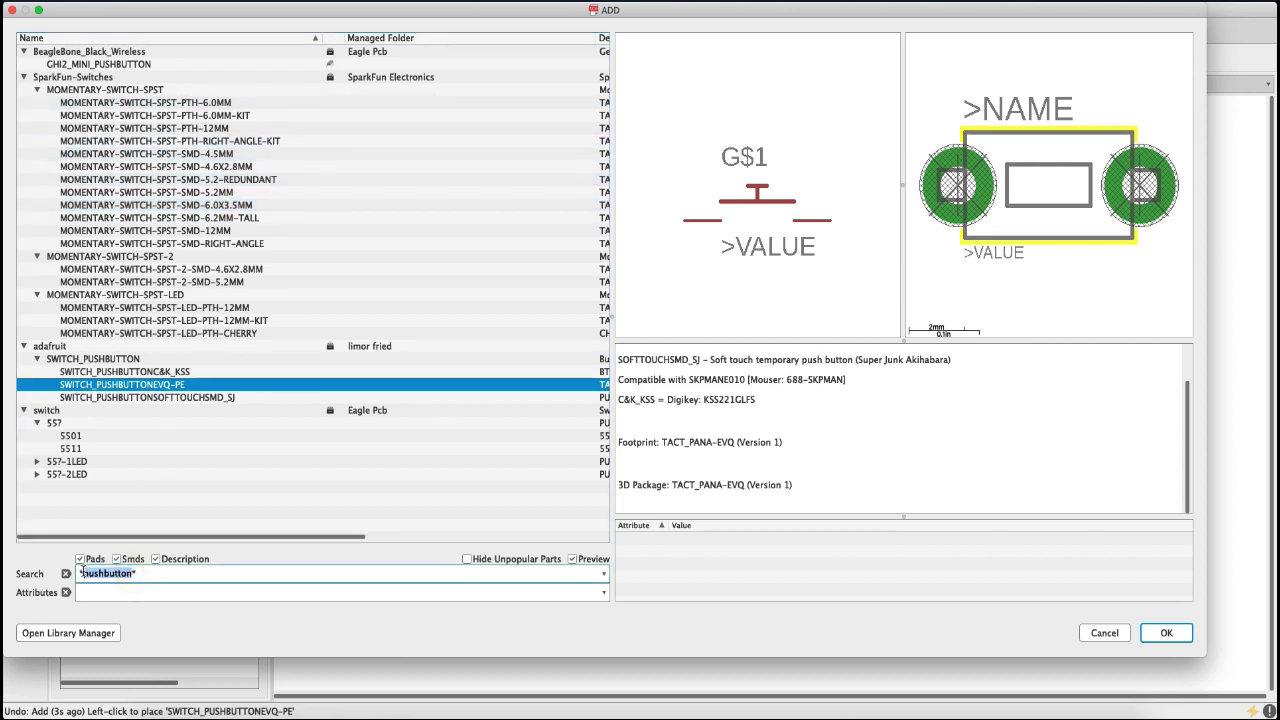
pyautogui.write('resistor*')
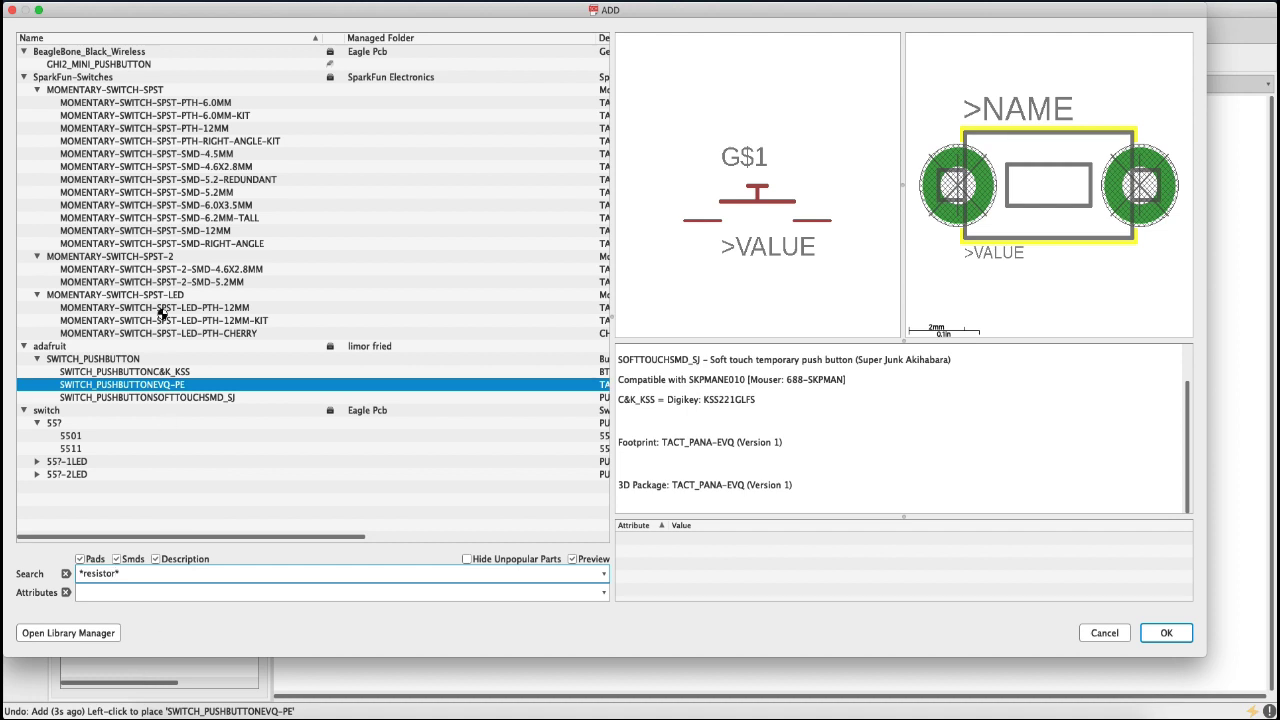
pyautogui.press('Return')
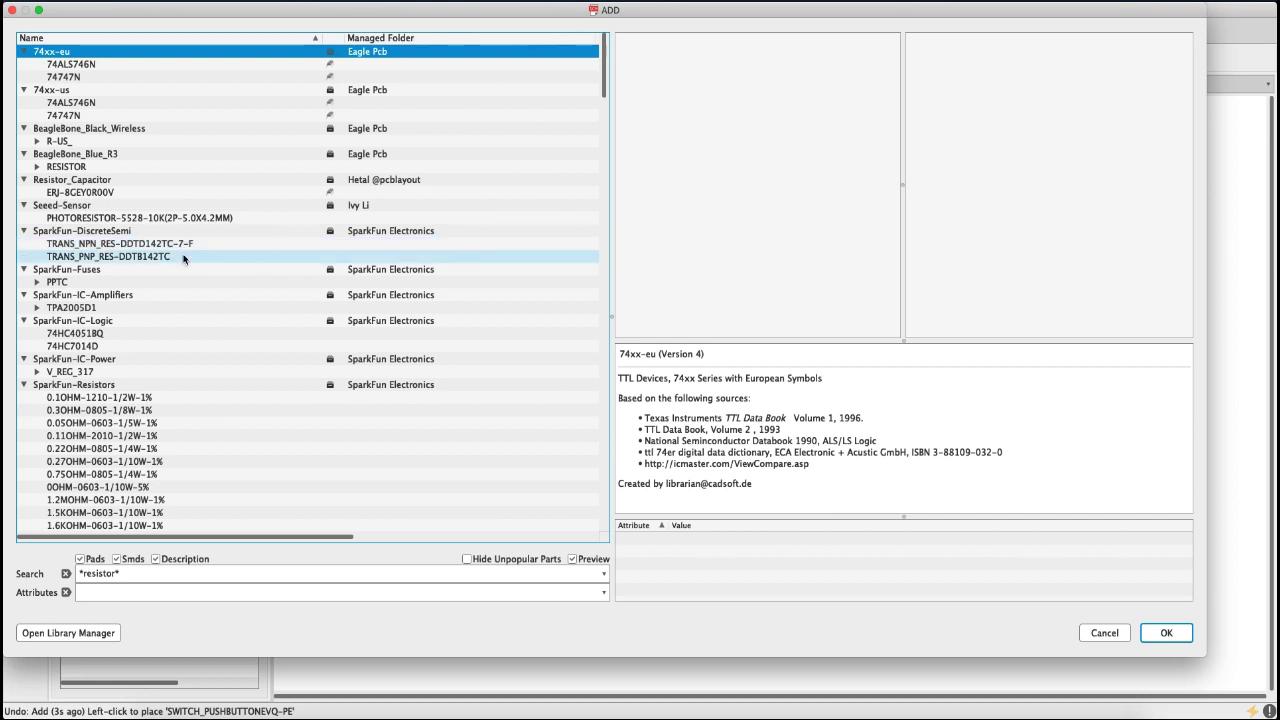
# - Choose 1KOHM-HORIZ-1/4W-1% from the 1KOHM group of the SparkFun-Resistors library for placement
pyautogui.scroll(-5, 194, 418)
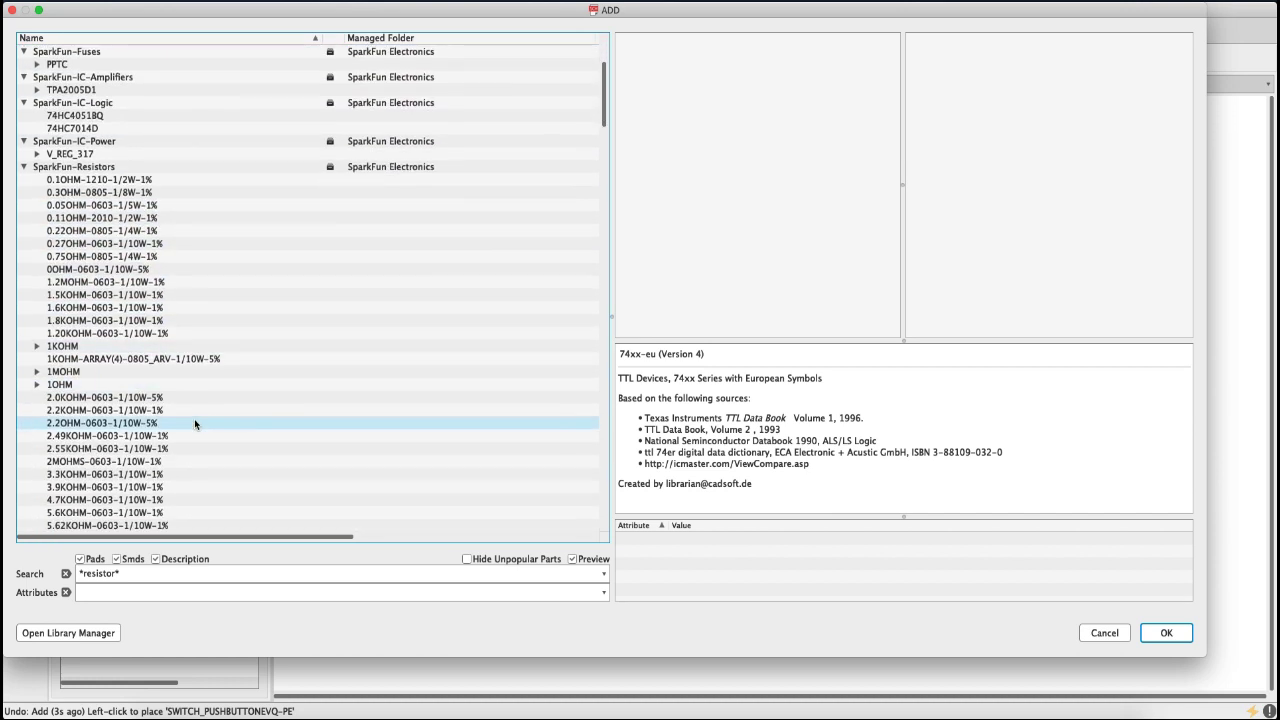
pyautogui.scroll(-1, 195, 424)
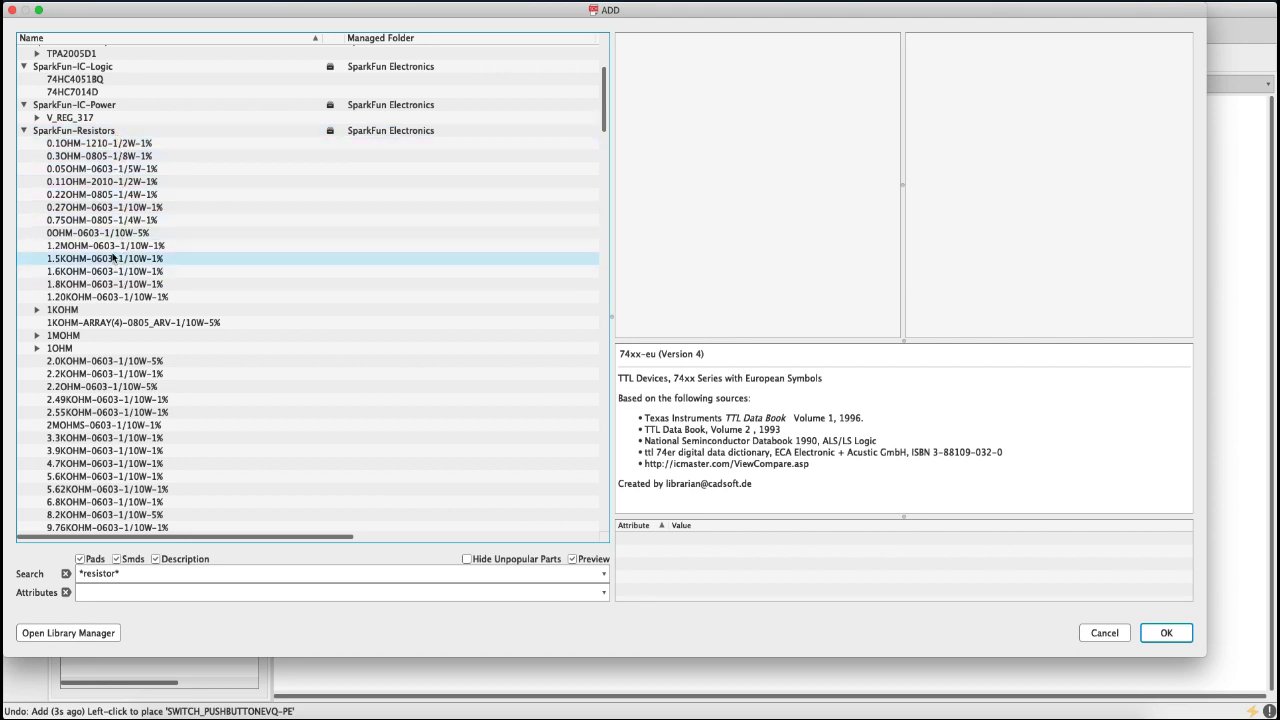
pyautogui.click(37, 310)
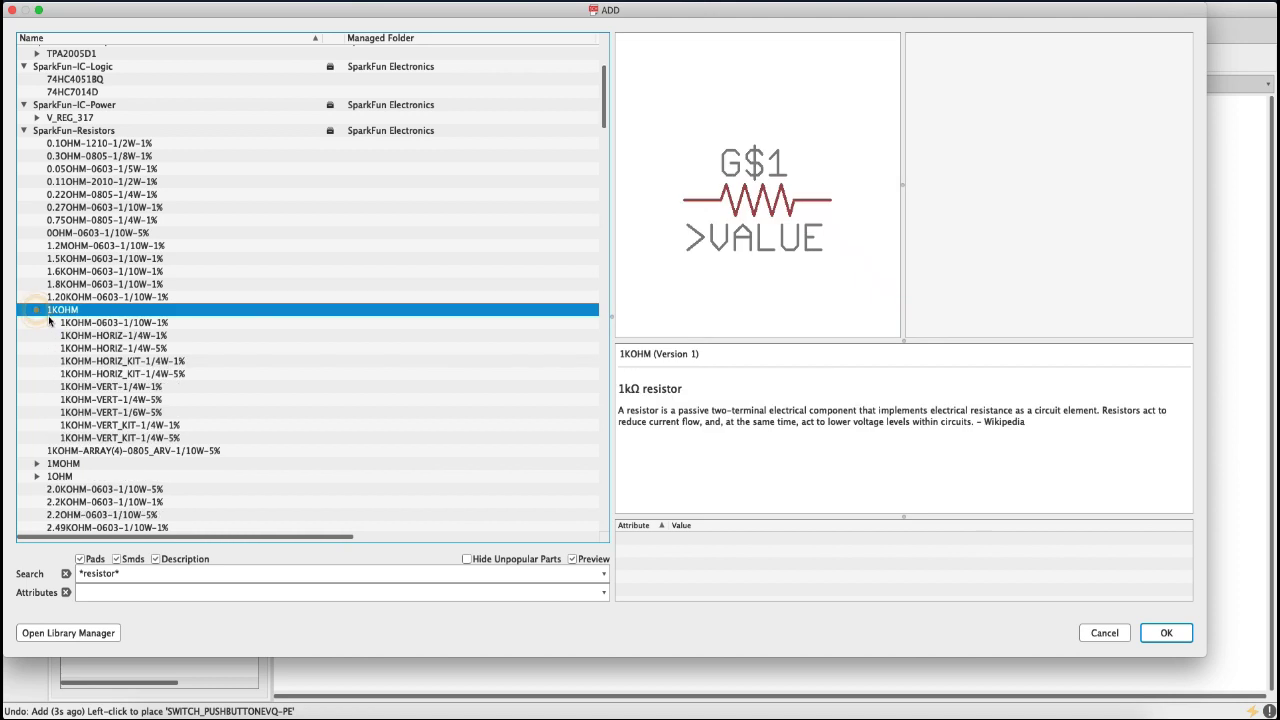
pyautogui.click(97, 336)
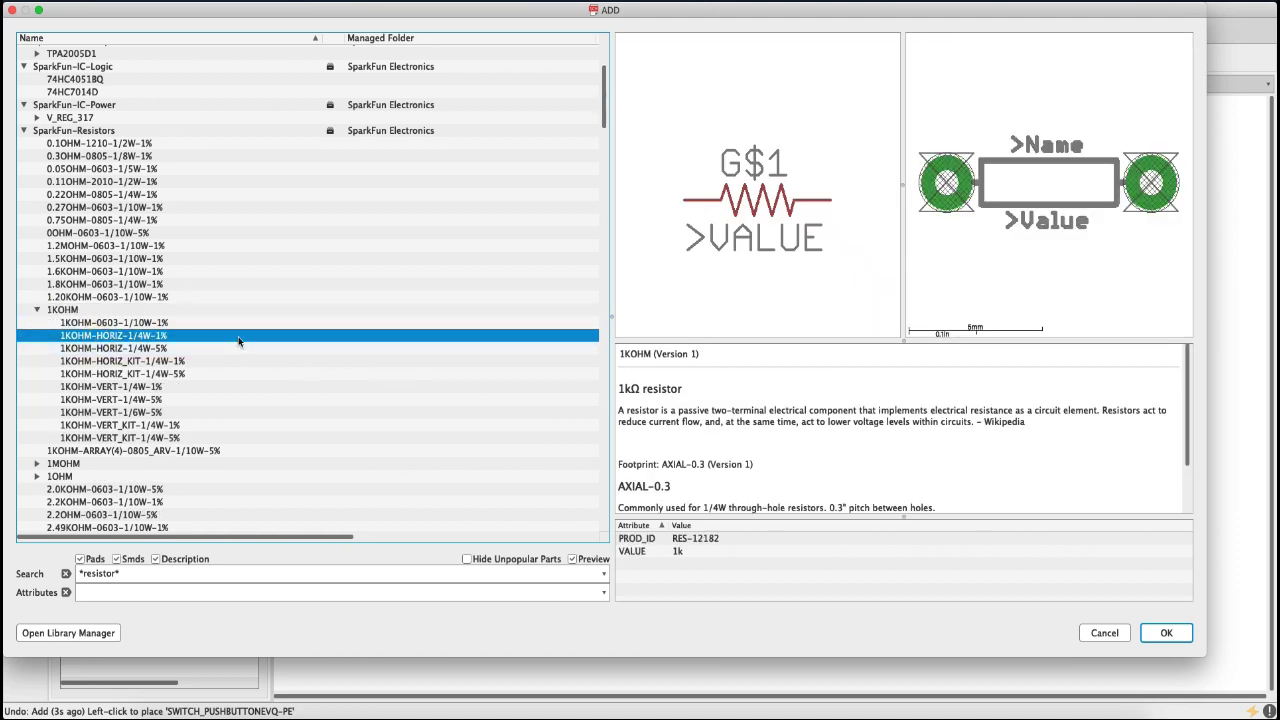
pyautogui.click(1180, 634)
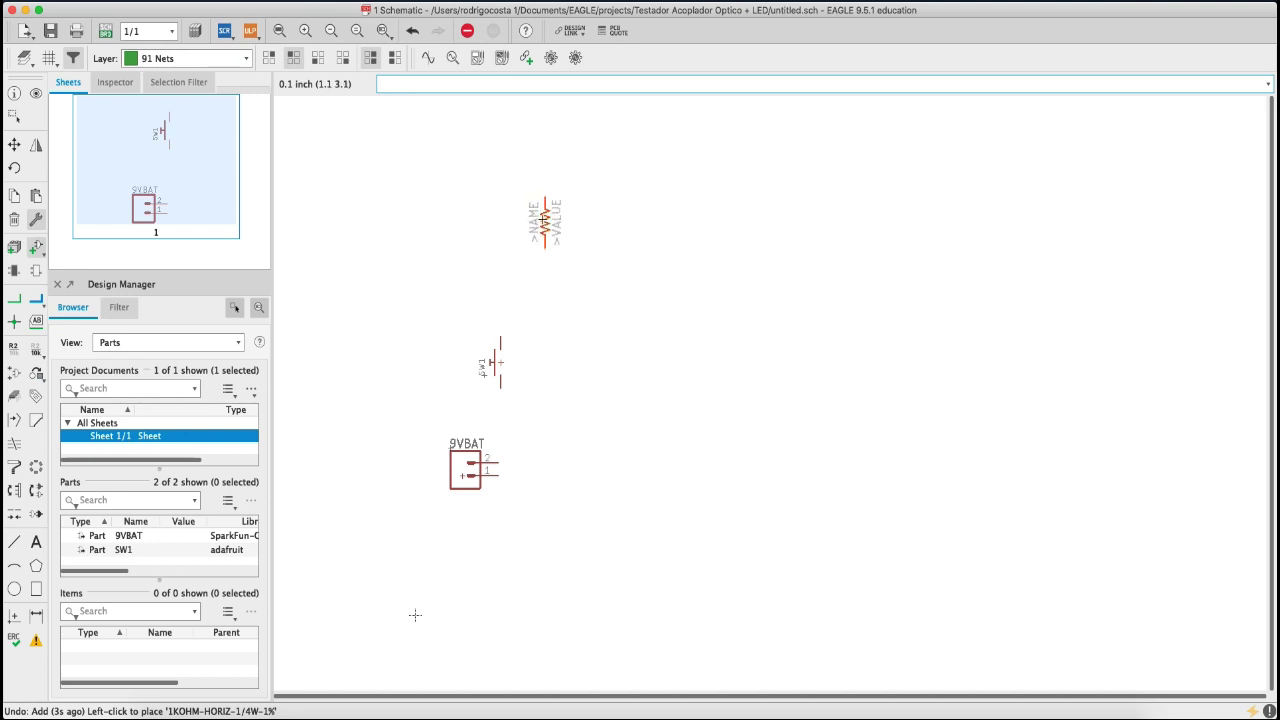
# - Rotate the resistor to 270 degrees, place it beside pushbutton SW1 at about (1.2, 2.0) inch, and return to the parts library
pyautogui.rightClick(543, 219)
pyautogui.rightClick(551, 220)
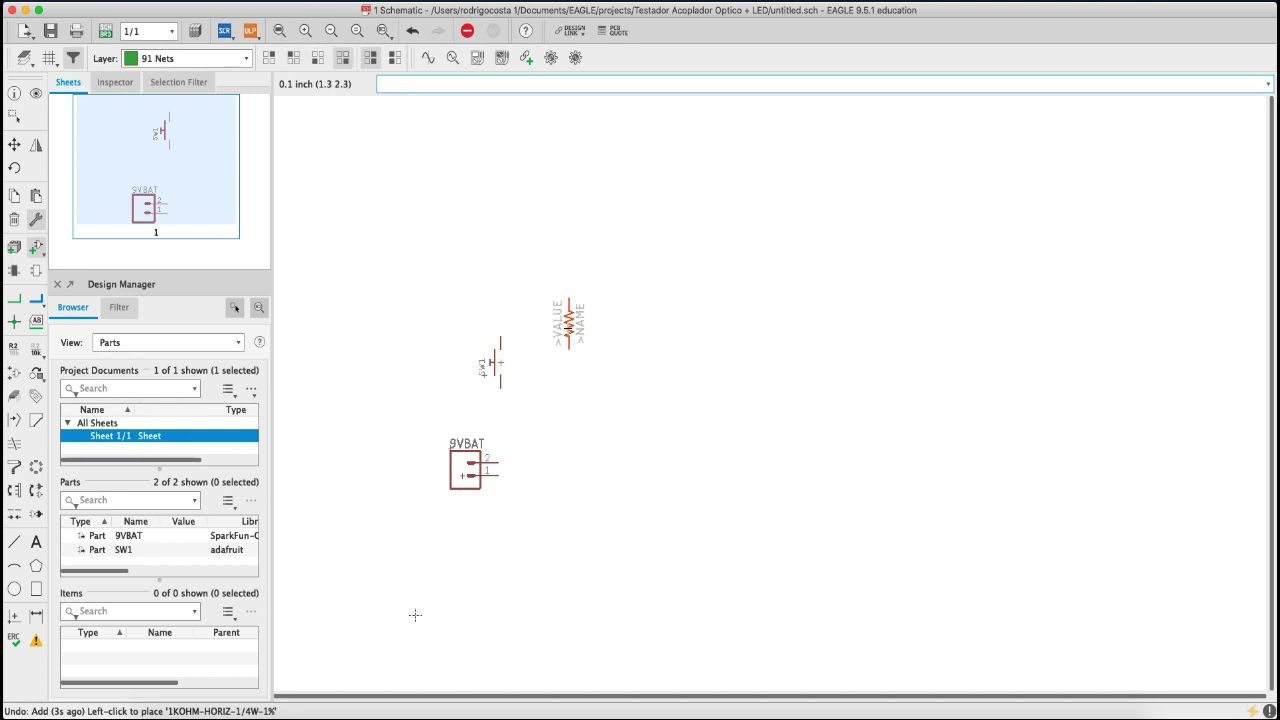
pyautogui.rightClick(567, 337)
pyautogui.rightClick(567, 337)
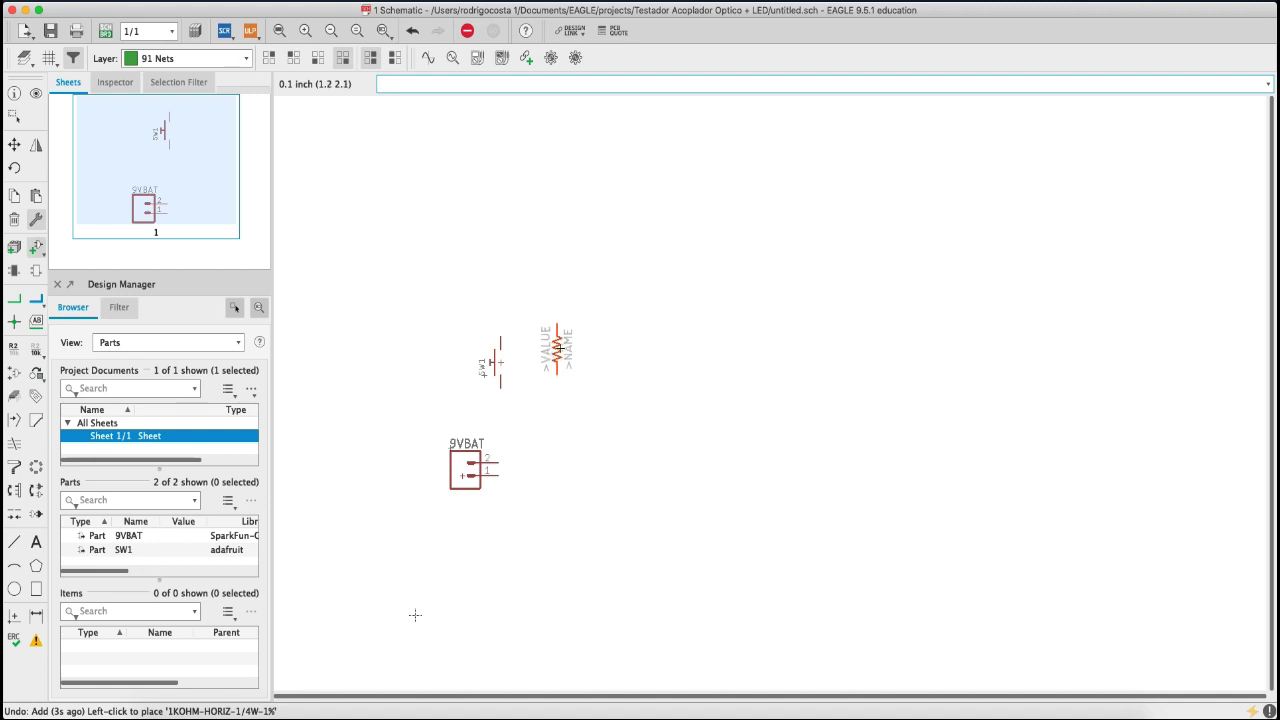
pyautogui.rightClick(566, 348)
pyautogui.rightClick(566, 348)
pyautogui.rightClick(557, 360)
pyautogui.rightClick(557, 360)
pyautogui.click(557, 360)
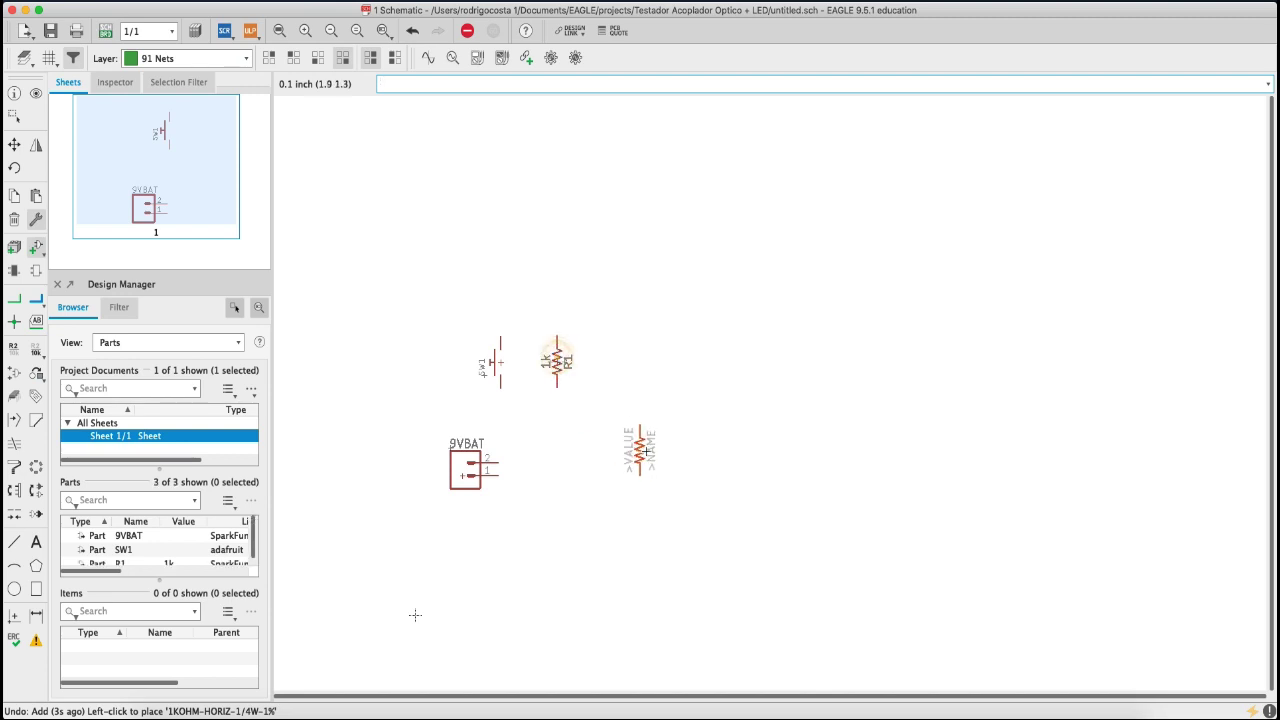
pyautogui.press('Escape')
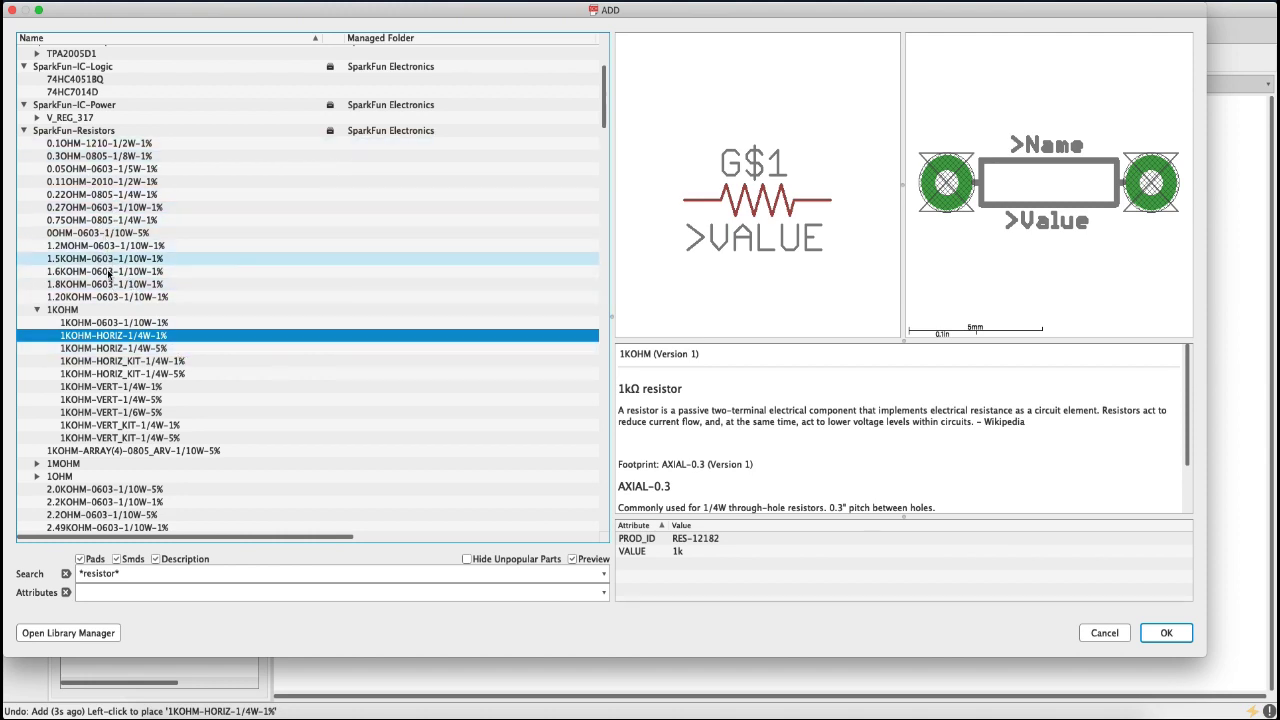
# - Place two more 1KOHM-HORIZ-1/4W-1% resistors at about (1.7, 2.7) and (3.9, 2.0) inch, then finish adding parts
pyautogui.scroll(-10, 137, 484)
pyautogui.scroll(6, 137, 484)
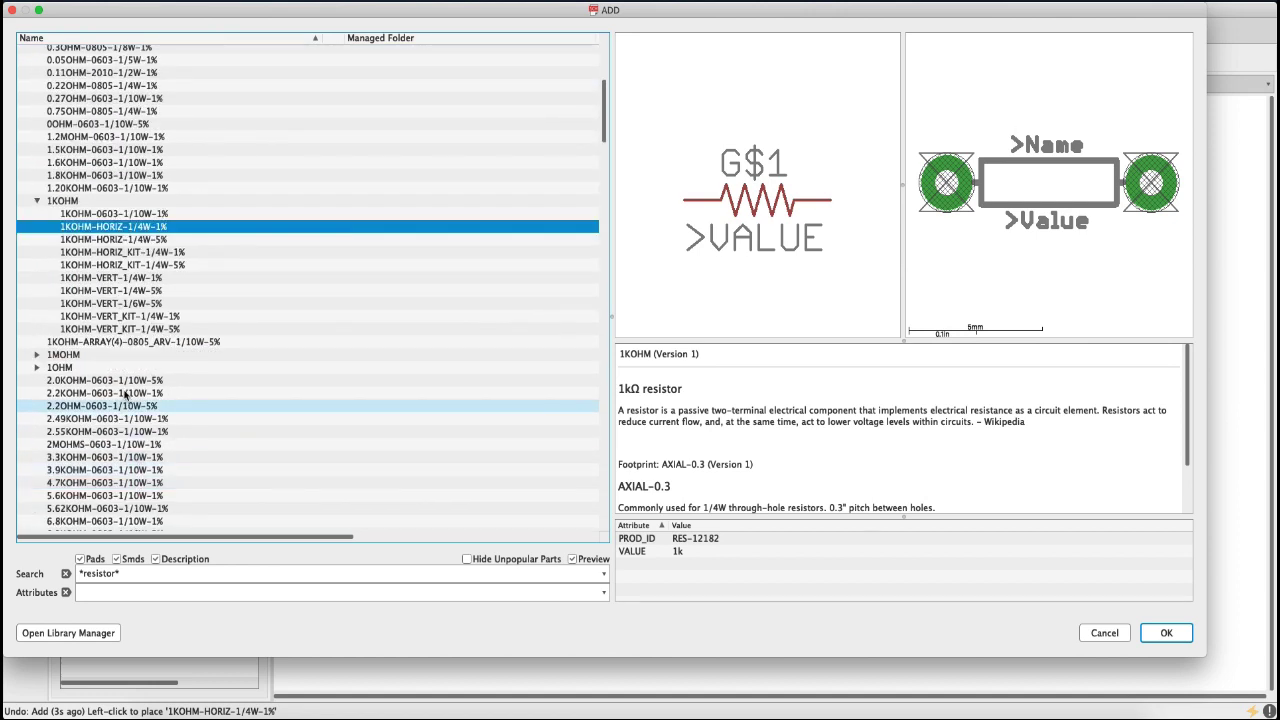
pyautogui.scroll(3, 100, 164)
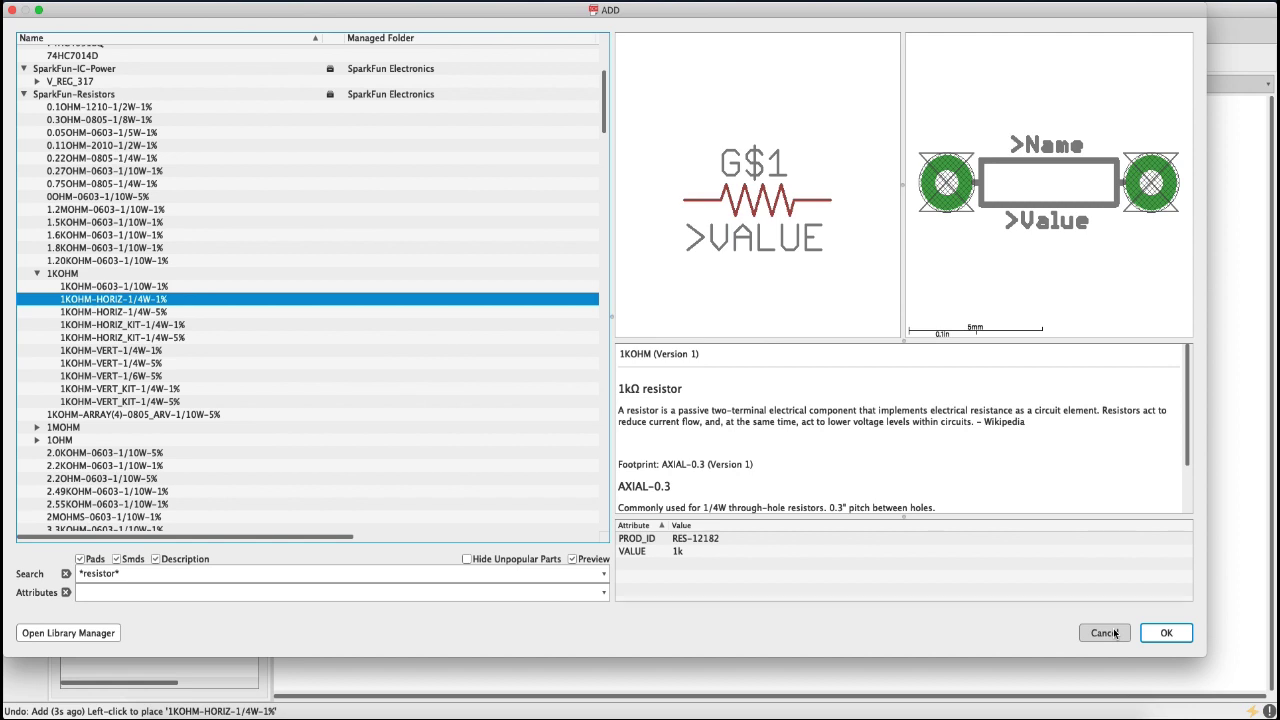
pyautogui.click(1162, 632)
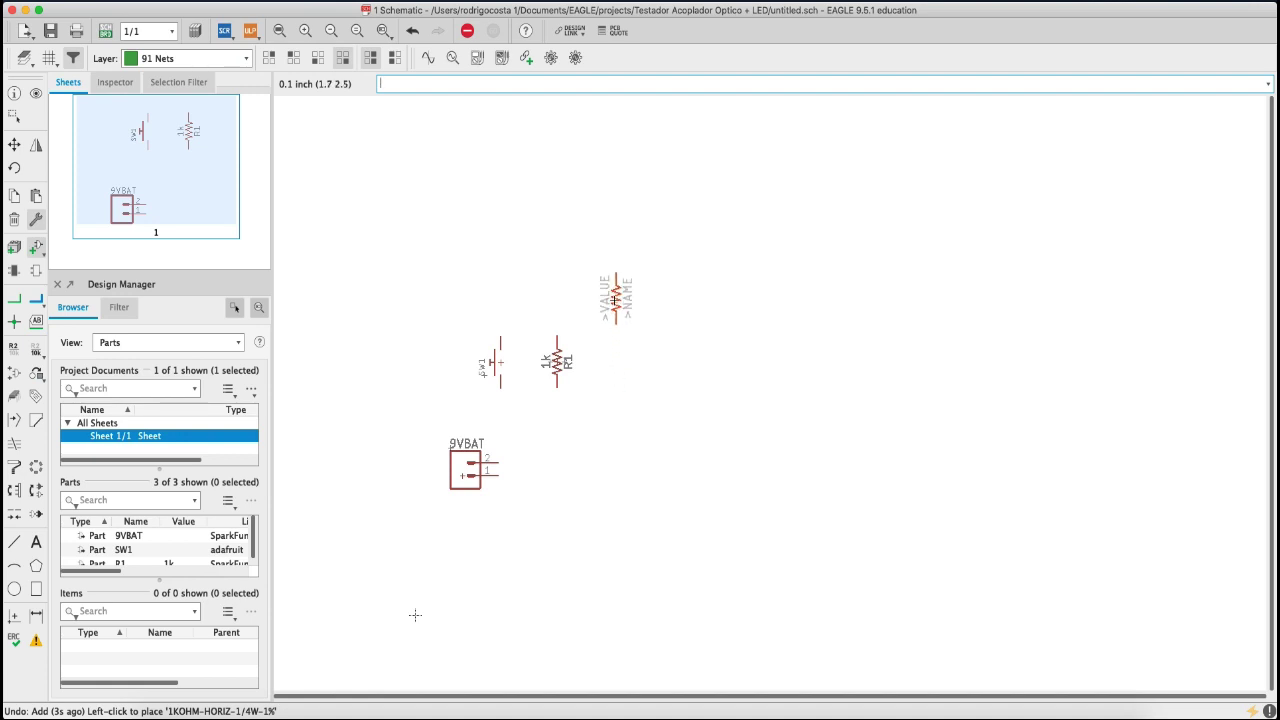
pyautogui.click(626, 272)
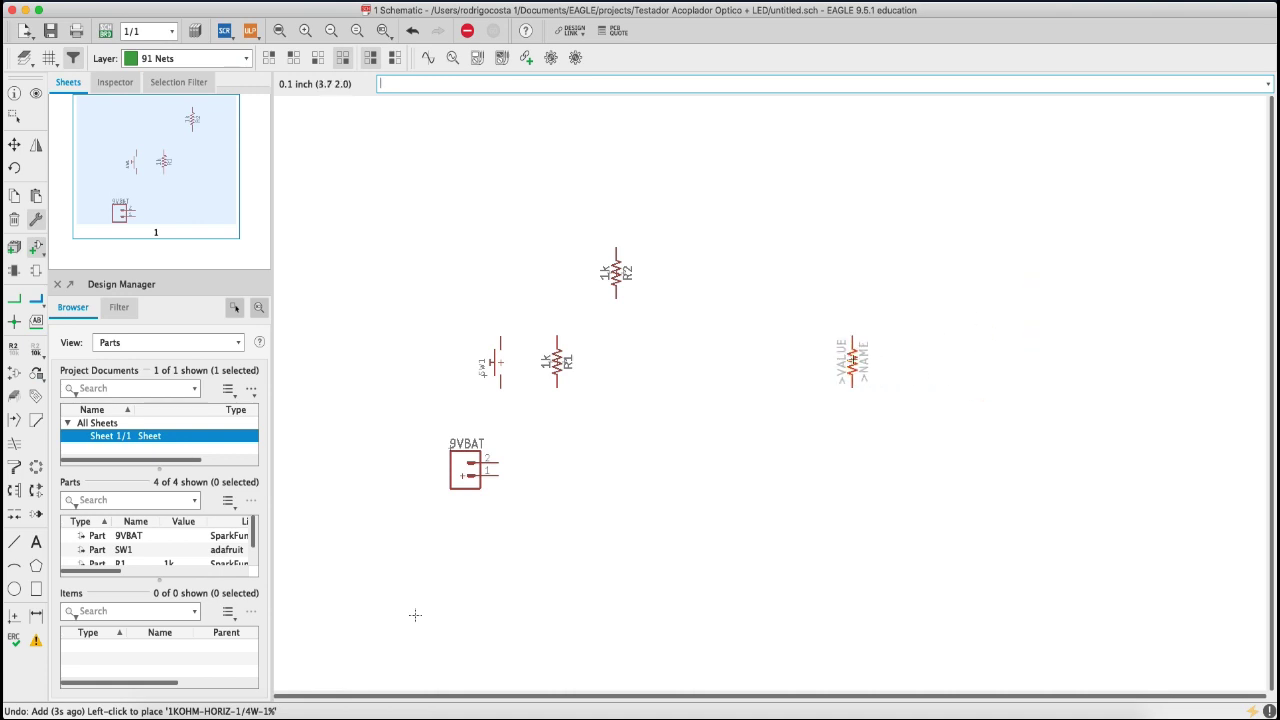
pyautogui.click(872, 360)
pyautogui.press('Escape')
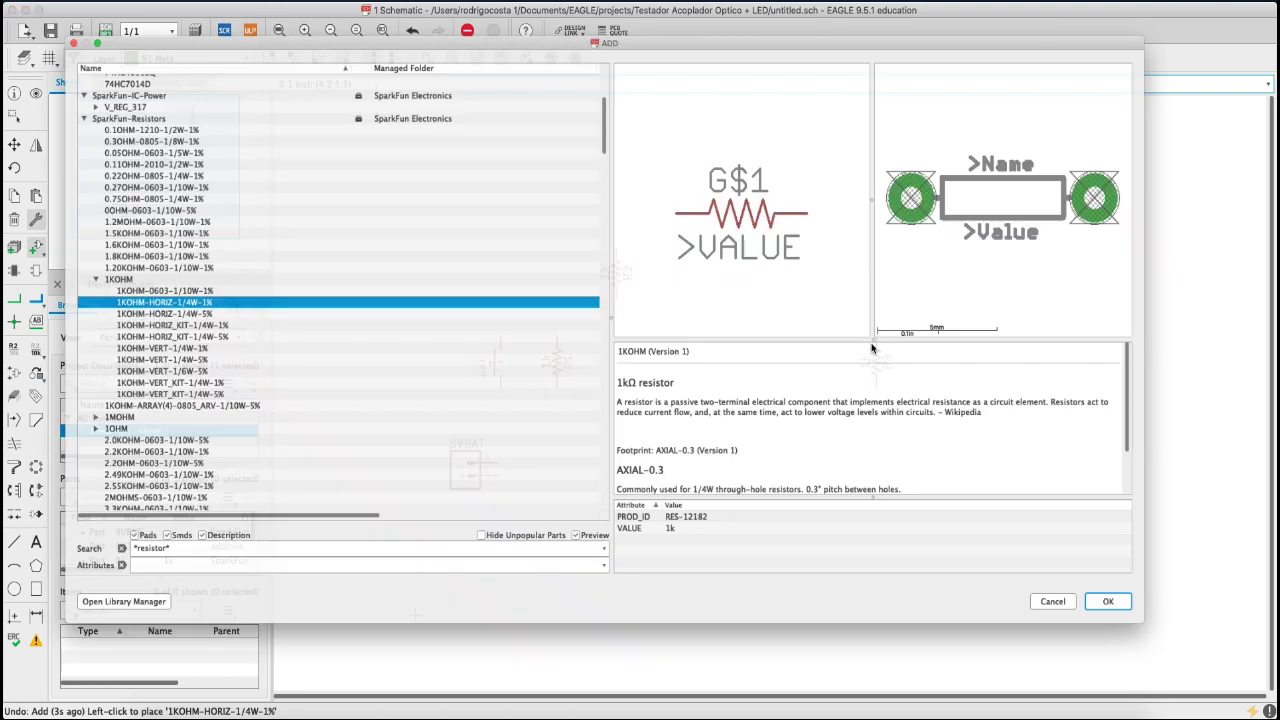
pyautogui.press('Escape')
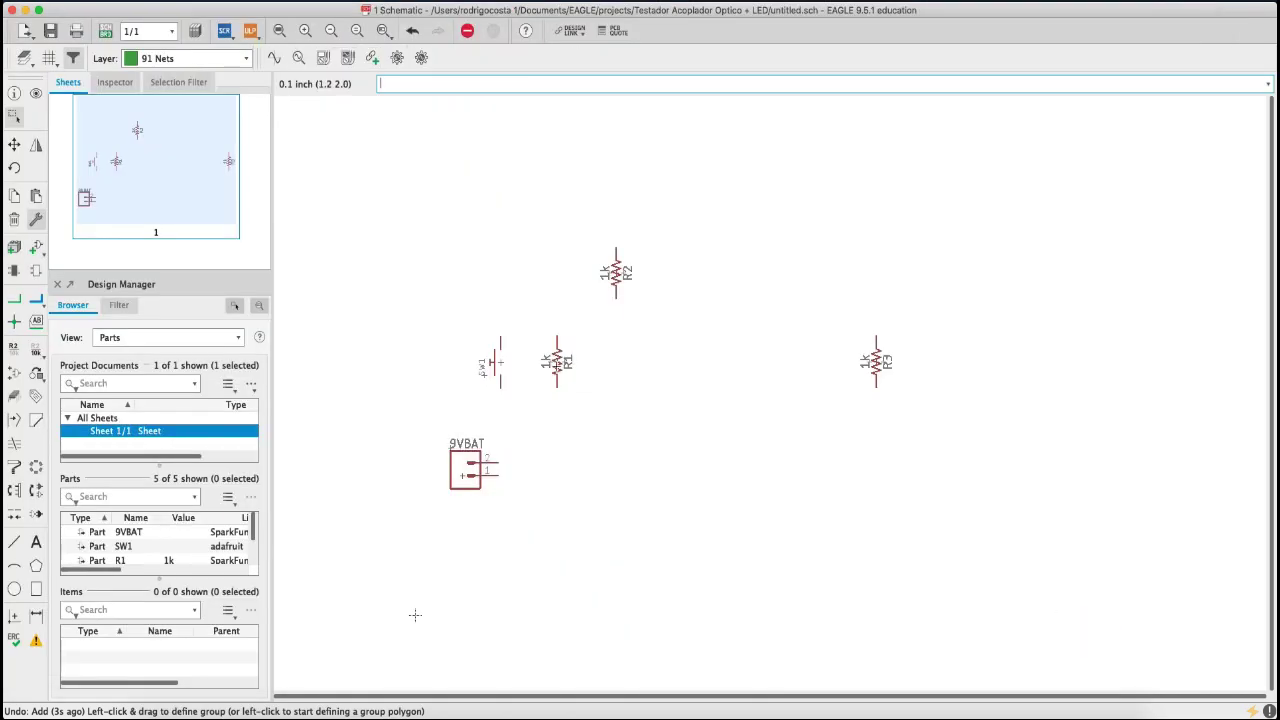
# - Try to edit the value of resistor R1 in its part properties, closing them without changes
pyautogui.rightClick(557, 362)
pyautogui.click(620, 492)
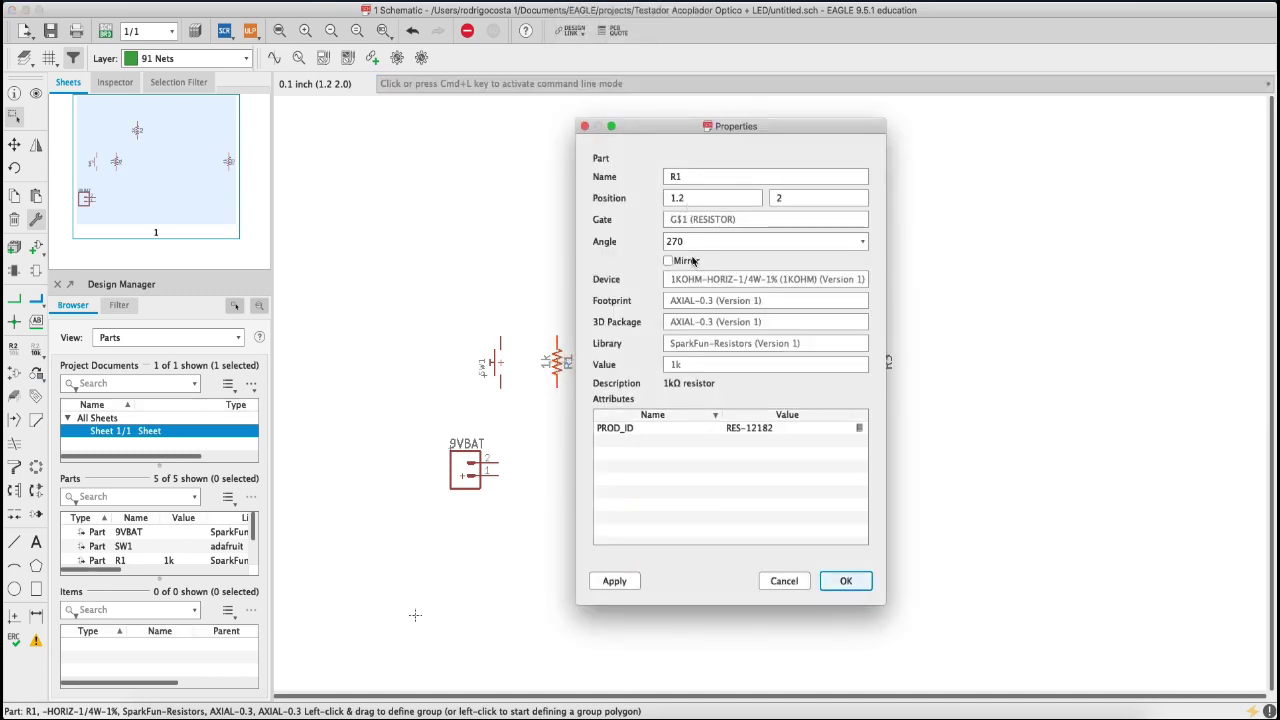
pyautogui.click(687, 366)
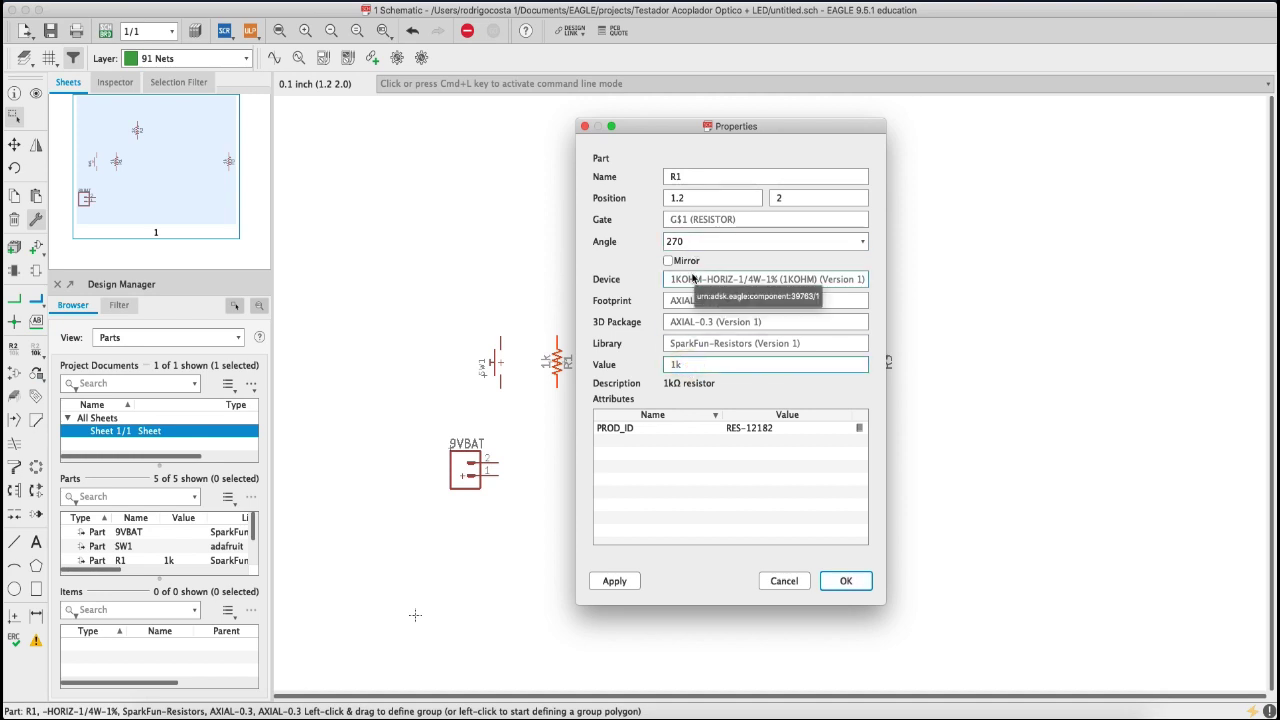
pyautogui.click(776, 583)
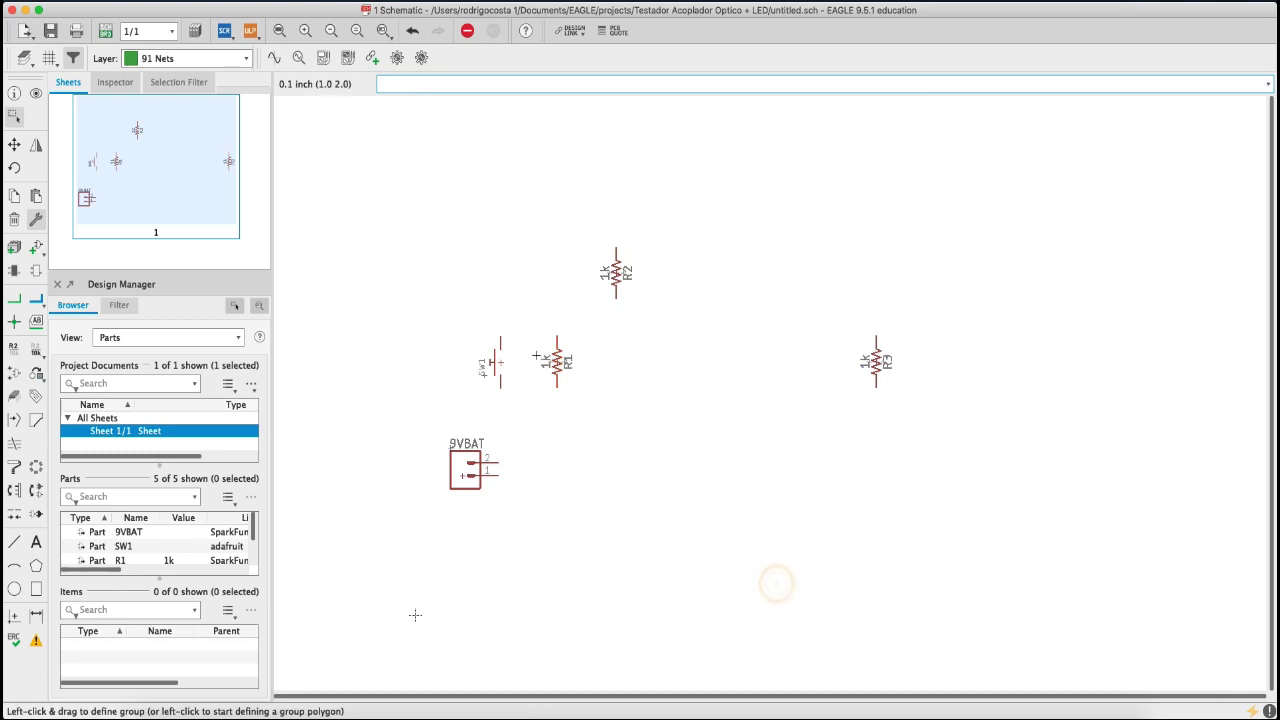
# - Set the value of resistor R1 to 470R, accepting the override of its fixed value
pyautogui.rightClick(558, 366)
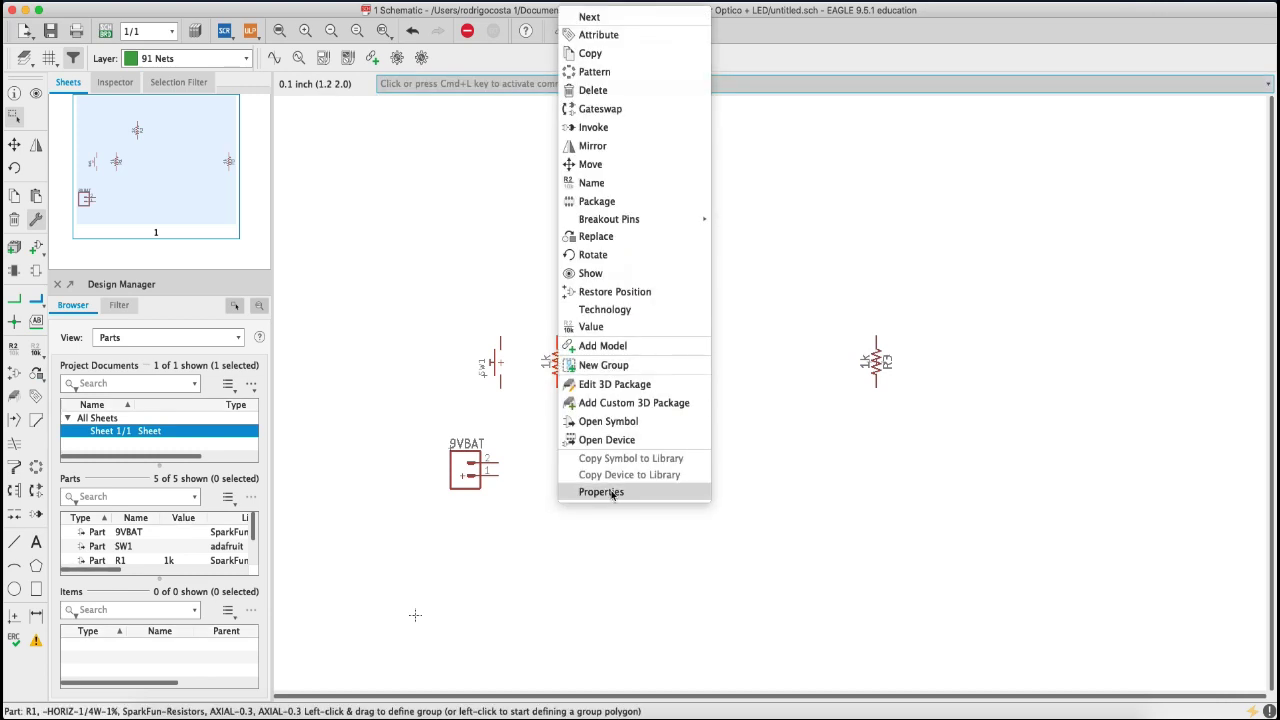
pyautogui.click(592, 327)
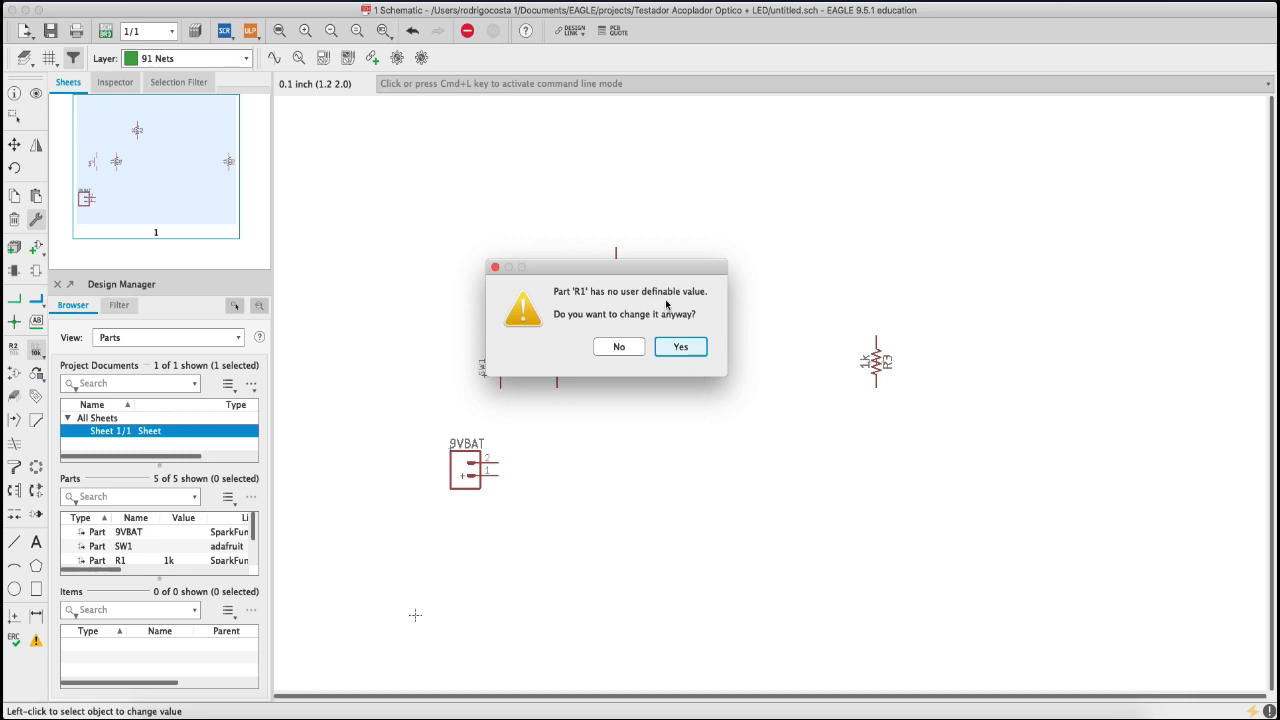
pyautogui.click(684, 347)
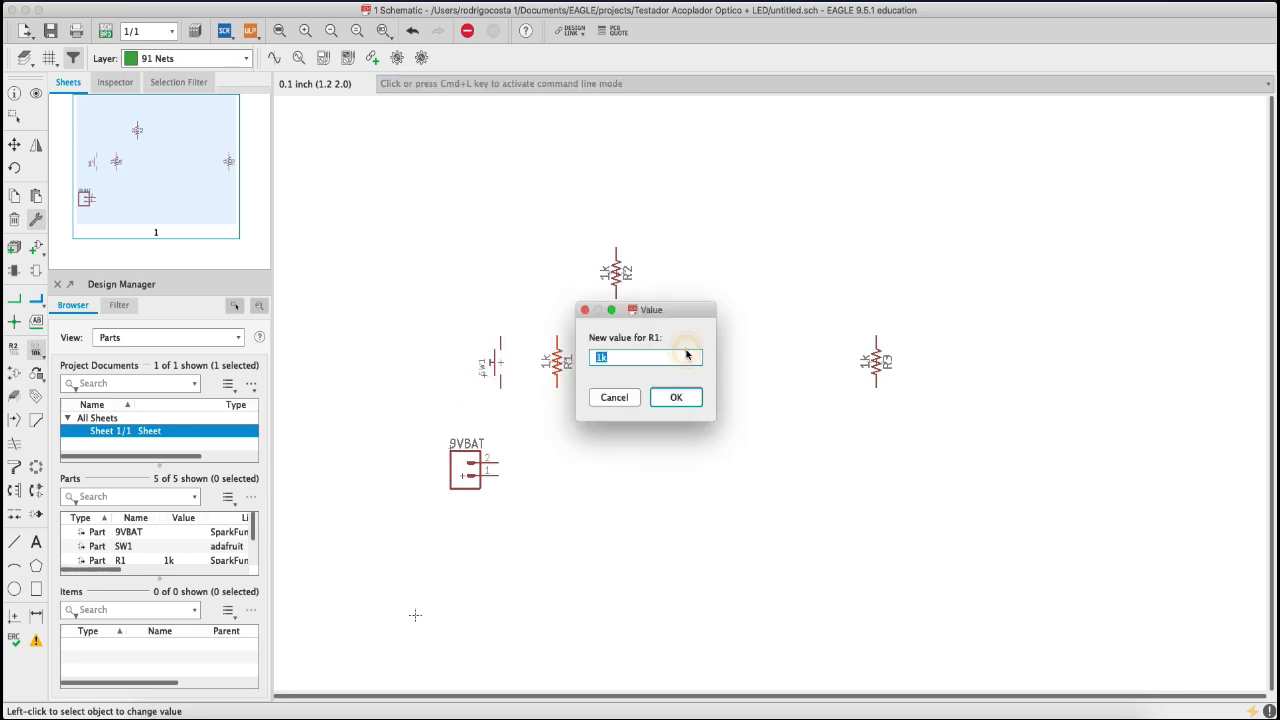
pyautogui.click(612, 358)
pyautogui.click(617, 358)
pyautogui.doubleClick(617, 358)
pyautogui.write('470R')
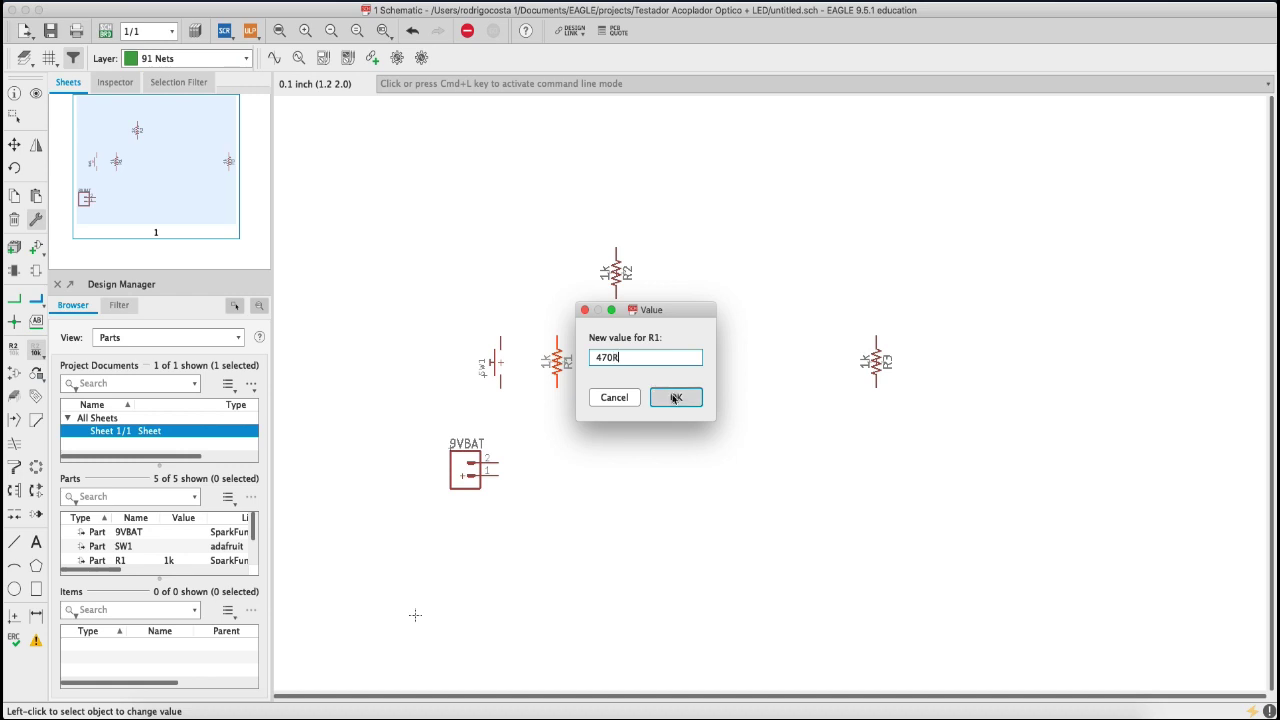
pyautogui.click(675, 397)
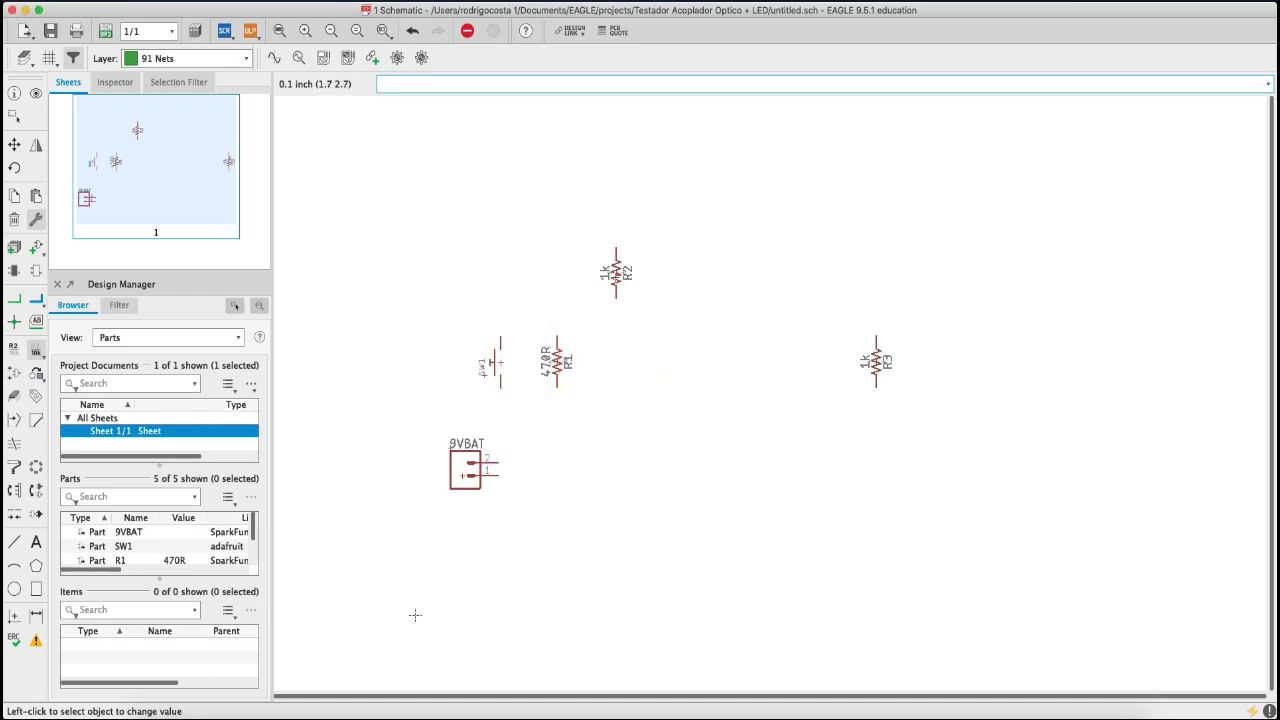
# - Set the value of resistor R3 to 100R, accepting the override of its fixed value
pyautogui.click(874, 372)
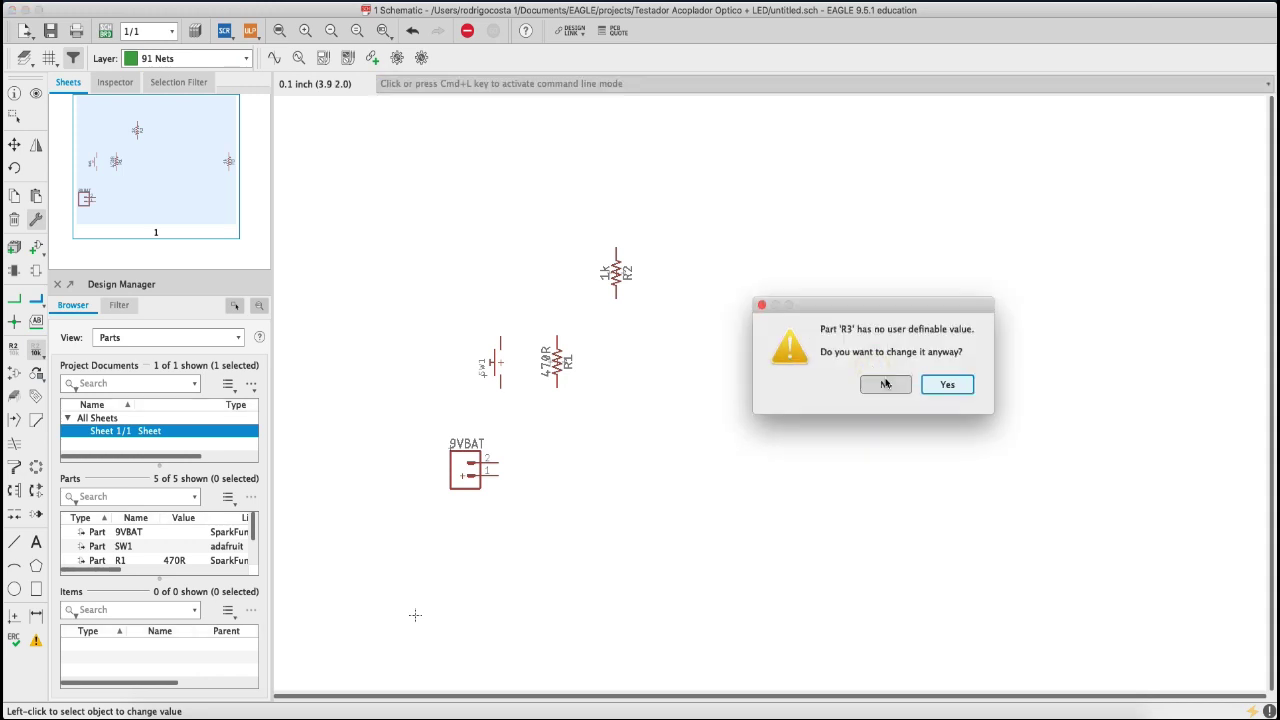
pyautogui.click(950, 390)
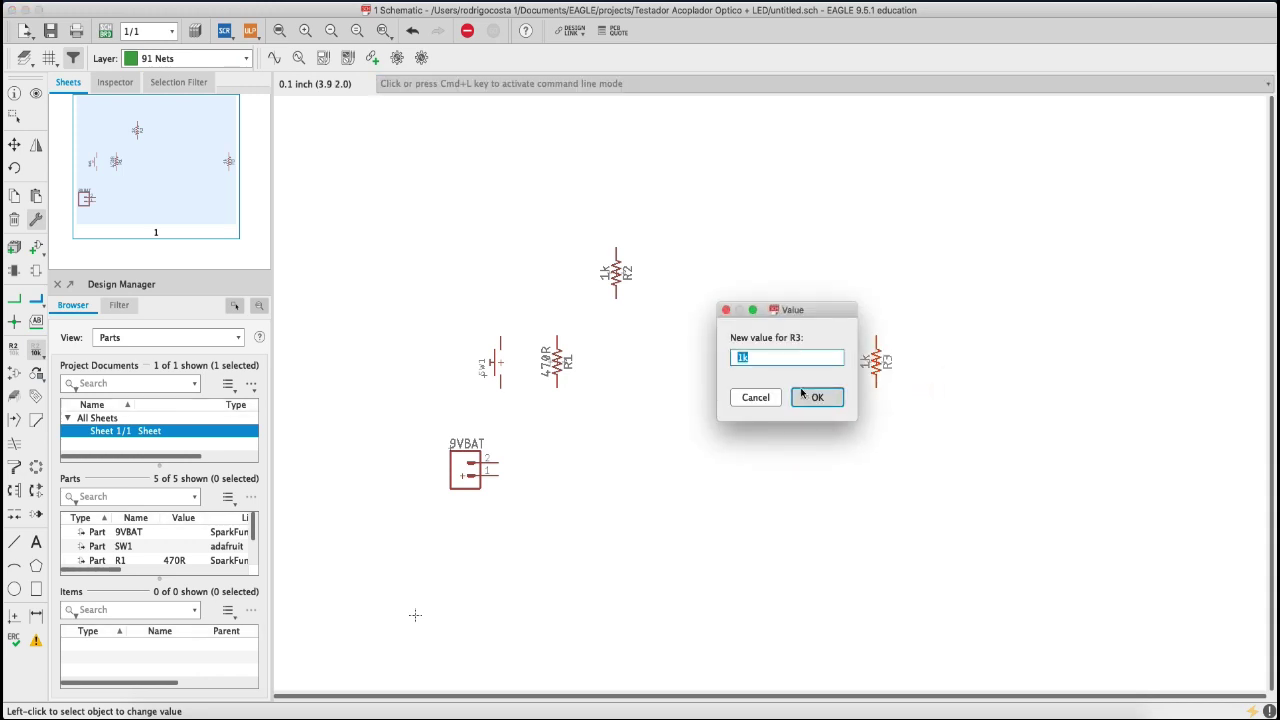
pyautogui.write('100R')
pyautogui.click(815, 397)
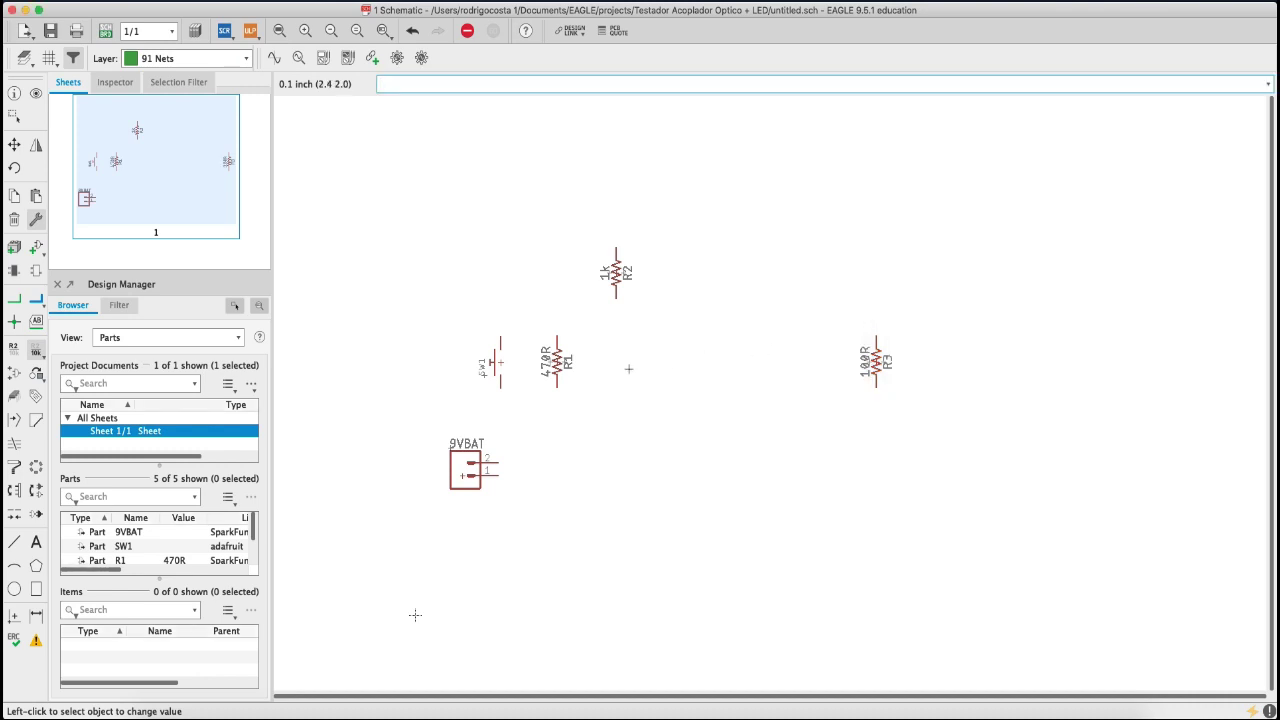
# - Inspect the properties of resistor R1's value label and close them
pyautogui.rightClick(547, 356)
pyautogui.click(590, 495)
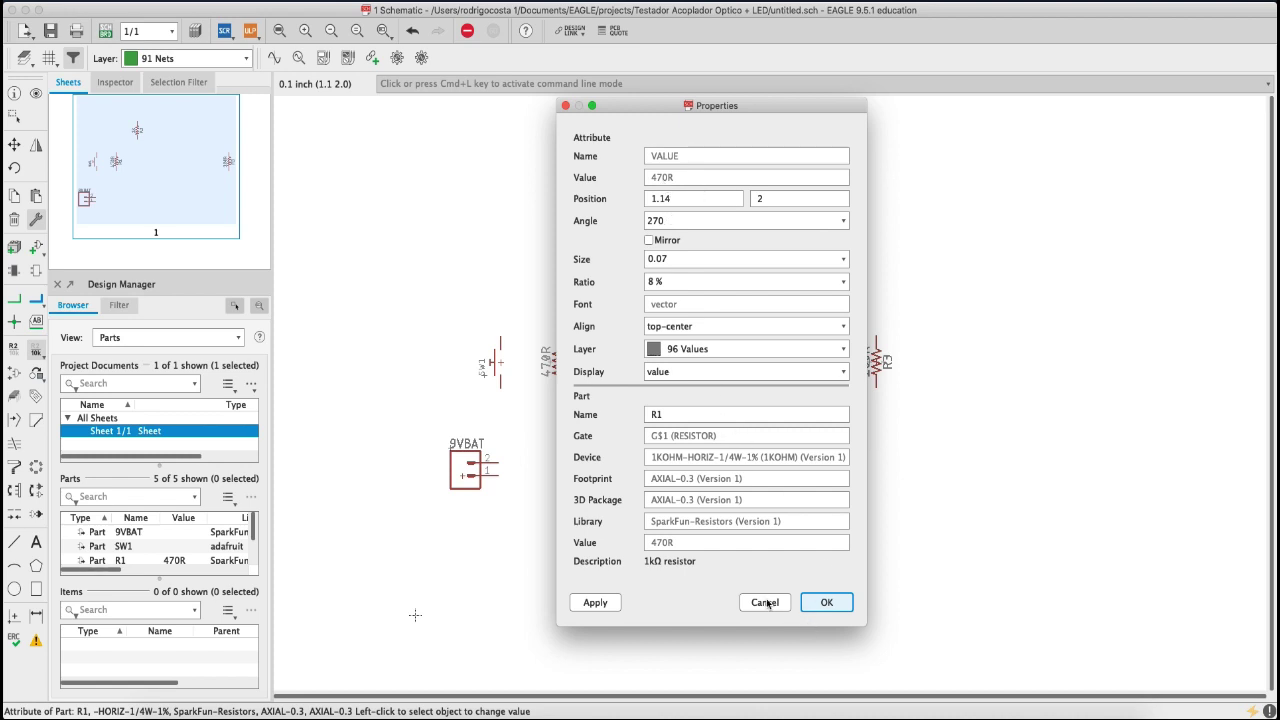
pyautogui.click(832, 602)
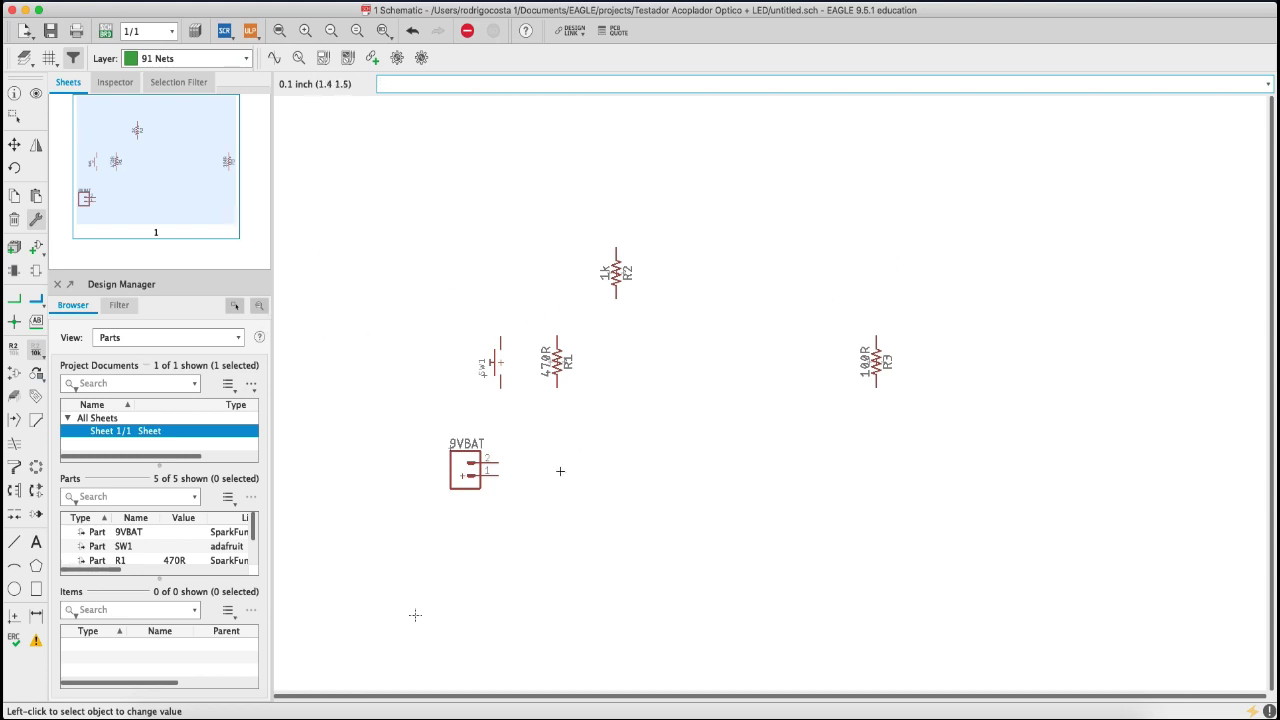
pyautogui.click(551, 448)
pyautogui.click(880, 279)
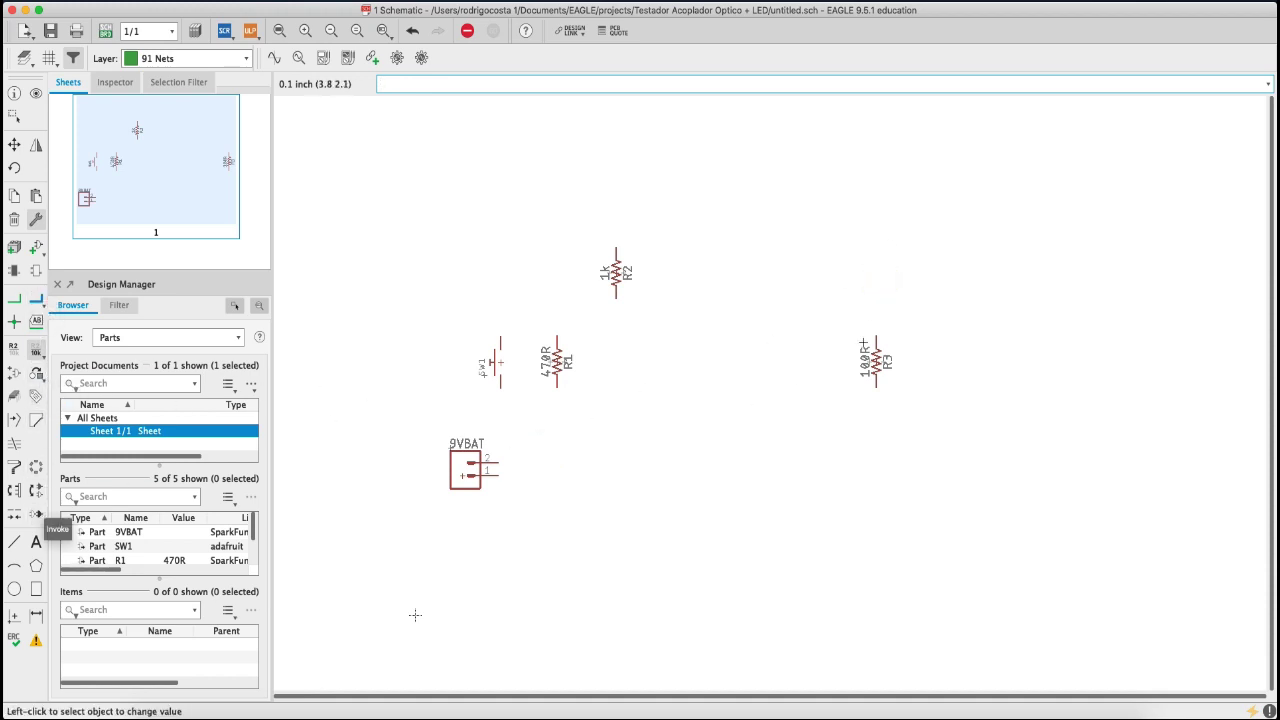
pyautogui.click(855, 279)
pyautogui.click(560, 459)
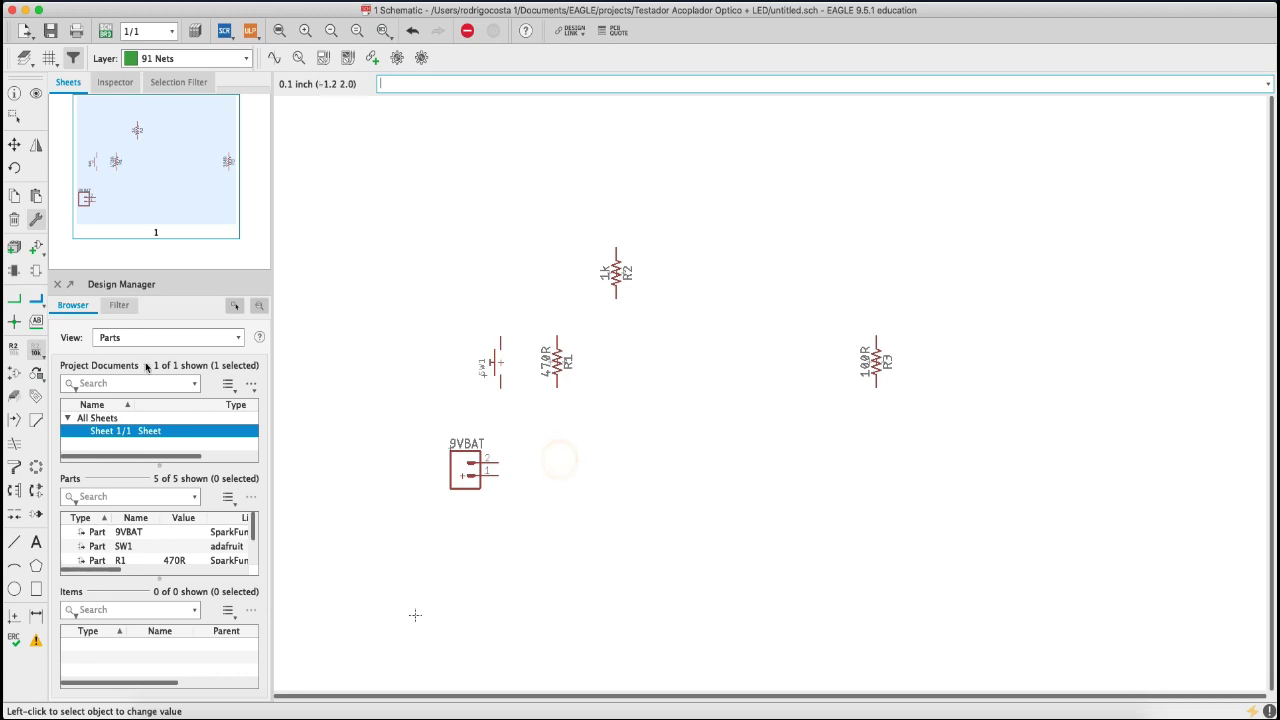
# - Reopen the parts library and search it for *led*
pyautogui.click(36, 250)
pyautogui.moveTo(119, 573); pyautogui.dragTo(84, 574)
pyautogui.write('led*')
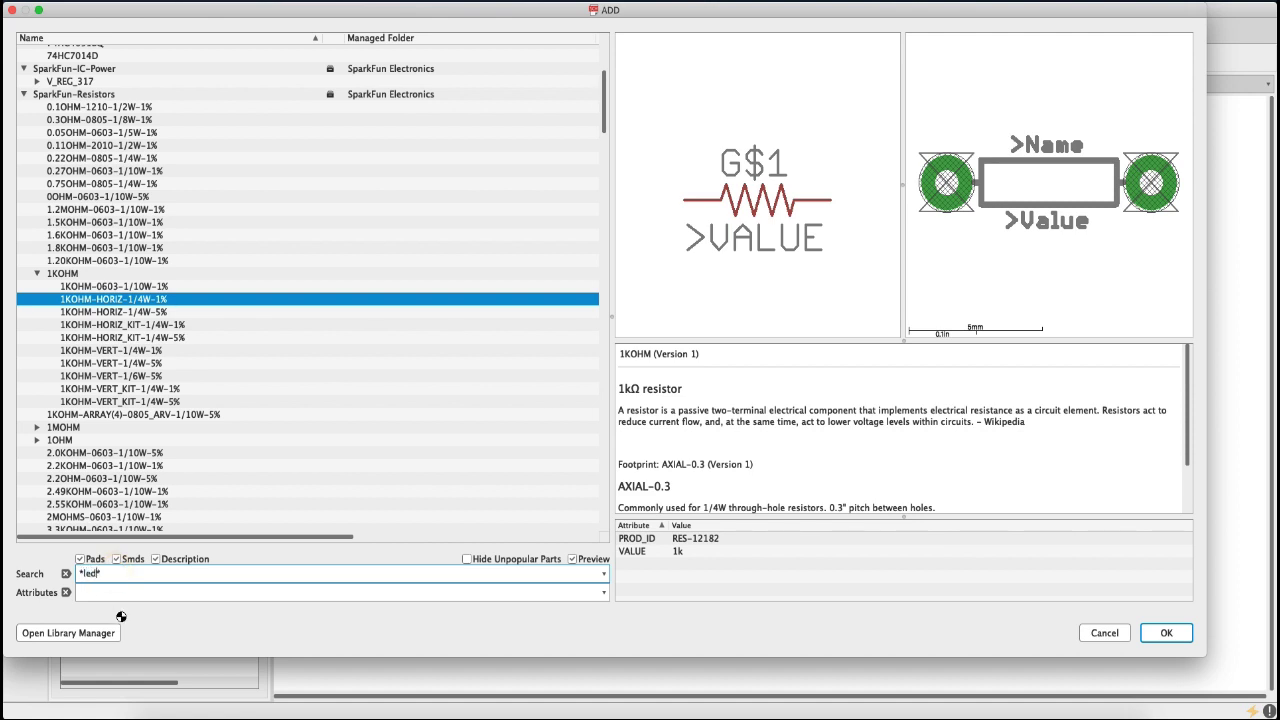
pyautogui.press('Return')
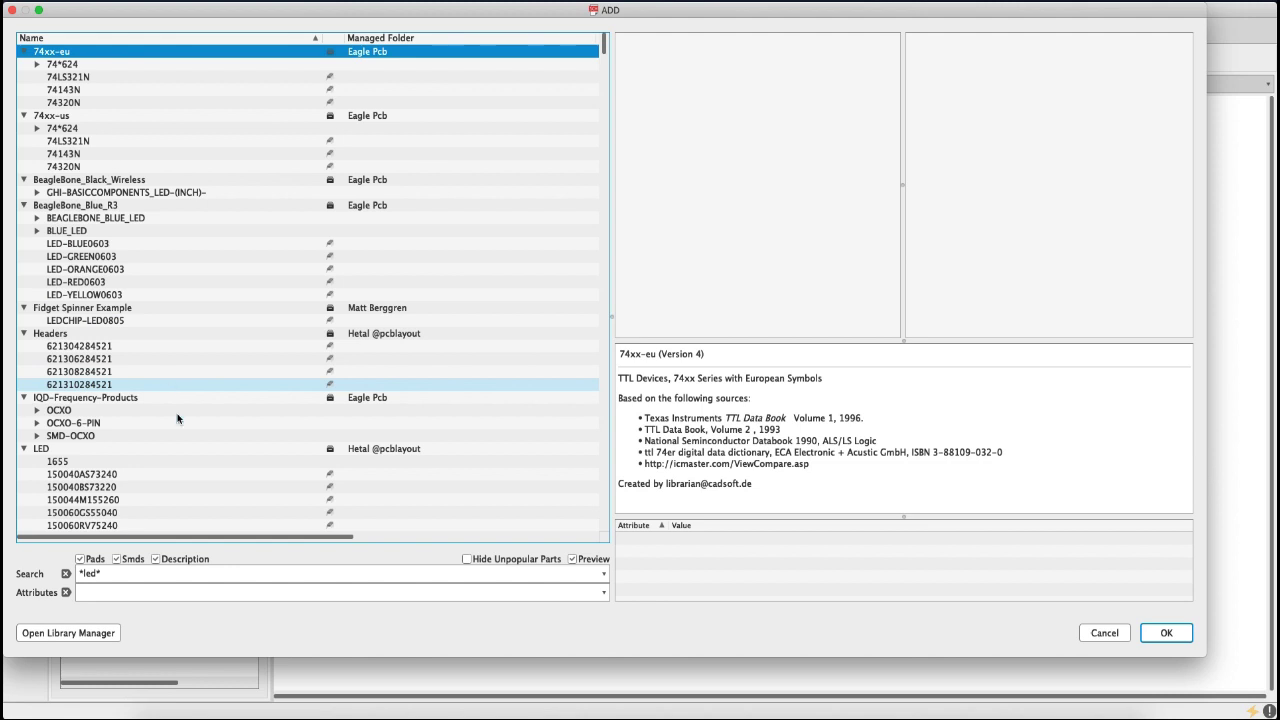
# - Examine the LED parts listed in the LED and Seeed-LED libraries, comparing their symbols and footprints
pyautogui.scroll(-5, 185, 345)
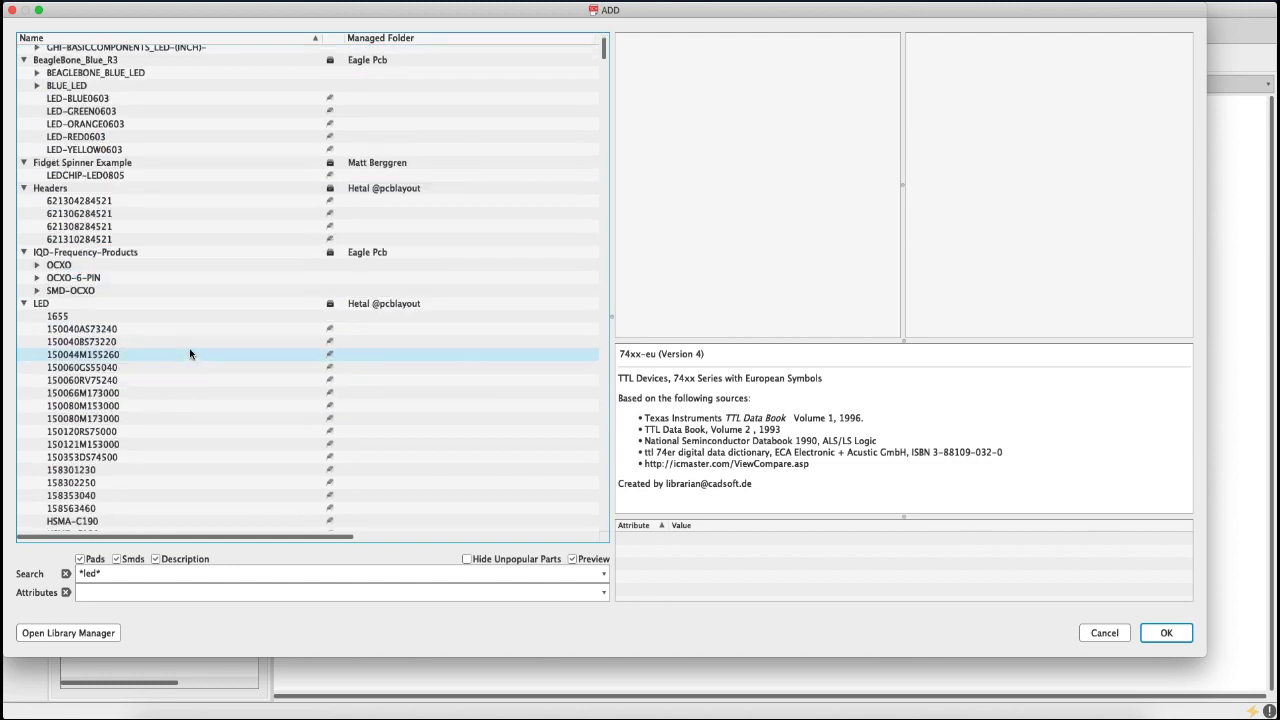
pyautogui.click(133, 316)
pyautogui.scroll(-10, 137, 378)
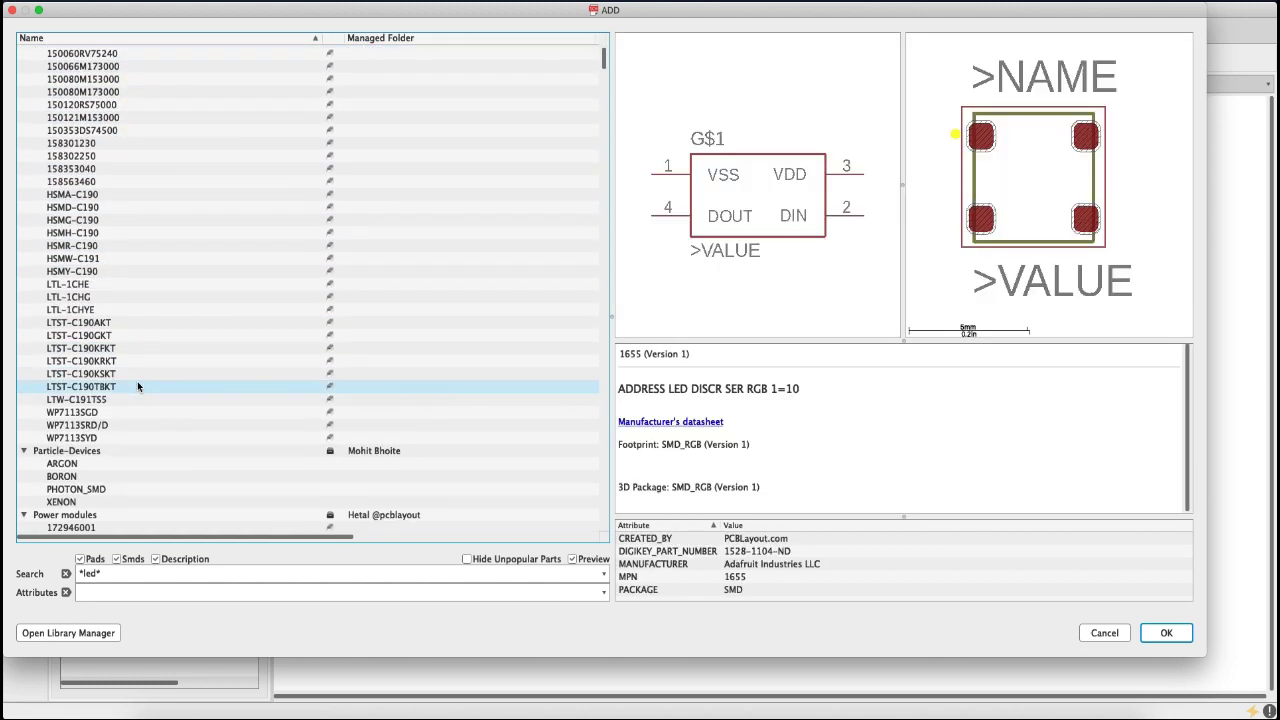
pyautogui.click(130, 361)
pyautogui.click(122, 259)
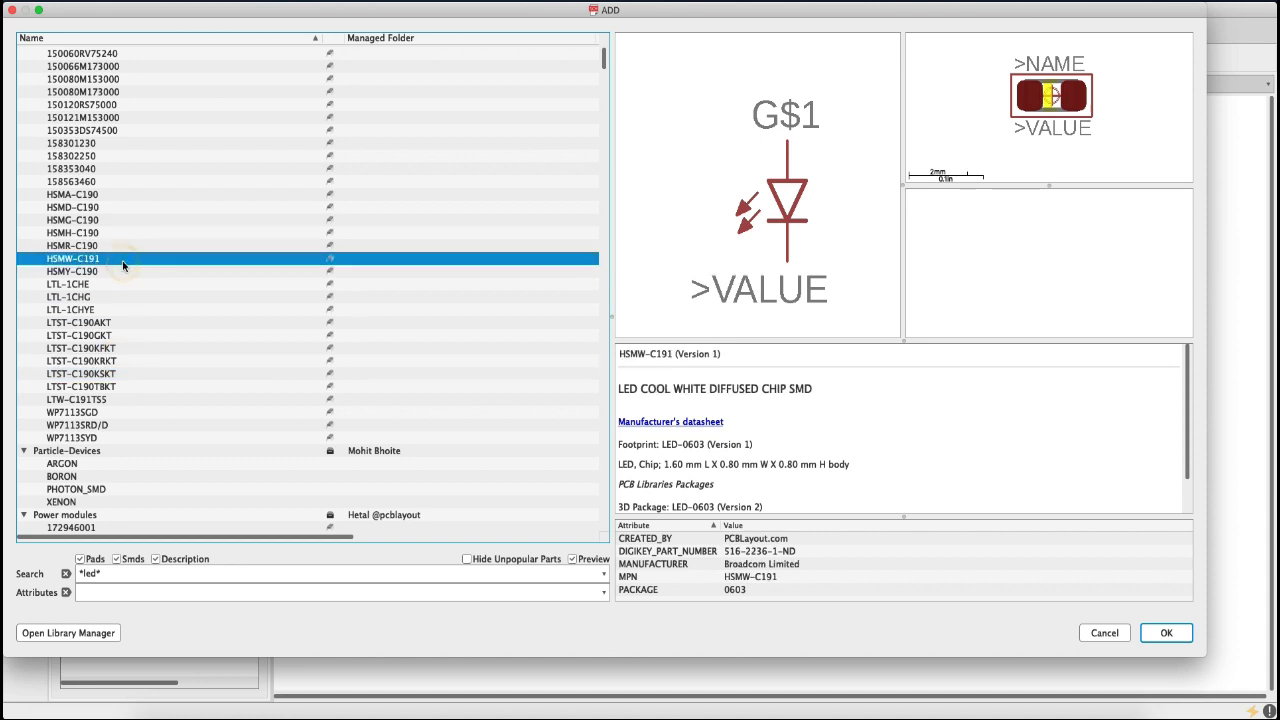
pyautogui.click(107, 196)
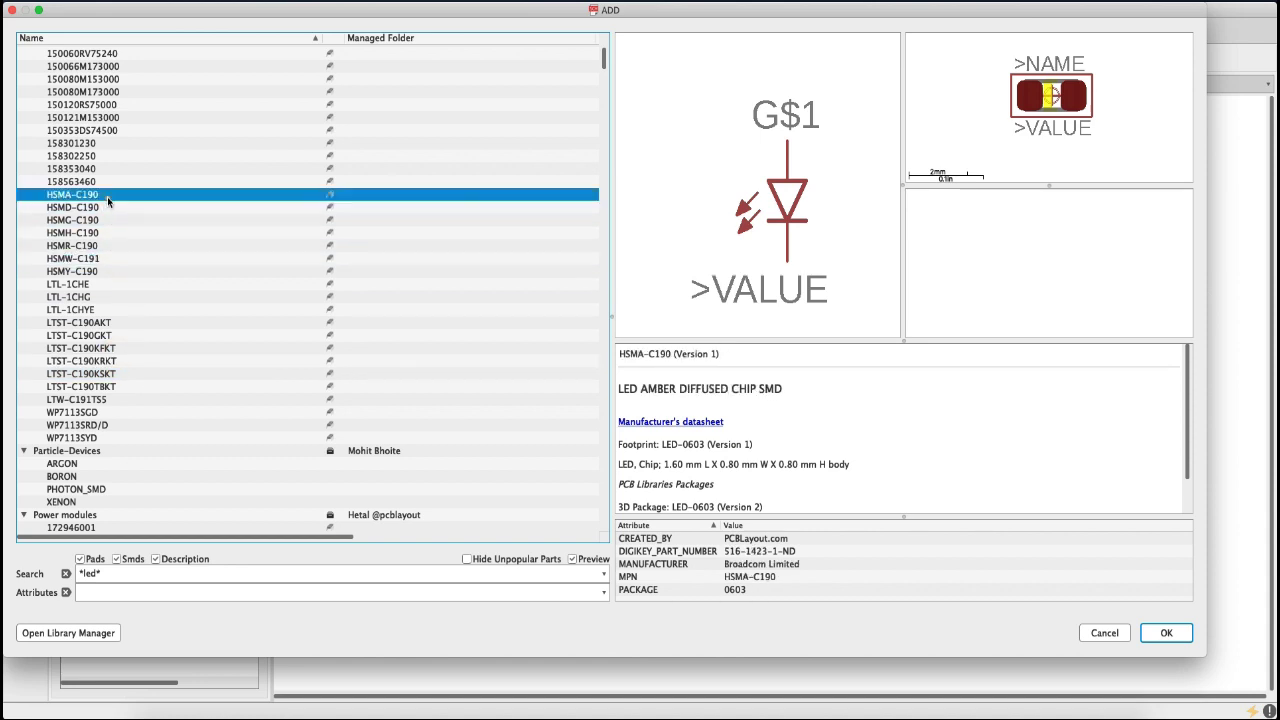
pyautogui.scroll(-5, 209, 367)
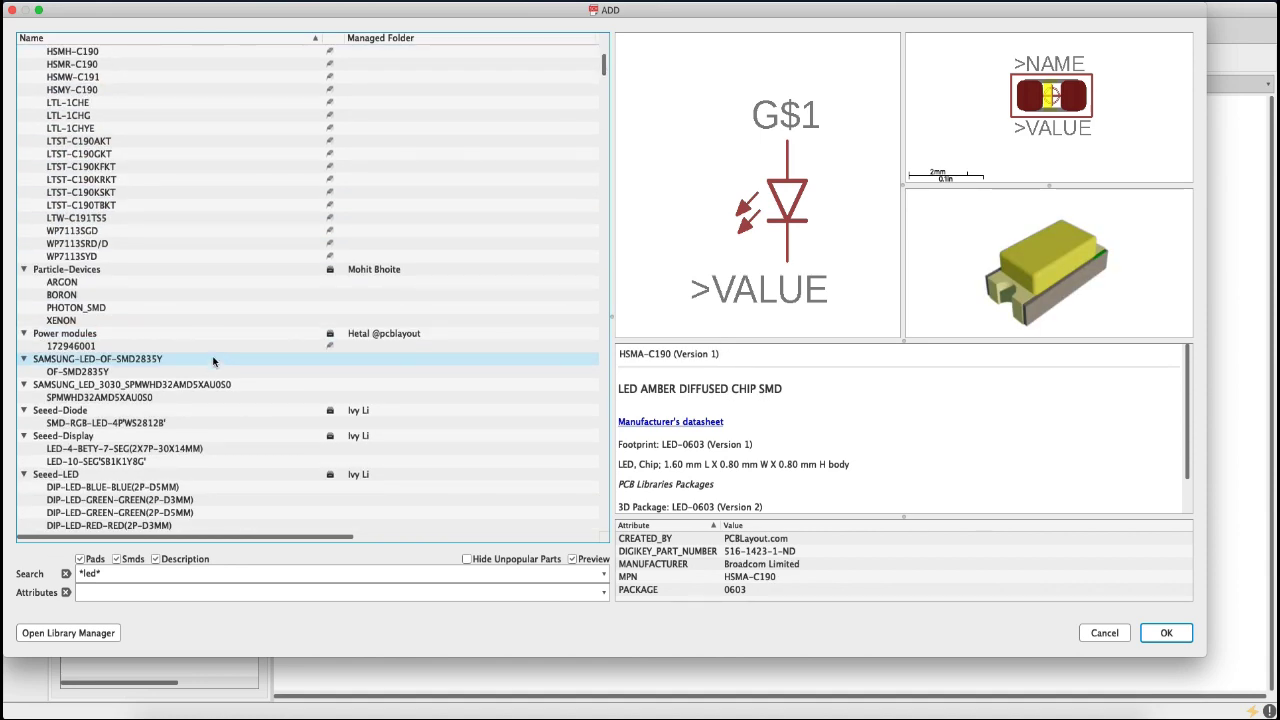
pyautogui.scroll(-3, 253, 342)
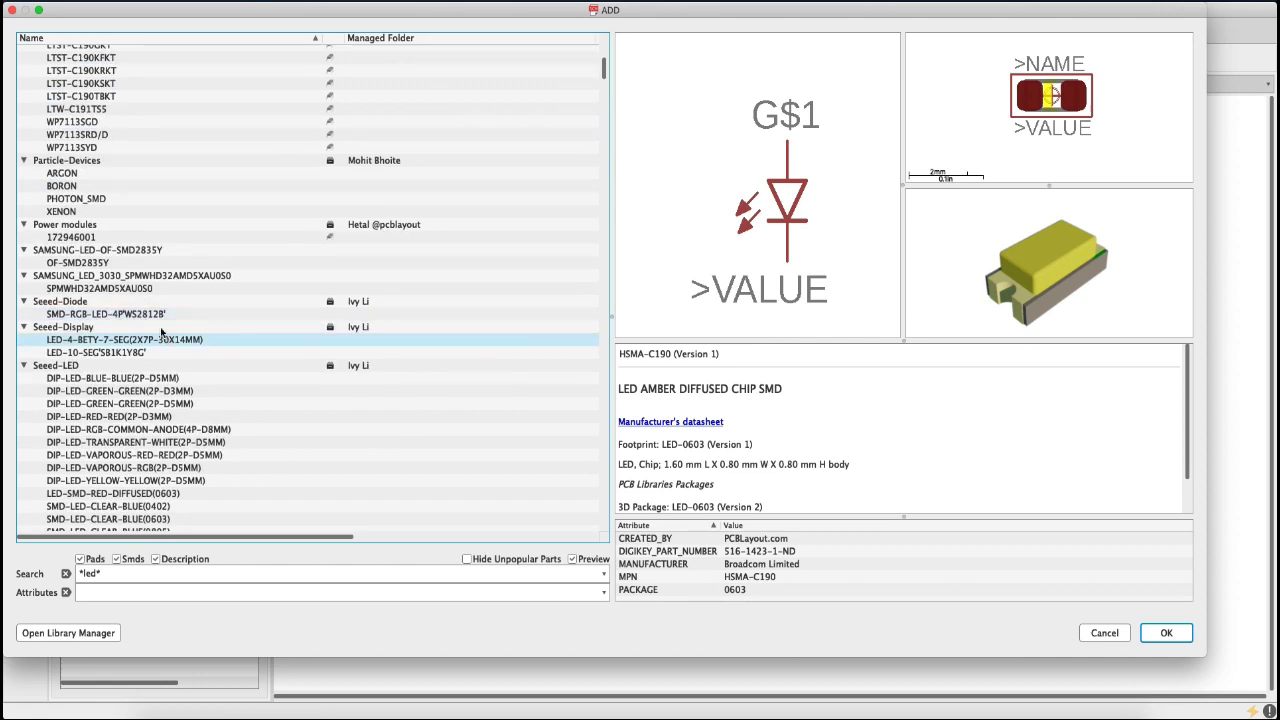
pyautogui.click(265, 418)
pyautogui.scroll(-2, 293, 426)
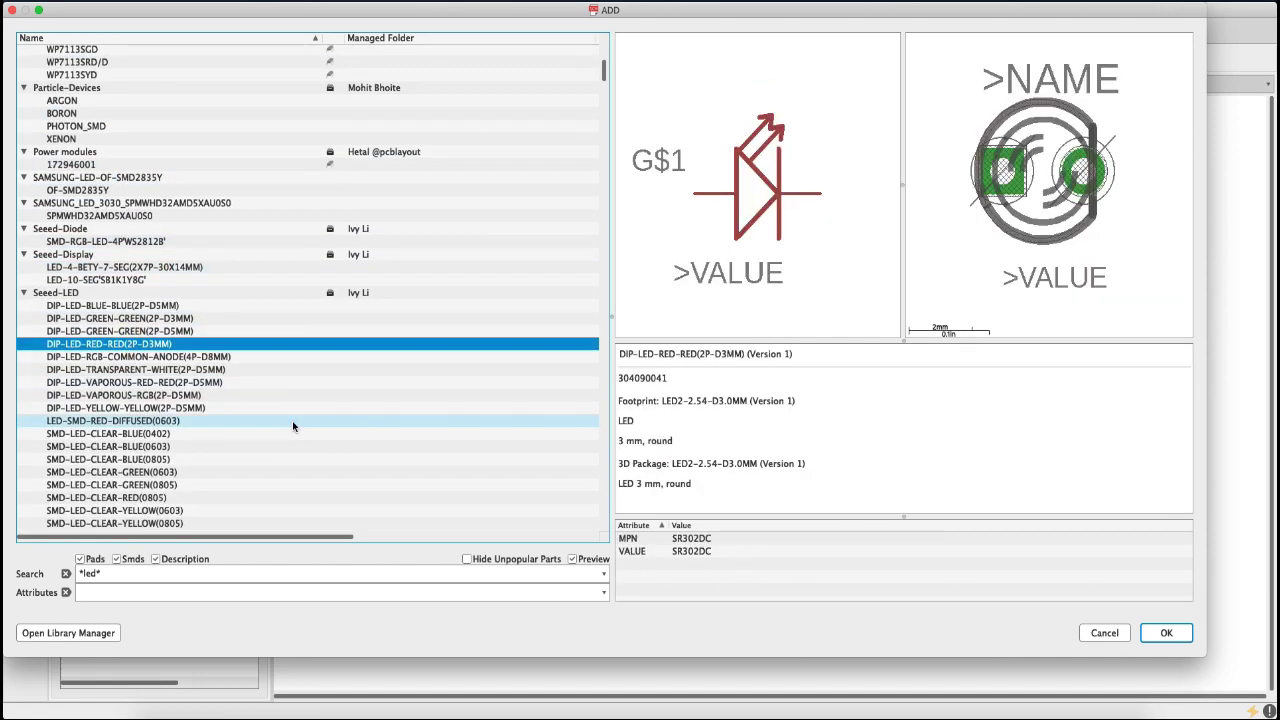
# - Choose the 5 mm green through-hole LED DIP-LED-GREEN-GREEN(2P-D5MM) from the Seeed-LED library for placement
pyautogui.click(173, 305)
pyautogui.click(182, 344)
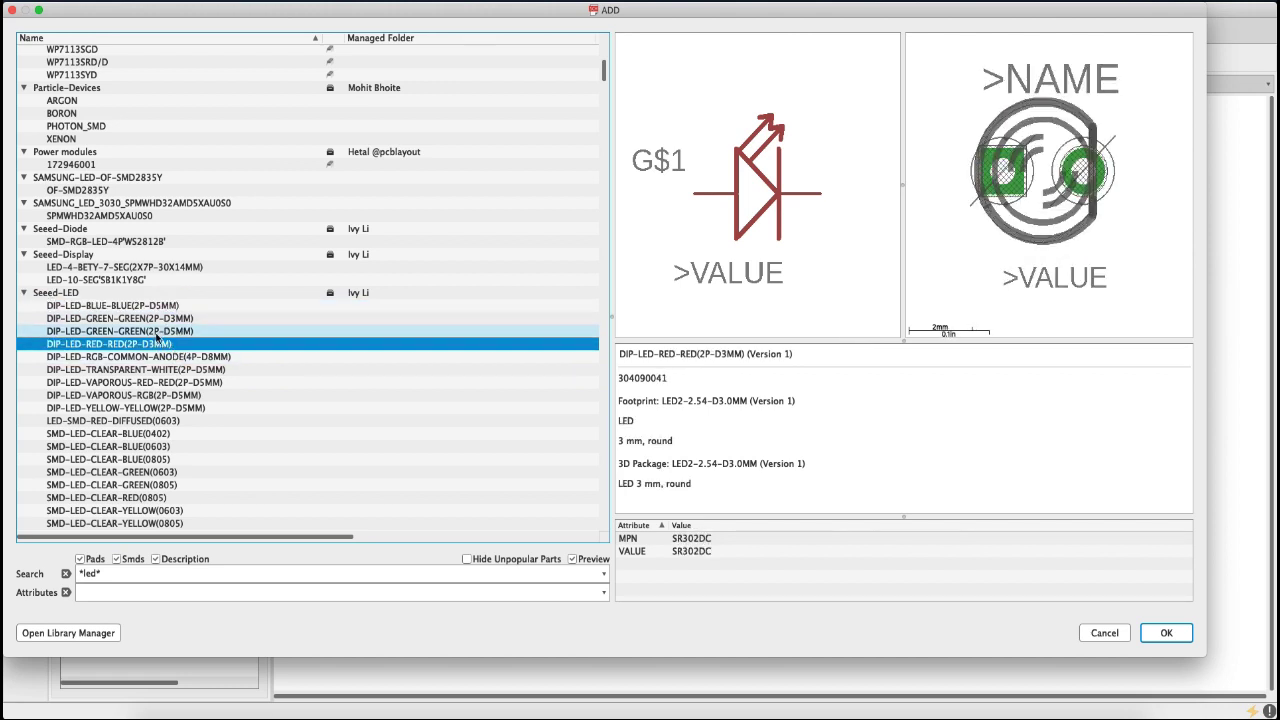
pyautogui.click(153, 331)
pyautogui.click(155, 343)
pyautogui.click(151, 331)
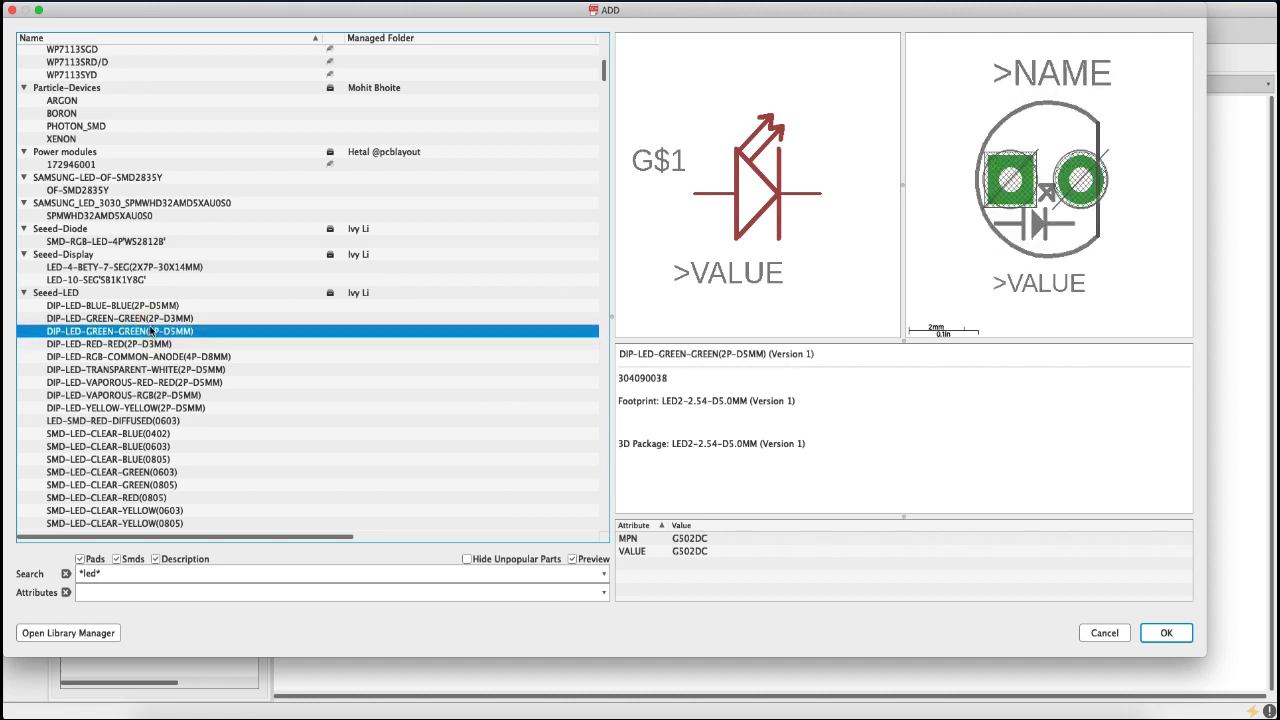
pyautogui.click(805, 398)
pyautogui.click(1153, 636)
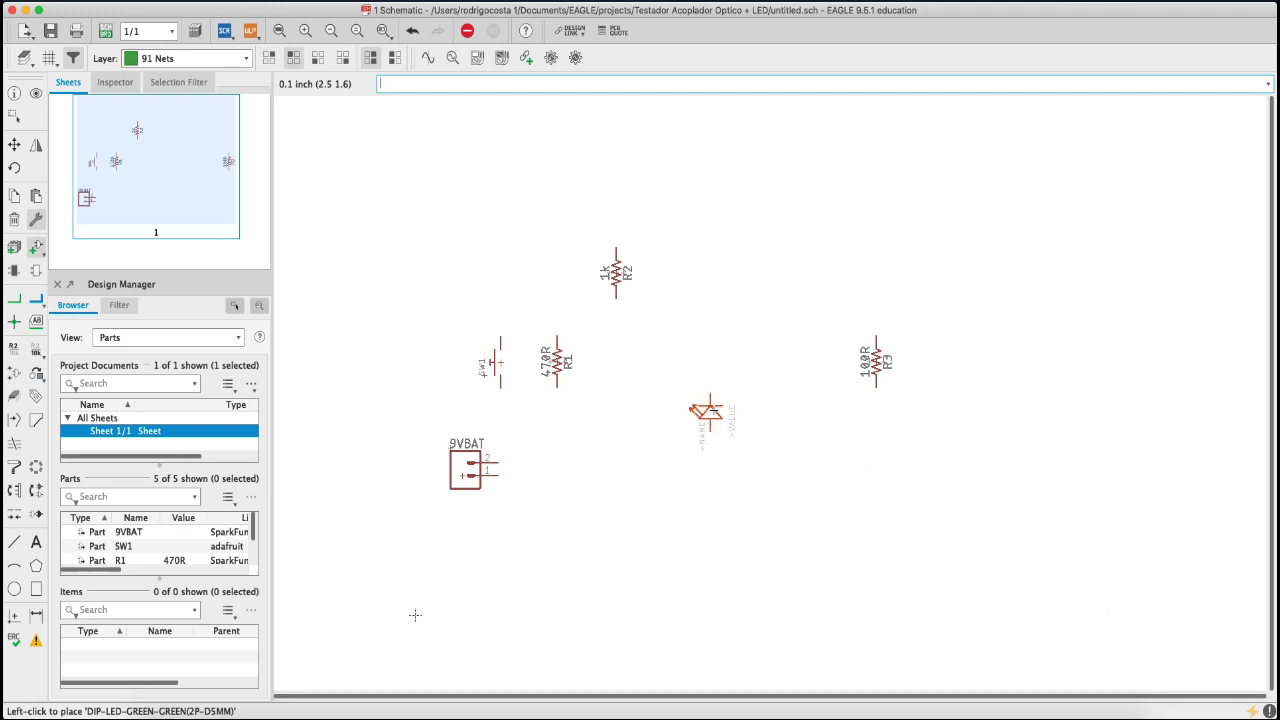
# - Place two green LEDs rotated to 270 degrees, one below resistor R1 and one above R3, and finish adding parts
pyautogui.rightClick(628, 413)
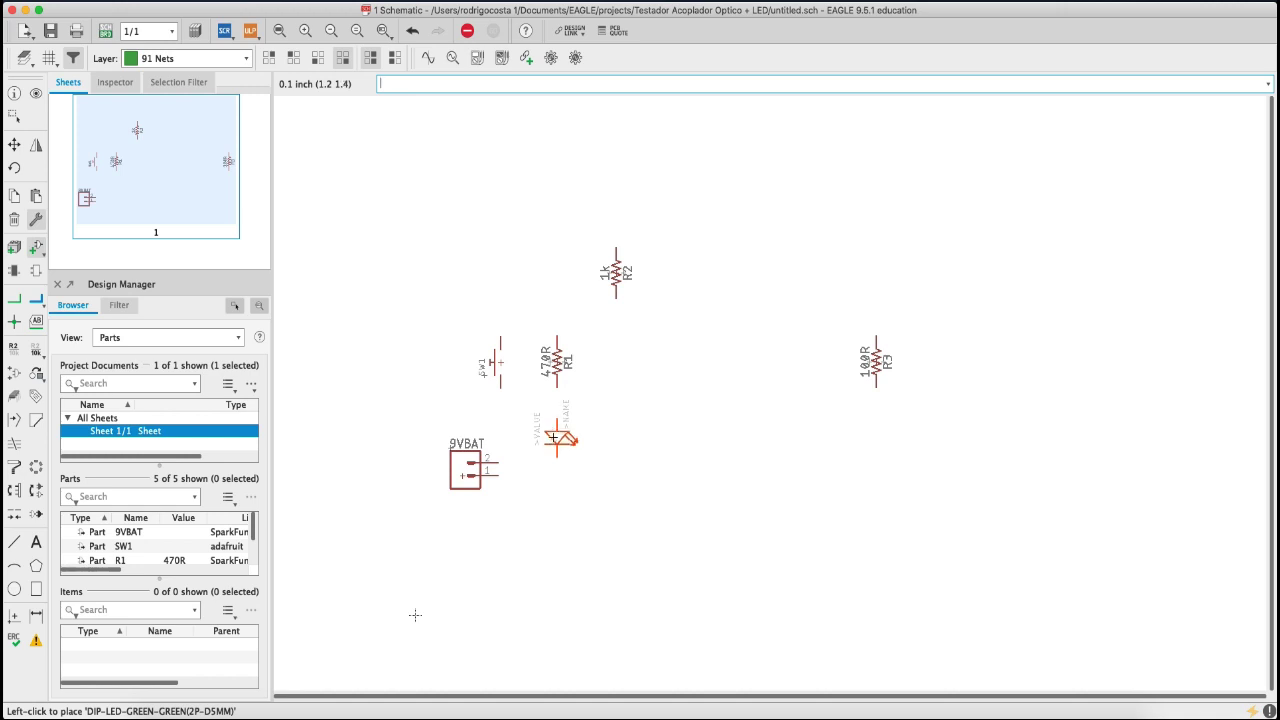
pyautogui.click(553, 437)
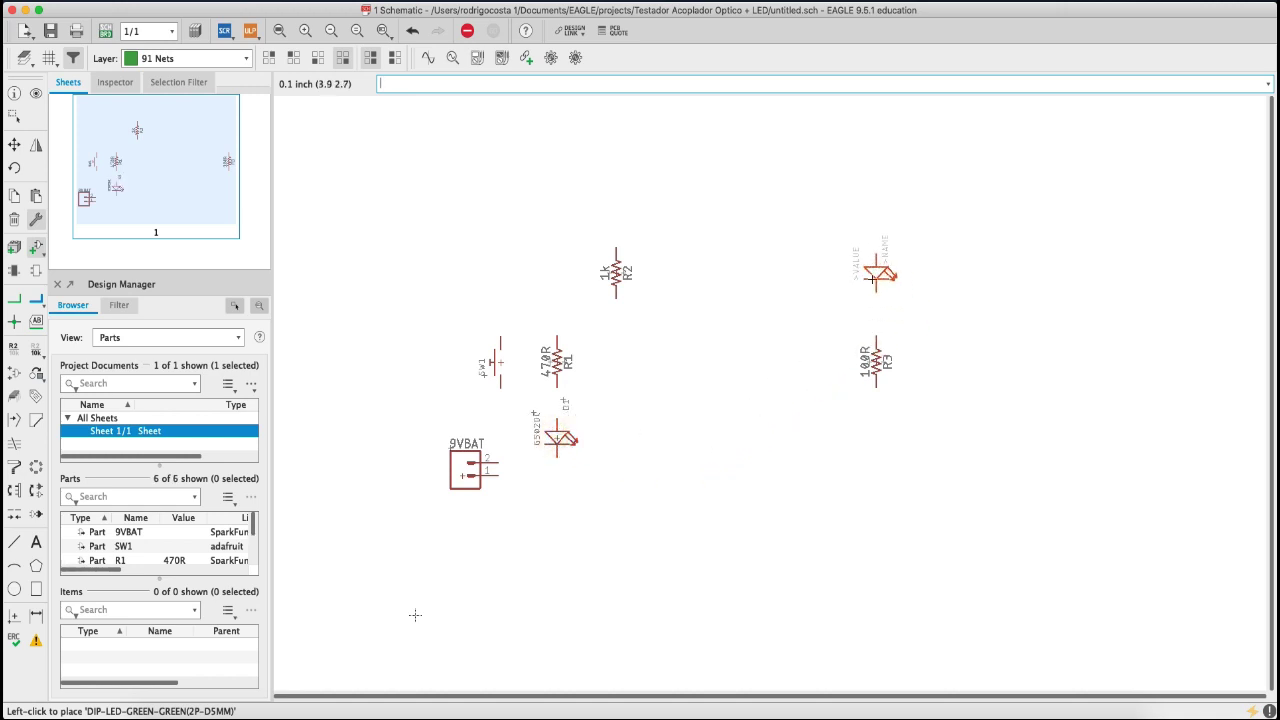
pyautogui.click(872, 287)
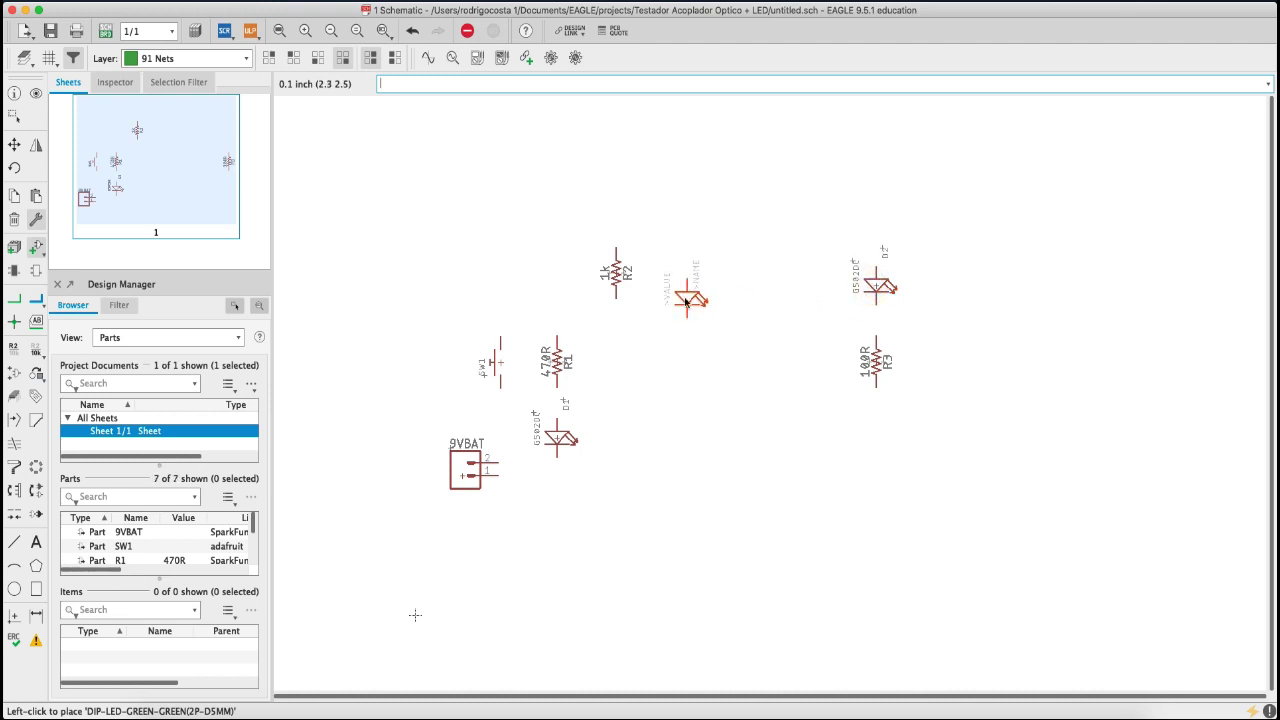
pyautogui.press('Escape')
pyautogui.click(1104, 632)
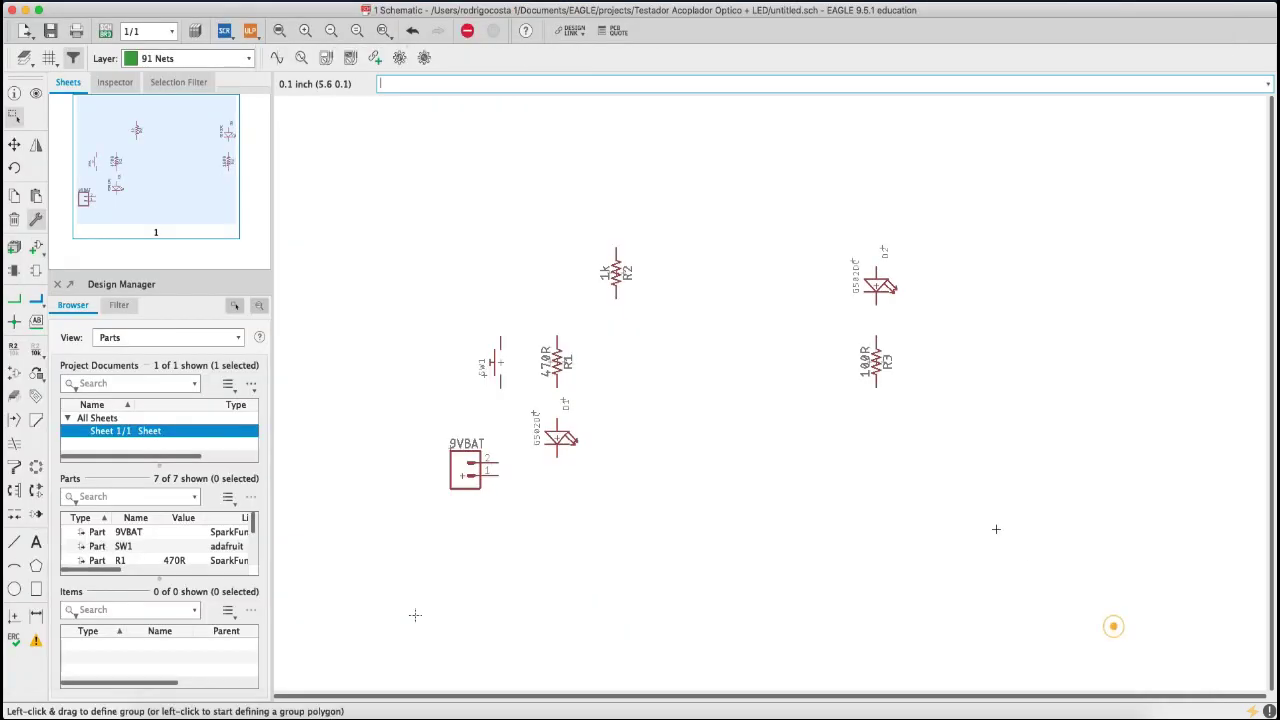
# - Inspect the properties of the LED below resistor R1 and close them without changes
pyautogui.rightClick(558, 440)
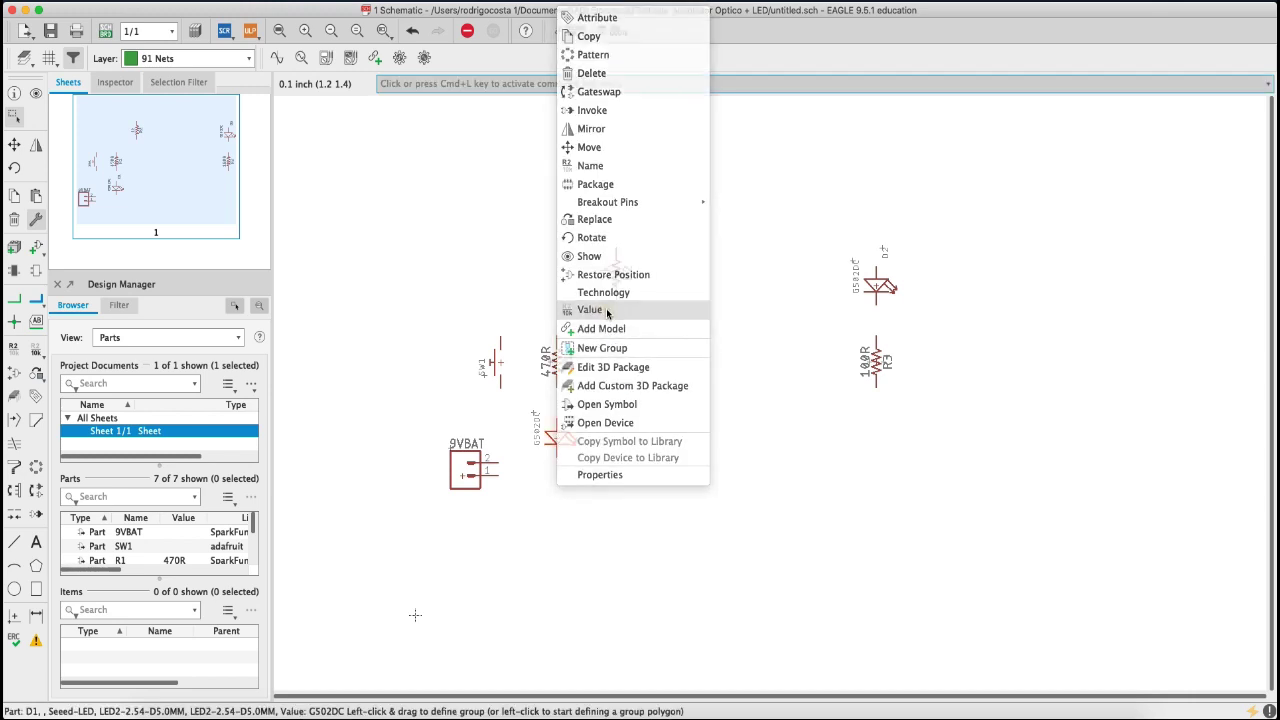
pyautogui.click(590, 309)
pyautogui.click(631, 476)
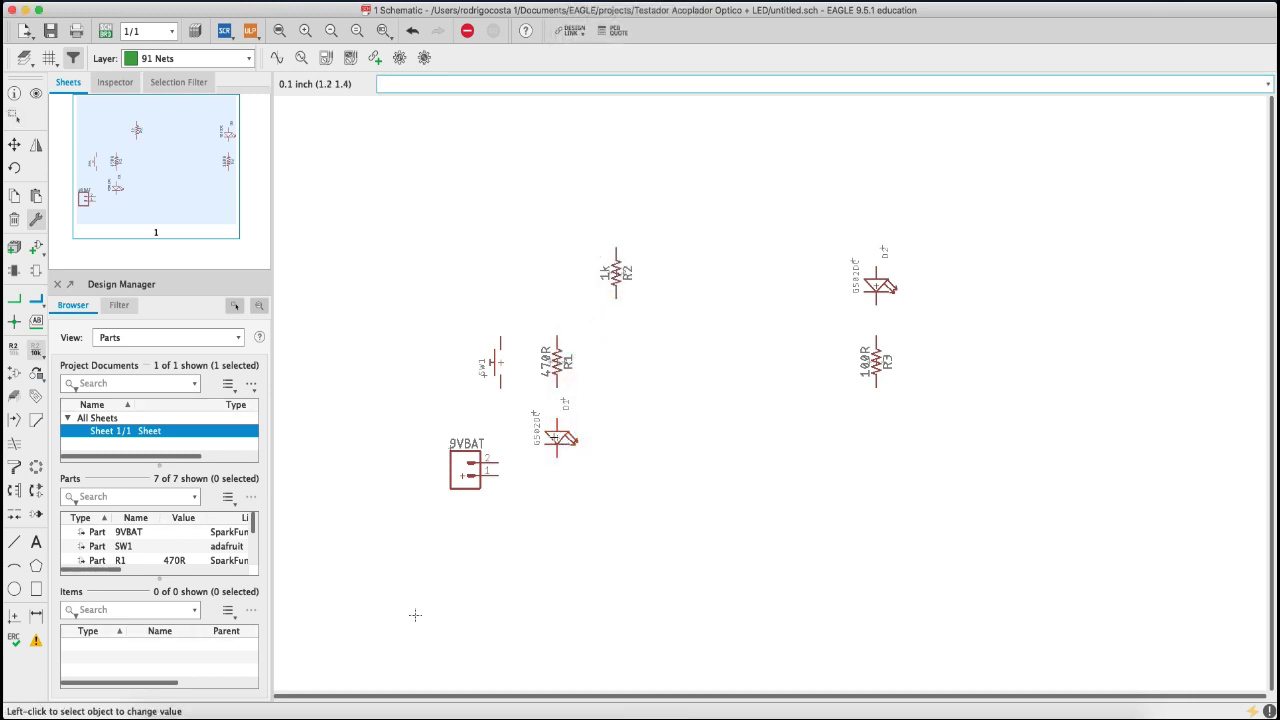
pyautogui.rightClick(558, 440)
pyautogui.click(610, 477)
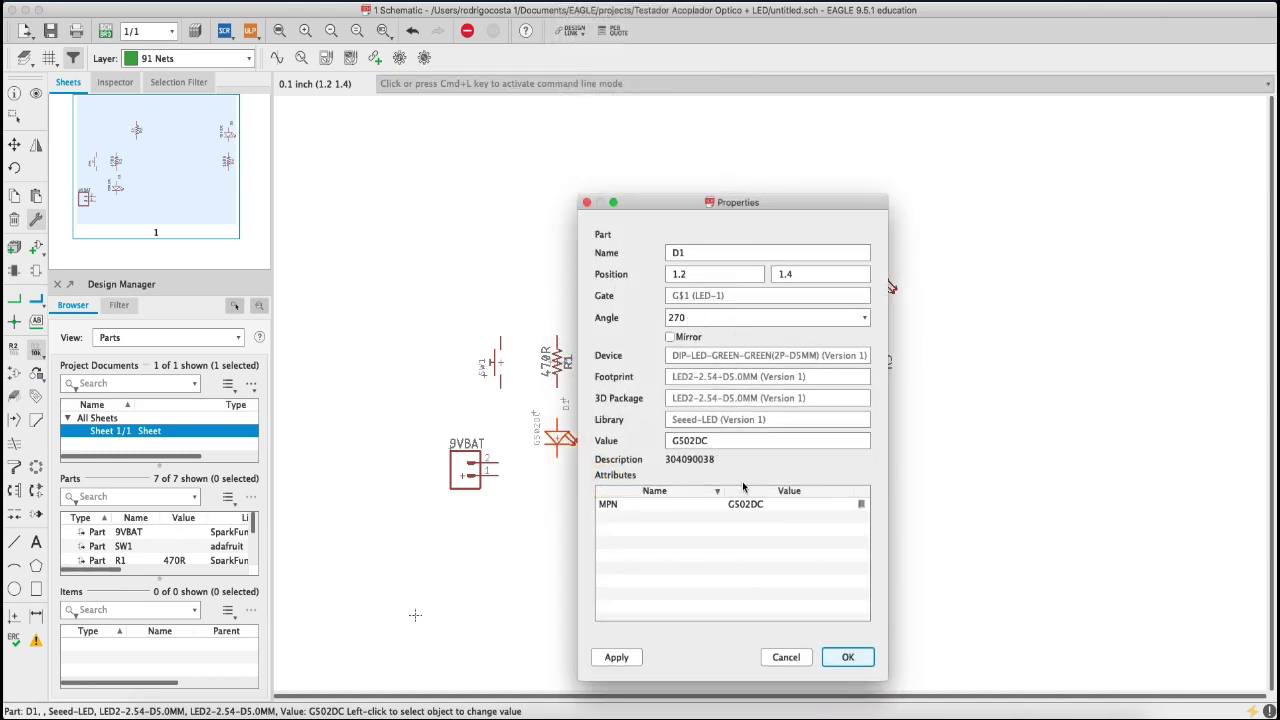
pyautogui.click(786, 657)
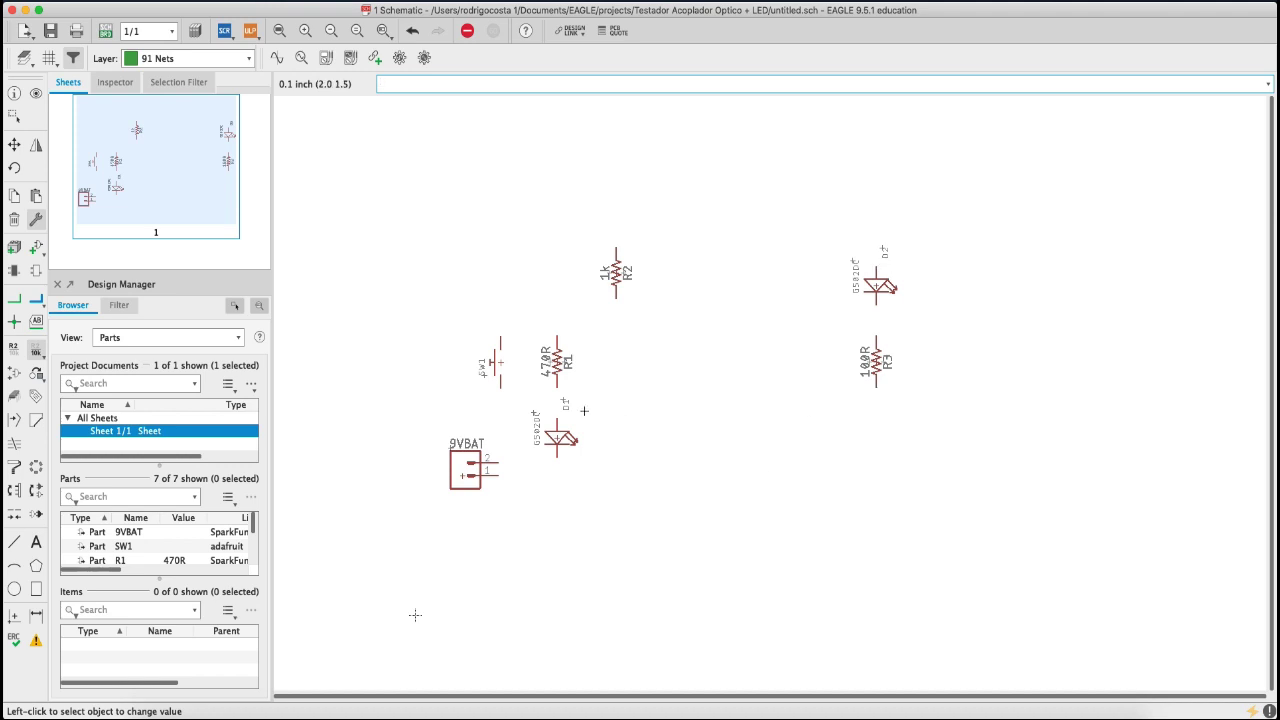
# - Reopen the parts library and search it for *soc*
pyautogui.click(37, 248)
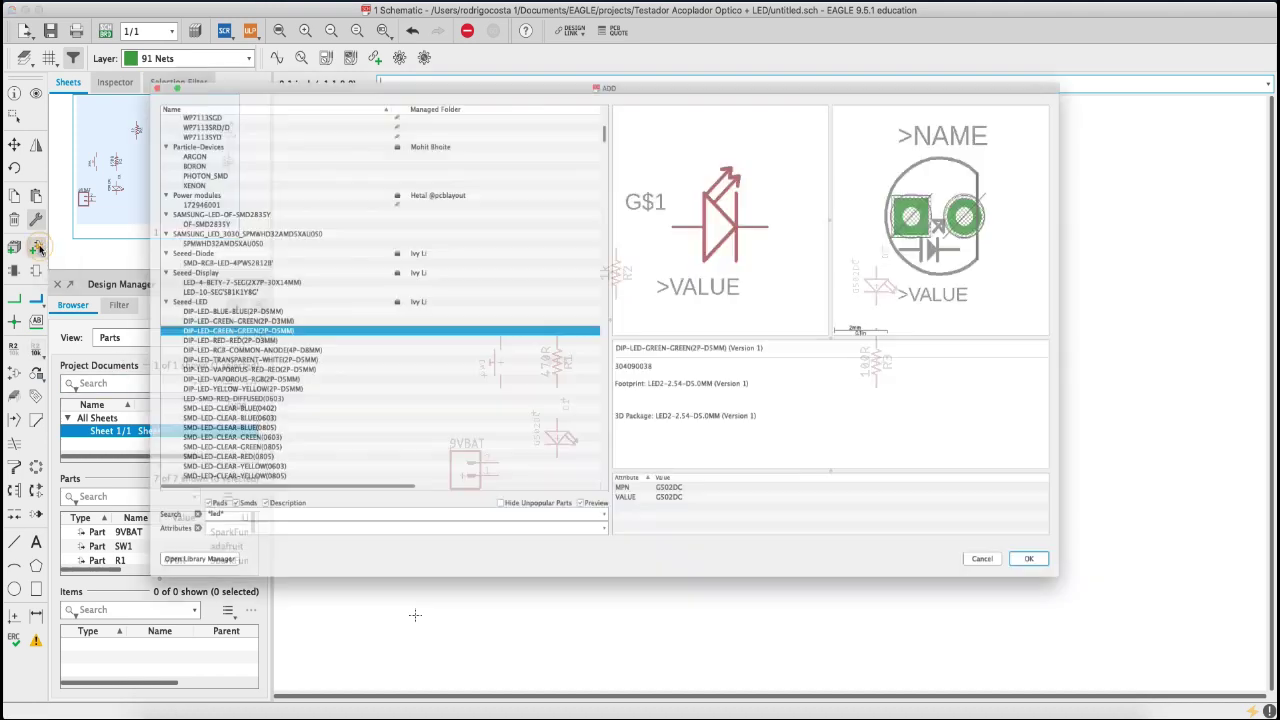
pyautogui.click(98, 573)
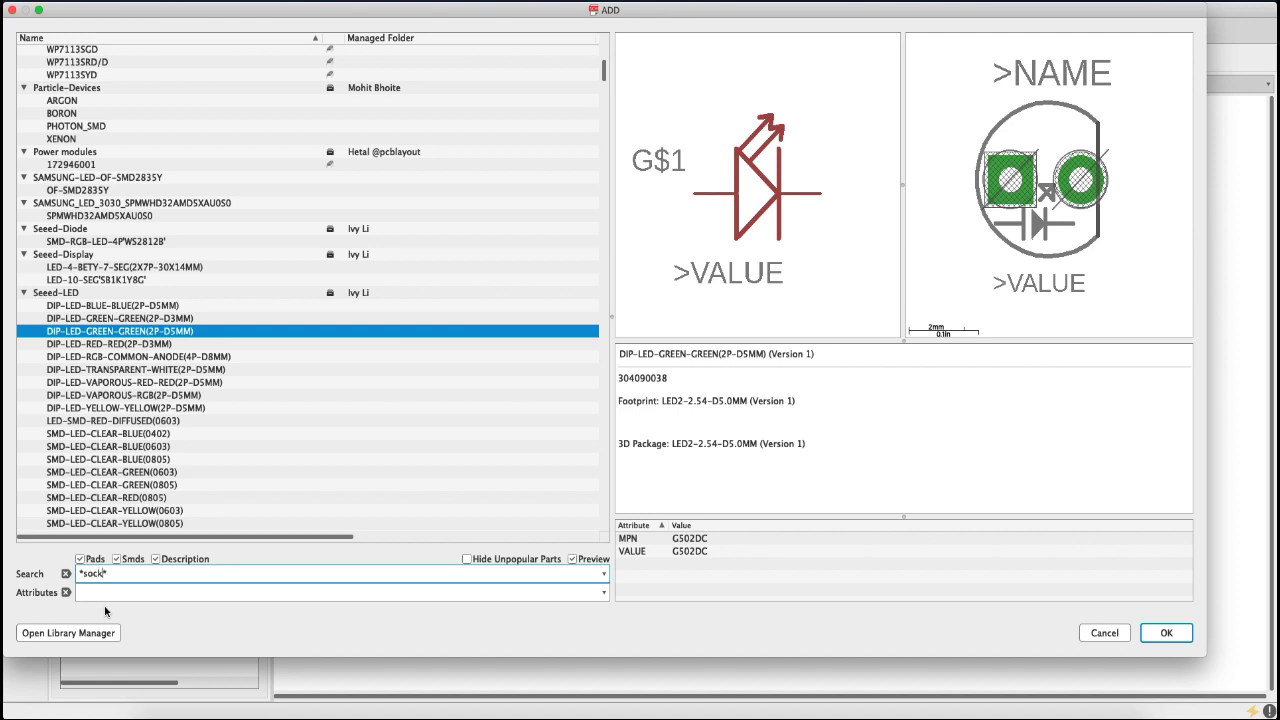
pyautogui.write('*soc*')
pyautogui.press('Return')
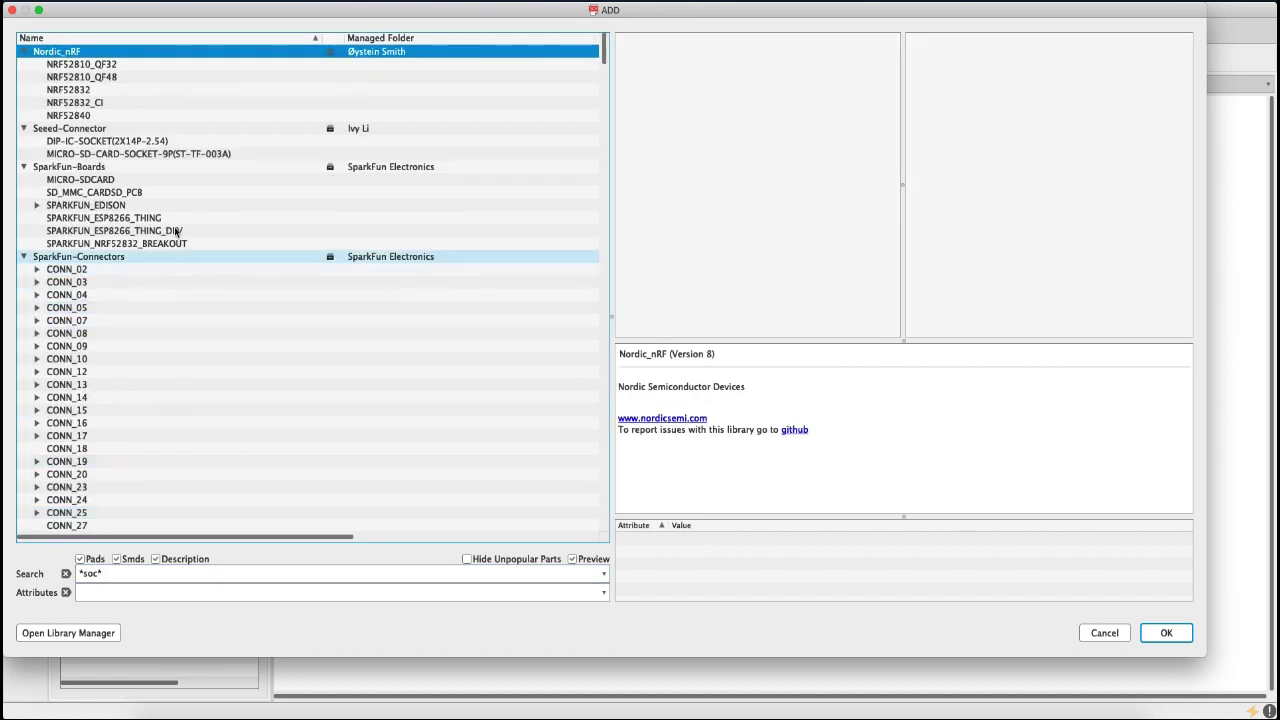
# - Examine the search results in the Nordic_nRF and SparkFun libraries, including the CONN_05 connector variants and the PSoC microcontrollers
pyautogui.click(158, 77)
pyautogui.click(158, 102)
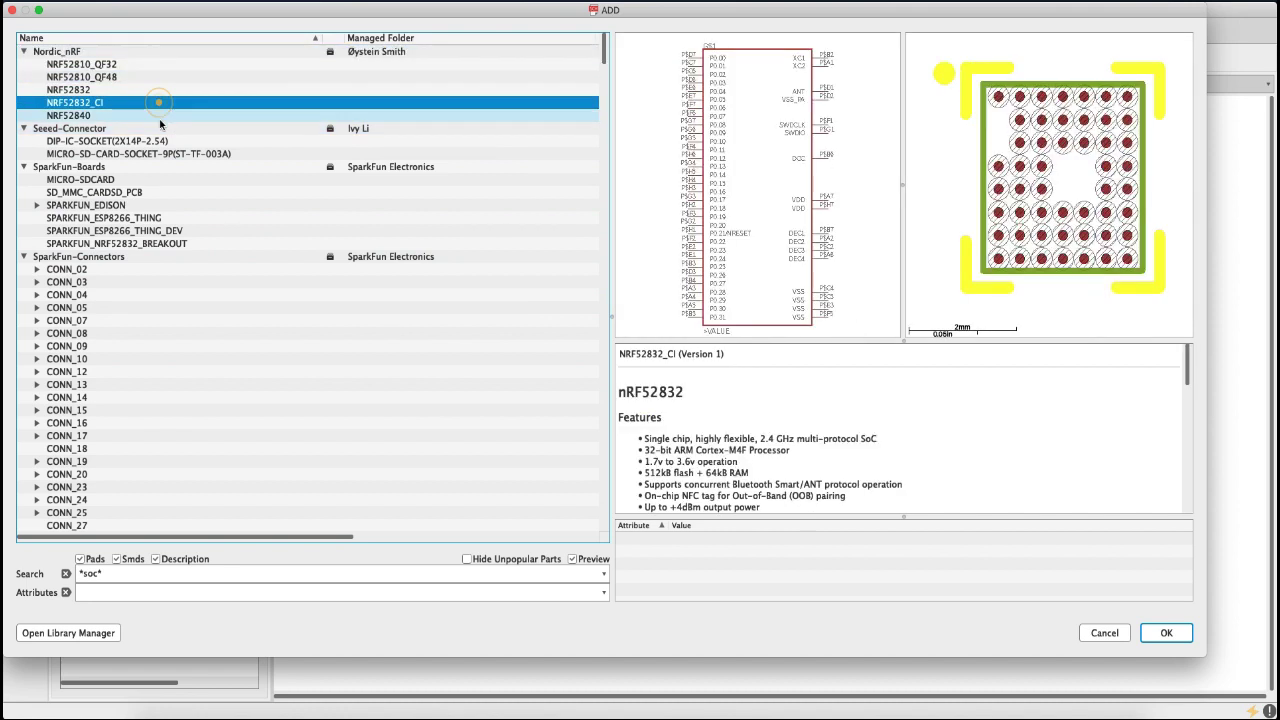
pyautogui.click(146, 181)
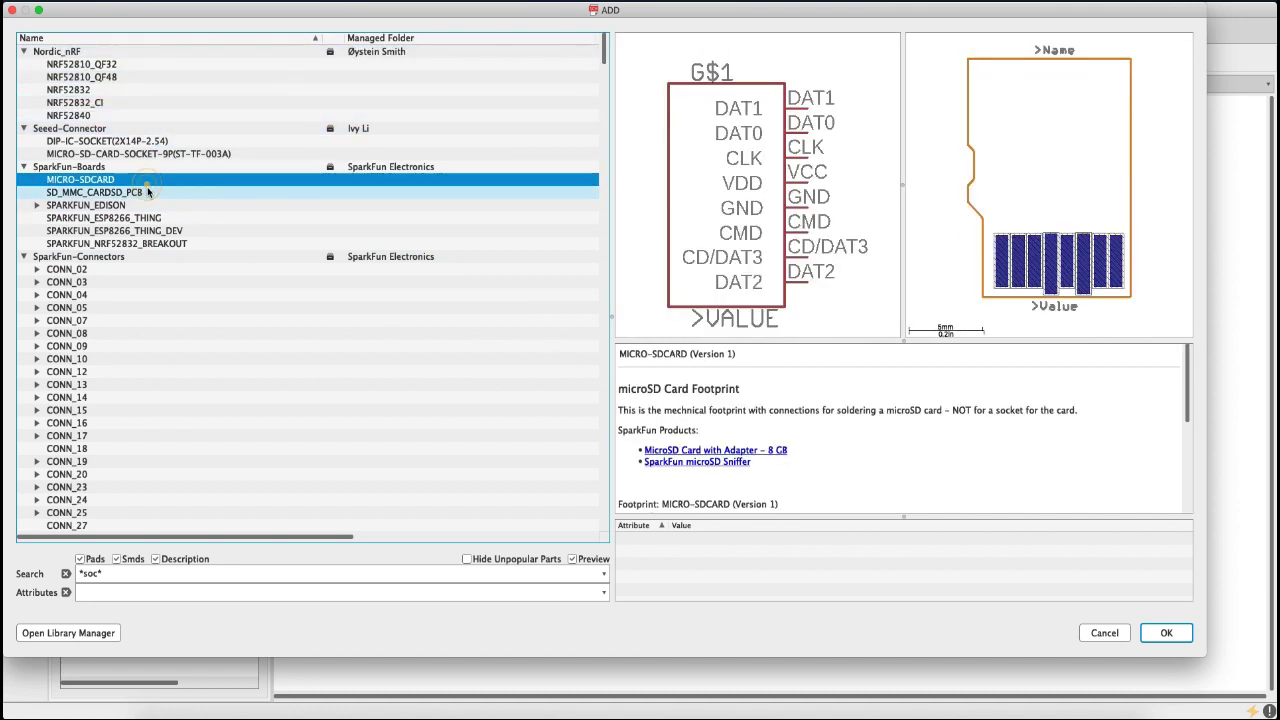
pyautogui.click(147, 192)
pyautogui.click(143, 230)
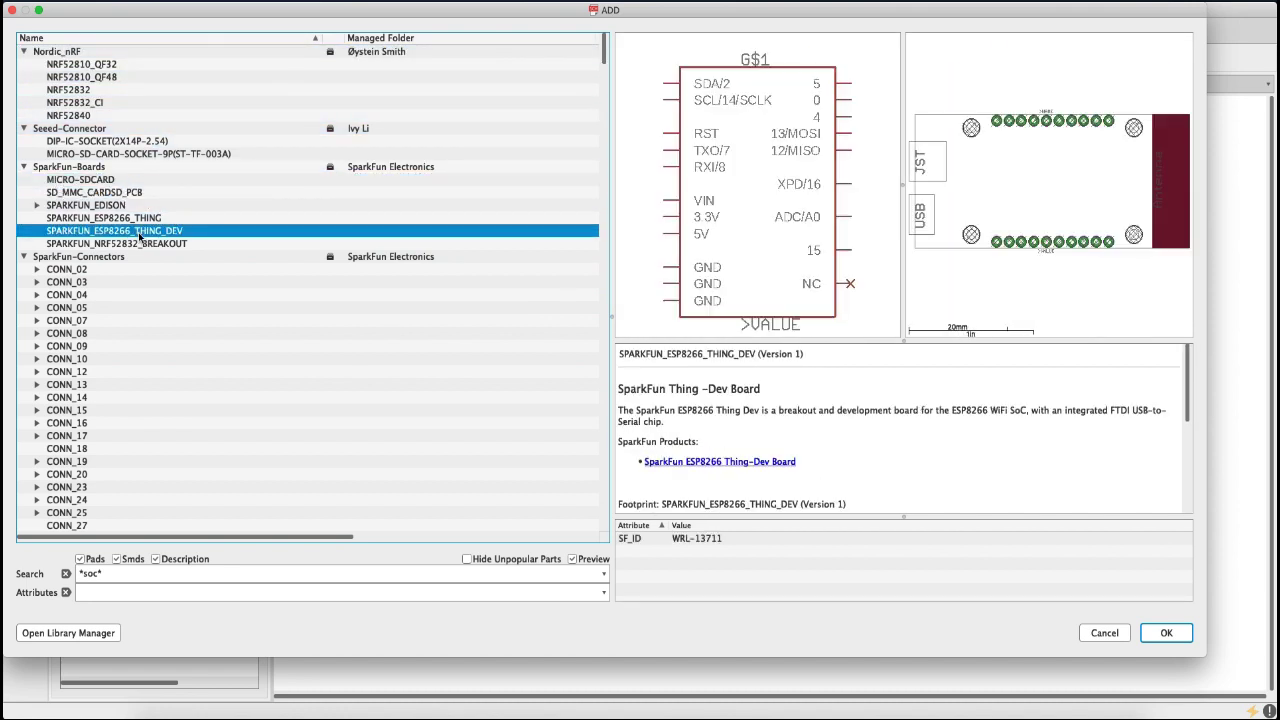
pyautogui.click(136, 309)
pyautogui.click(37, 307)
pyautogui.click(80, 320)
pyautogui.click(97, 384)
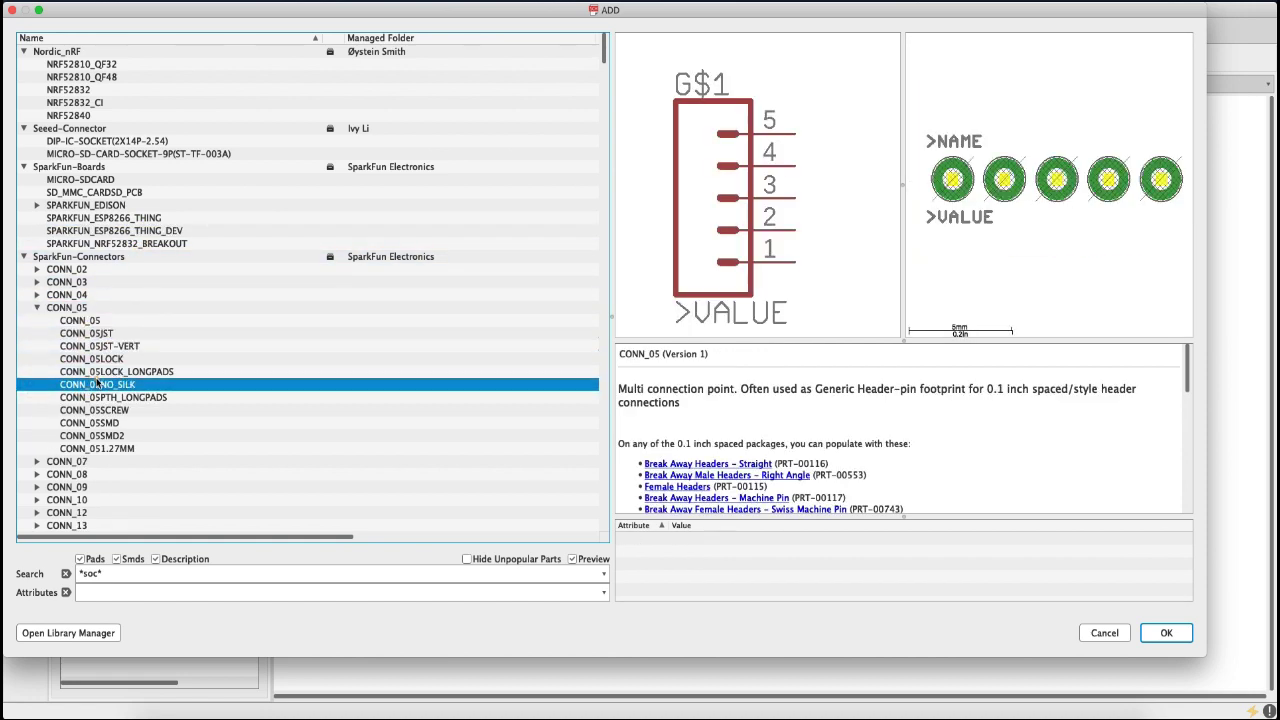
pyautogui.scroll(-5, 100, 400)
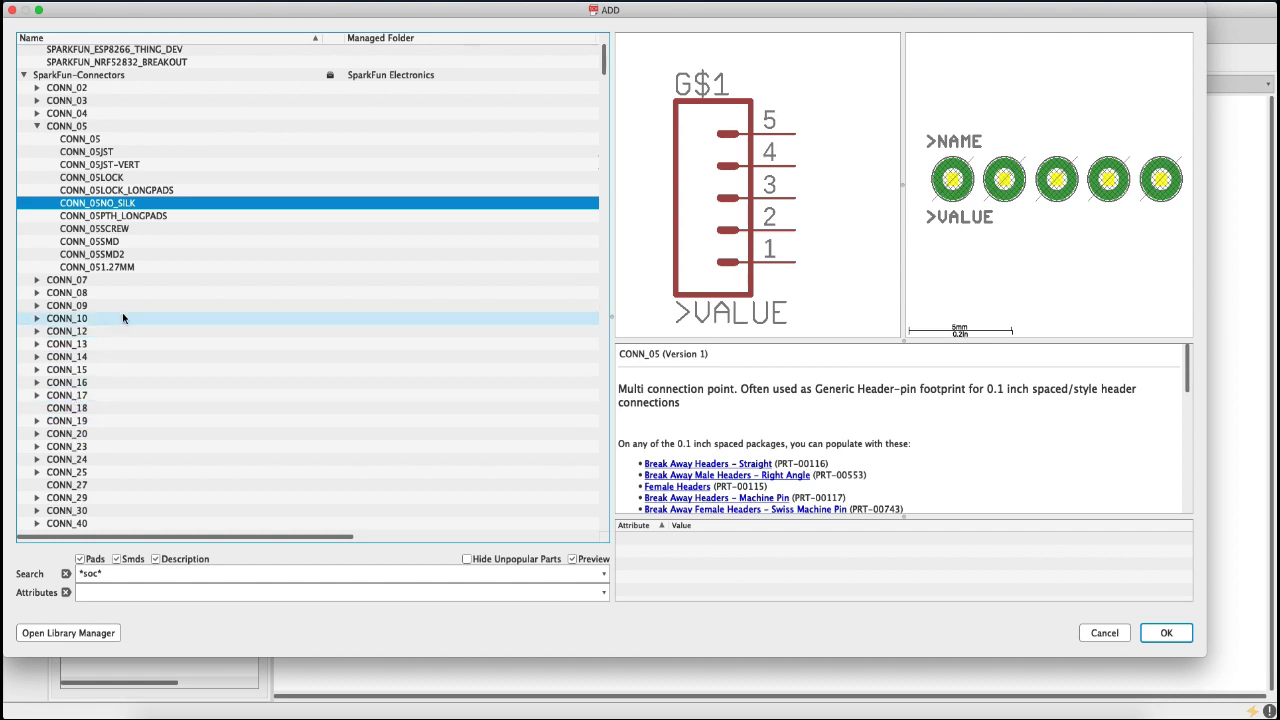
pyautogui.scroll(-9, 122, 318)
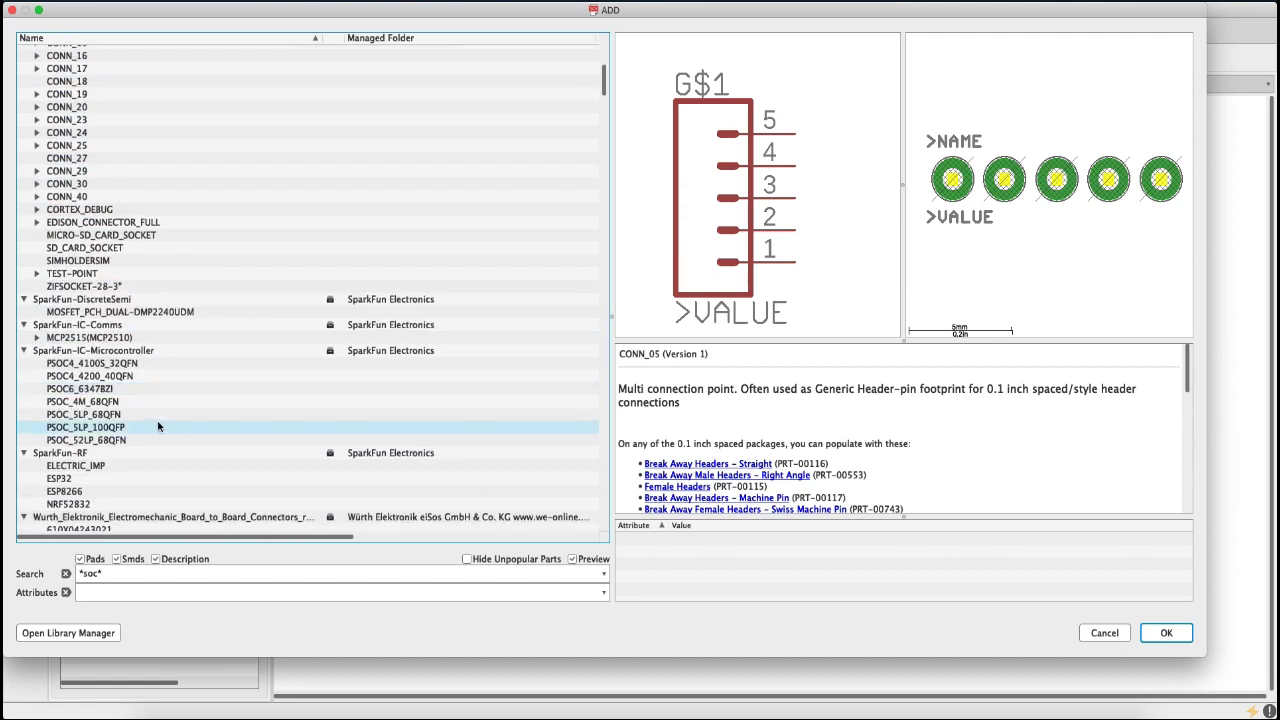
pyautogui.click(100, 376)
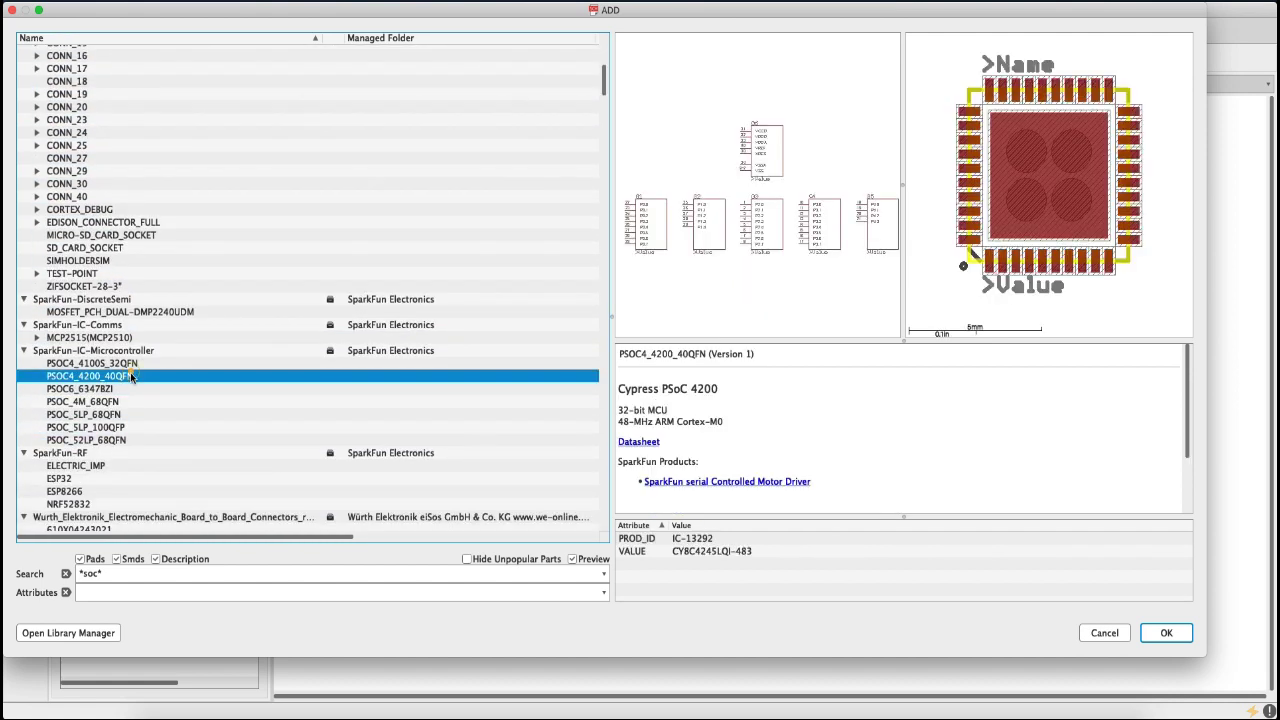
pyautogui.click(133, 414)
pyautogui.scroll(-3, 142, 401)
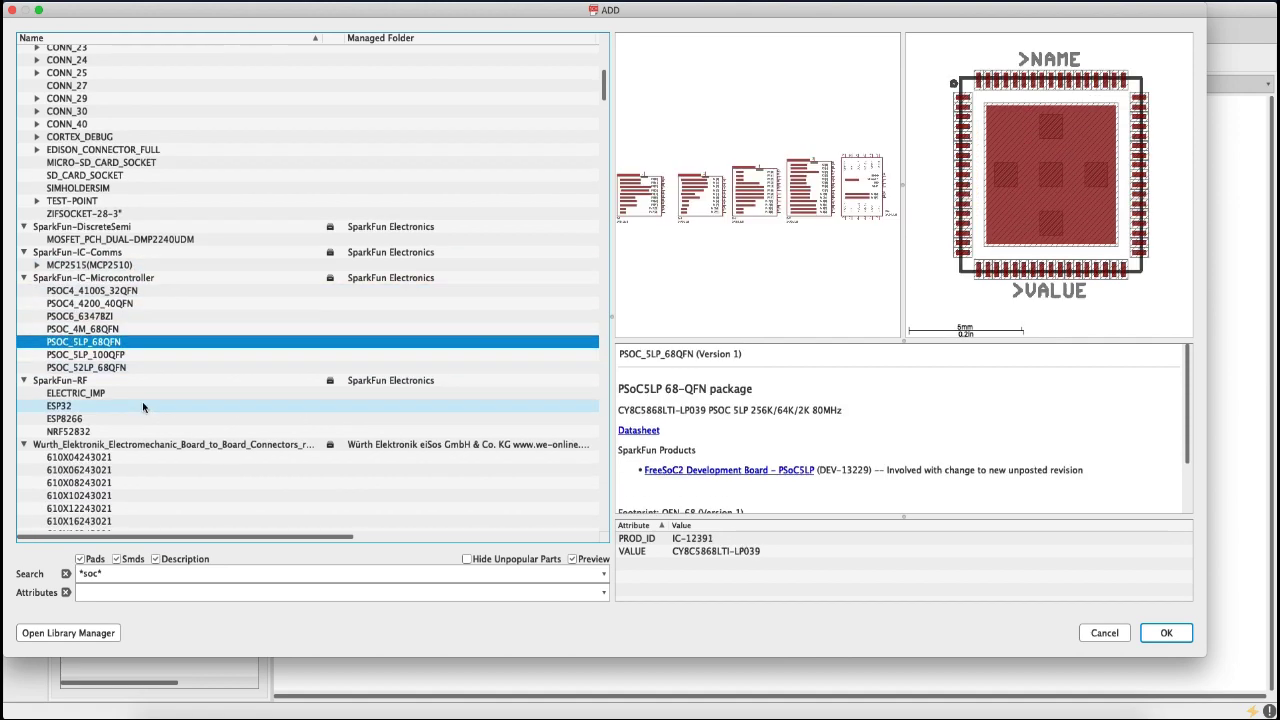
# - Examine the socket headers with different pin counts in the Würth Elektronik board-to-board connector library
pyautogui.click(143, 449)
pyautogui.scroll(-4, 130, 430)
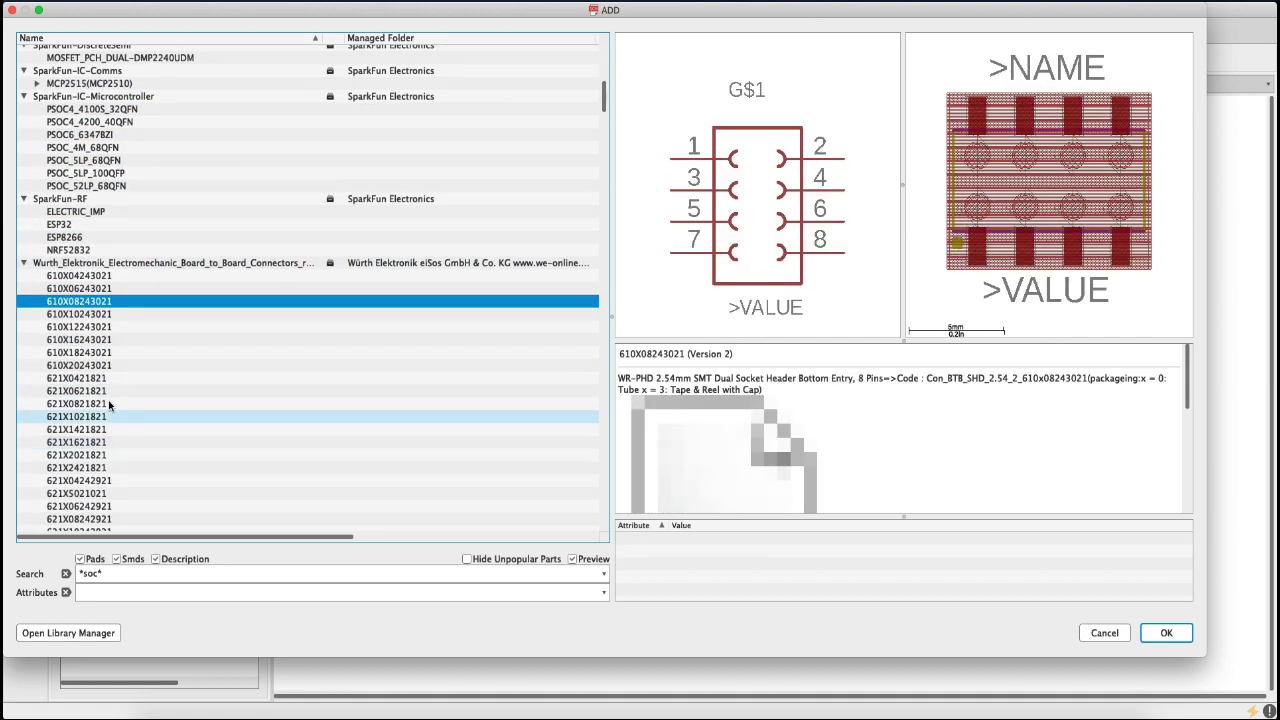
pyautogui.click(100, 390)
pyautogui.scroll(-3, 105, 410)
pyautogui.click(108, 411)
pyautogui.scroll(-4, 176, 432)
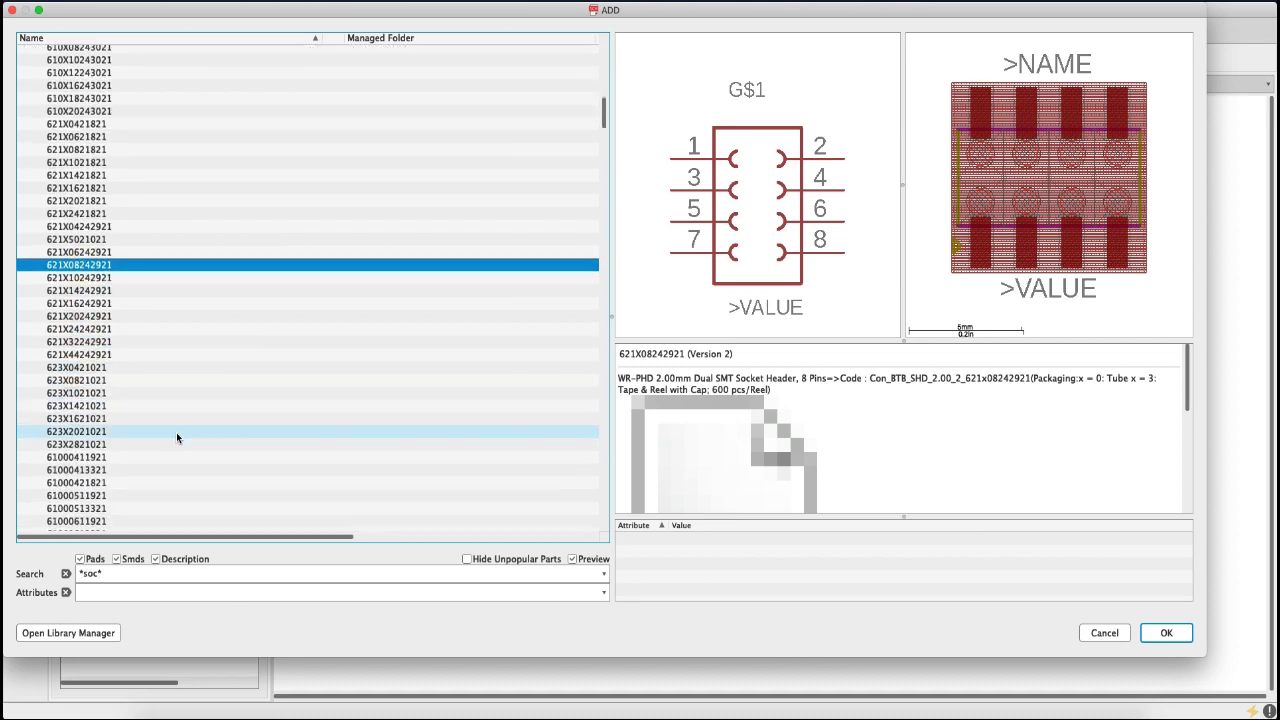
pyautogui.click(178, 419)
pyautogui.scroll(-20, 180, 449)
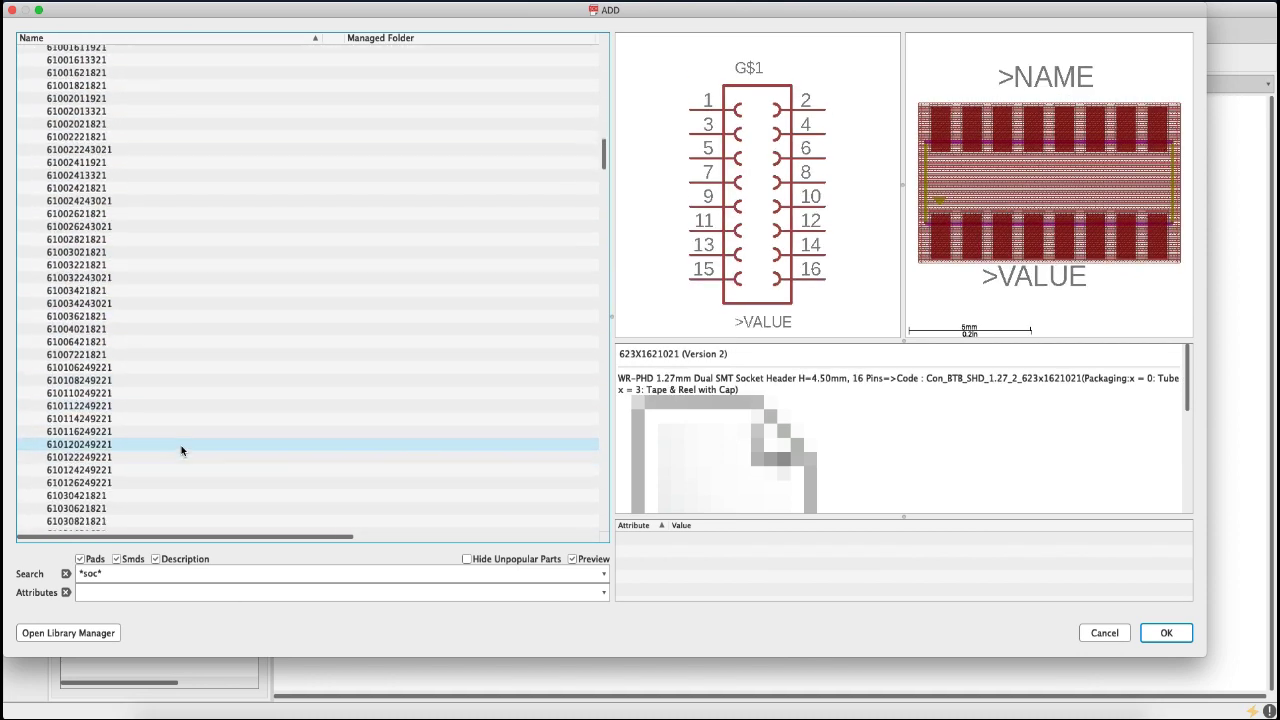
pyautogui.click(80, 332)
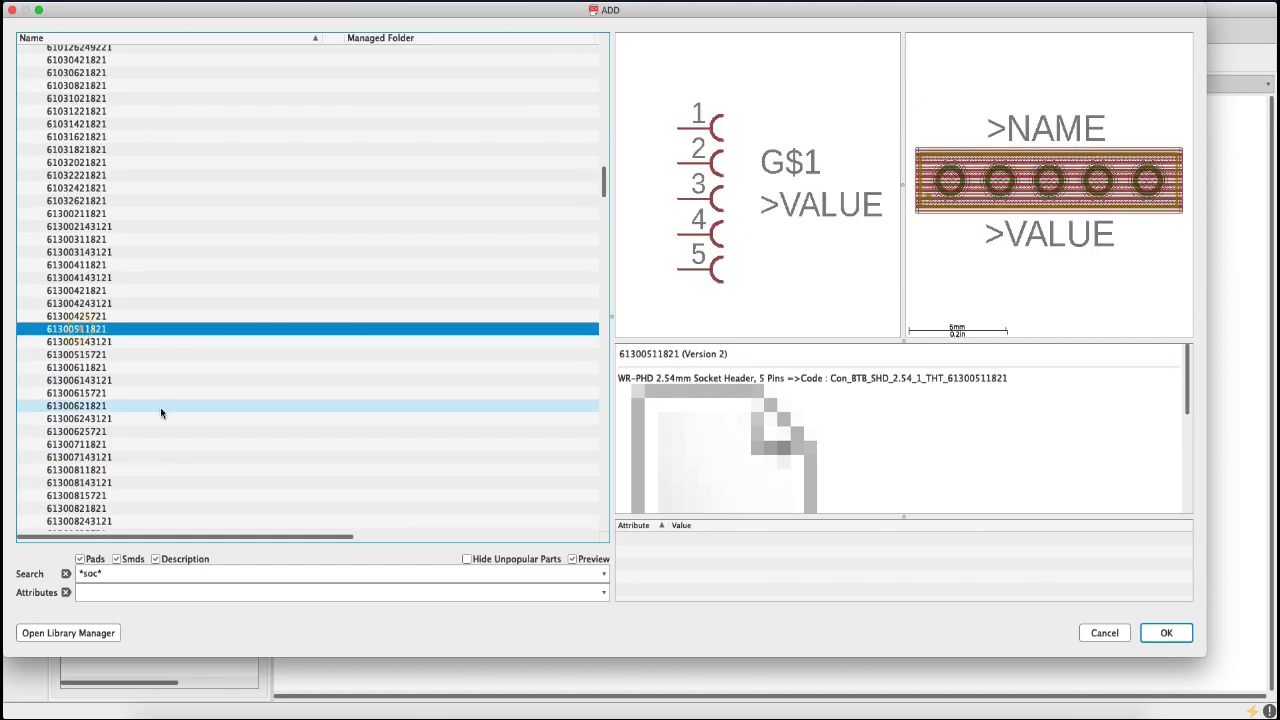
pyautogui.click(60, 265)
pyautogui.click(100, 445)
pyautogui.scroll(-6, 99, 445)
pyautogui.click(88, 403)
pyautogui.scroll(-5, 90, 415)
pyautogui.click(92, 392)
pyautogui.scroll(-15, 95, 403)
# - Examine the socket parts in the con-jae, con-leotronics and con-molex libraries, including the KX14 connectors, 1296-T series and SIM card socket
pyautogui.moveTo(603, 257); pyautogui.dragTo(588, 327)
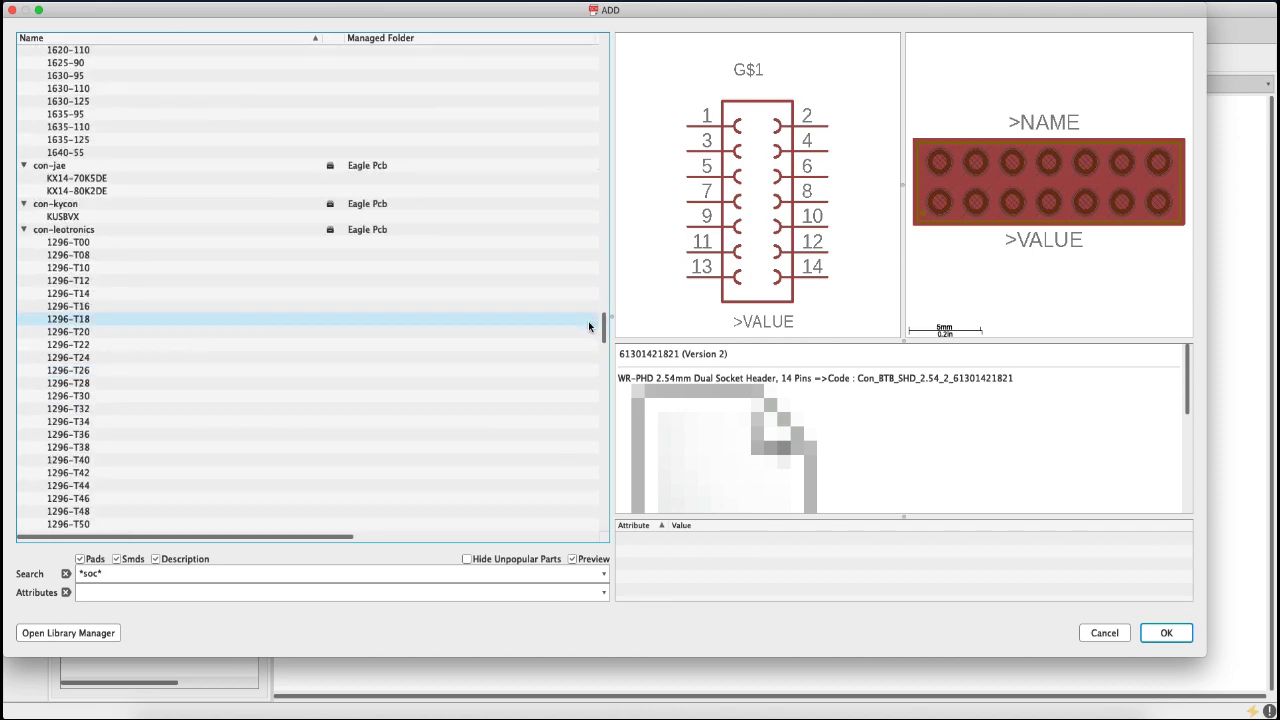
pyautogui.click(113, 178)
pyautogui.click(113, 191)
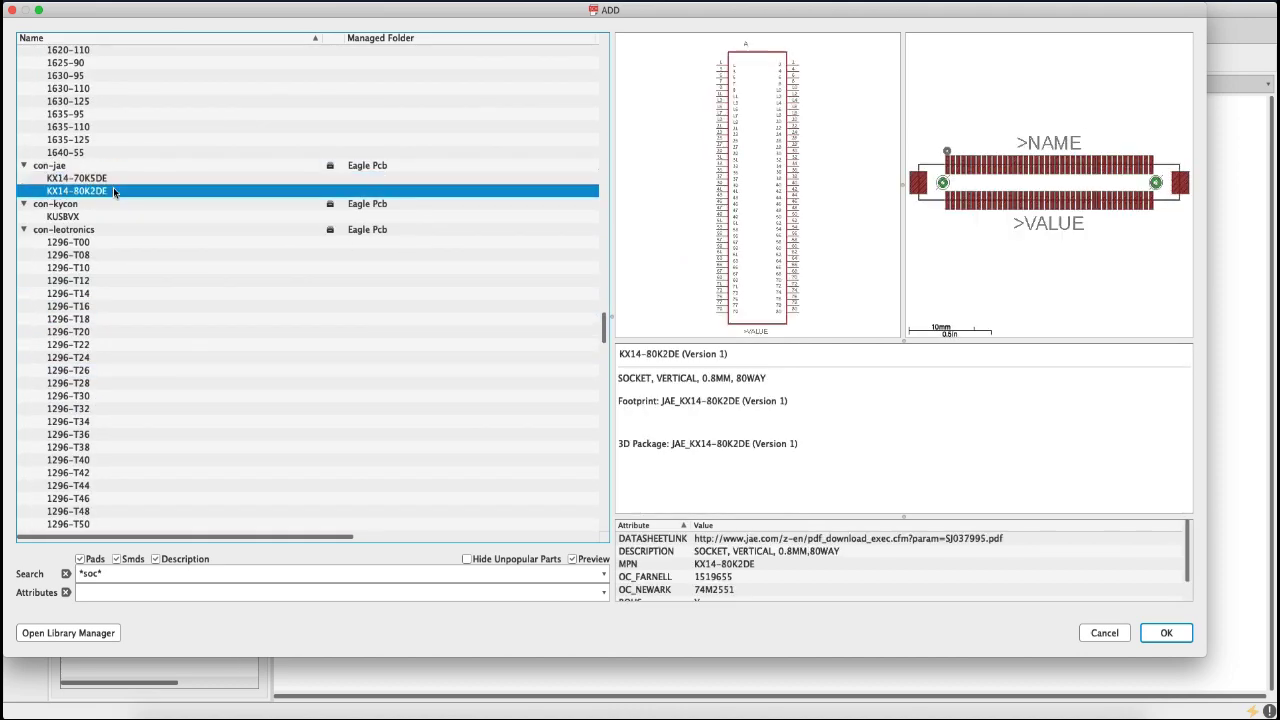
pyautogui.click(100, 293)
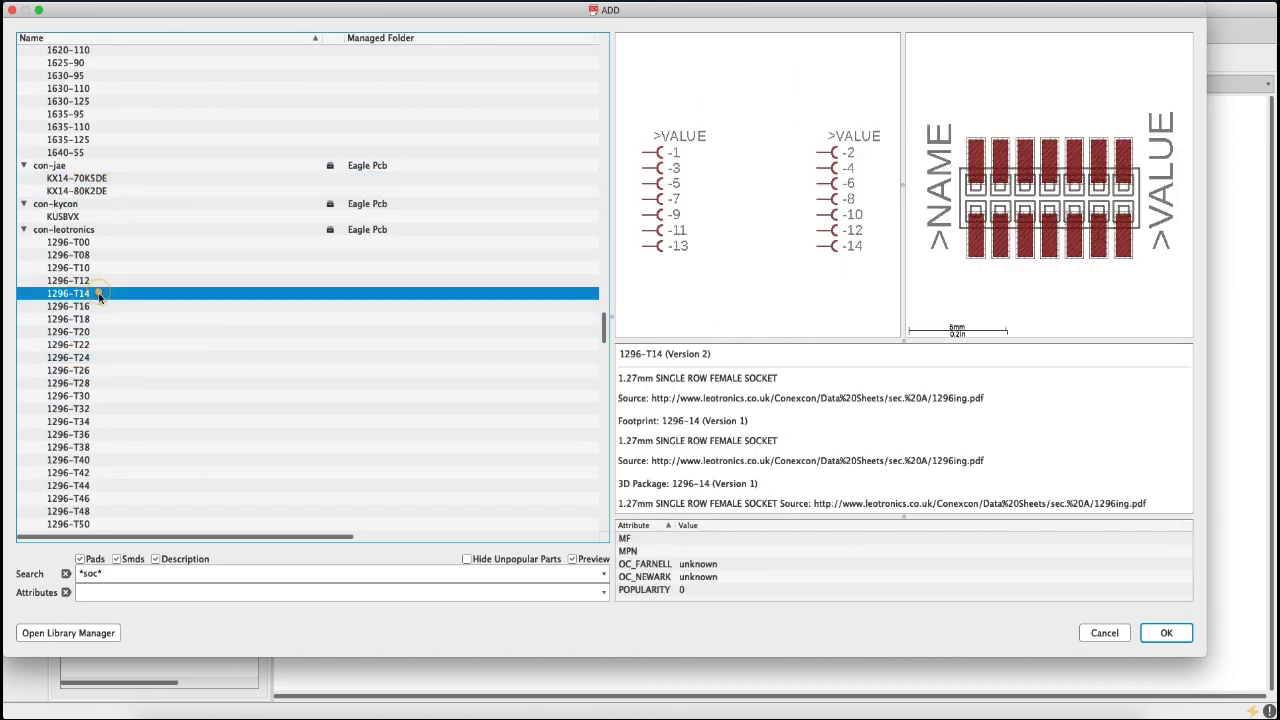
pyautogui.click(95, 371)
pyautogui.scroll(-1, 96, 375)
pyautogui.scroll(-6, 97, 380)
pyautogui.click(97, 381)
pyautogui.scroll(-5, 97, 384)
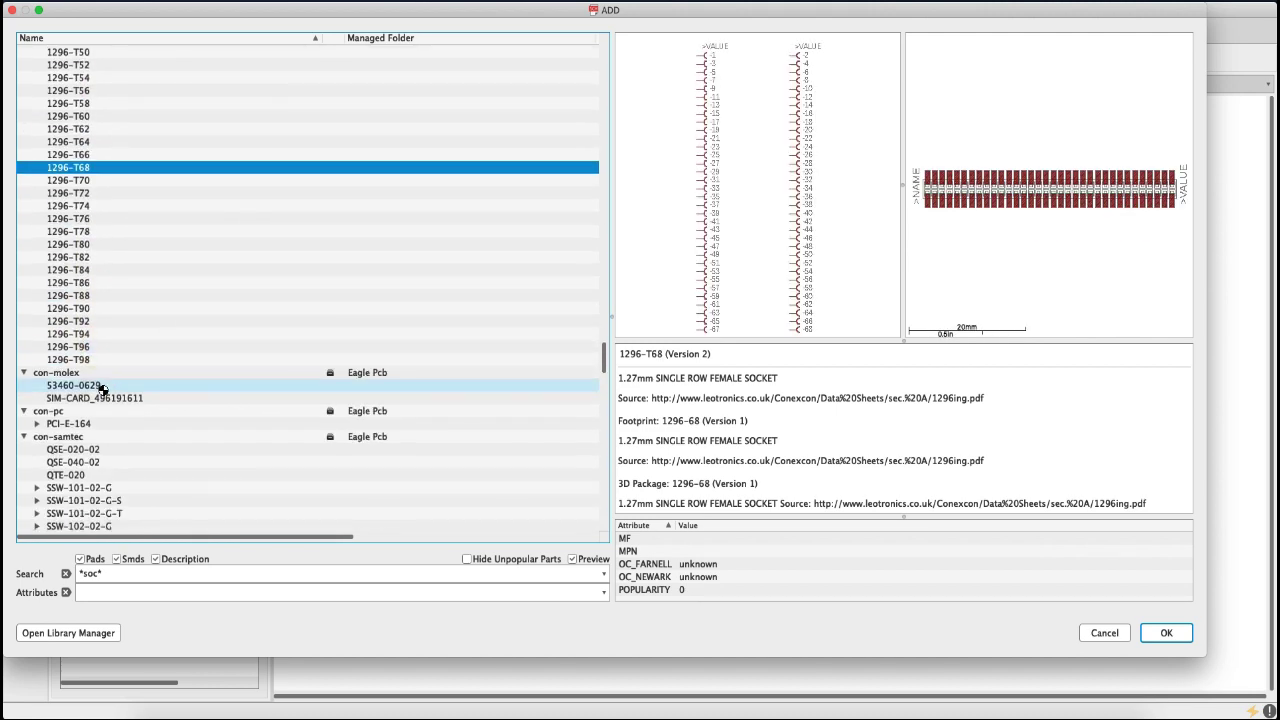
pyautogui.click(100, 386)
pyautogui.click(100, 398)
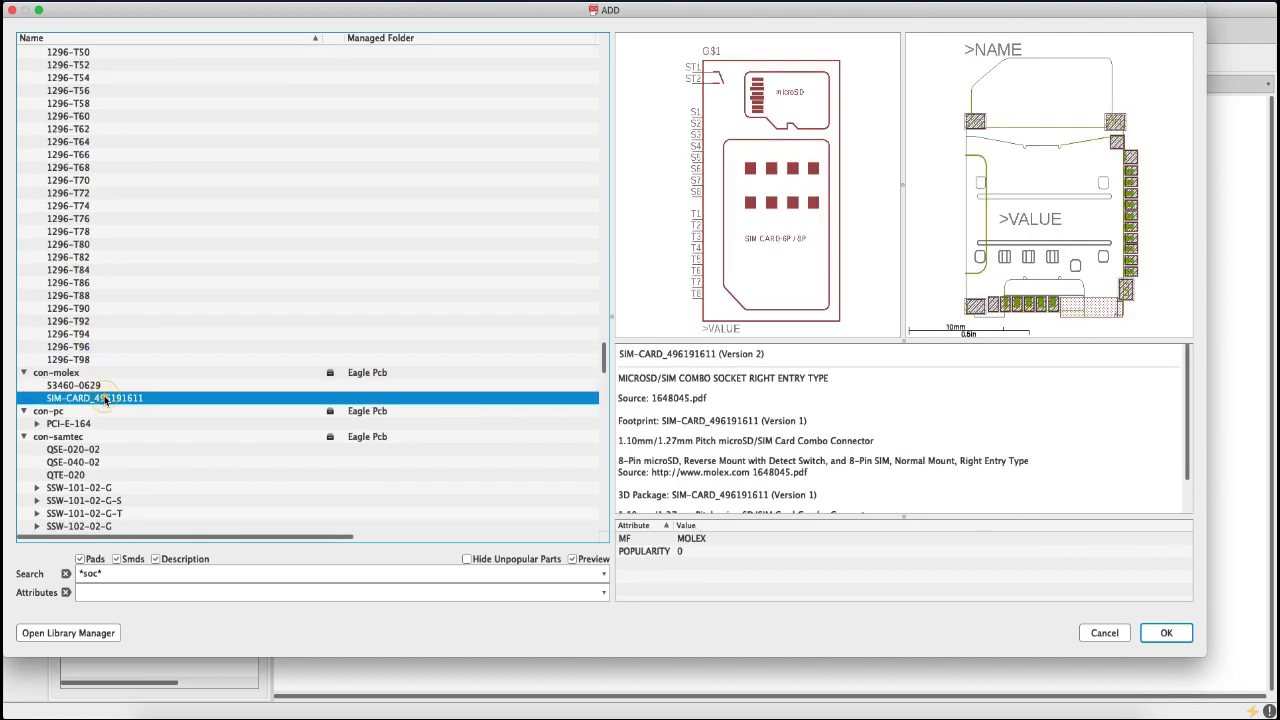
# - Examine the con-samtec library sockets, including QSE-040-02 and the SSW-115-02-G-Q variant
pyautogui.scroll(-4, 97, 396)
pyautogui.click(88, 303)
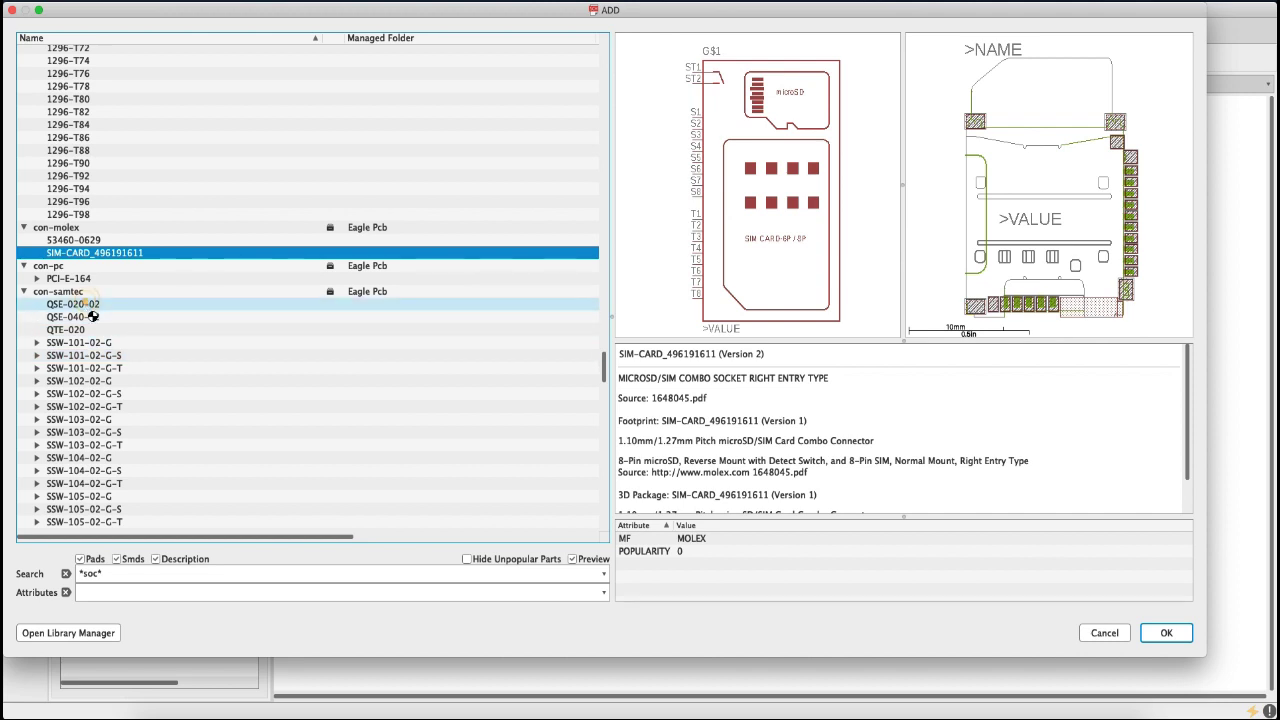
pyautogui.click(88, 316)
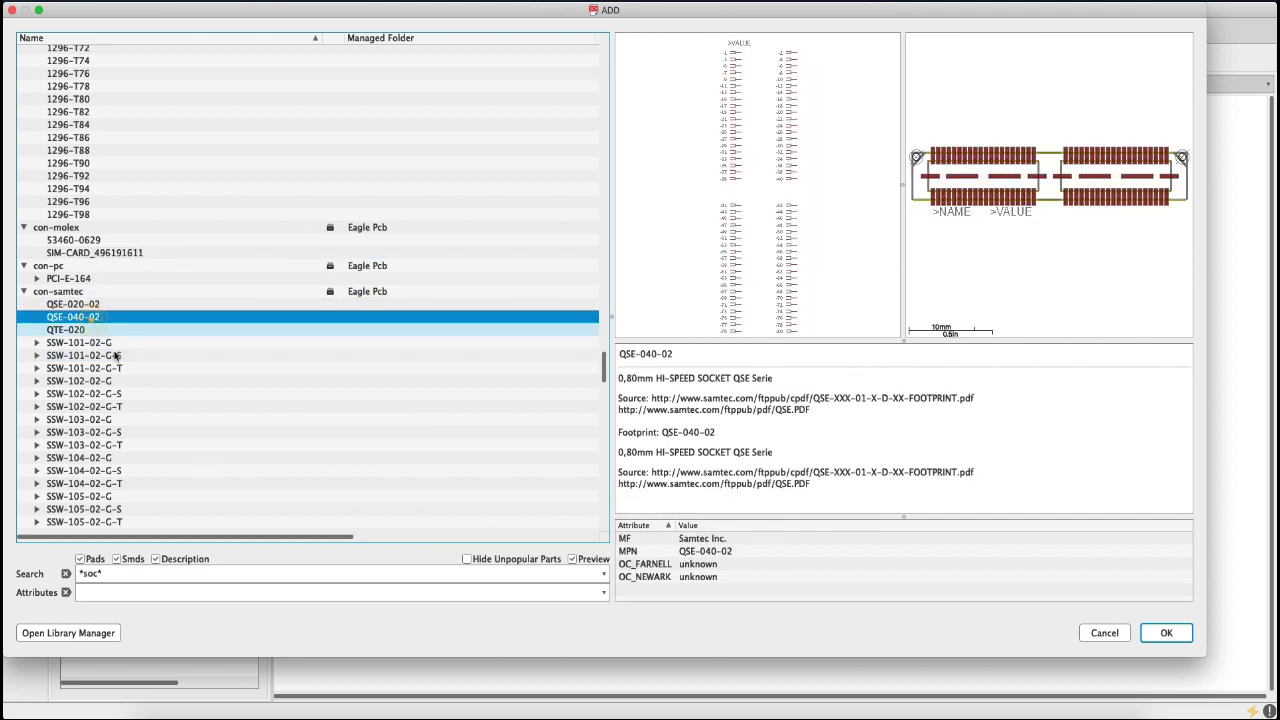
pyautogui.scroll(-12, 136, 402)
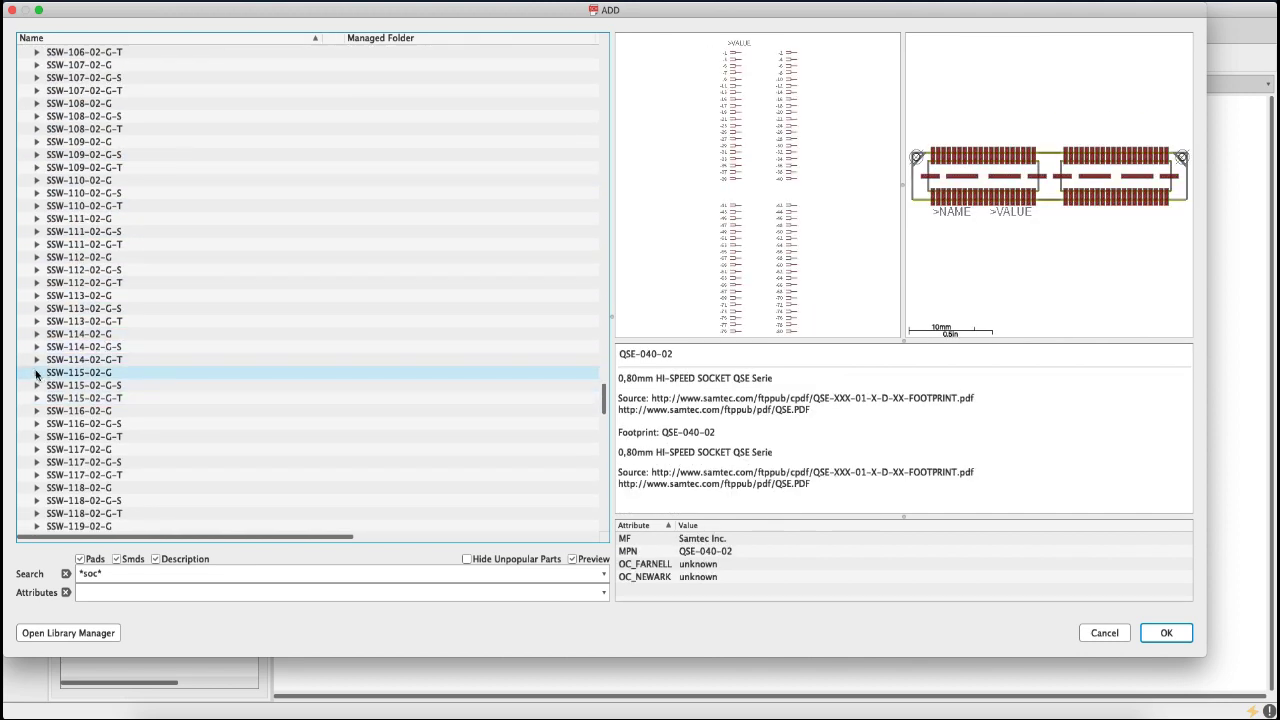
pyautogui.click(36, 372)
pyautogui.click(93, 410)
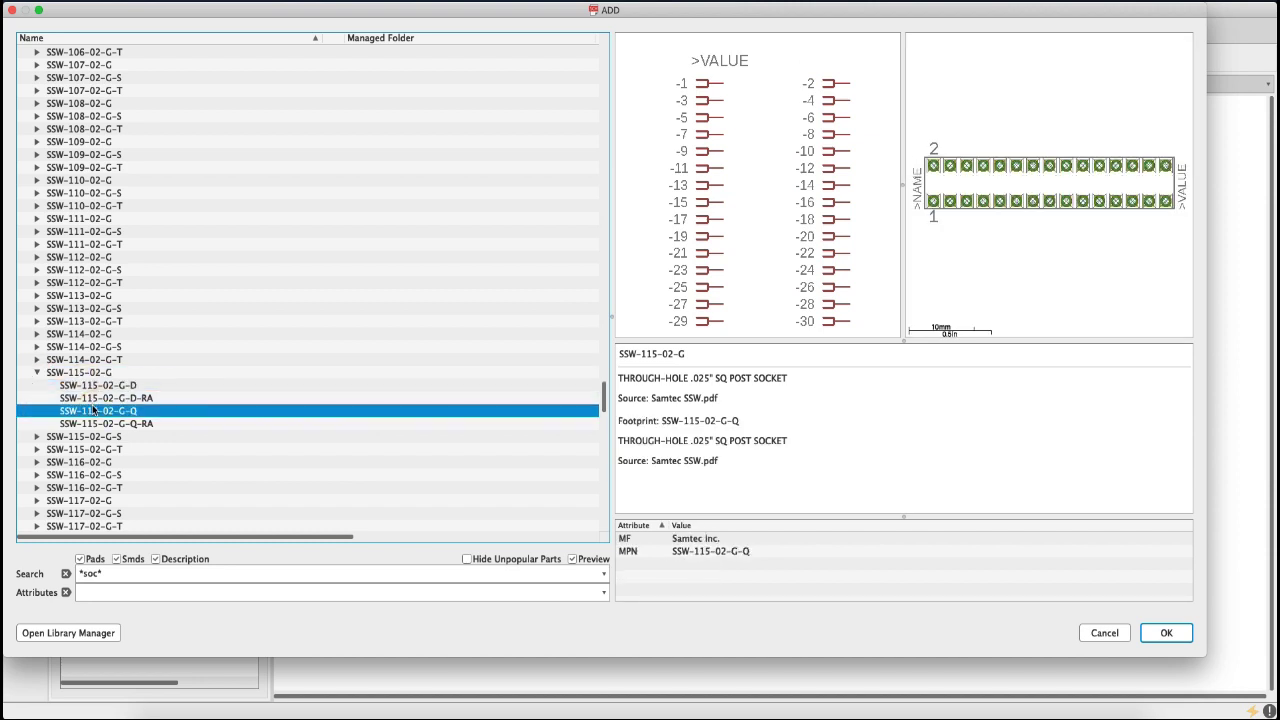
pyautogui.scroll(-5, 95, 416)
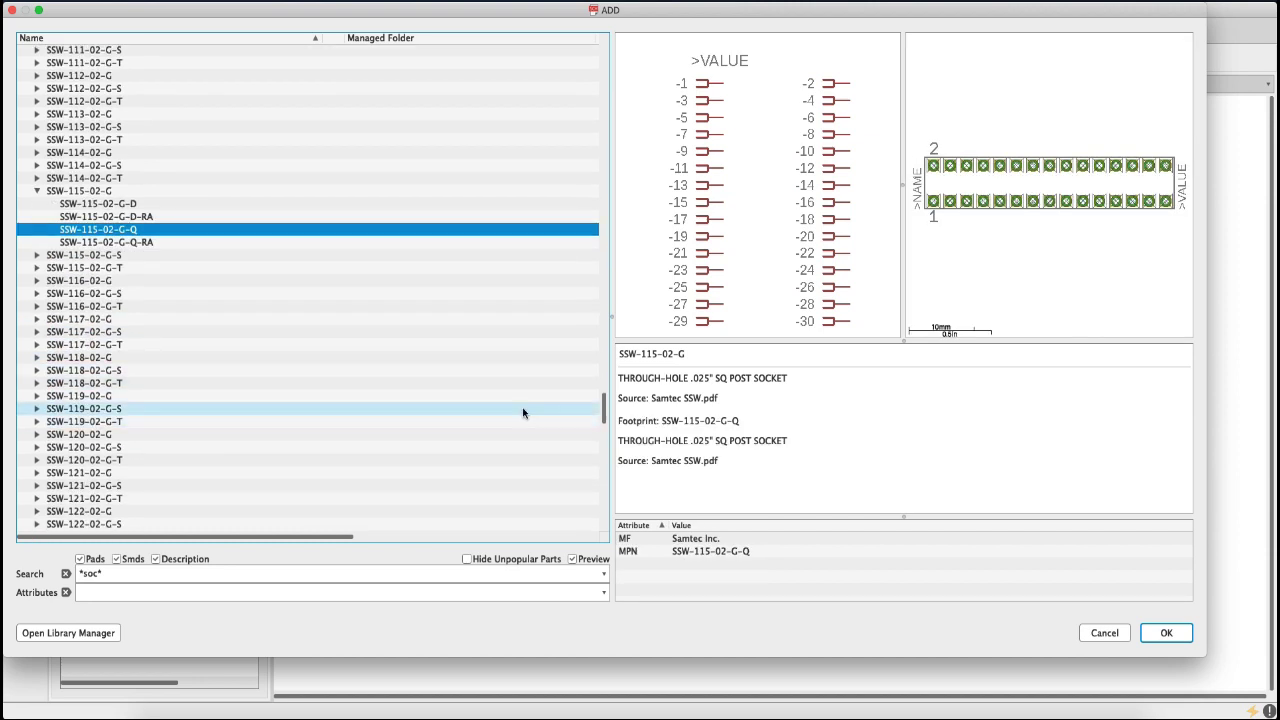
# - Search the parts library for *4n35*
pyautogui.click(86, 579)
pyautogui.write('*soc*')
pyautogui.press('Return')
pyautogui.write('*')
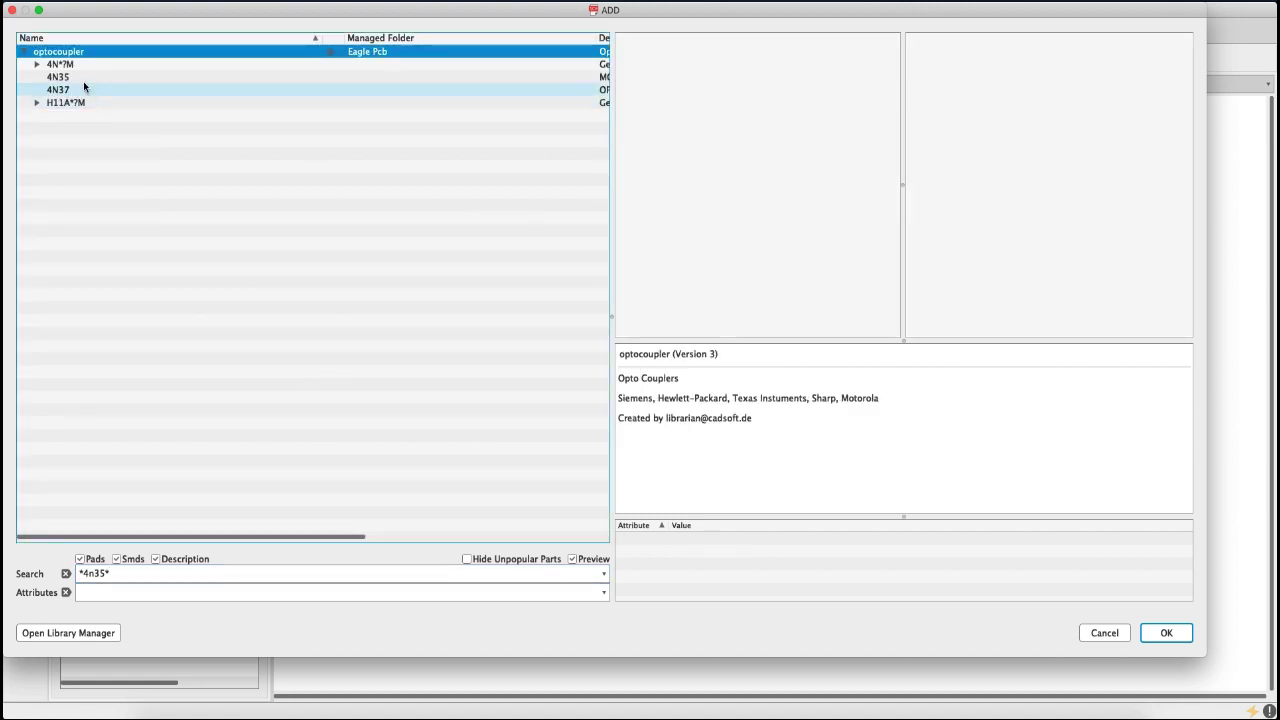
# - Compare the 4N35, 4N37 and 4N25M optocouplers, including the variants in the 4N*?M group
pyautogui.click(60, 77)
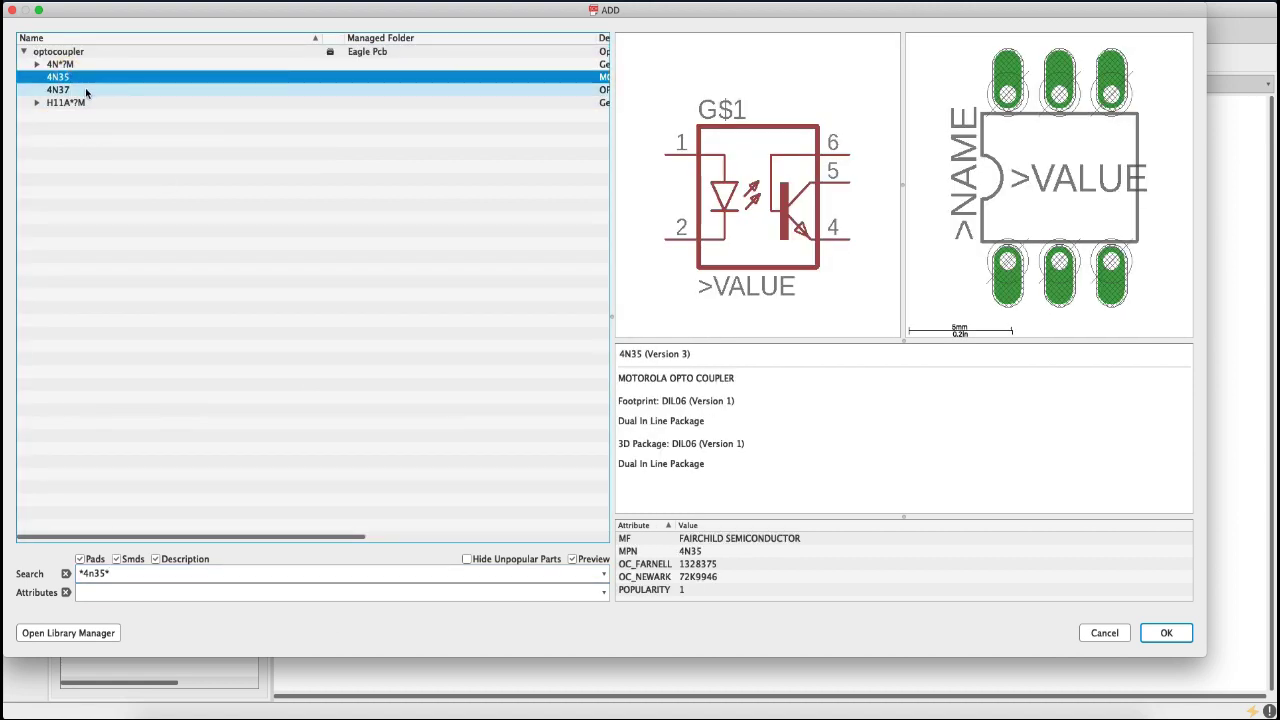
pyautogui.click(85, 87)
pyautogui.click(82, 78)
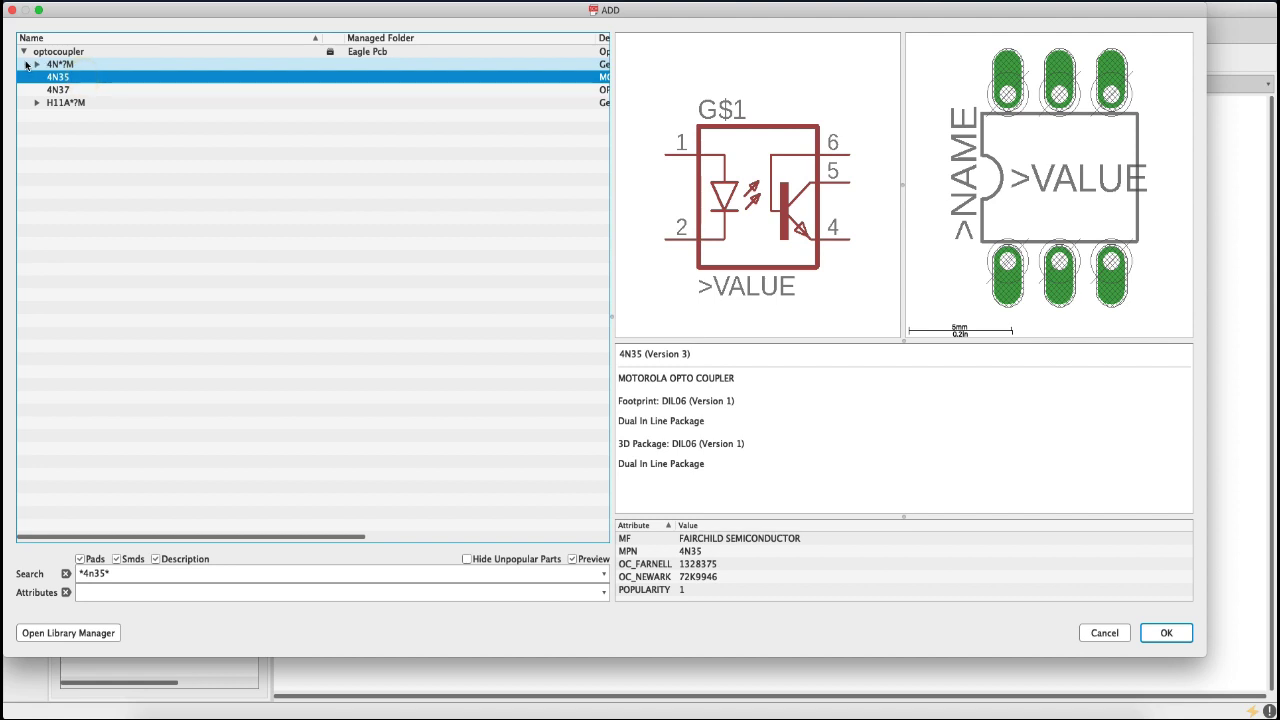
pyautogui.click(34, 65)
pyautogui.click(85, 77)
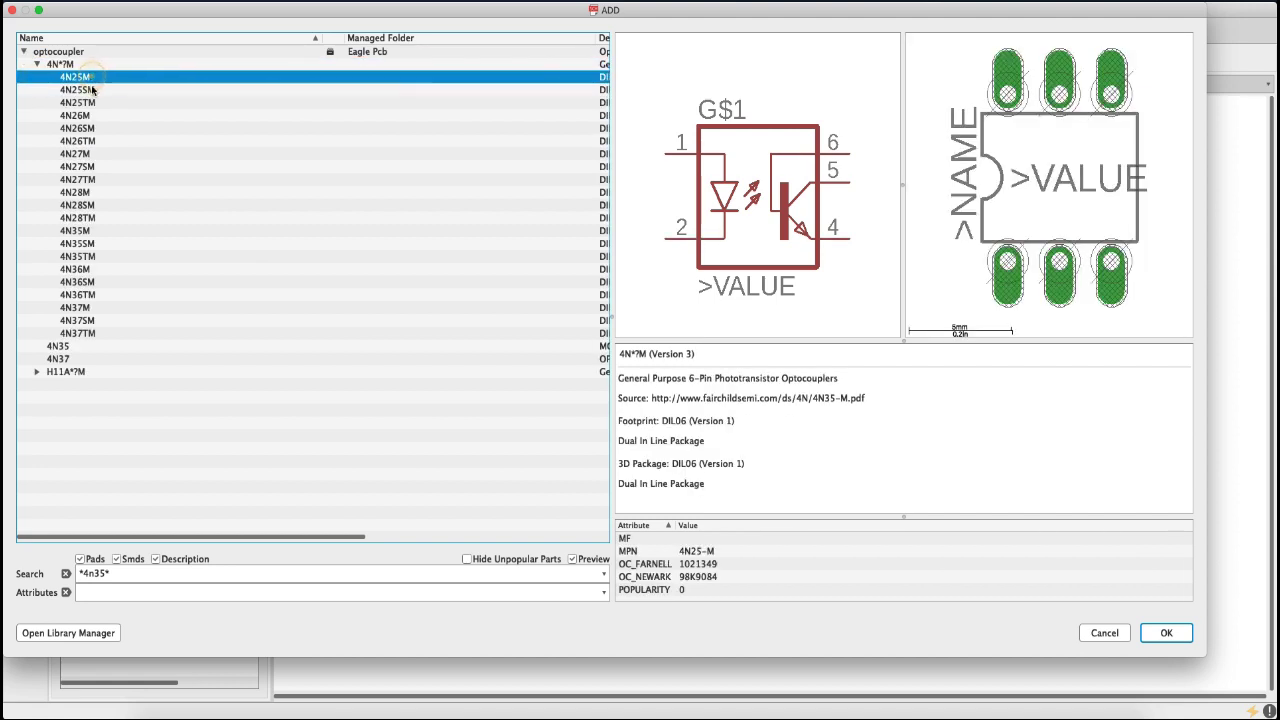
pyautogui.click(34, 65)
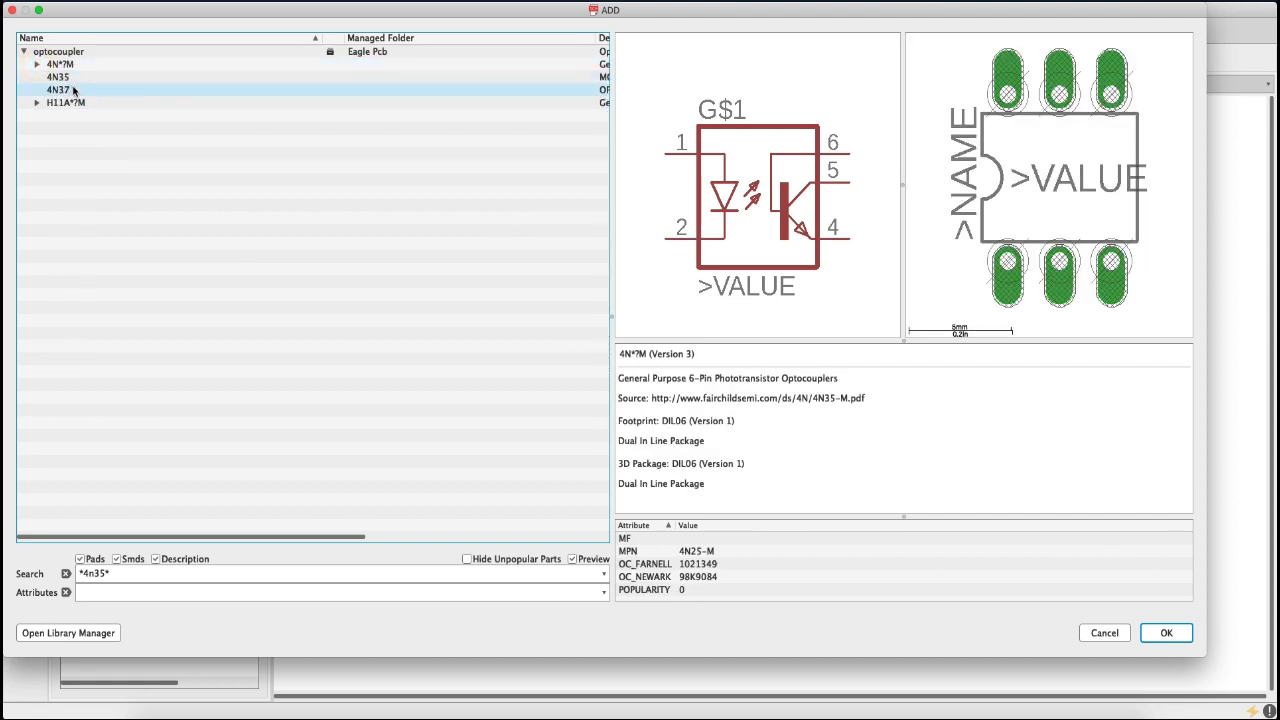
# - Place the 4N35 optocoupler in the schematic between resistor R2 and the LED above R3
pyautogui.click(60, 77)
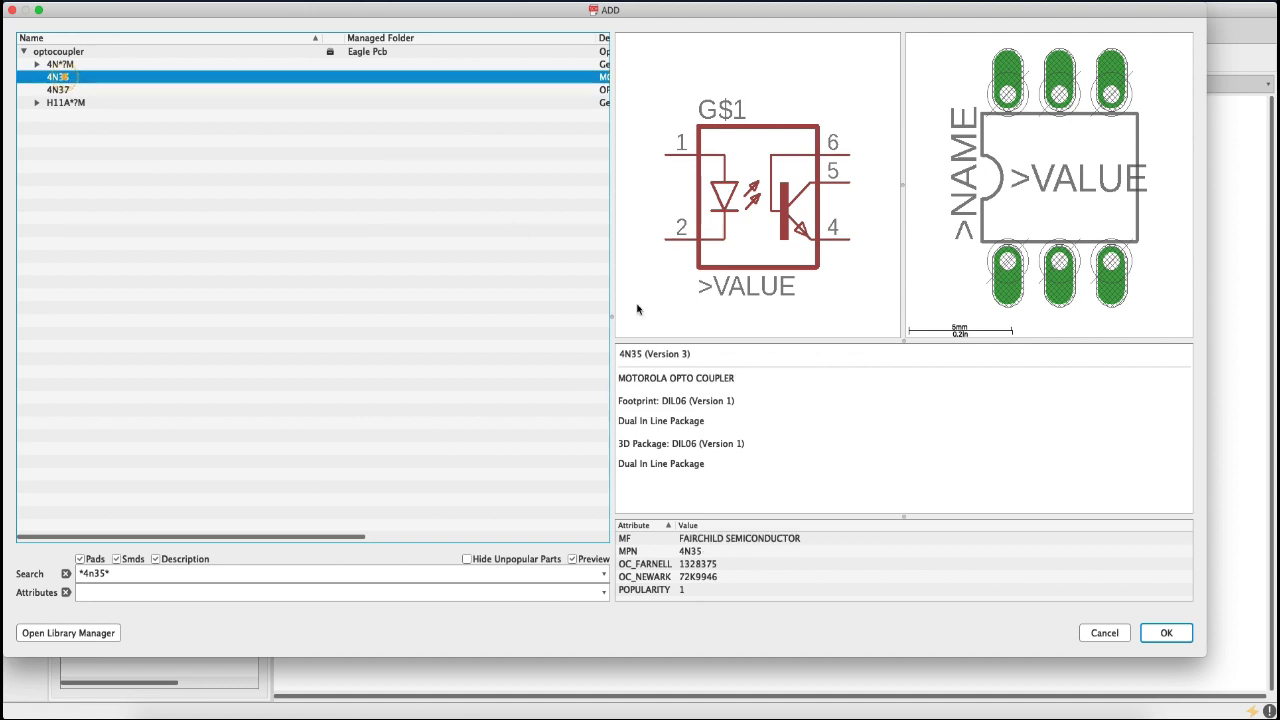
pyautogui.click(1160, 633)
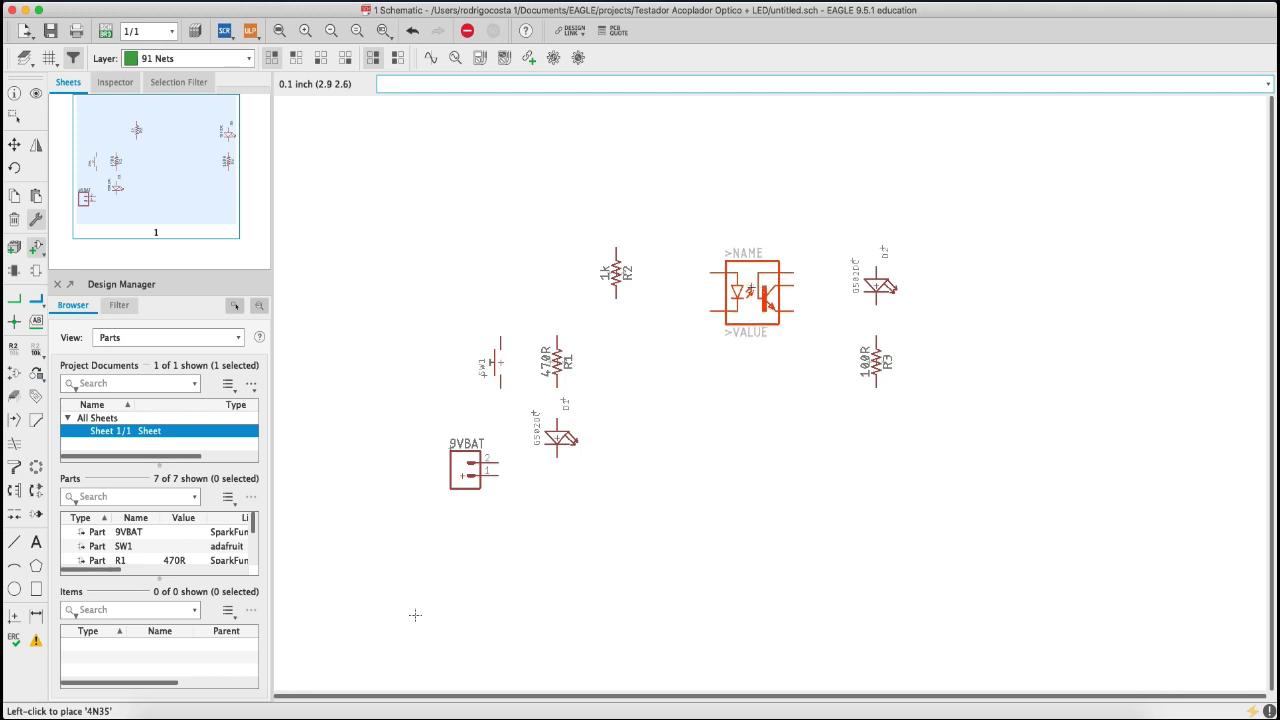
pyautogui.click(760, 297)
pyautogui.press('Escape')
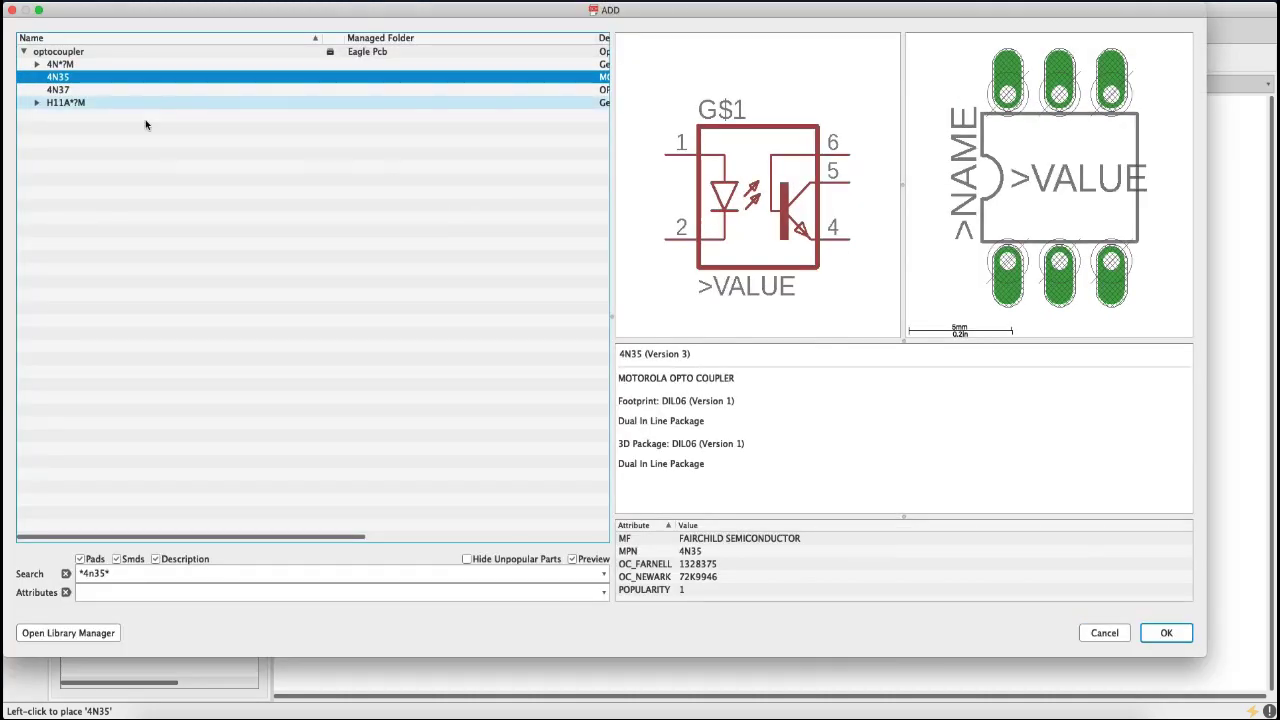
# - Search the library for *817* and place the PC817 optocoupler directly below the 4N35
pyautogui.click(108, 572)
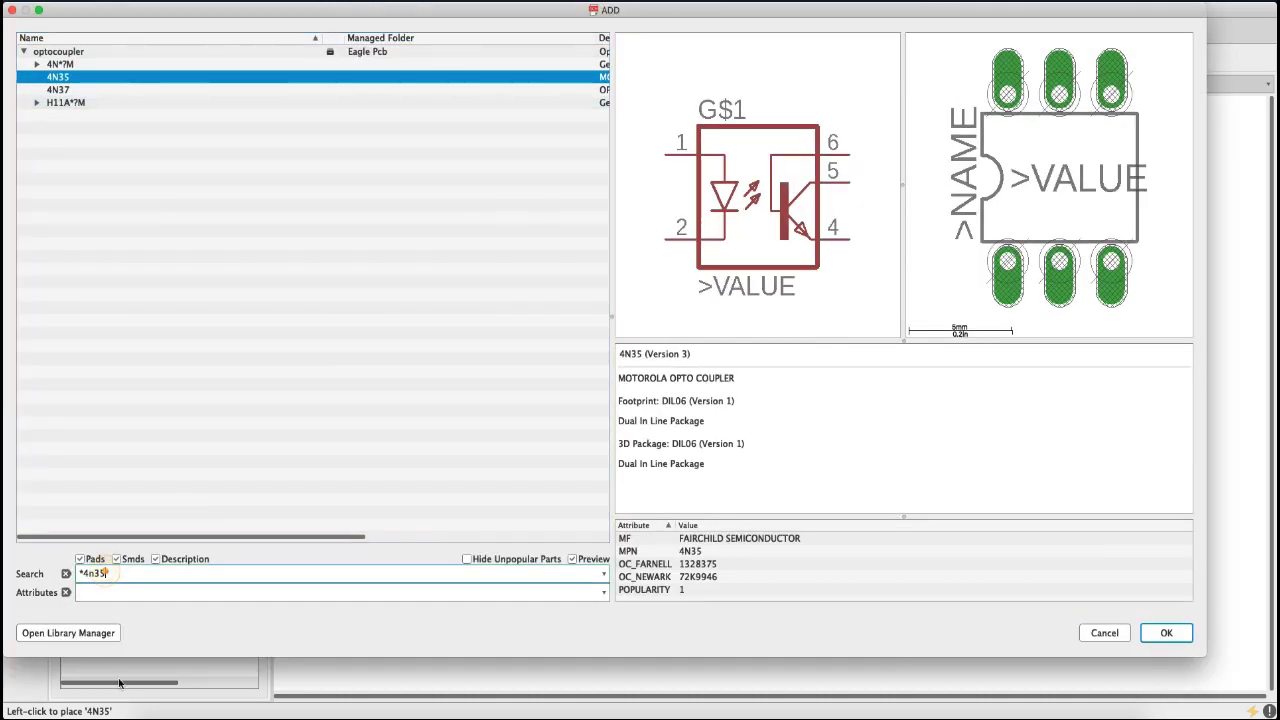
pyautogui.write('*817*')
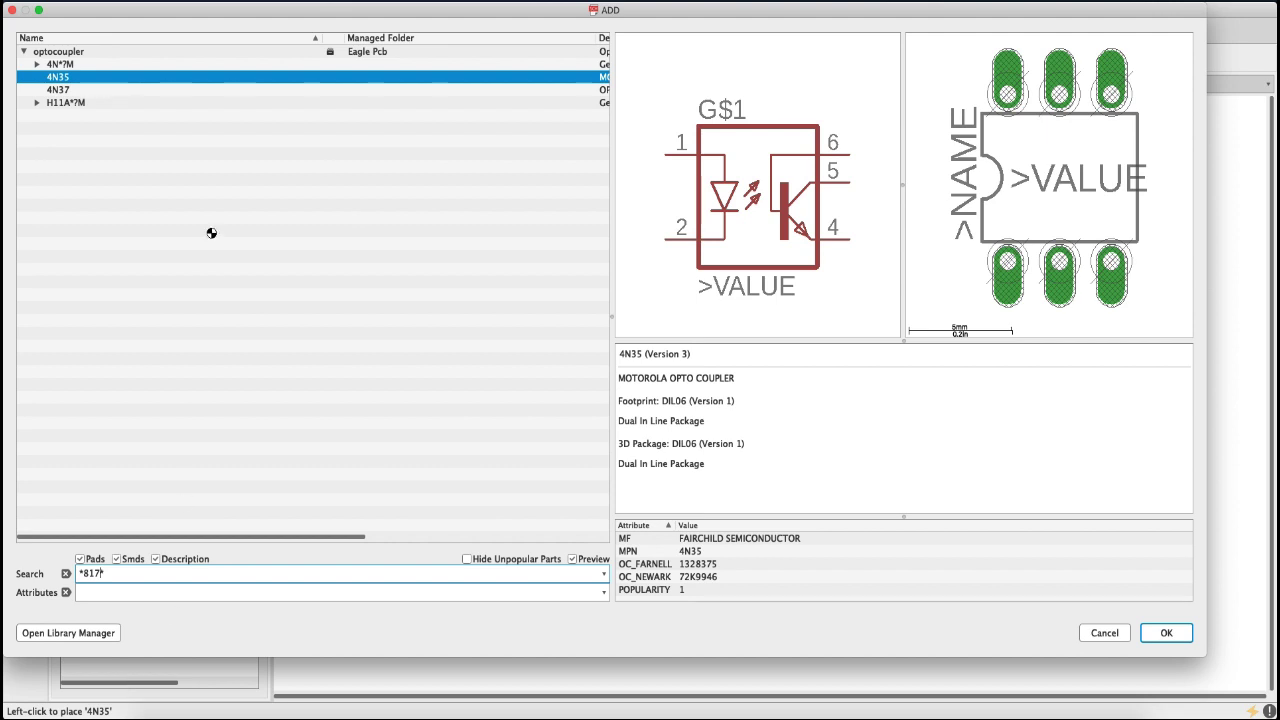
pyautogui.press('Return')
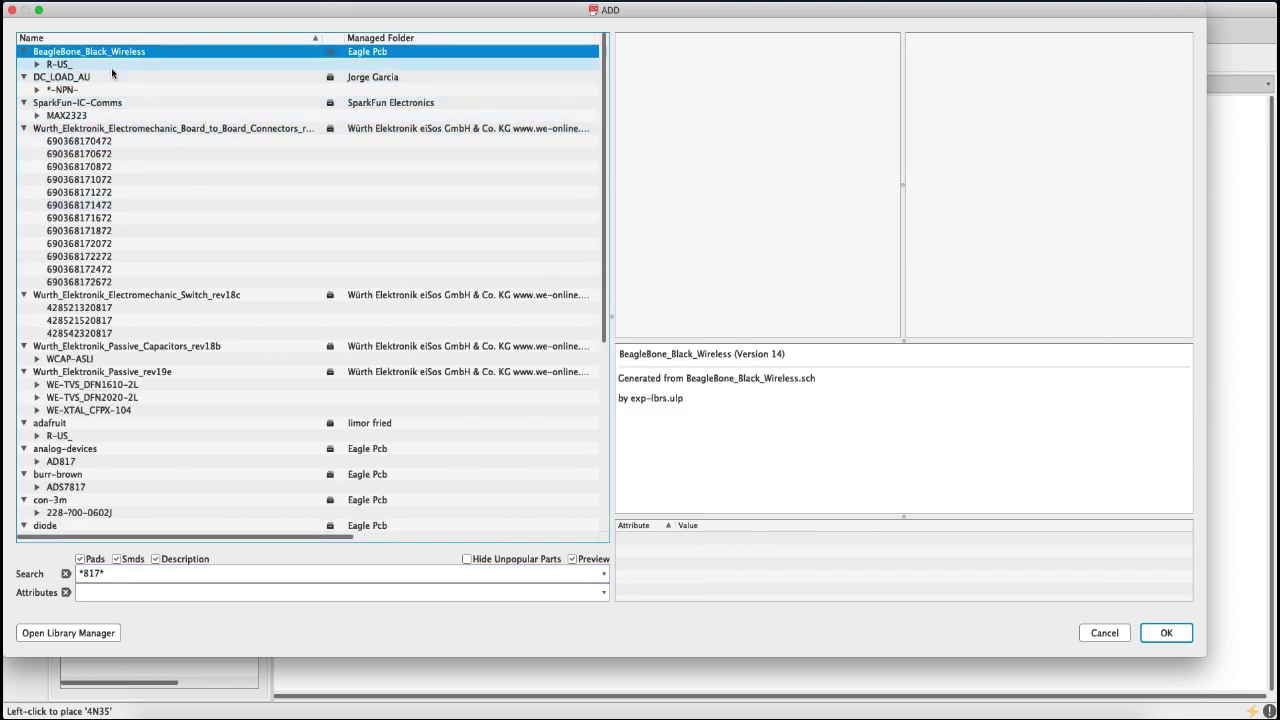
pyautogui.scroll(-5, 129, 438)
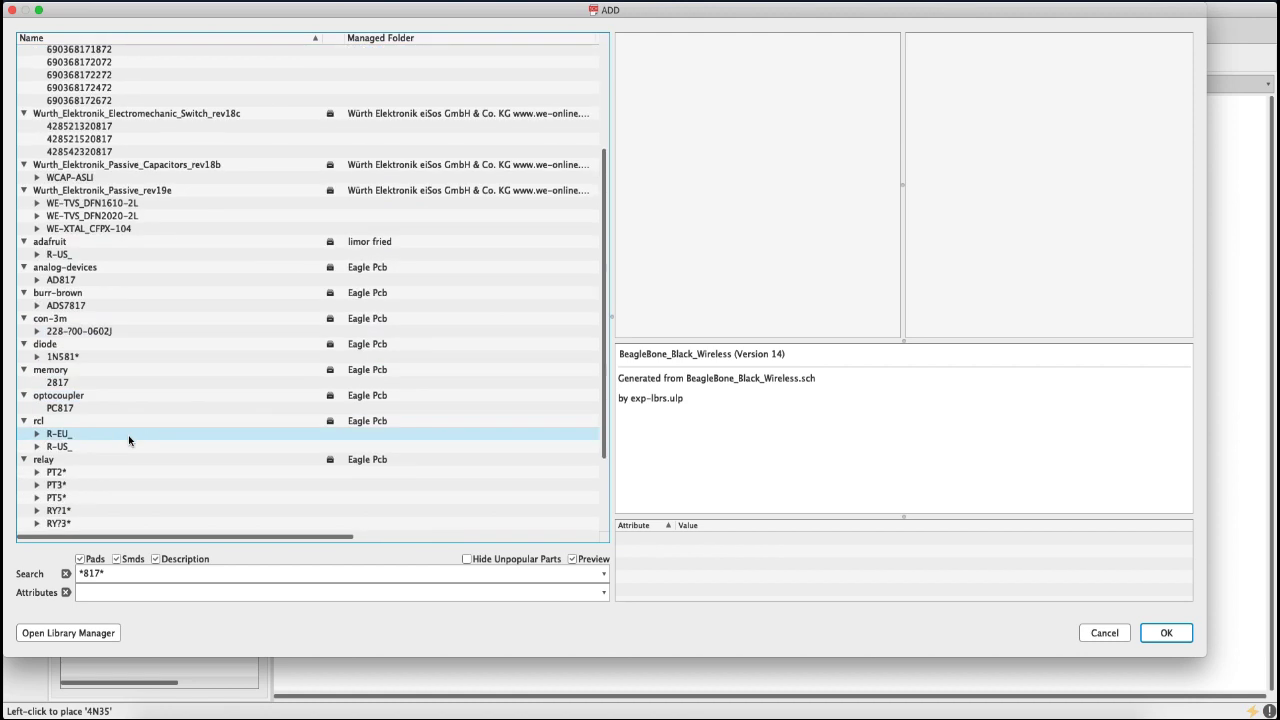
pyautogui.click(126, 408)
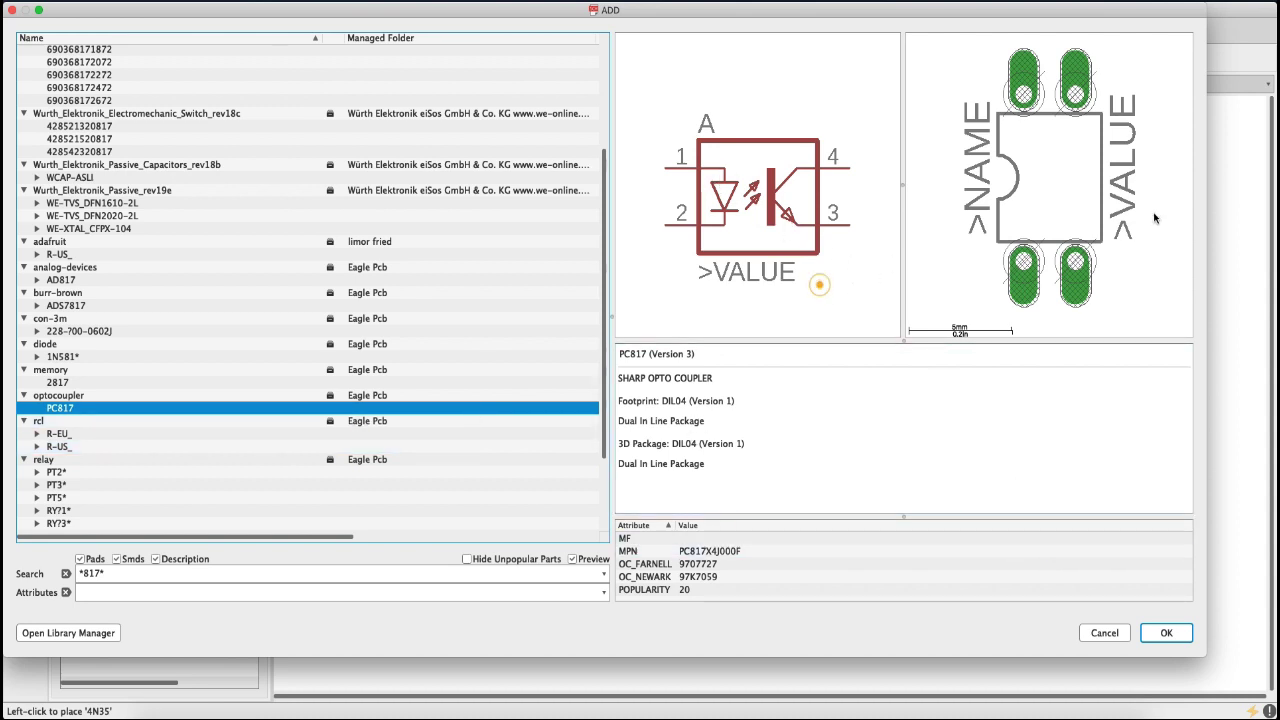
pyautogui.click(1166, 633)
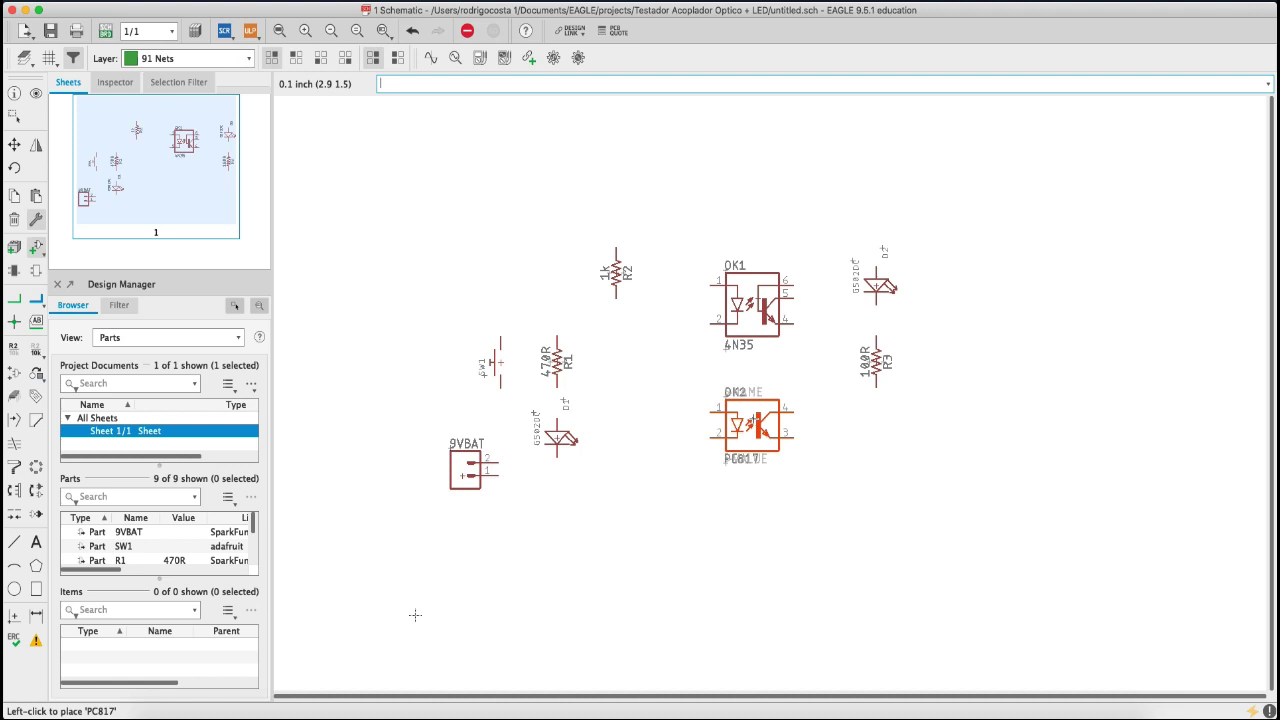
pyautogui.click(755, 426)
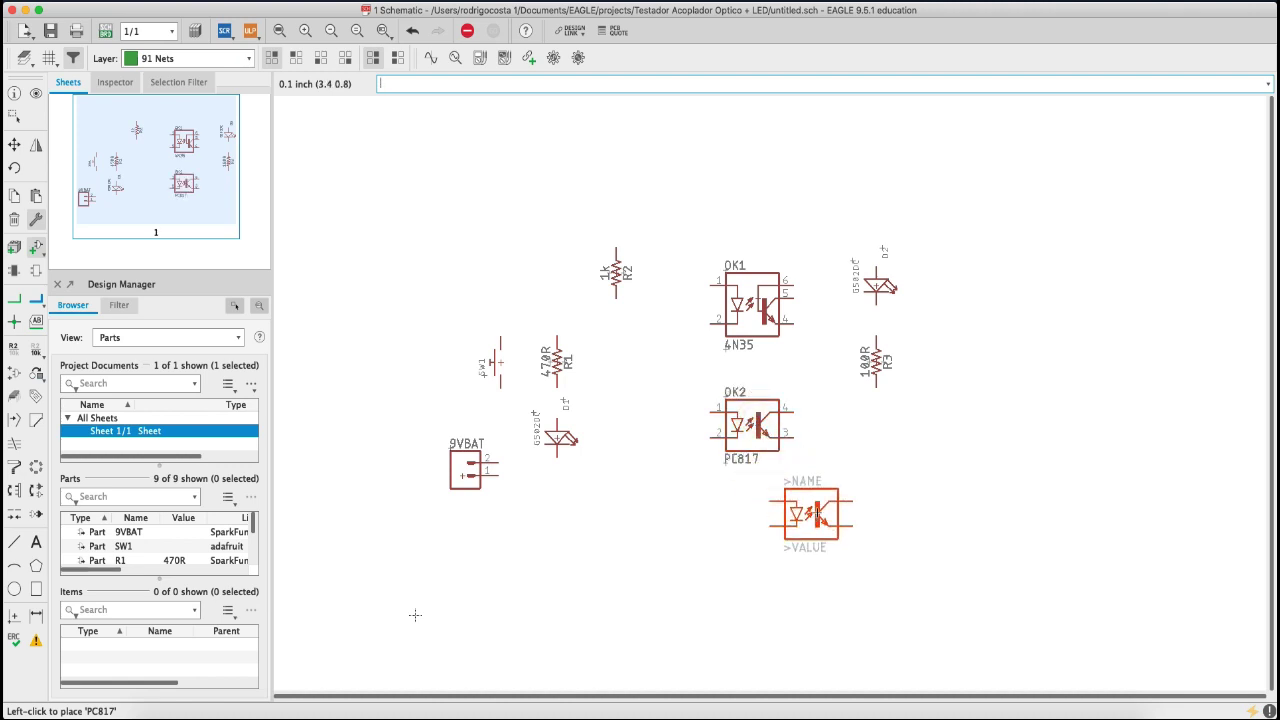
pyautogui.press('Escape')
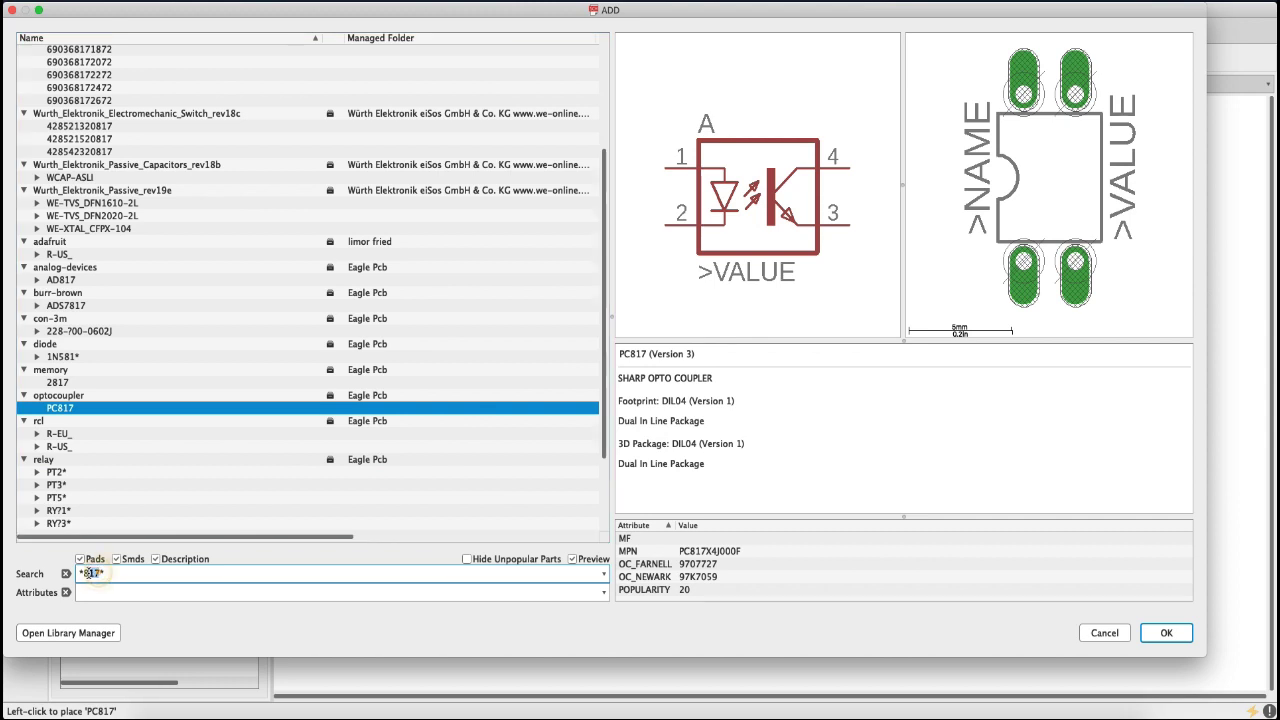
# - Search the library for *power* and compare the supply and ground symbols in BeagleBone_Black_Wireless, including AGND and CGND
pyautogui.write('*power*')
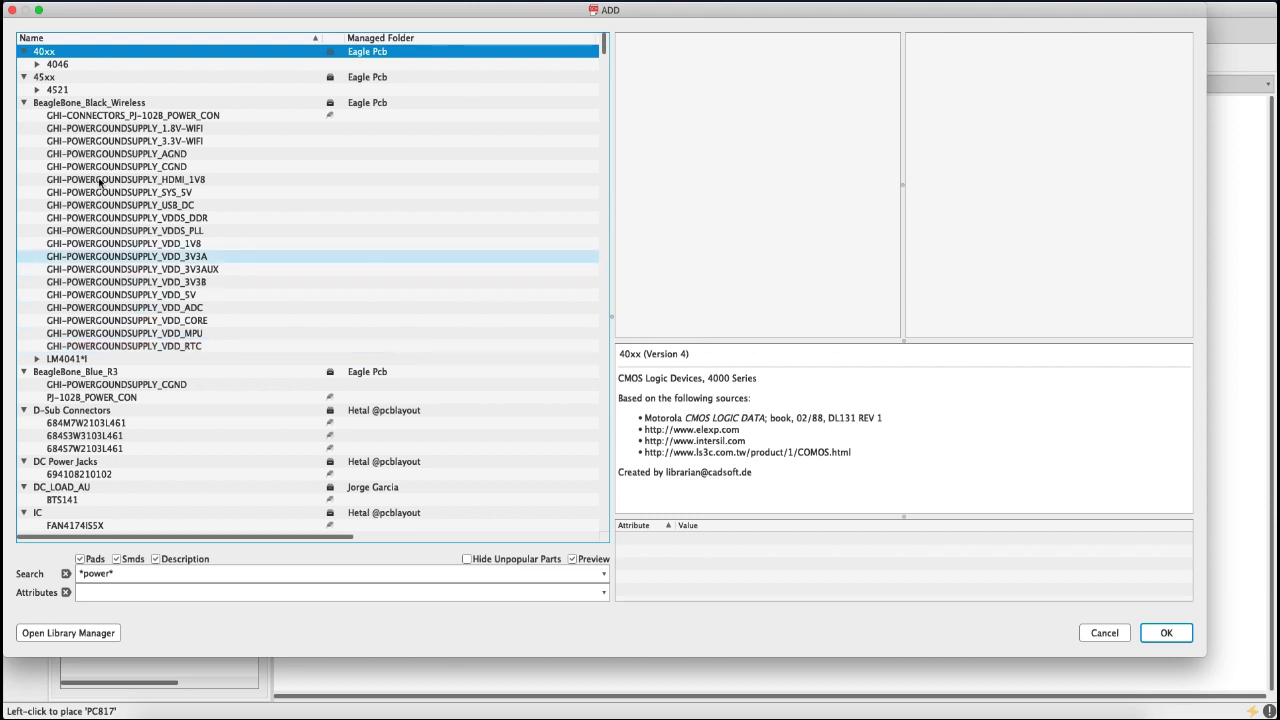
pyautogui.click(101, 128)
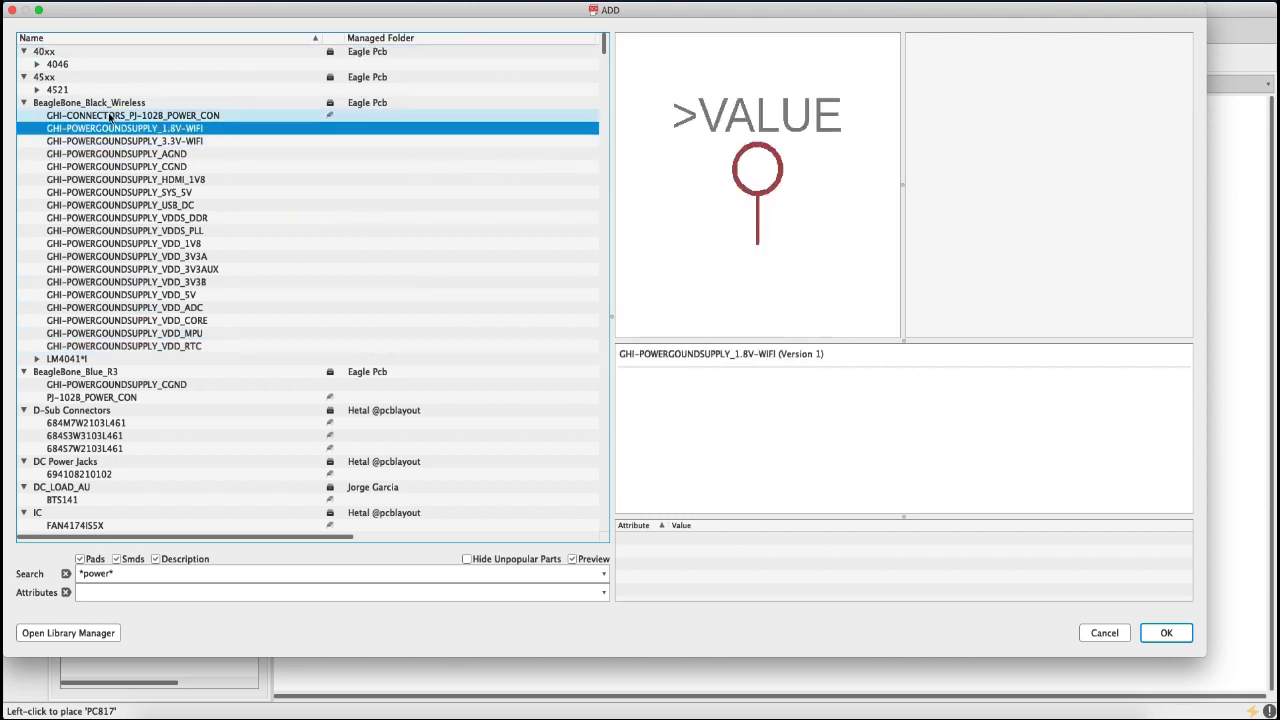
pyautogui.click(115, 143)
pyautogui.click(118, 154)
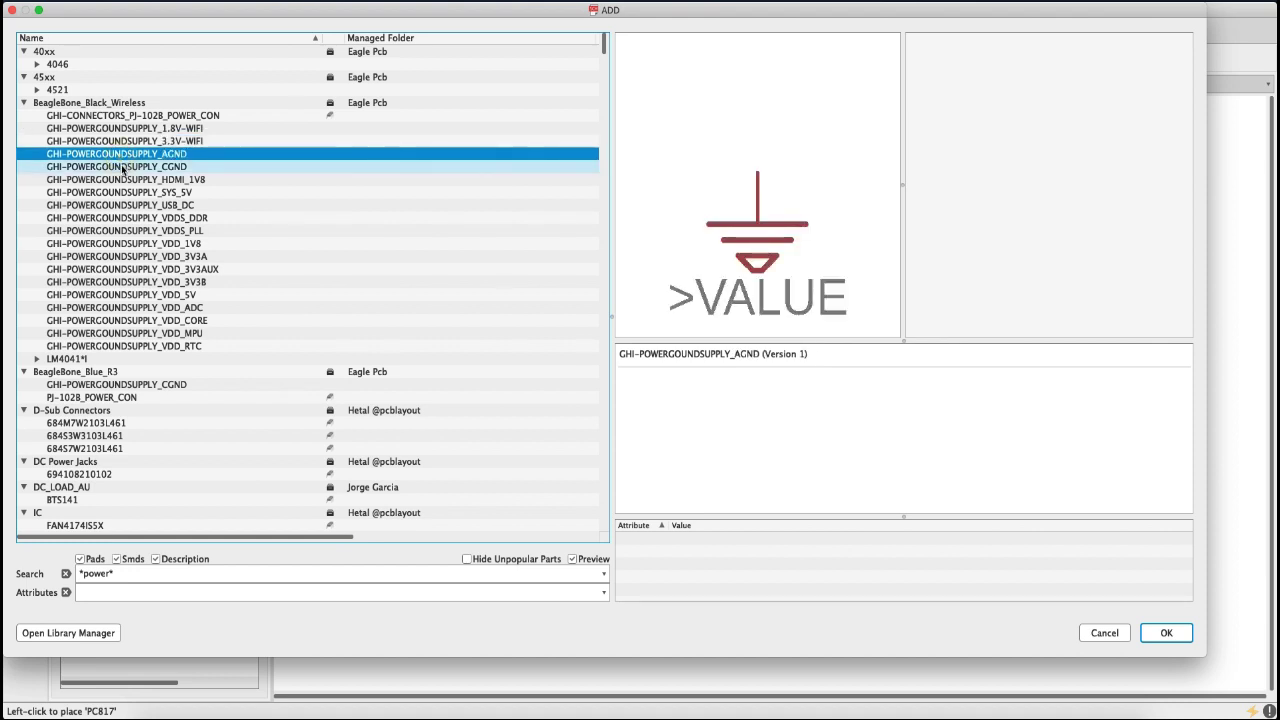
pyautogui.click(122, 167)
pyautogui.click(120, 156)
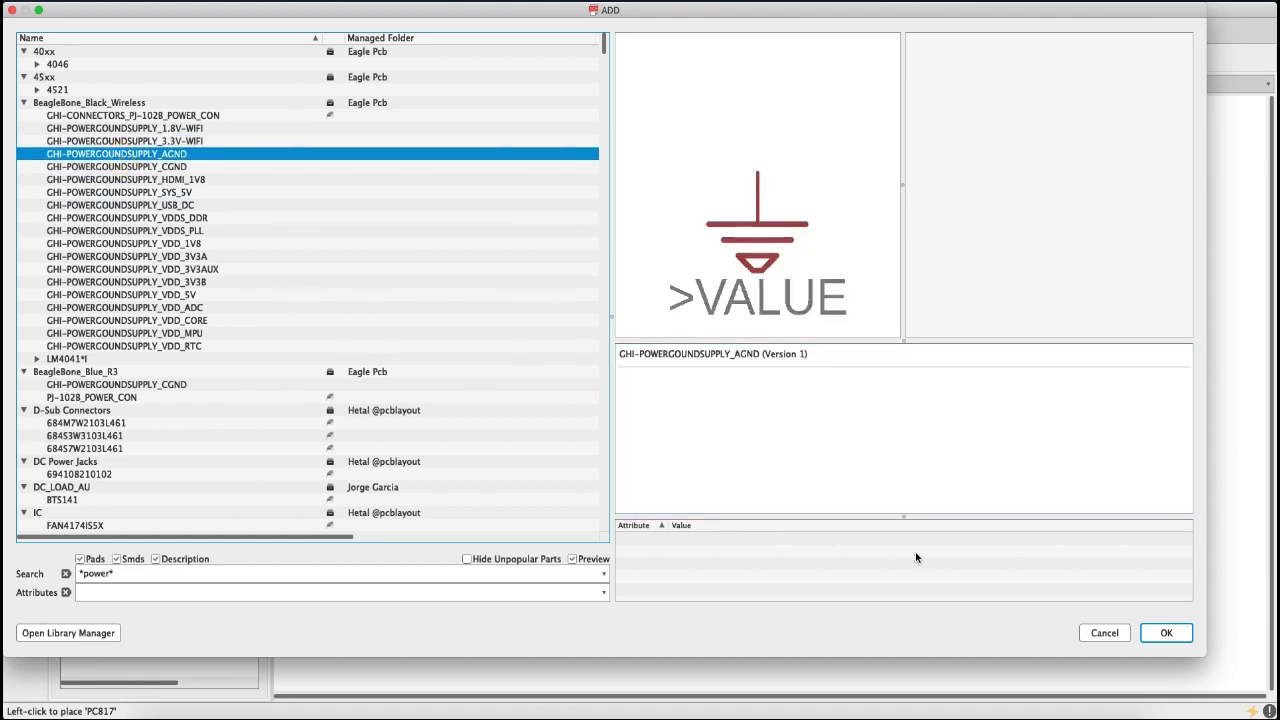
pyautogui.click(168, 166)
# - Place the GHI-POWERGOUNDSUPPLY_AGND ground symbol below the 9V battery connector and leave the Add command
pyautogui.click(168, 154)
pyautogui.click(1166, 632)
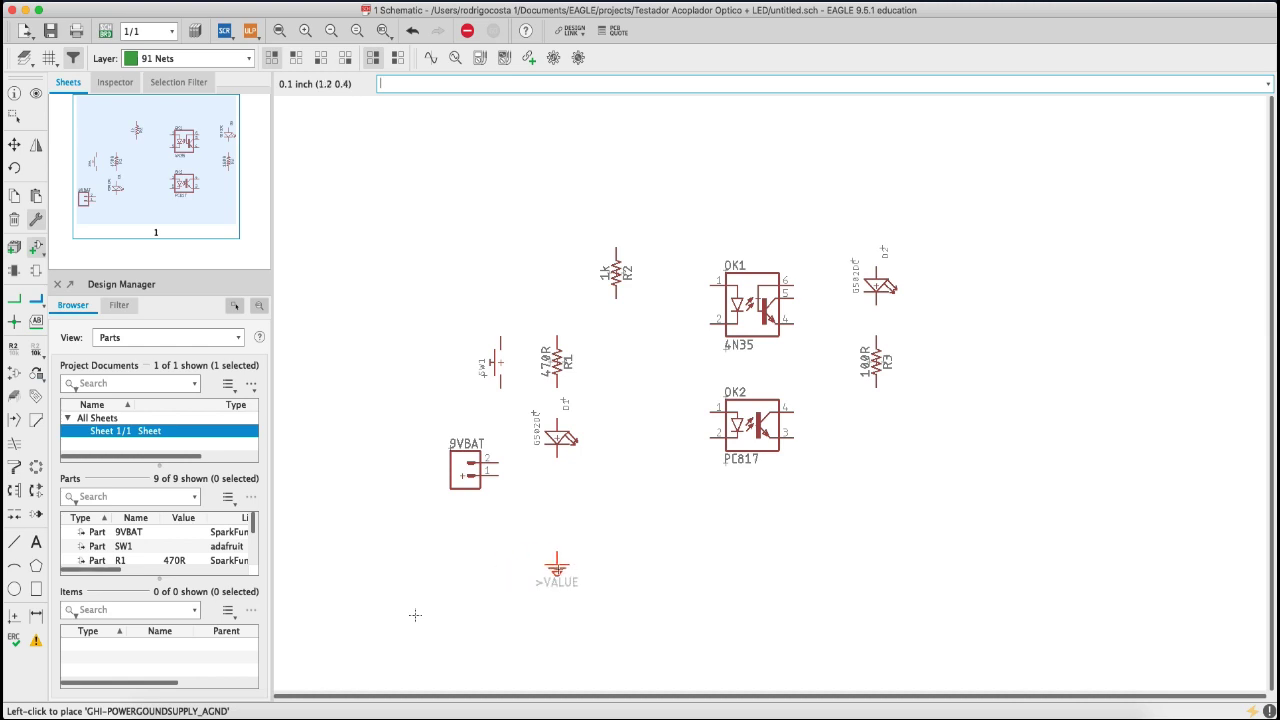
pyautogui.click(509, 565)
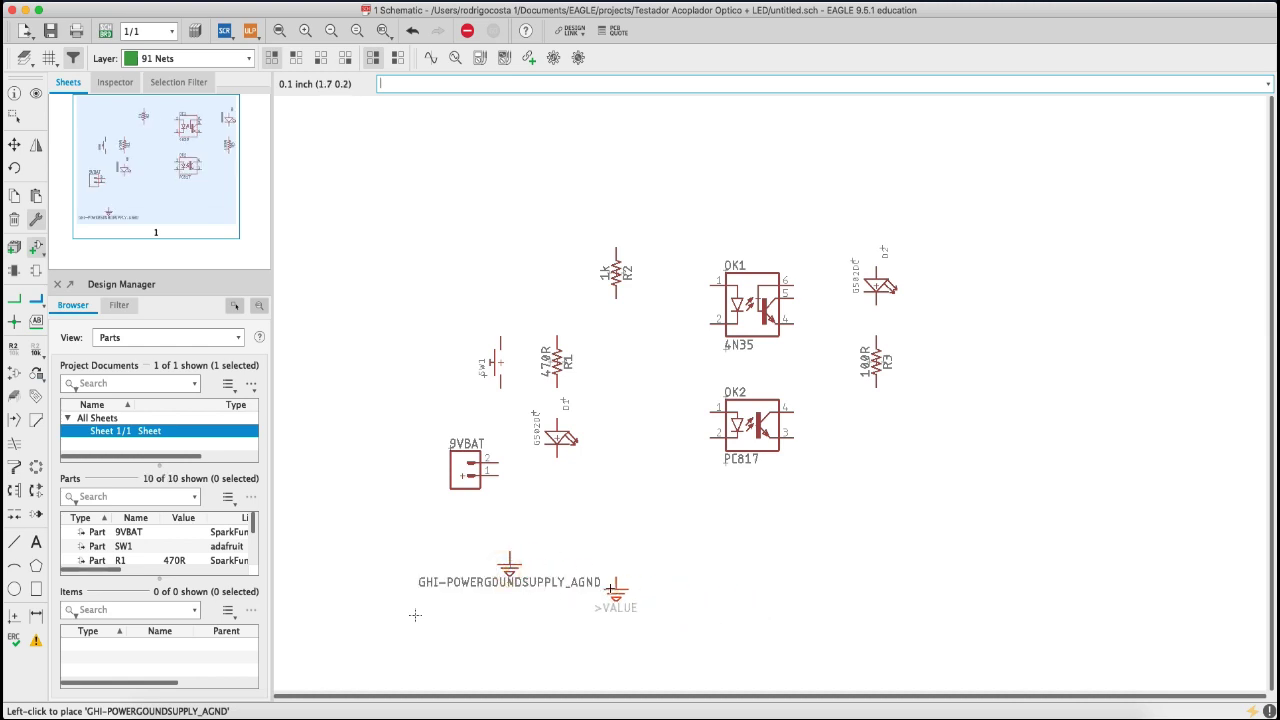
pyautogui.press('Escape')
pyautogui.click(1106, 628)
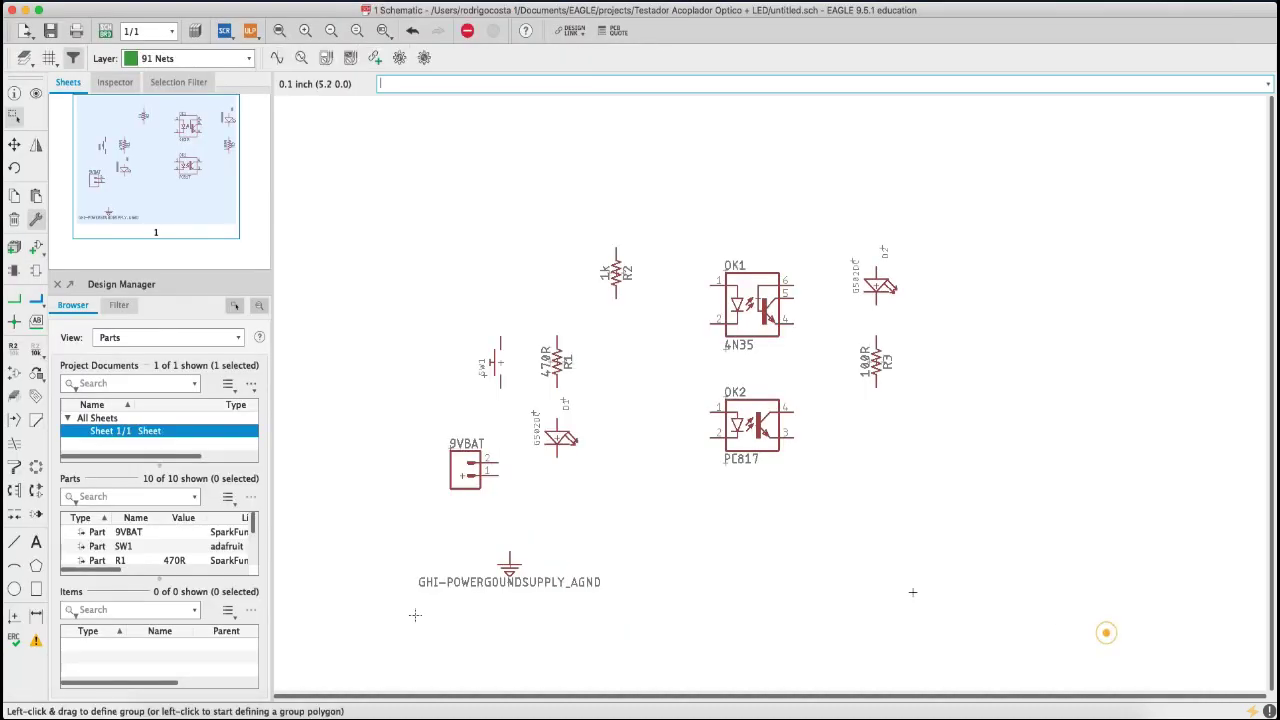
# - Check the properties of the ground symbol below the 9VBAT connector without changing anything
pyautogui.rightClick(509, 568)
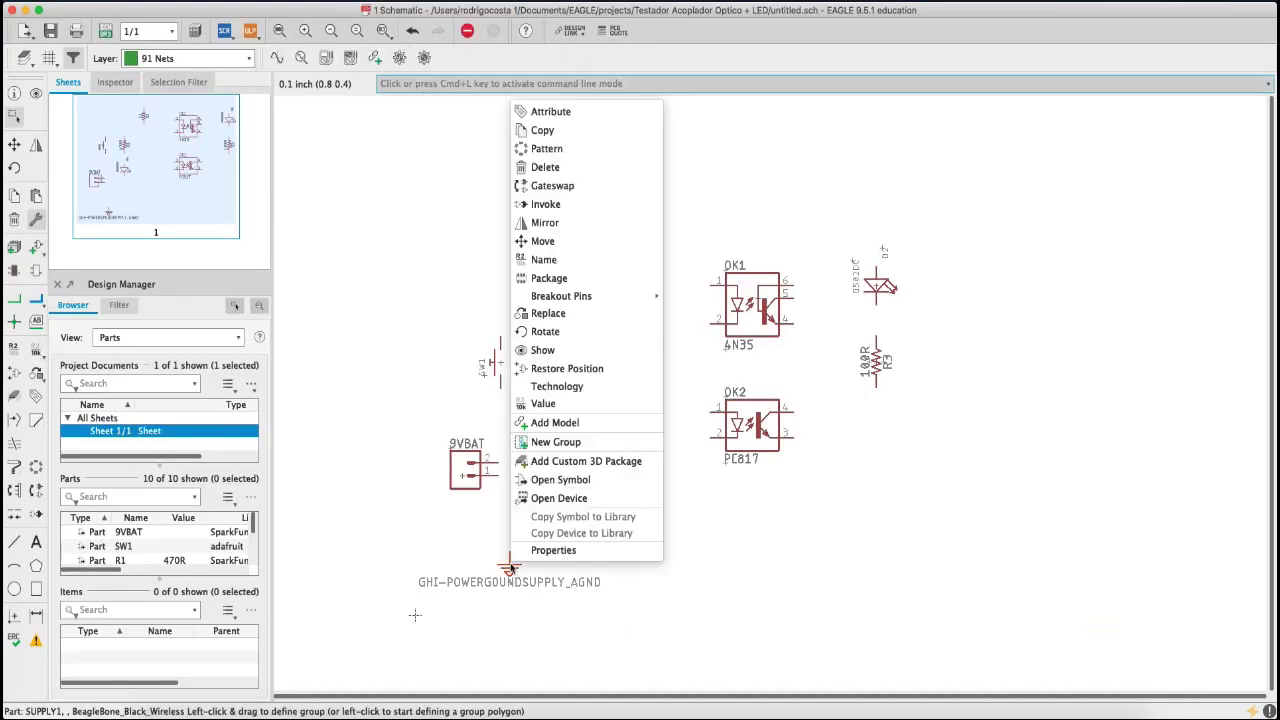
pyautogui.click(540, 556)
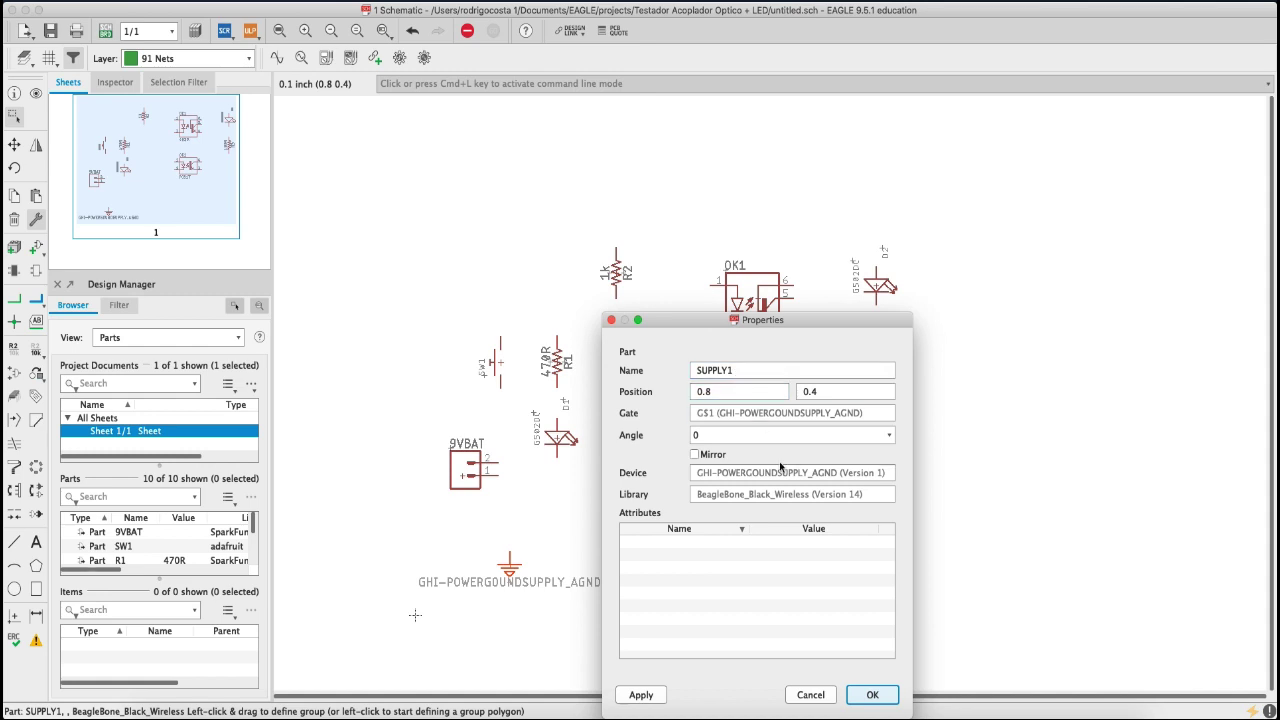
pyautogui.click(824, 696)
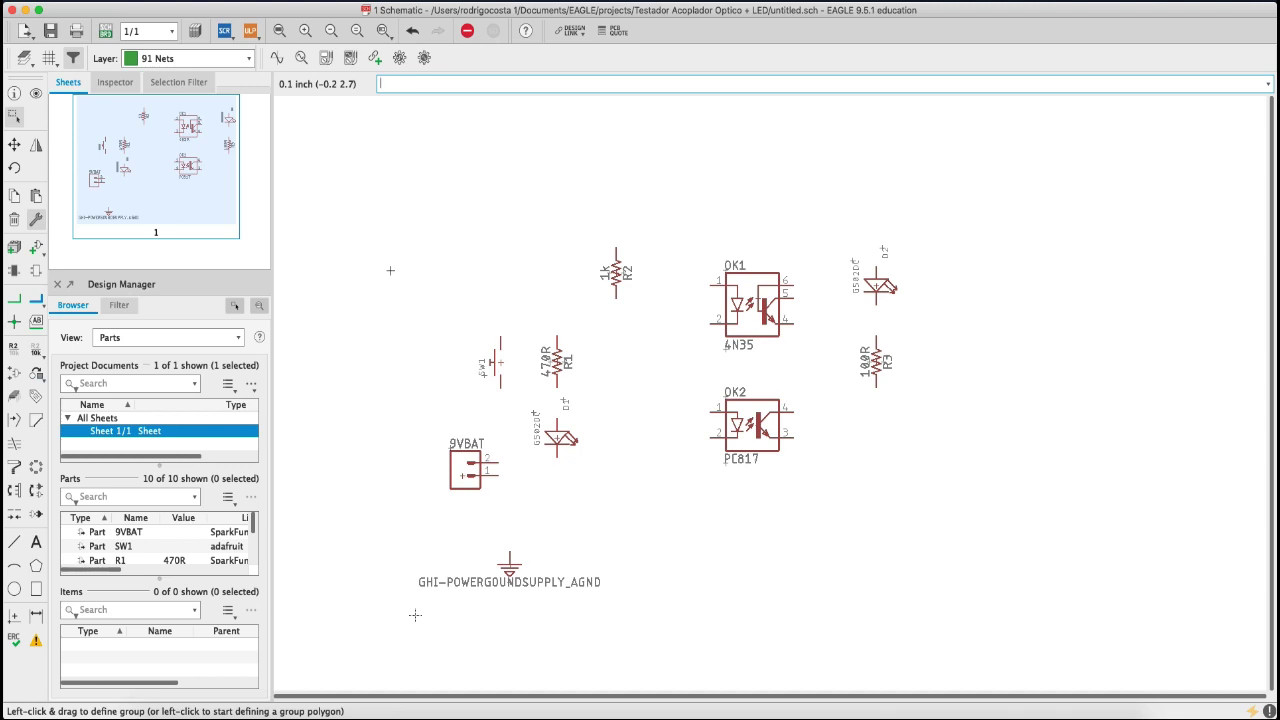
# - Mirror the 9VBAT connector horizontally
pyautogui.click(12, 300)
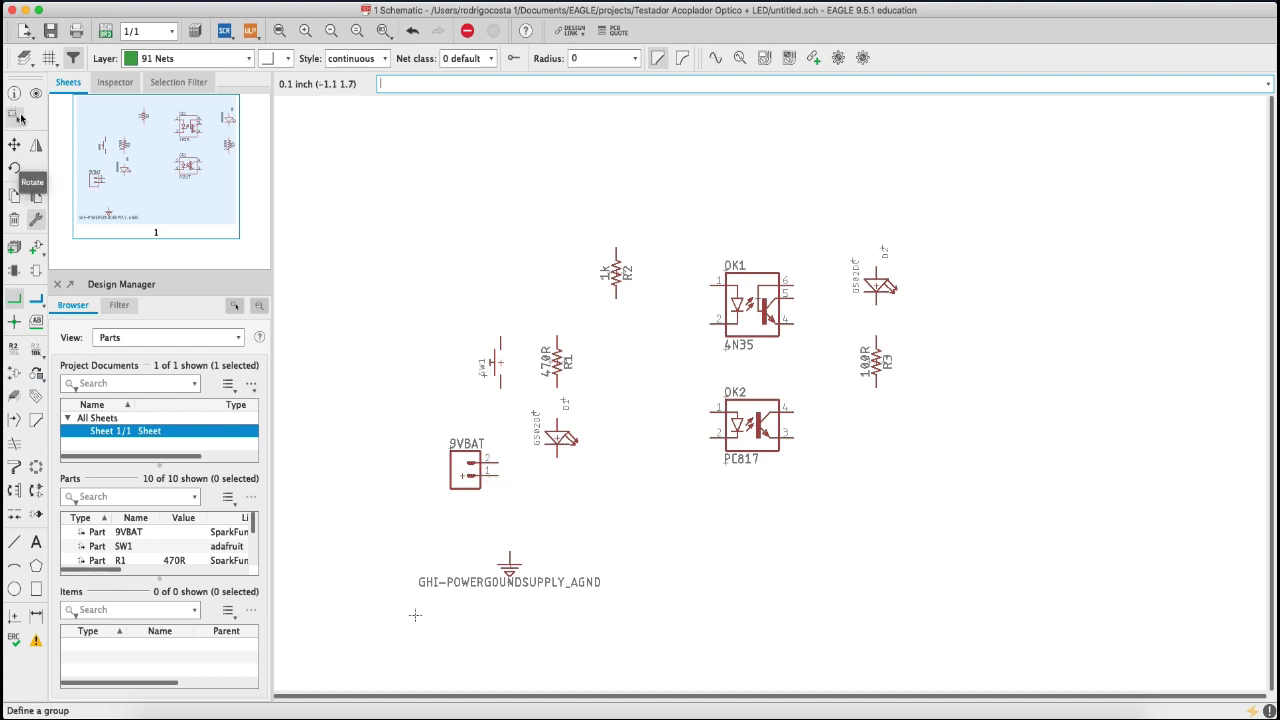
pyautogui.click(36, 146)
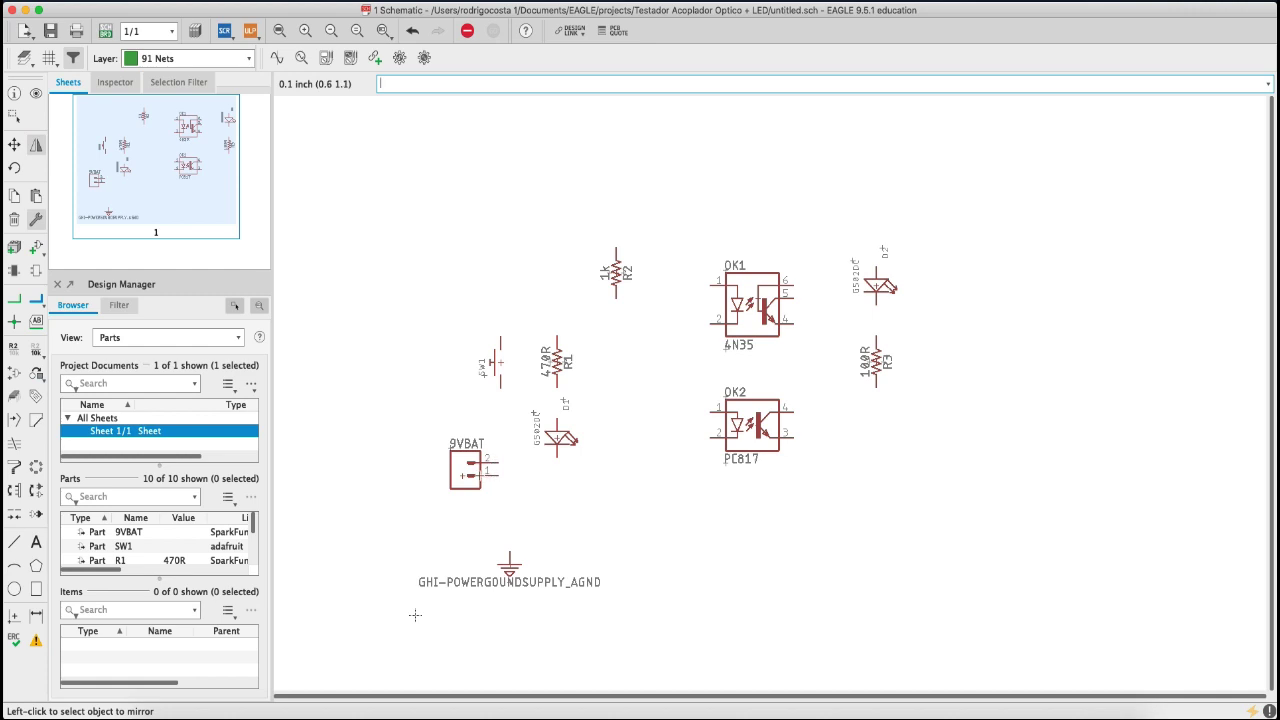
pyautogui.click(468, 471)
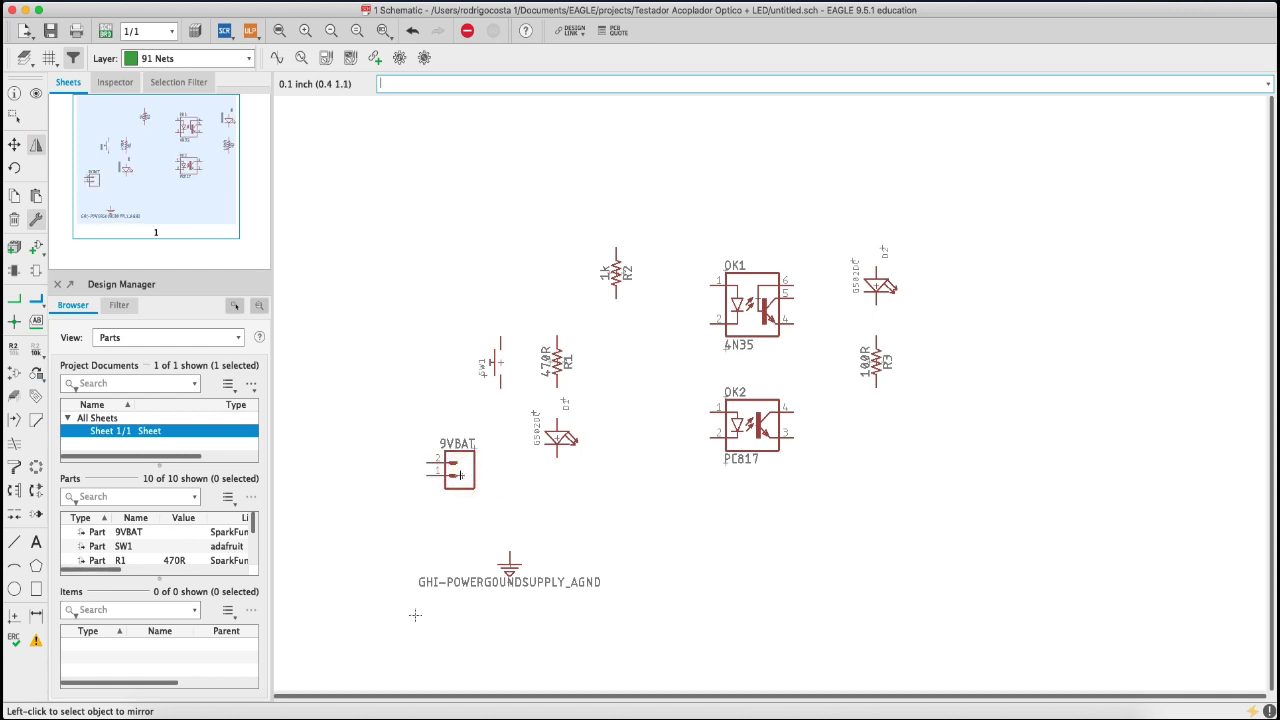
pyautogui.rightClick(460, 475)
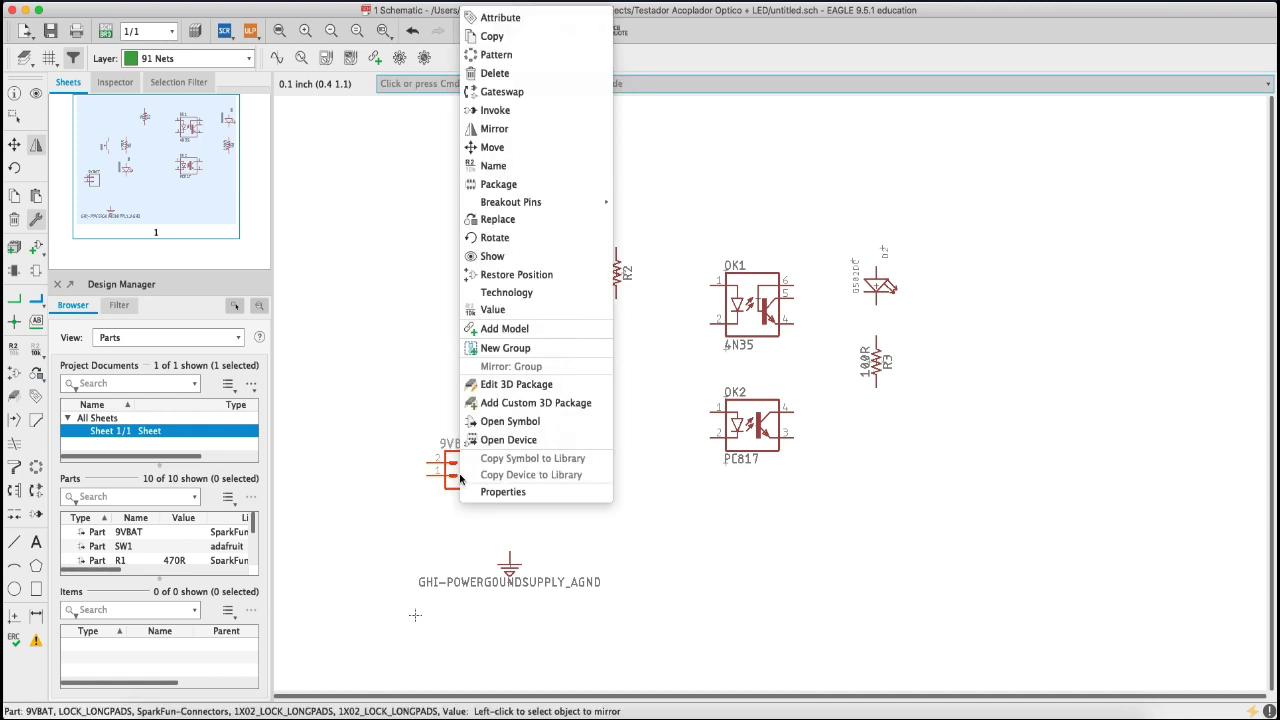
pyautogui.press('Escape')
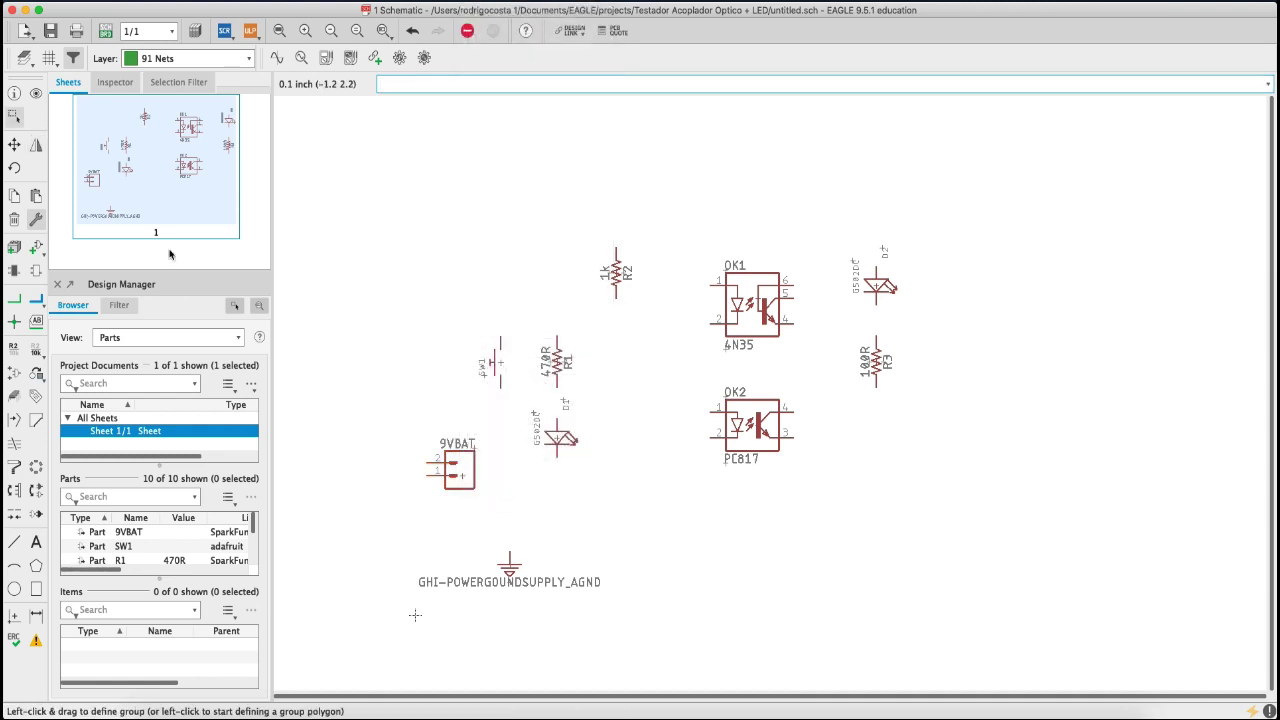
# - Rotate the 9VBAT connector 180 degrees and move it up about 0.2 inch
pyautogui.click(14, 167)
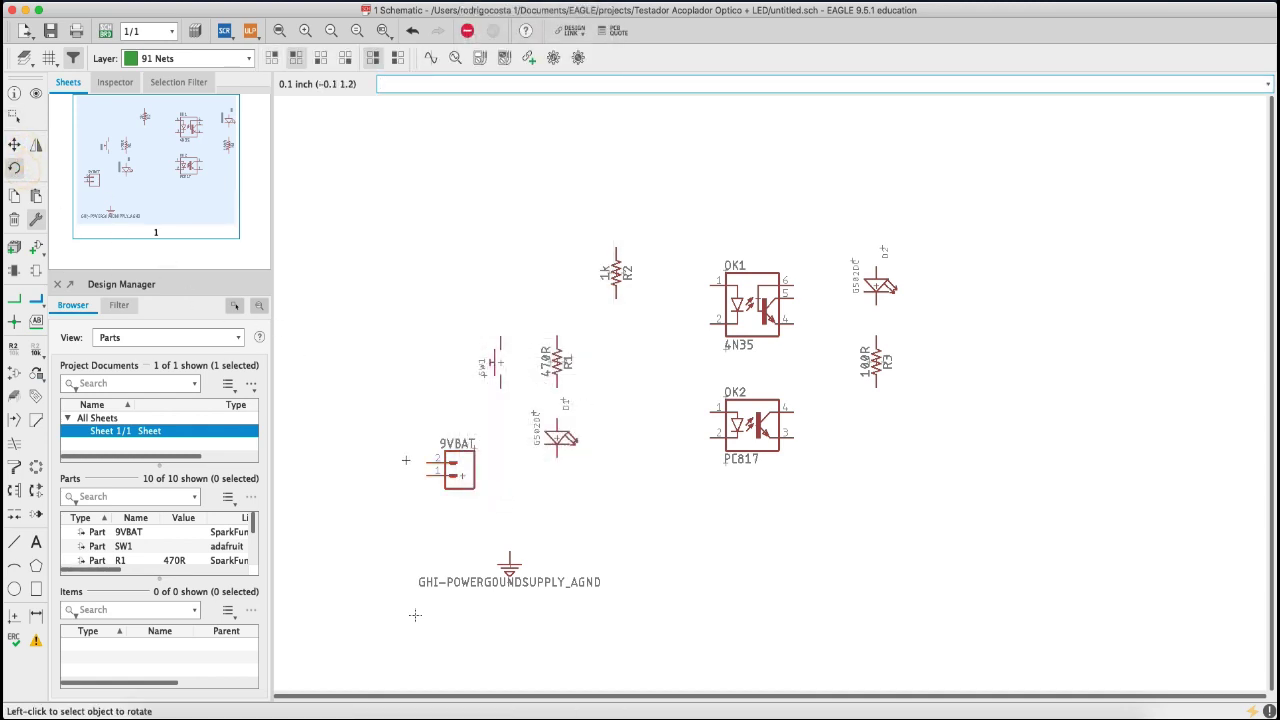
pyautogui.click(459, 474)
pyautogui.click(459, 474)
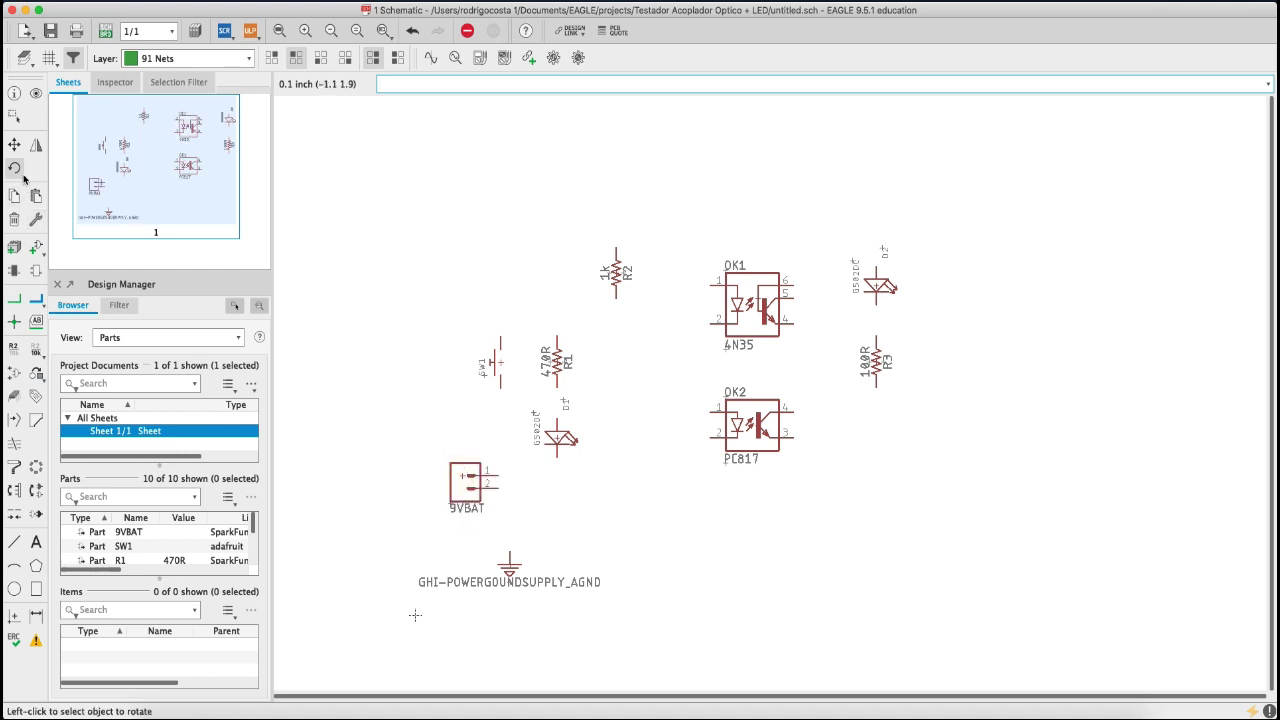
pyautogui.click(14, 144)
pyautogui.click(469, 475)
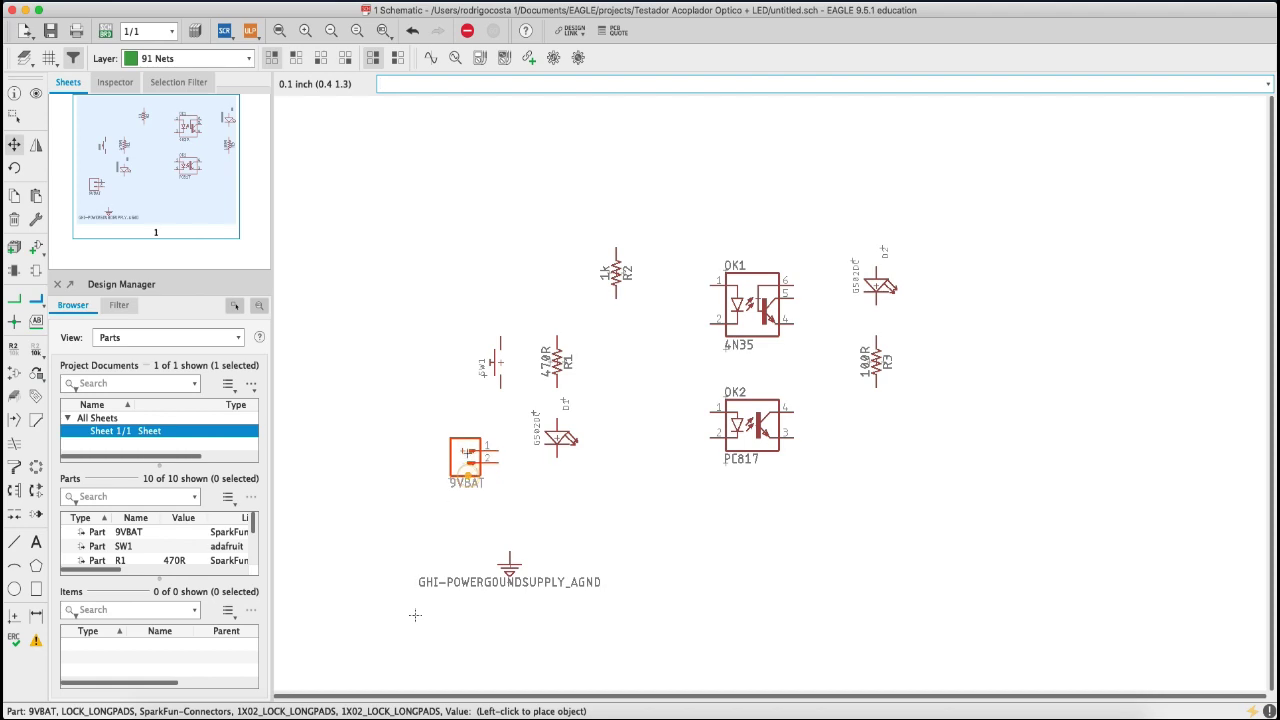
pyautogui.click(469, 450)
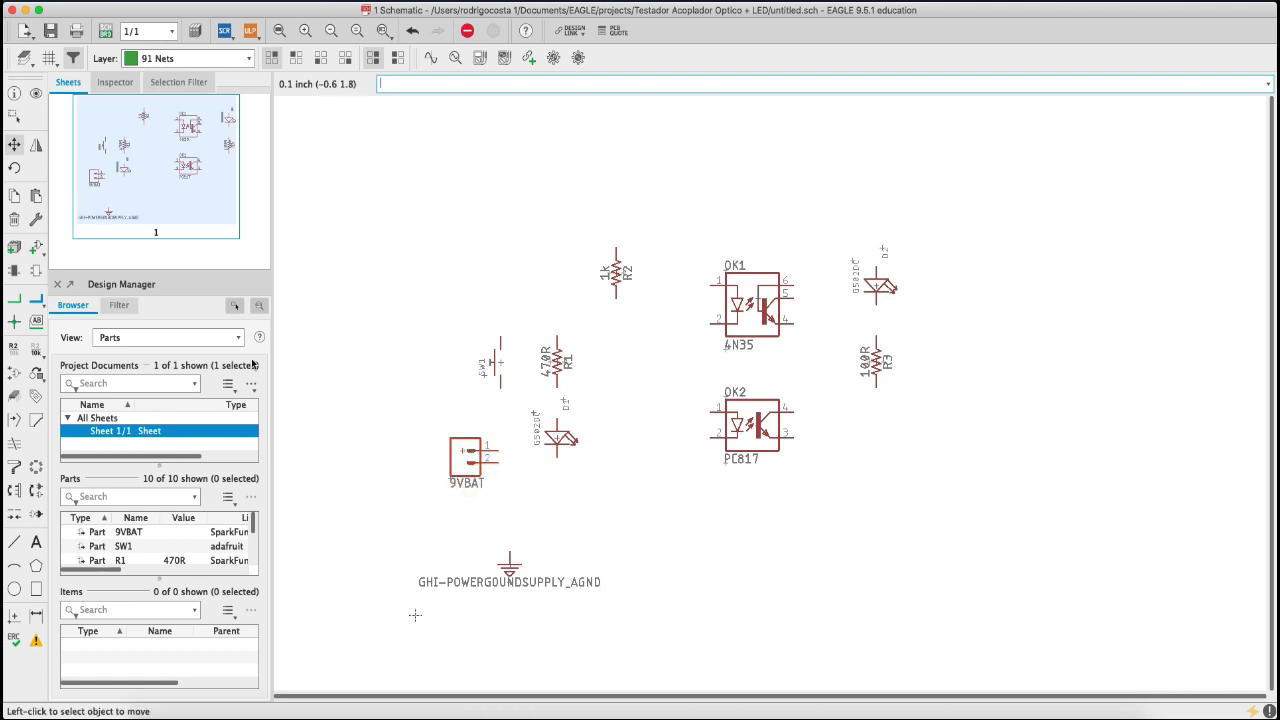
# - Draw a net from pin 1 of the 9VBAT connector to the lower terminal of pushbutton SW1
pyautogui.click(14, 299)
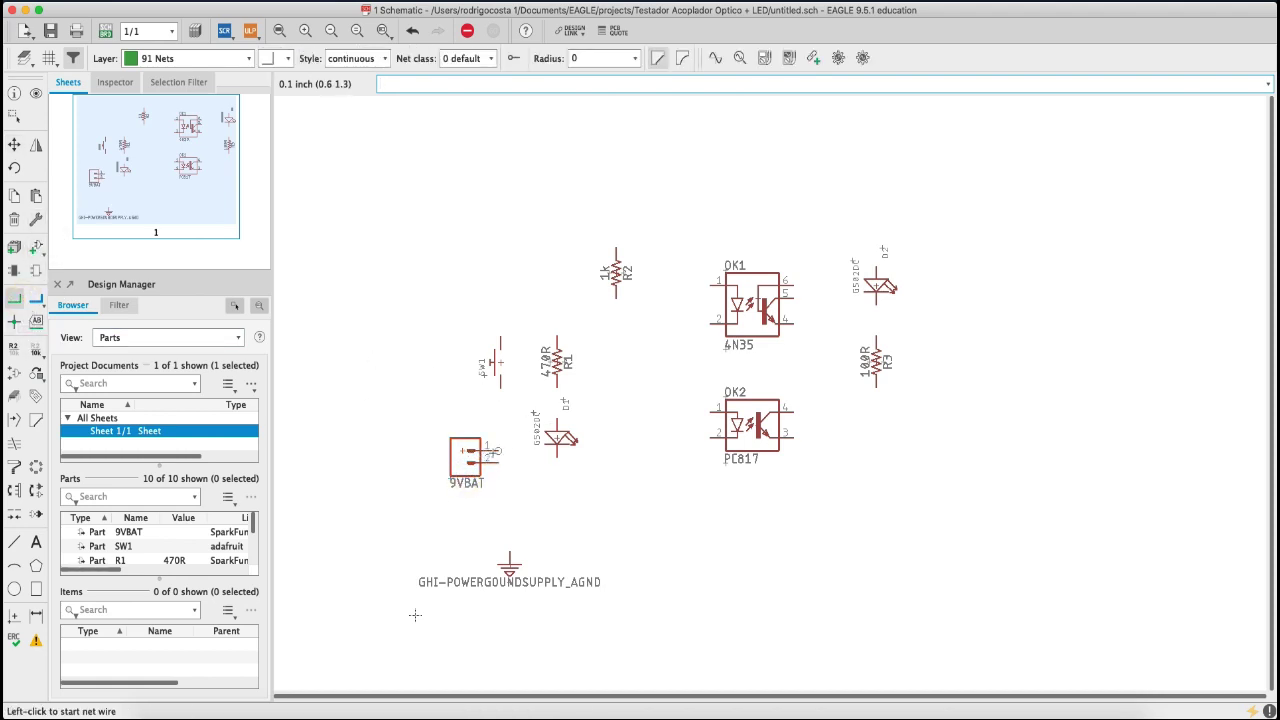
pyautogui.click(488, 451)
pyautogui.click(500, 385)
# - Wire the upper terminal of SW1 over R2 and the 4N35 to the LED above R3, and connect that LED to R3
pyautogui.click(501, 336)
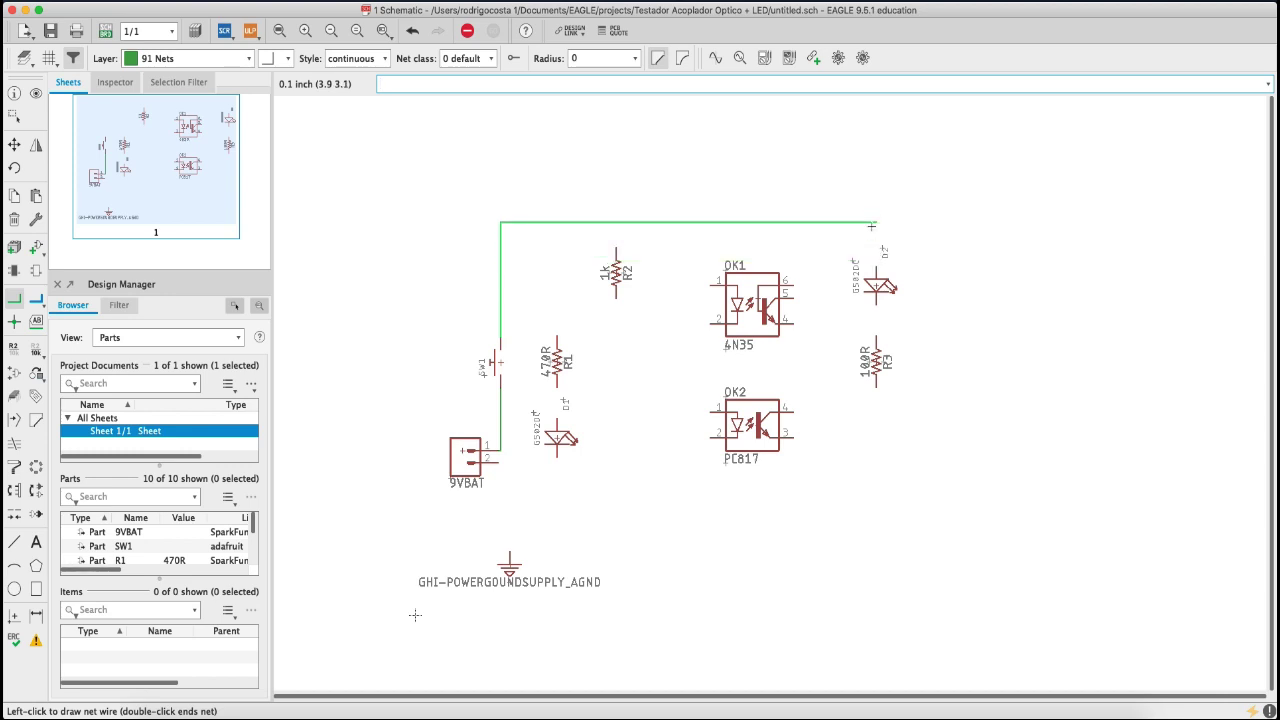
pyautogui.click(876, 256)
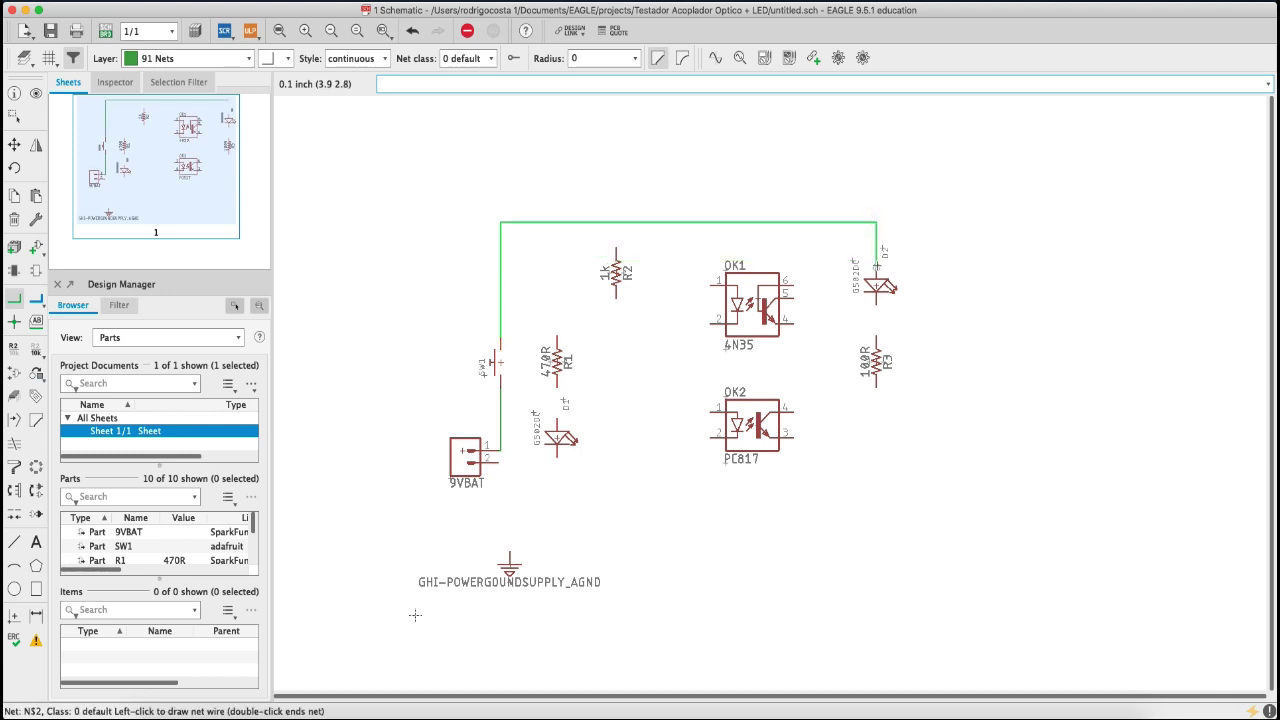
pyautogui.click(875, 302)
pyautogui.click(876, 345)
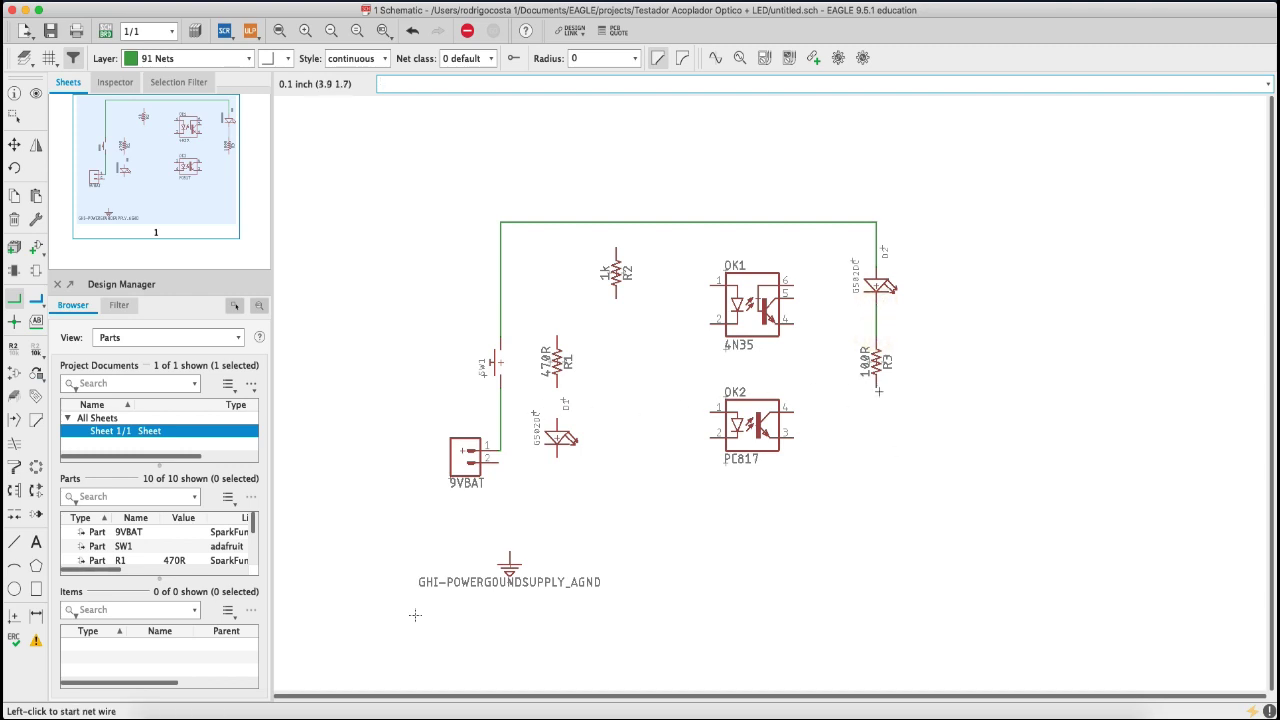
# - Wire the lower end of R3 beneath the optocouplers to the ground symbol, and start a net from pin 2 of 9VBAT
pyautogui.click(877, 385)
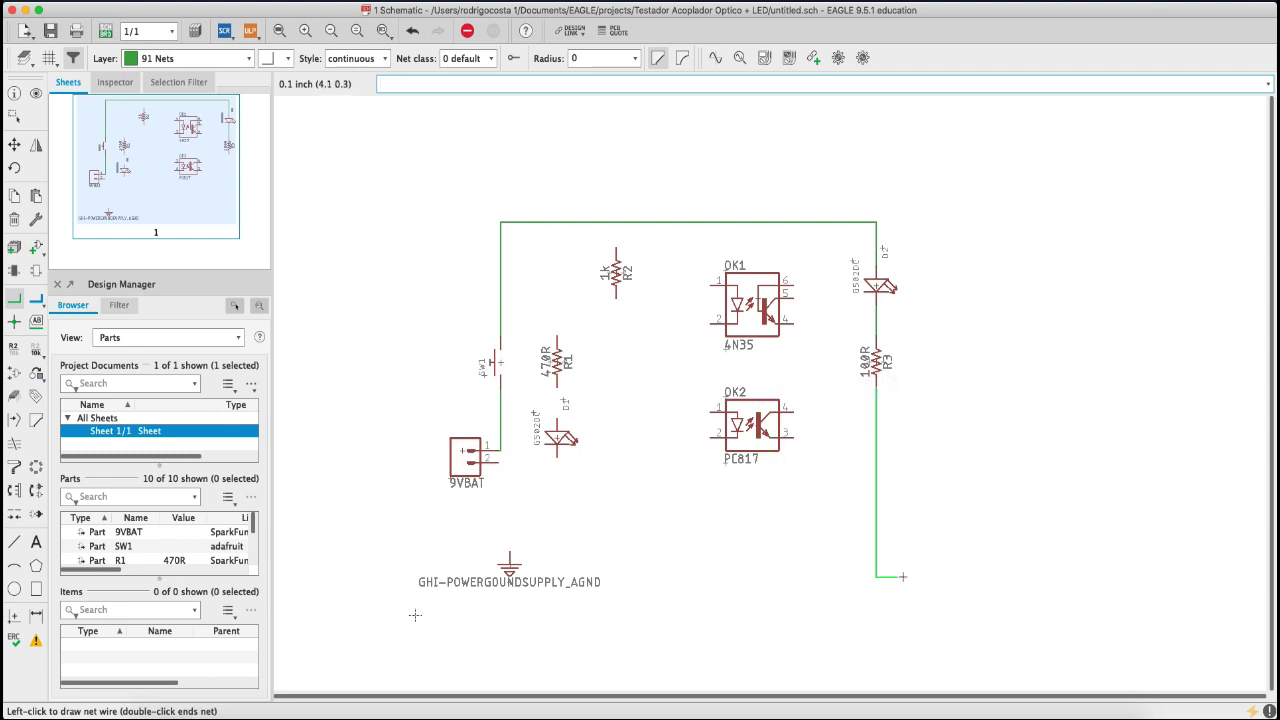
pyautogui.click(838, 535)
pyautogui.click(510, 540)
pyautogui.click(497, 463)
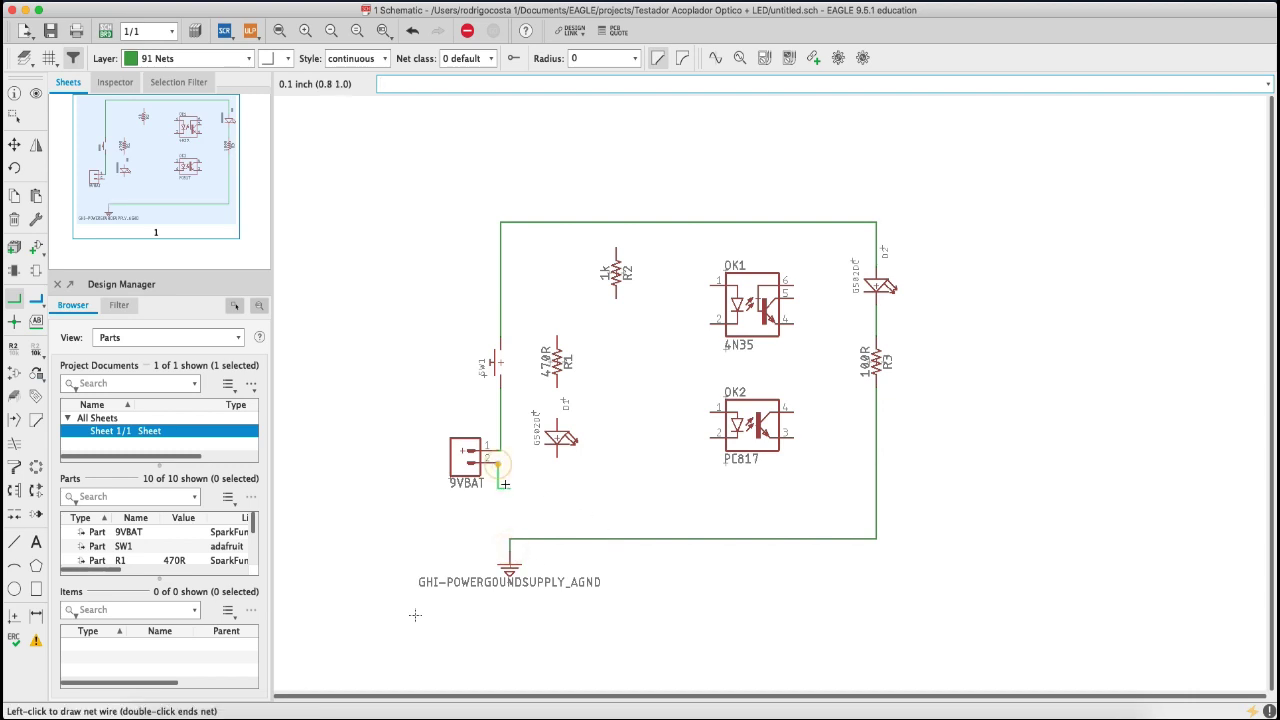